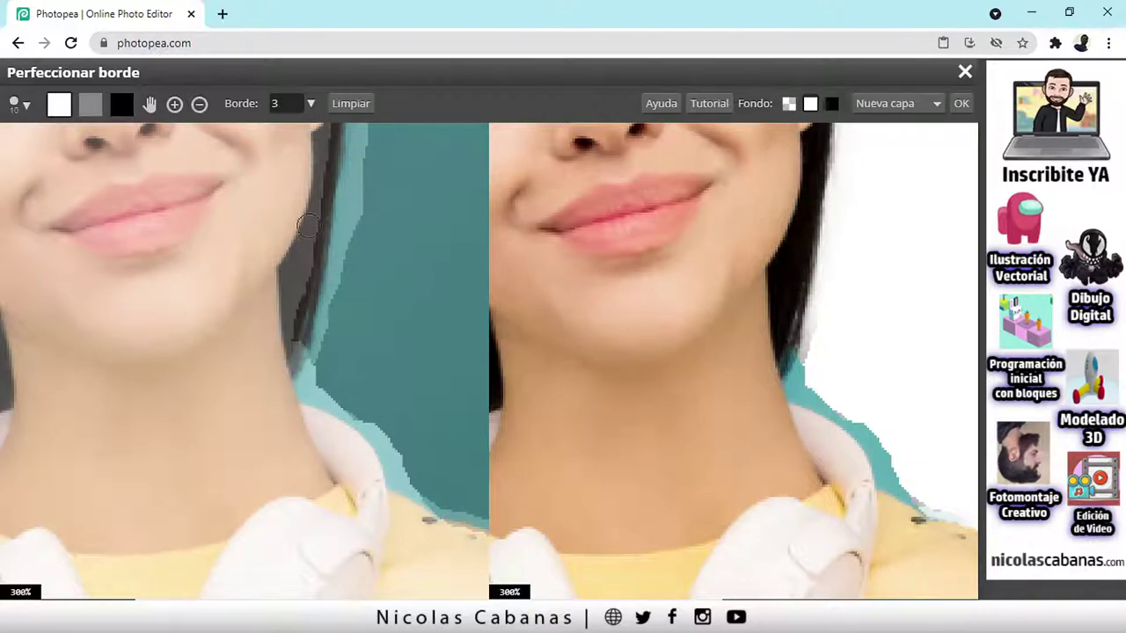
Step: Mark the leftover teal area beside the neck, headphones and shoulder as background with the black brush
{"action": "left_click", "coordinate": [121, 106]}
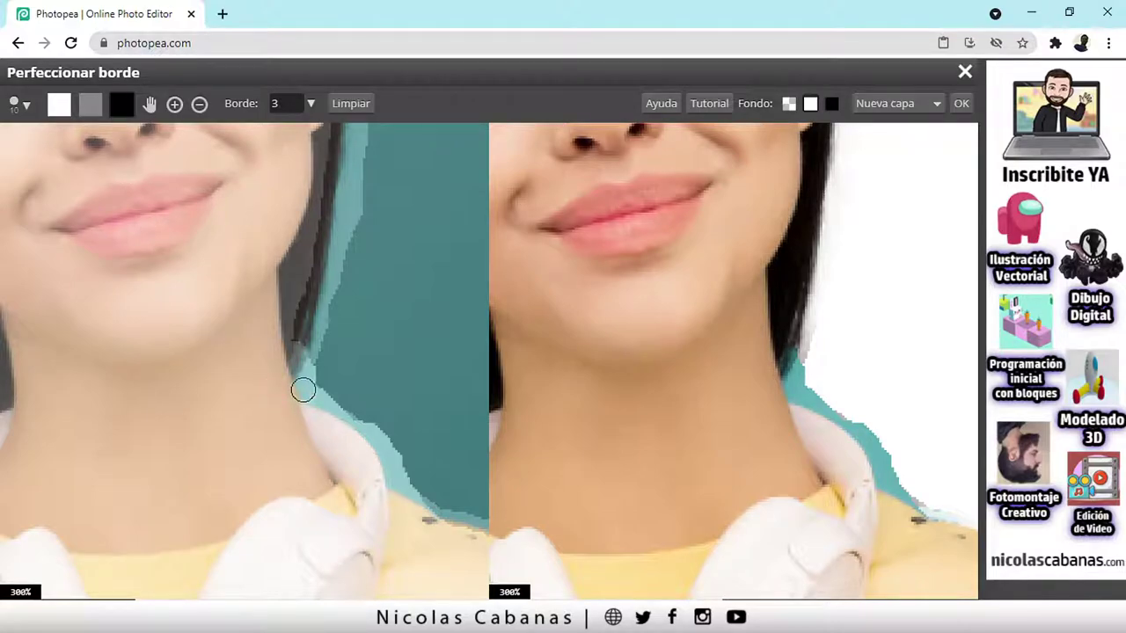
{"action": "mouse_move", "coordinate": [310, 338]}
{"action": "left_mouse_down"}
{"action": "mouse_move", "coordinate": [310, 391]}
{"action": "mouse_move", "coordinate": [376, 429]}
{"action": "mouse_move", "coordinate": [434, 491]}
{"action": "mouse_move", "coordinate": [410, 482]}
{"action": "left_mouse_up"}
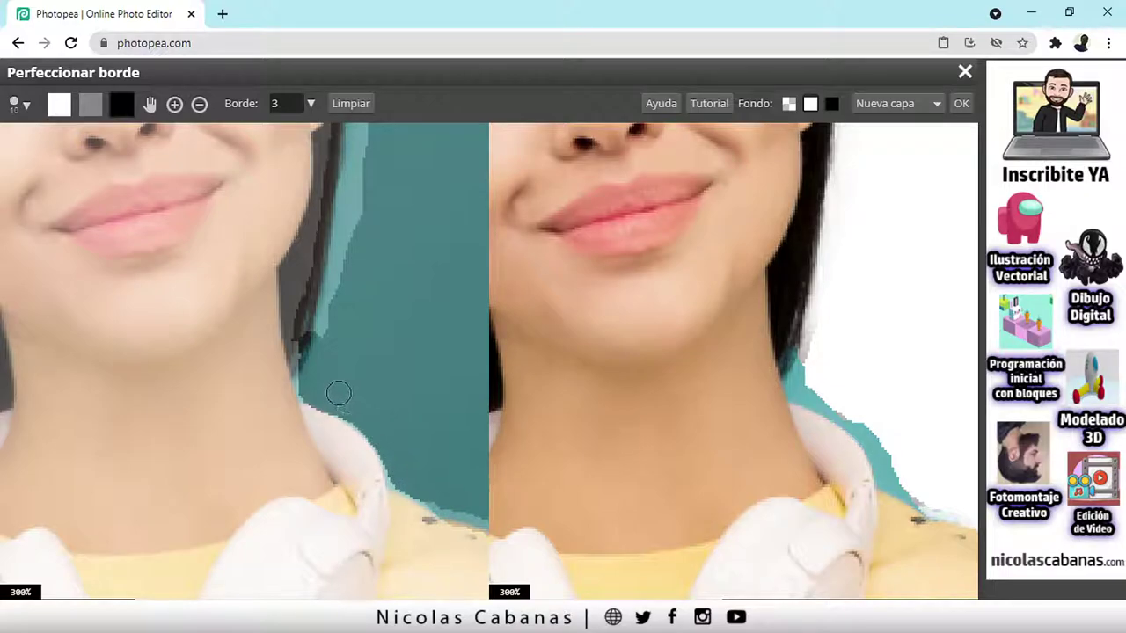
{"action": "left_click_drag", "start_coordinate": [338, 393], "coordinate": [333, 374]}
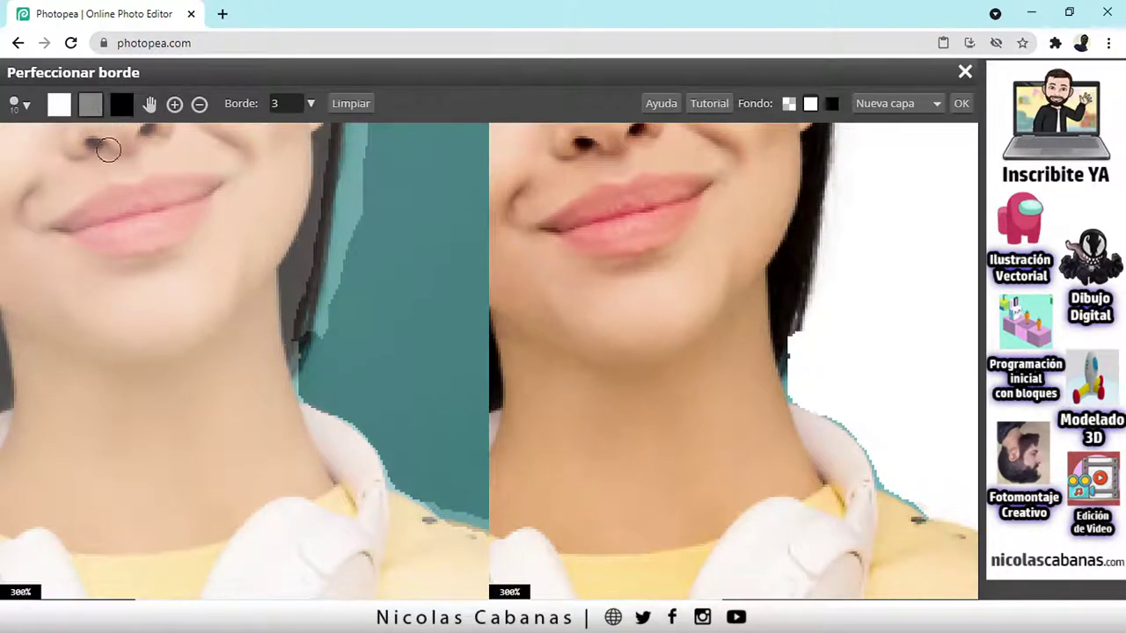
Step: Brush gray edge strokes from the hair tip along the neck and headphone band to the yellow shirt's shoulder
{"action": "mouse_move", "coordinate": [302, 330]}
{"action": "left_mouse_down"}
{"action": "mouse_move", "coordinate": [289, 393]}
{"action": "mouse_move", "coordinate": [367, 455]}
{"action": "mouse_move", "coordinate": [407, 513]}
{"action": "mouse_move", "coordinate": [428, 518]}
{"action": "mouse_move", "coordinate": [402, 510]}
{"action": "mouse_move", "coordinate": [422, 512]}
{"action": "mouse_move", "coordinate": [402, 492]}
{"action": "left_mouse_up"}
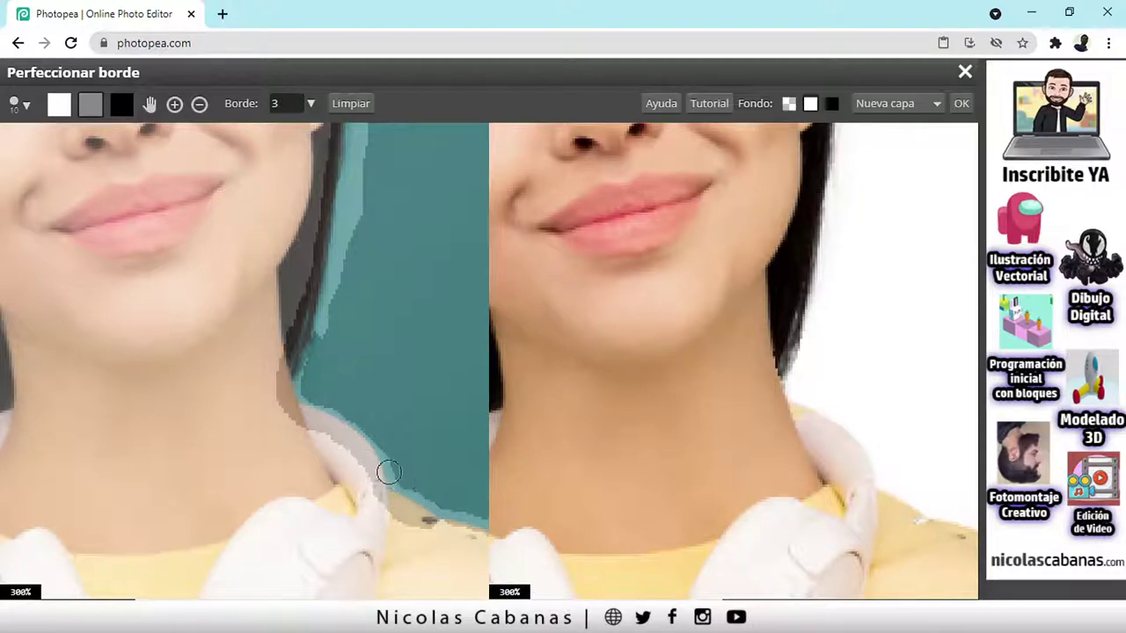
{"action": "mouse_move", "coordinate": [436, 537]}
{"action": "left_mouse_down"}
{"action": "mouse_move", "coordinate": [437, 520]}
{"action": "mouse_move", "coordinate": [479, 521]}
{"action": "left_mouse_up"}
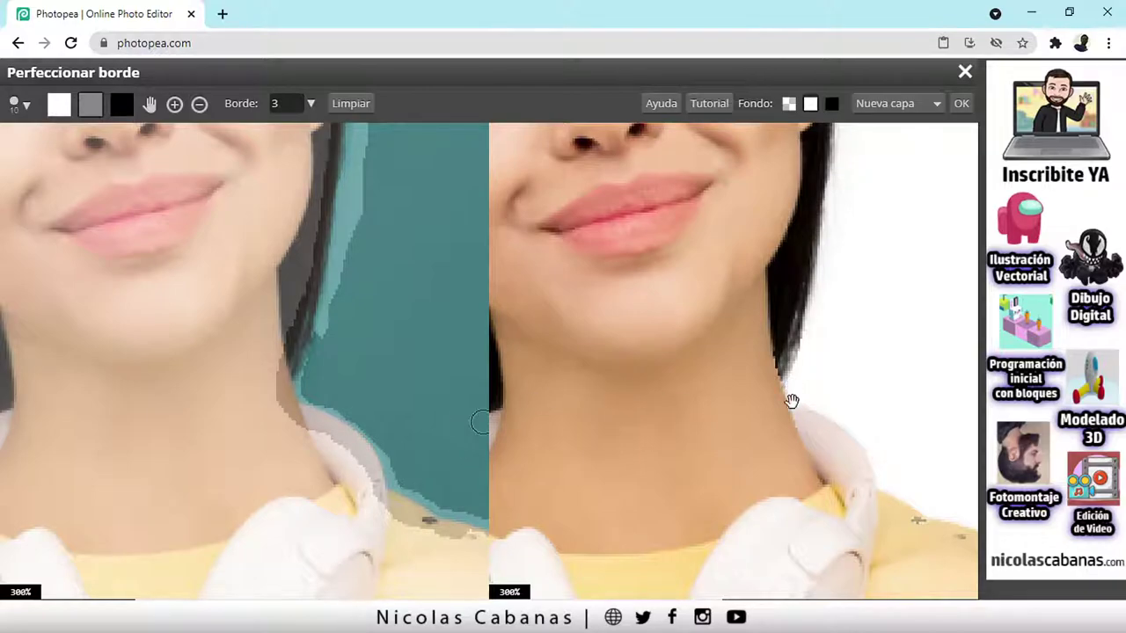
{"action": "scroll", "coordinate": [334, 427], "scroll_direction": "down", "scroll_amount": 4}
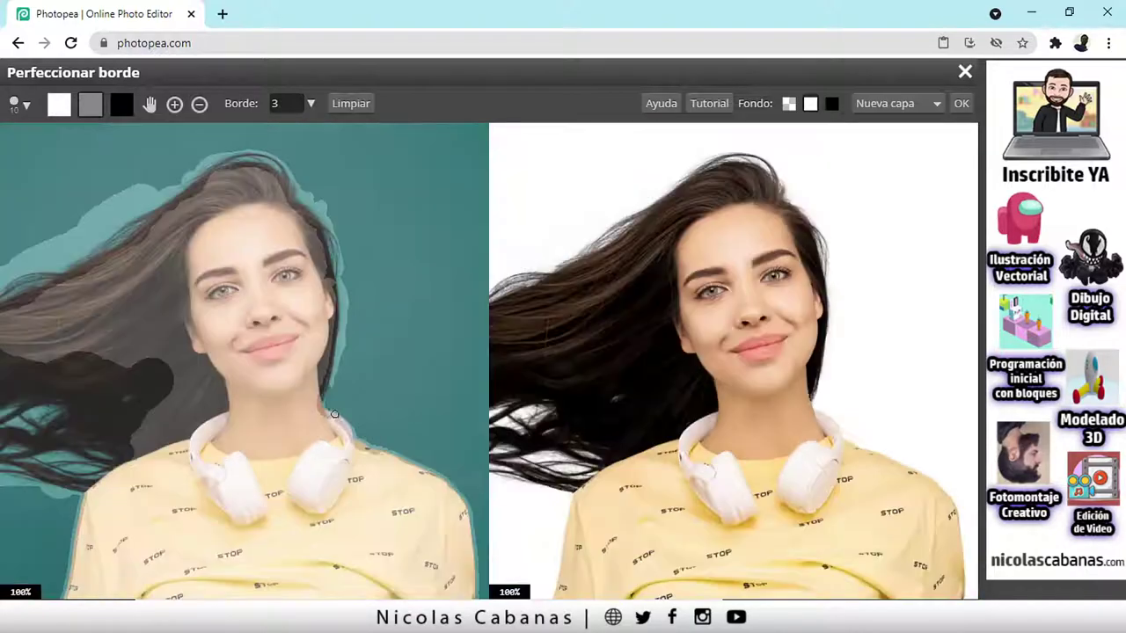
{"action": "scroll", "coordinate": [338, 410], "scroll_direction": "down", "scroll_amount": 1}
{"action": "scroll", "coordinate": [353, 425], "scroll_direction": "up", "scroll_amount": 1}
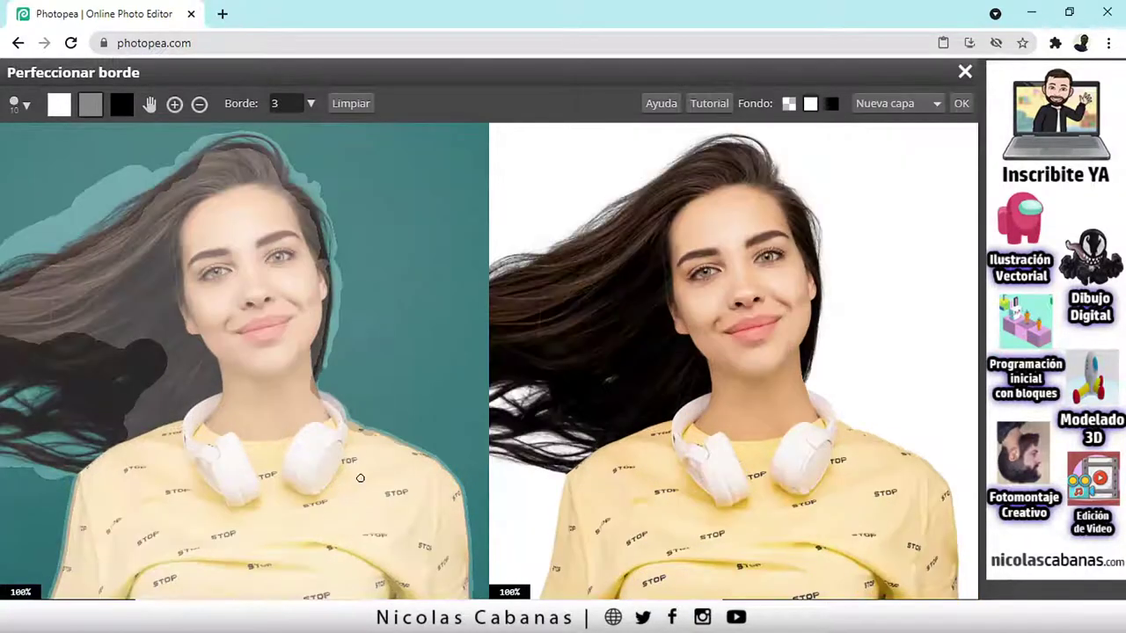
{"action": "scroll", "coordinate": [255, 376], "scroll_direction": "up", "scroll_amount": 1}
{"action": "scroll", "coordinate": [243, 380], "scroll_direction": "down", "scroll_amount": 1}
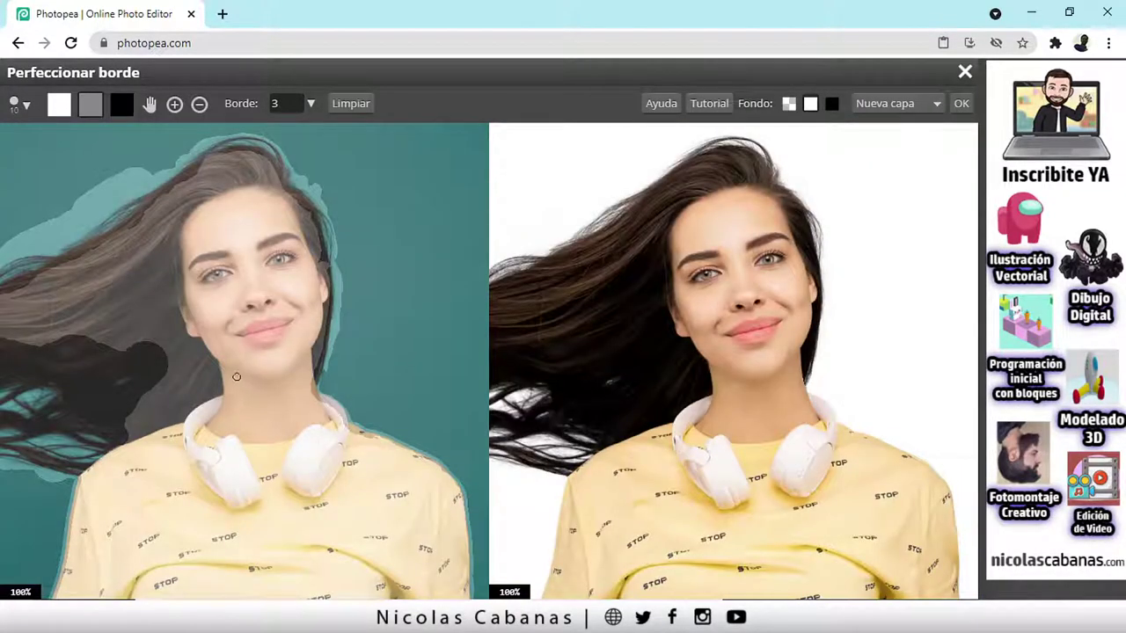
Step: Brush a gray edge stroke diagonally from the chin across the neck to the headphone band
{"action": "left_click_drag", "start_coordinate": [235, 376], "coordinate": [340, 402]}
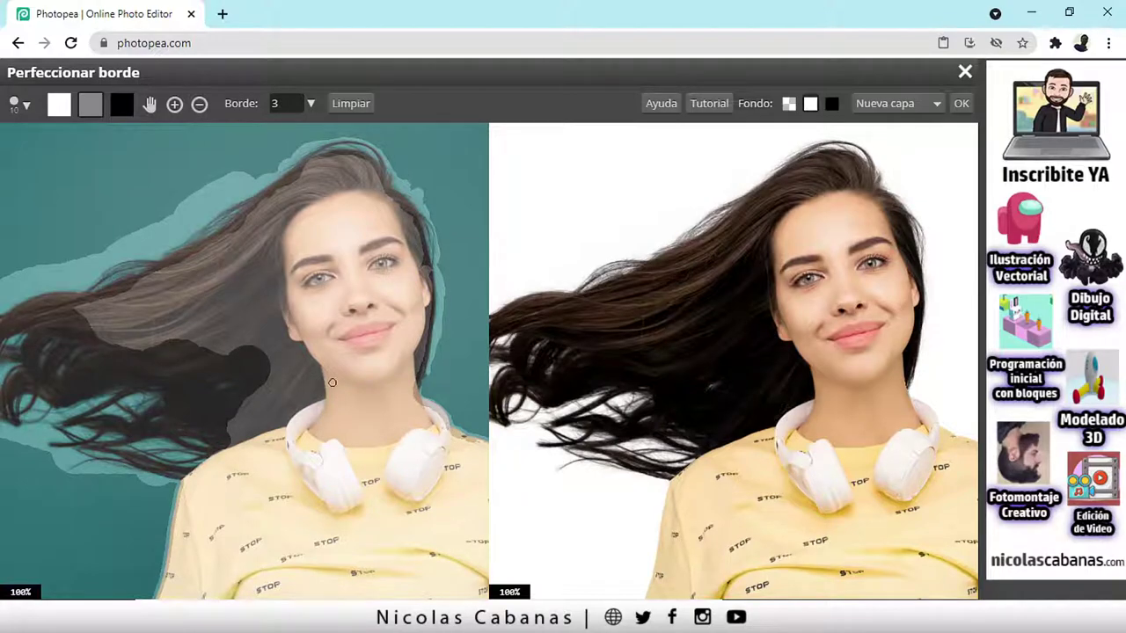
{"action": "left_click_drag", "start_coordinate": [341, 369], "coordinate": [291, 370]}
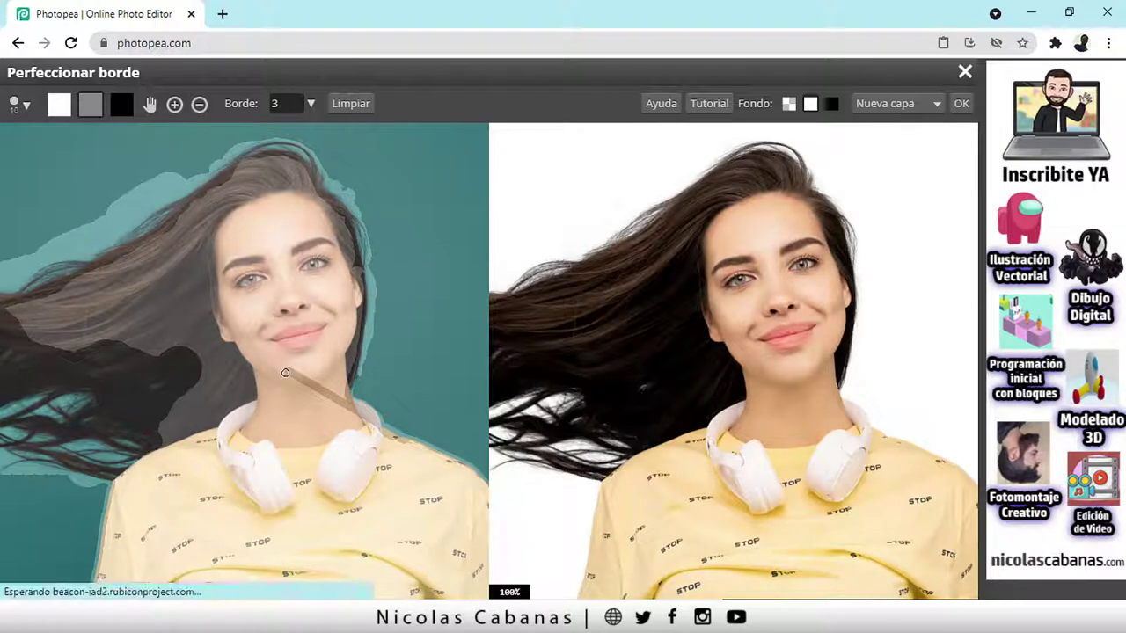
{"action": "scroll", "coordinate": [330, 401], "scroll_direction": "up", "scroll_amount": 3}
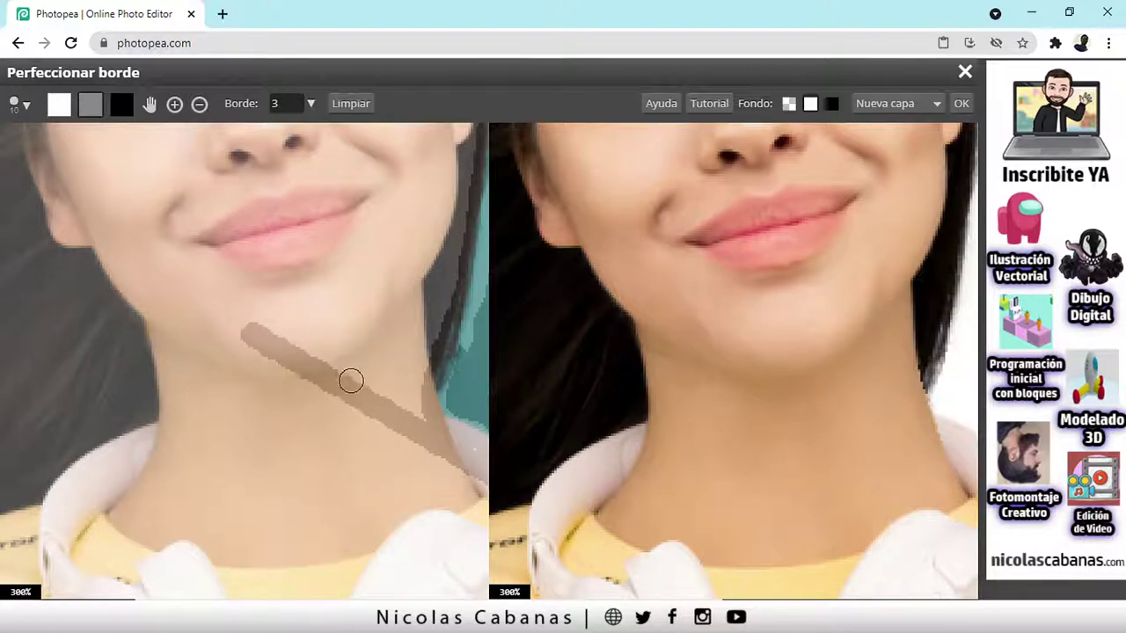
{"action": "scroll", "coordinate": [312, 375], "scroll_direction": "down", "scroll_amount": 1}
{"action": "left_click_drag", "start_coordinate": [345, 429], "coordinate": [254, 435]}
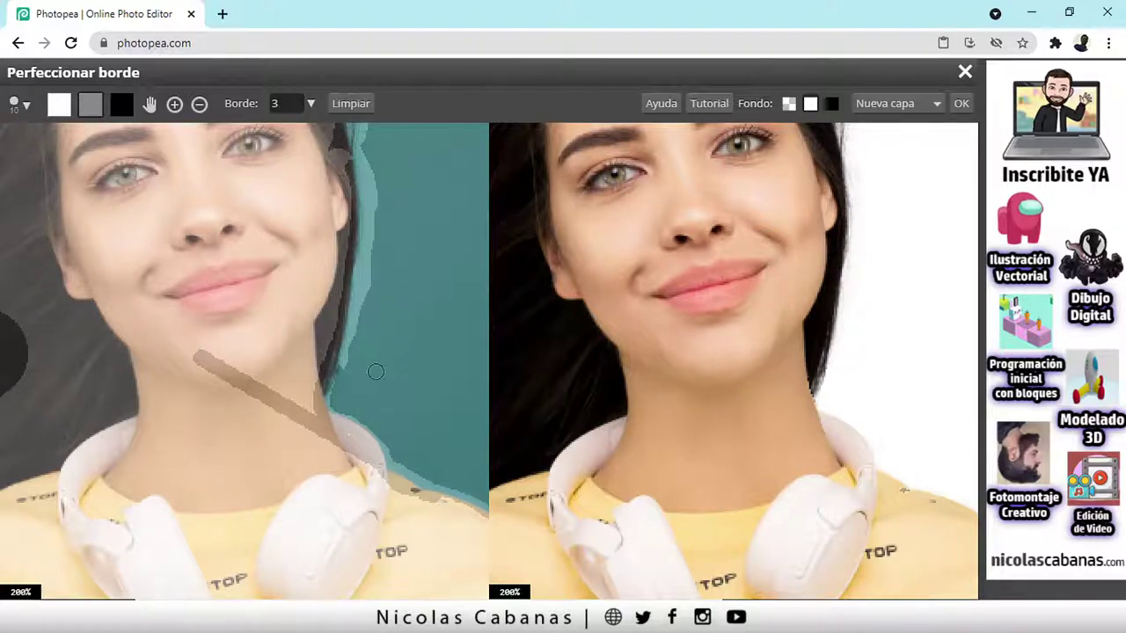
{"action": "scroll", "coordinate": [375, 371], "scroll_direction": "down", "scroll_amount": 2}
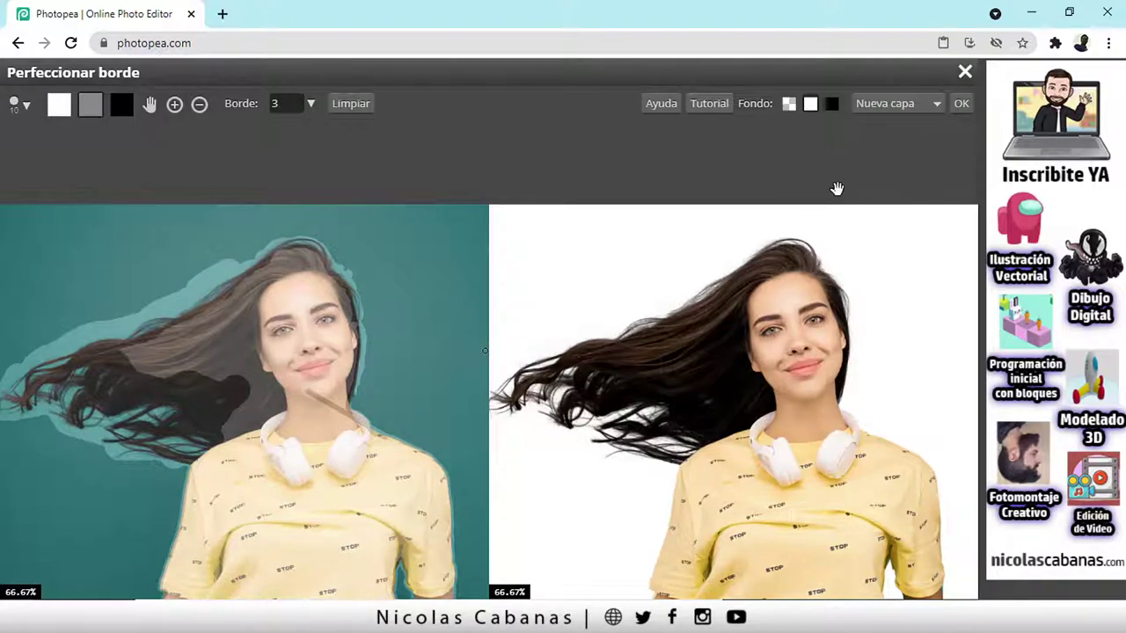
Step: Preview the cutout on black, transparent and white backgrounds, and examine the hair edge beside the face against black
{"action": "left_click", "coordinate": [830, 105]}
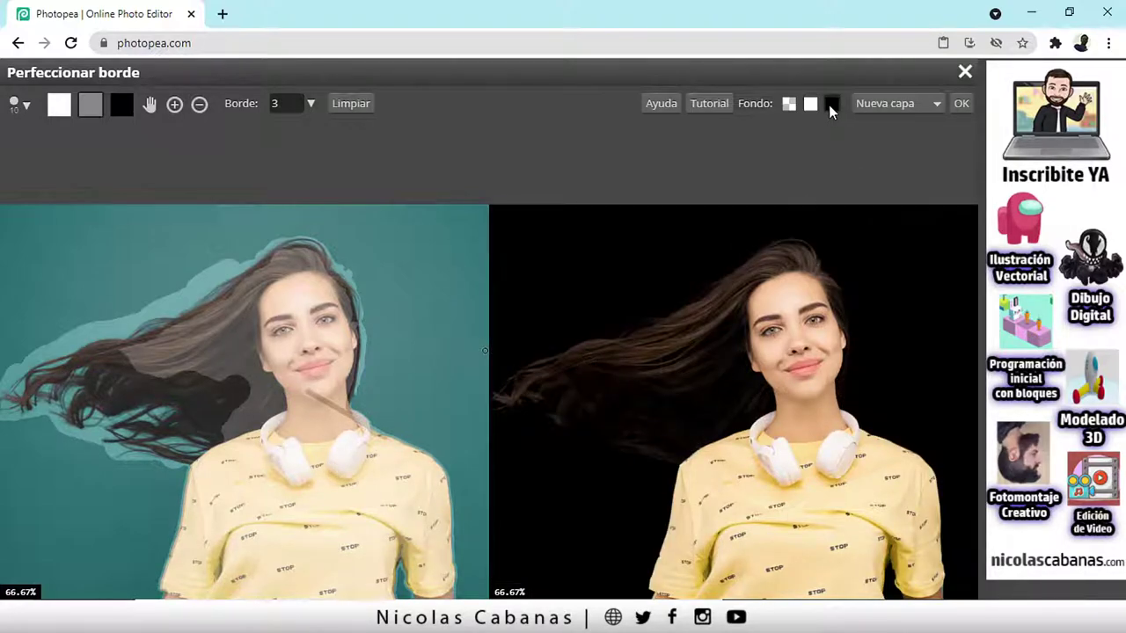
{"action": "left_click", "coordinate": [791, 104]}
{"action": "left_click", "coordinate": [810, 106]}
{"action": "left_click", "coordinate": [831, 105]}
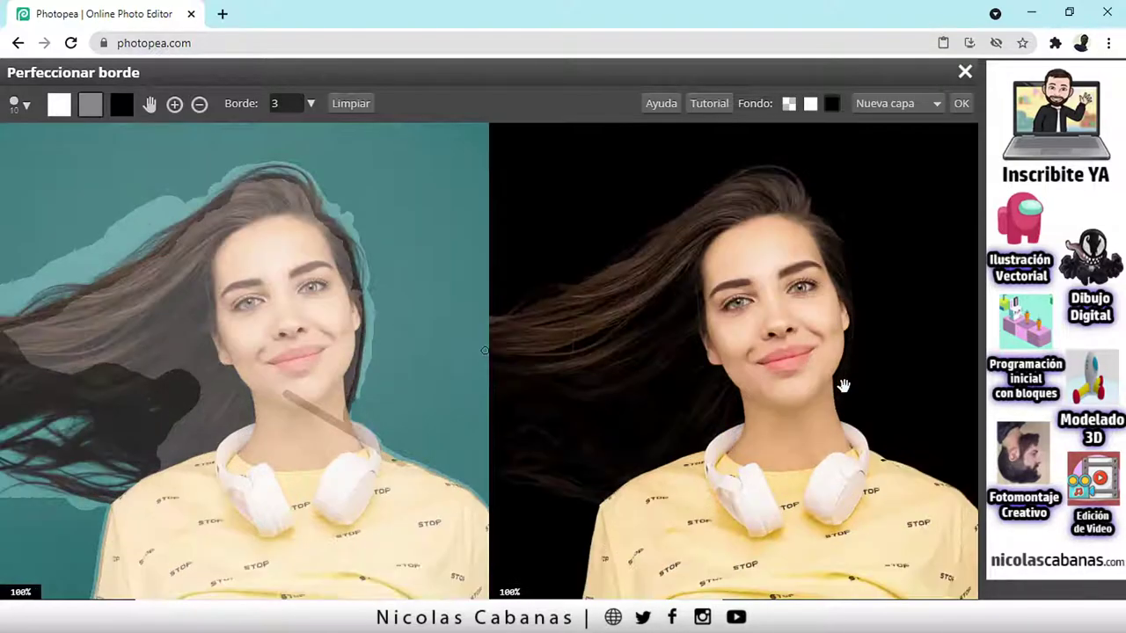
{"action": "scroll", "coordinate": [845, 382], "scroll_direction": "up", "scroll_amount": 3}
{"action": "left_click_drag", "start_coordinate": [866, 260], "coordinate": [701, 445]}
{"action": "scroll", "coordinate": [751, 409], "scroll_direction": "up", "scroll_amount": 1}
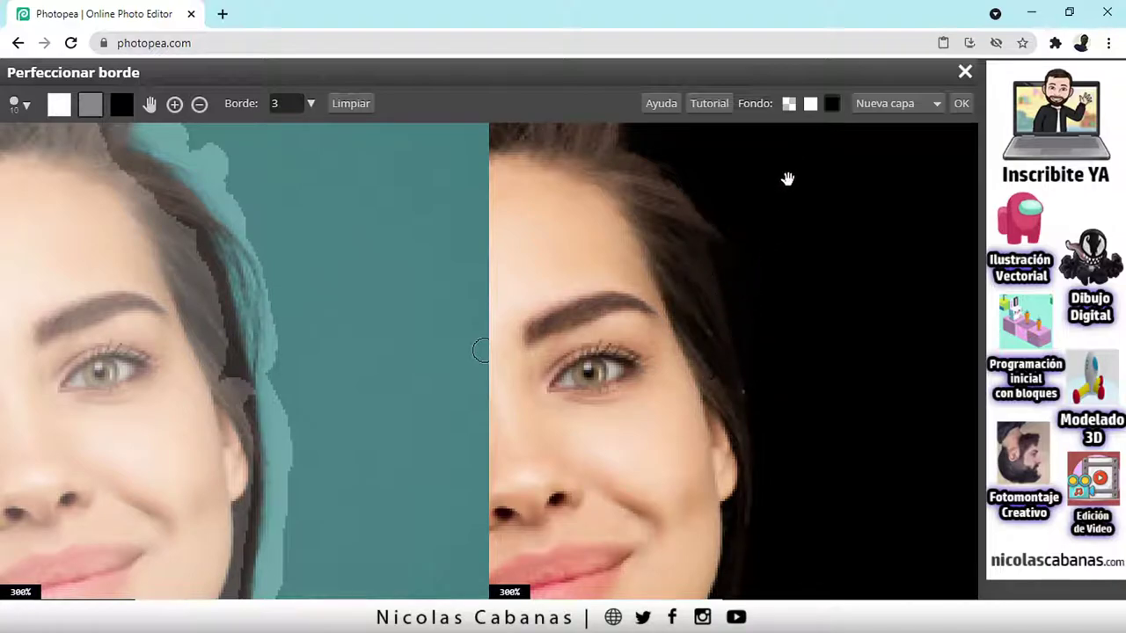
Step: Set the preview background to transparent and output the refined cutout as Nueva capa
{"action": "left_click", "coordinate": [793, 106]}
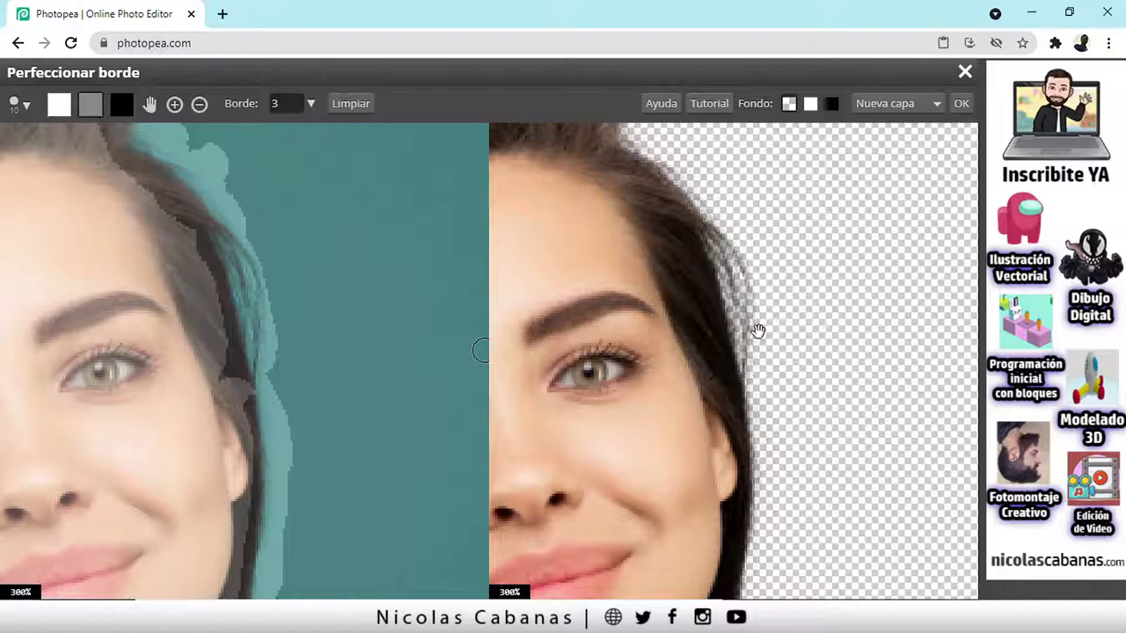
{"action": "scroll", "coordinate": [713, 325], "scroll_direction": "down", "scroll_amount": 5}
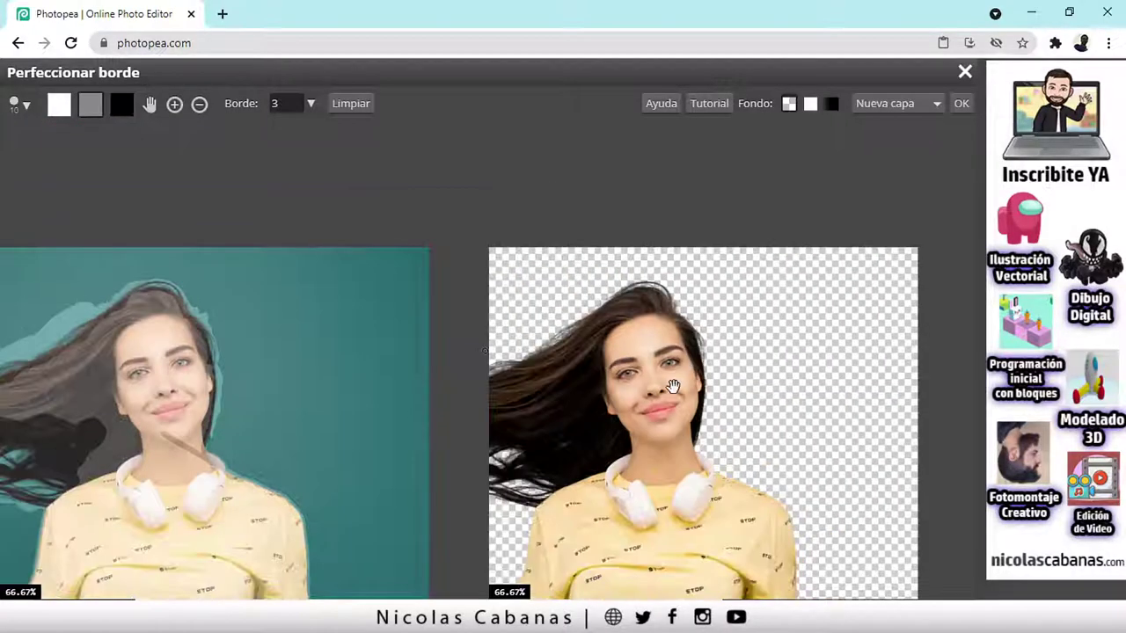
{"action": "left_click_drag", "start_coordinate": [680, 380], "coordinate": [750, 332]}
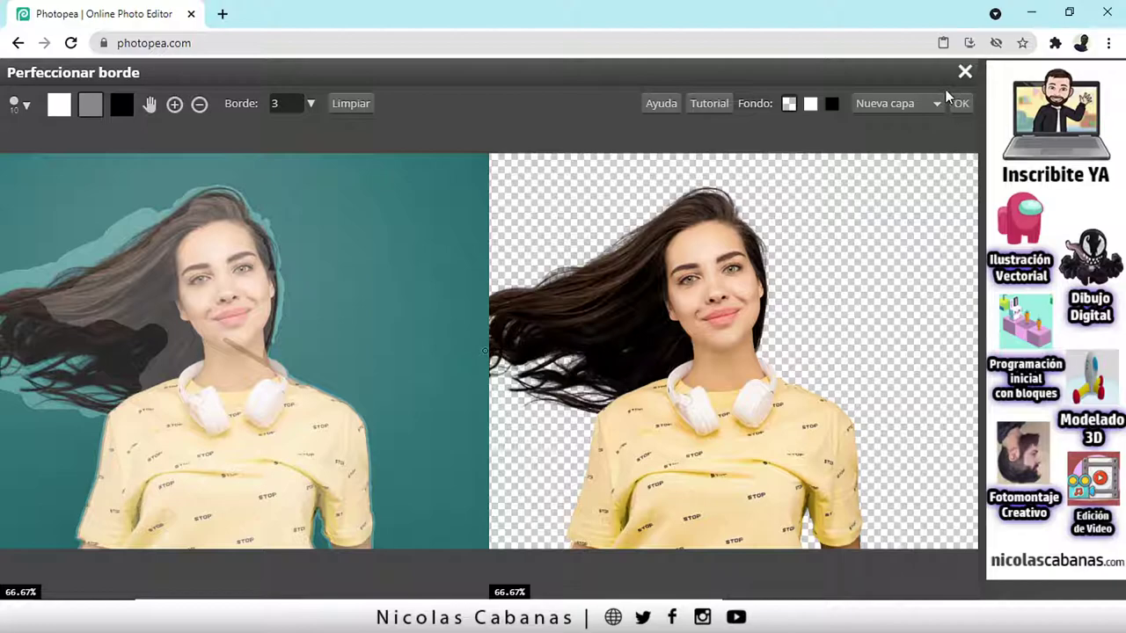
{"action": "left_click", "coordinate": [923, 101]}
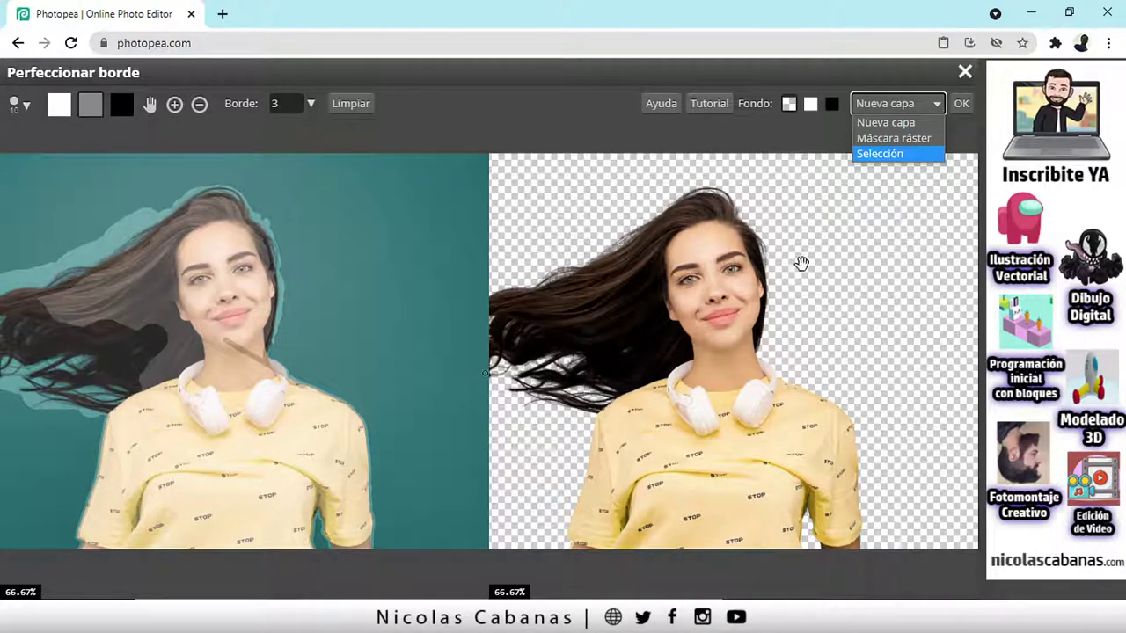
{"action": "left_click", "coordinate": [903, 123]}
{"action": "left_click", "coordinate": [962, 105]}
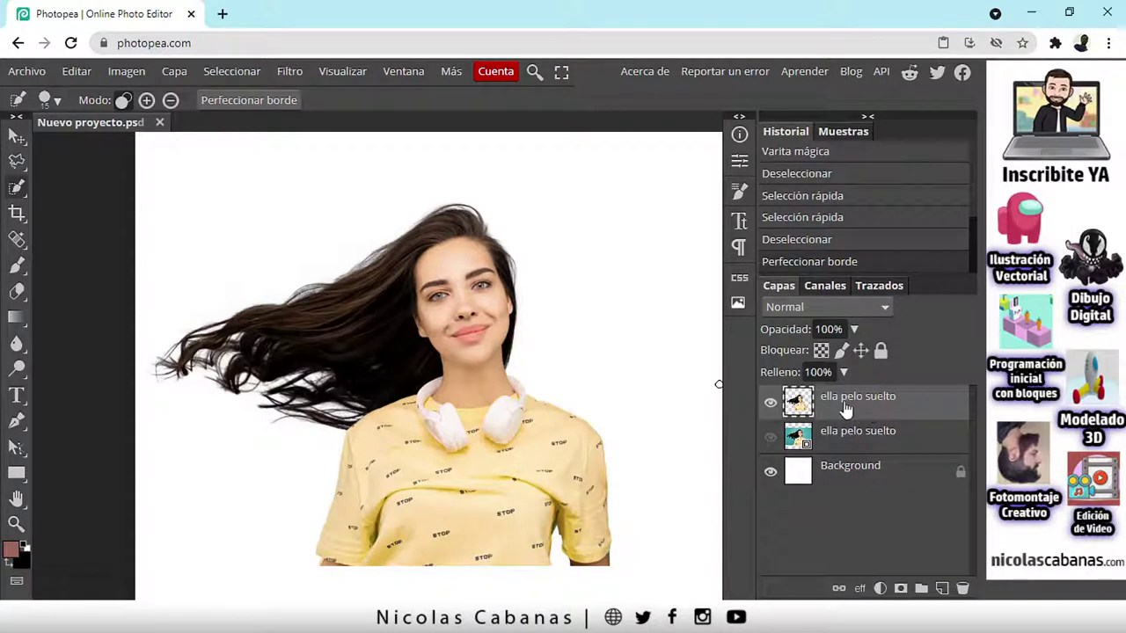
Step: Toggle the visibility of the two "ella pelo suelto" layers to compare the original photo with the cutout
{"action": "left_click", "coordinate": [771, 403]}
{"action": "left_click", "coordinate": [771, 437]}
{"action": "left_click", "coordinate": [771, 437]}
{"action": "left_click", "coordinate": [771, 437]}
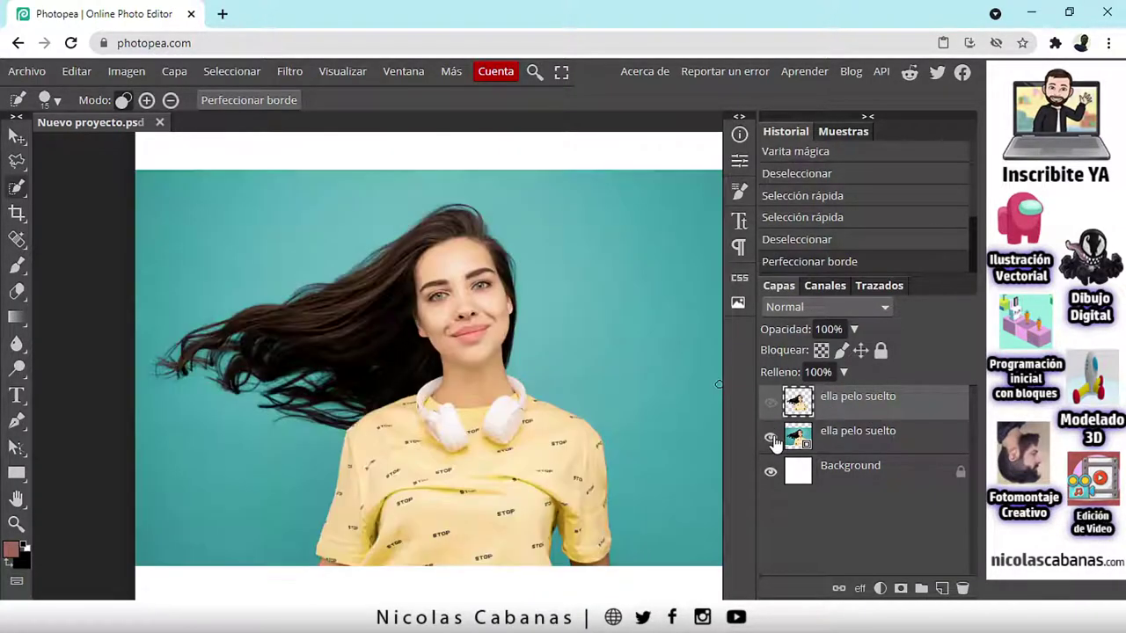
{"action": "left_click", "coordinate": [771, 437]}
{"action": "left_click", "coordinate": [770, 437]}
{"action": "left_click", "coordinate": [771, 438]}
{"action": "left_click", "coordinate": [771, 437]}
{"action": "left_click", "coordinate": [771, 437]}
{"action": "left_click", "coordinate": [770, 404]}
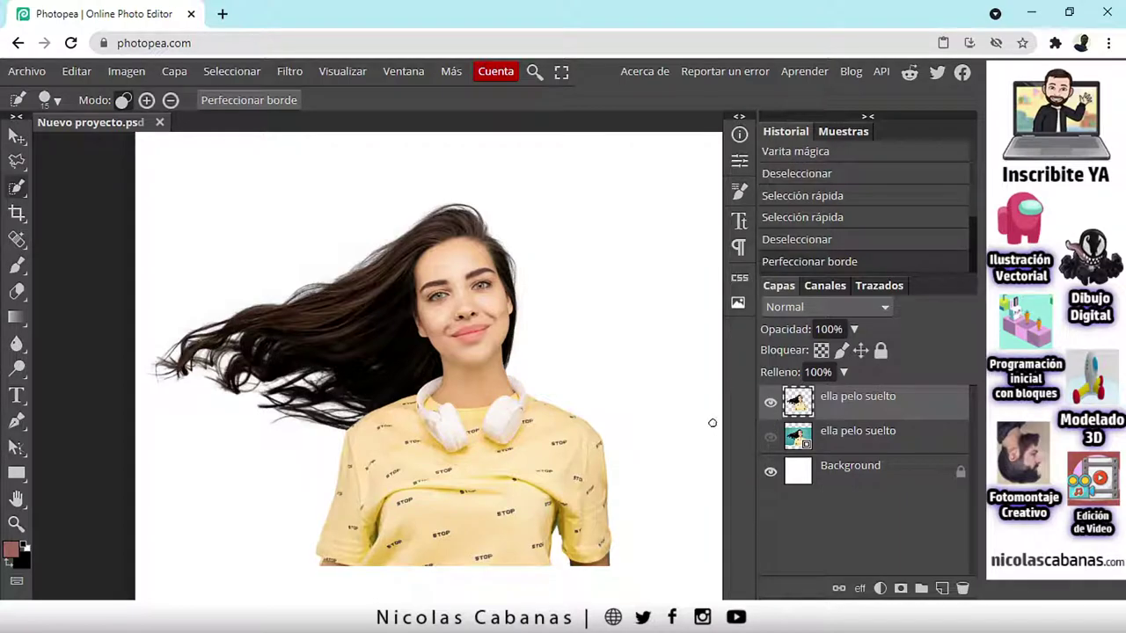
Step: Hide the Background layer and add an empty layer directly above the original "ella pelo suelto" photo layer
{"action": "left_click", "coordinate": [771, 472]}
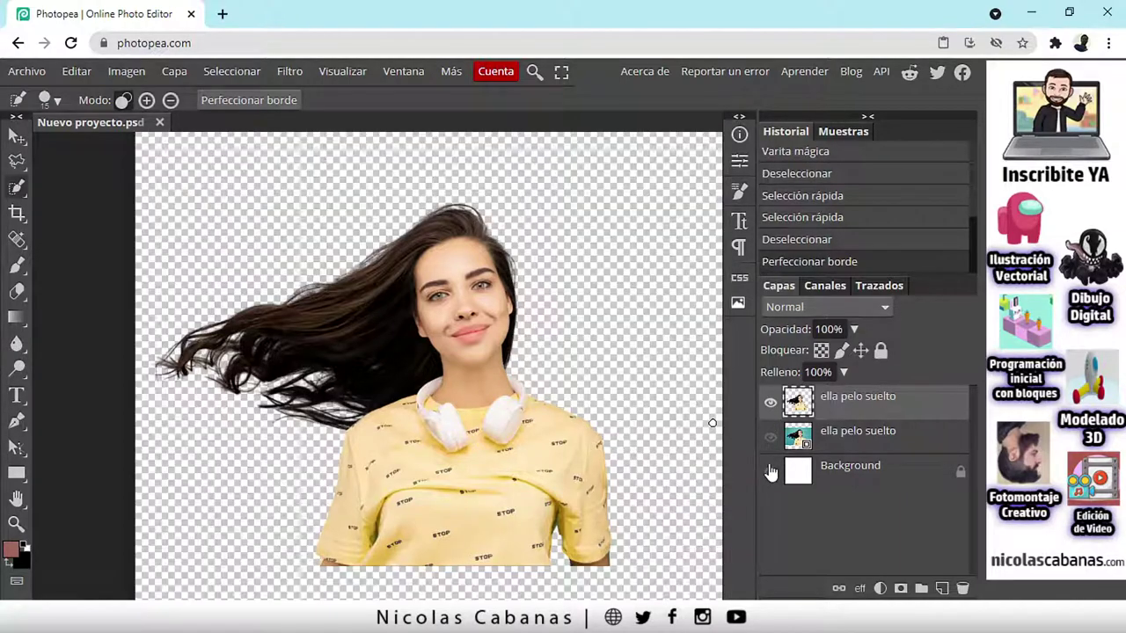
{"action": "left_click", "coordinate": [873, 447]}
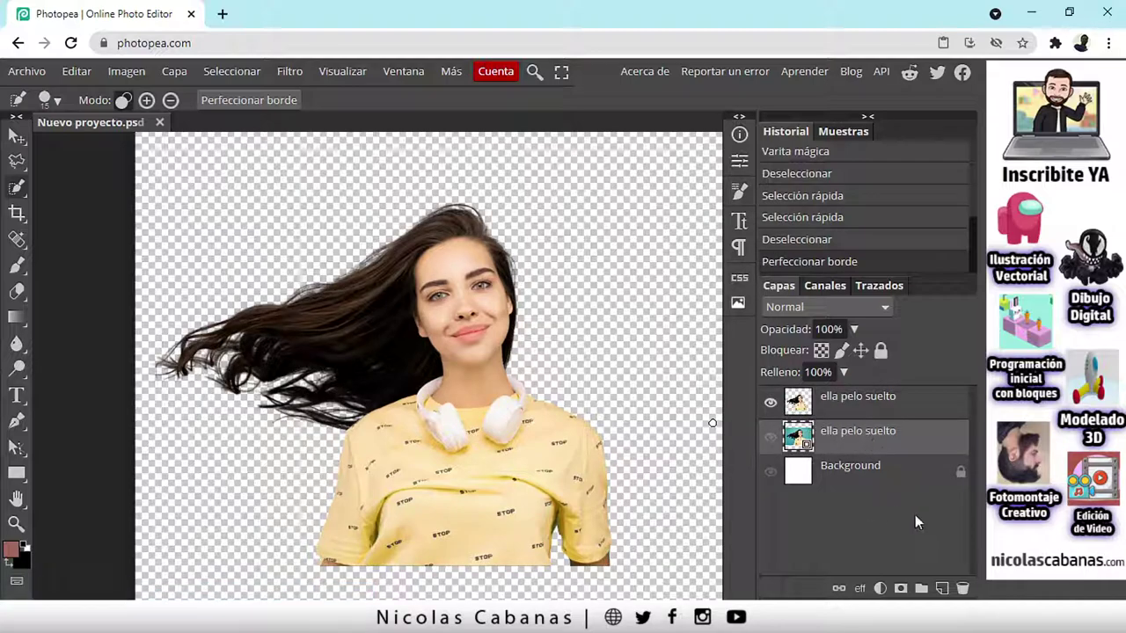
{"action": "left_click", "coordinate": [941, 589]}
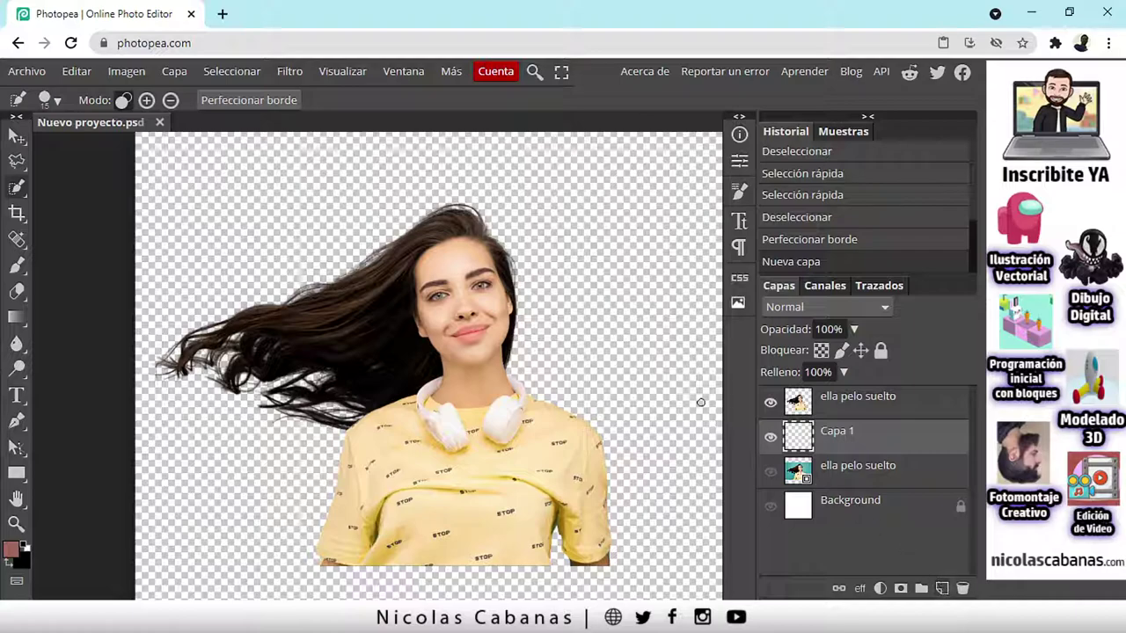
Step: Fill the empty layer with a linear violet-to-orange gradient running diagonally from the canvas's lower left to its upper right
{"action": "left_click", "coordinate": [17, 319]}
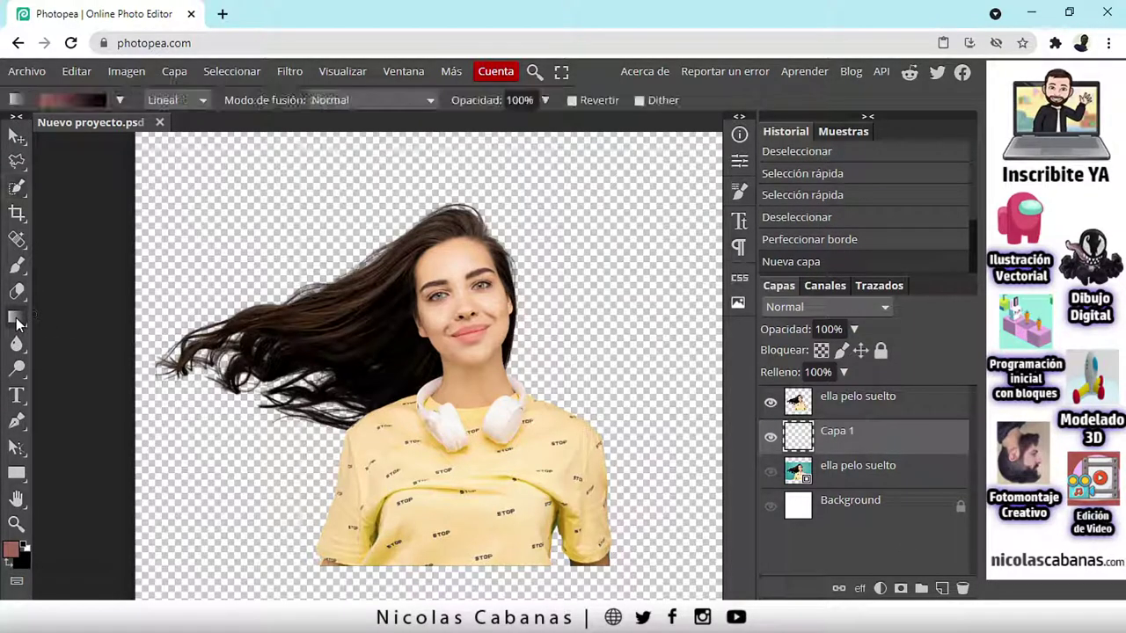
{"action": "right_click", "coordinate": [17, 318]}
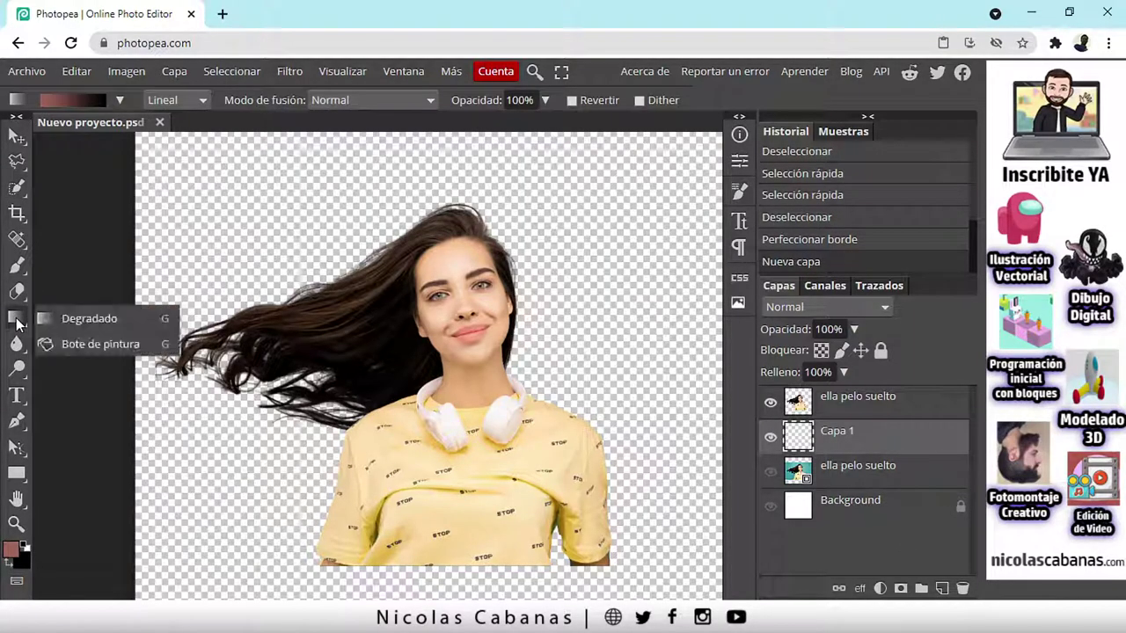
{"action": "left_click", "coordinate": [104, 330]}
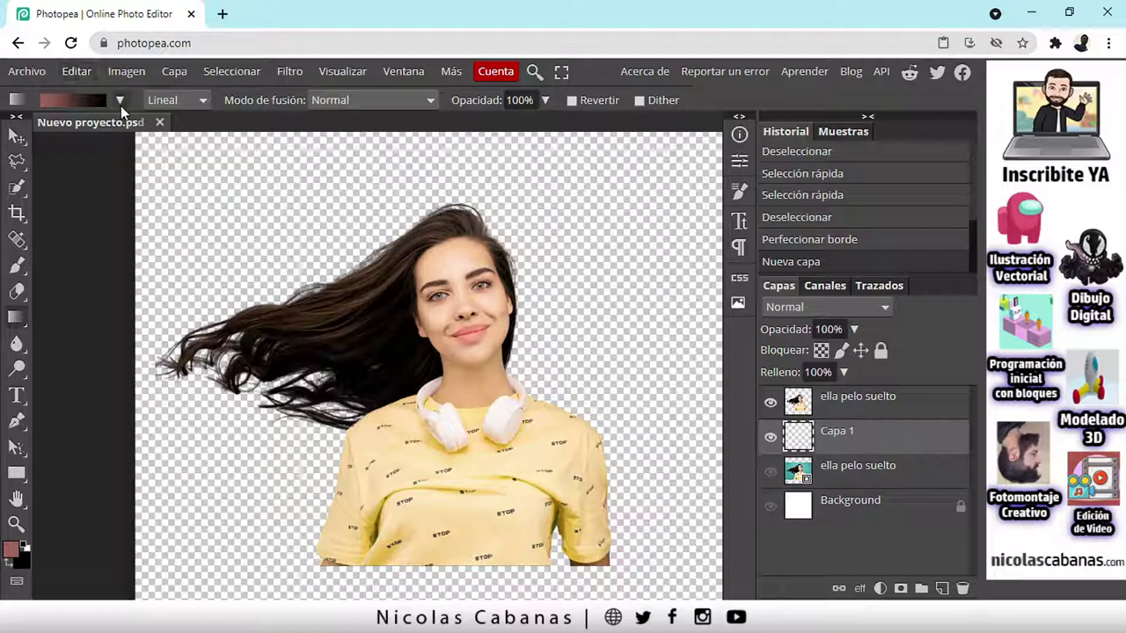
{"action": "left_click", "coordinate": [120, 99]}
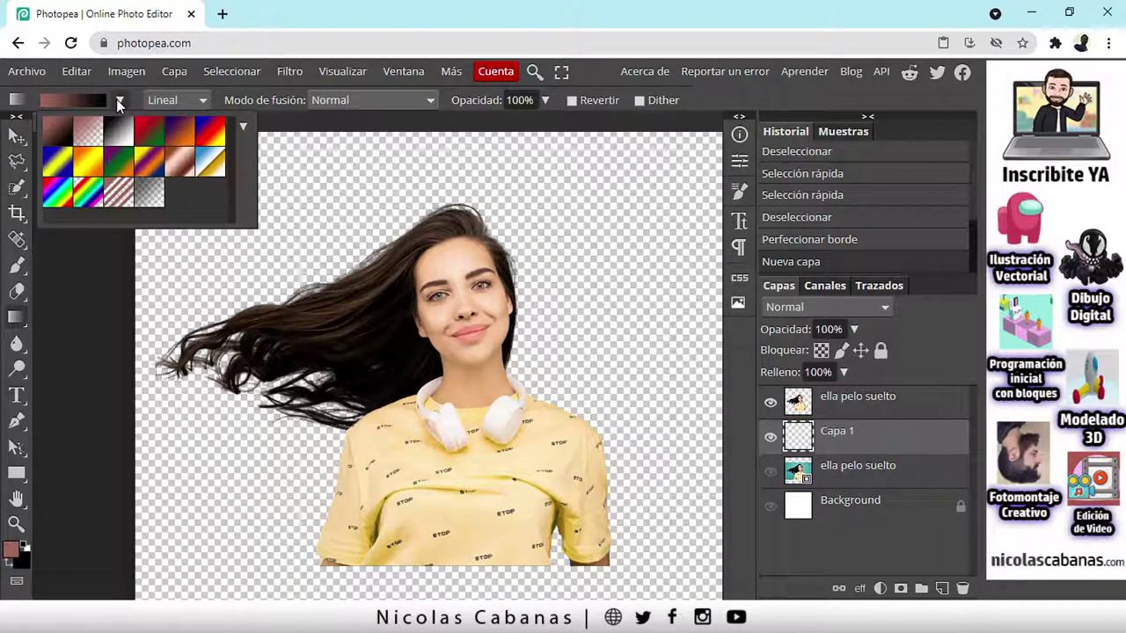
{"action": "left_click", "coordinate": [183, 137]}
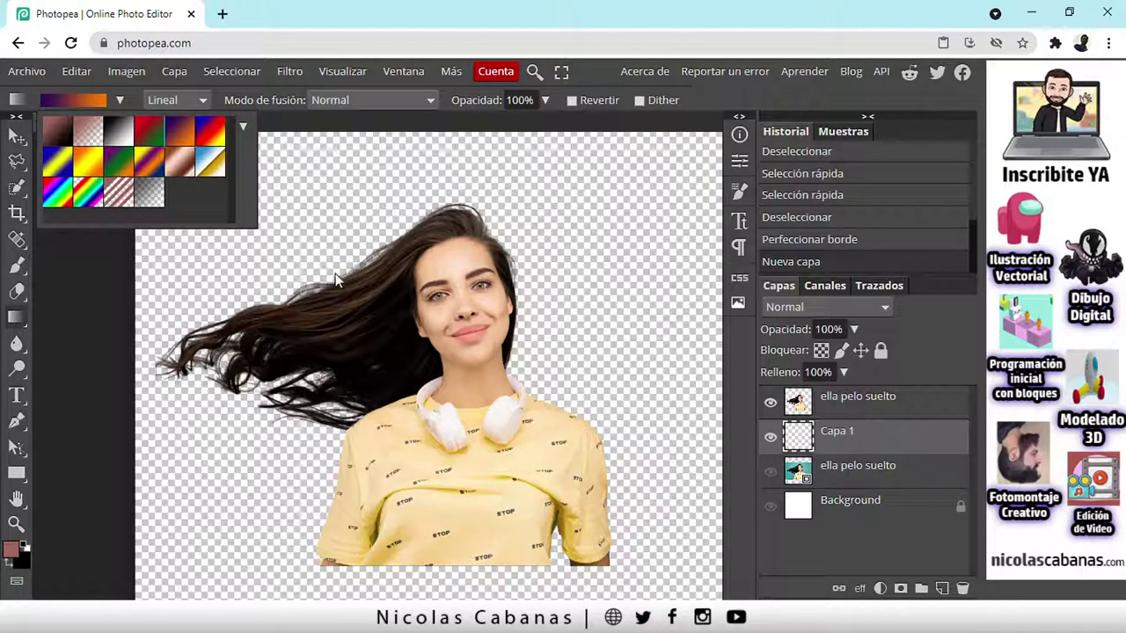
{"action": "left_click_drag", "start_coordinate": [250, 526], "coordinate": [637, 171]}
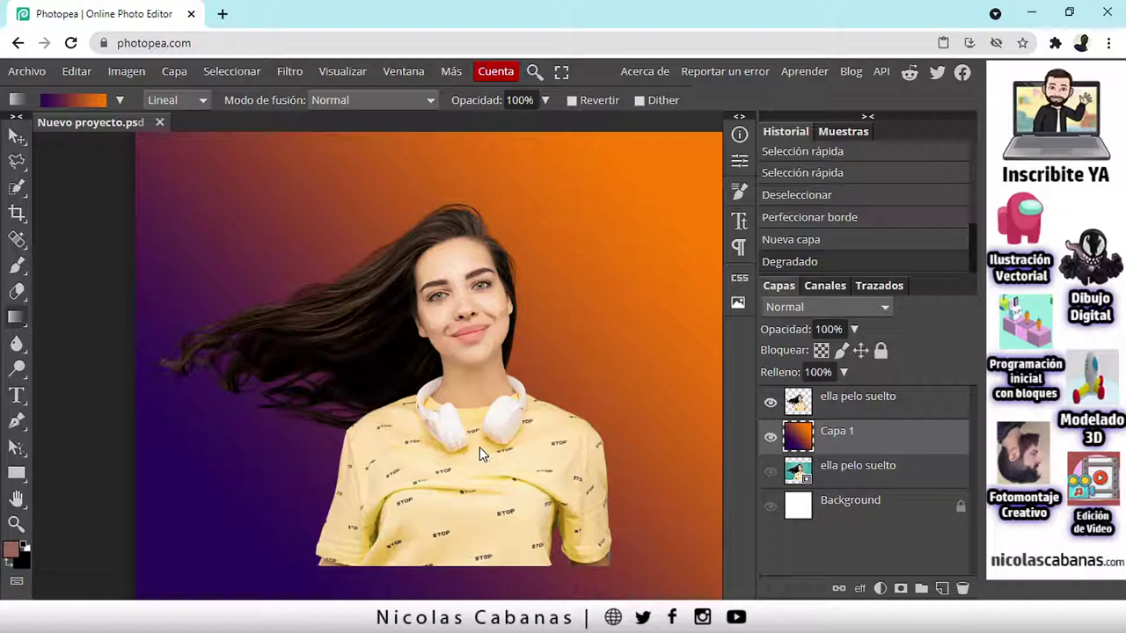
Step: Examine the cutout's loose hair strands and head outline against the gradient background
{"action": "scroll", "coordinate": [409, 452], "scroll_direction": "up", "scroll_amount": 2}
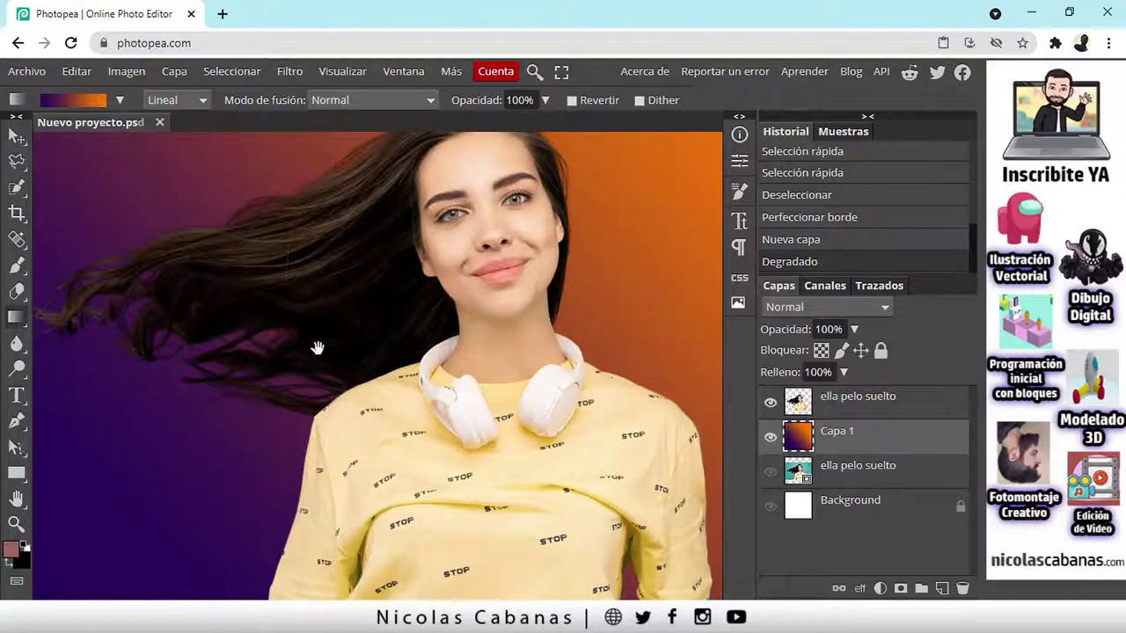
{"action": "scroll", "coordinate": [317, 349], "scroll_direction": "up", "scroll_amount": 4}
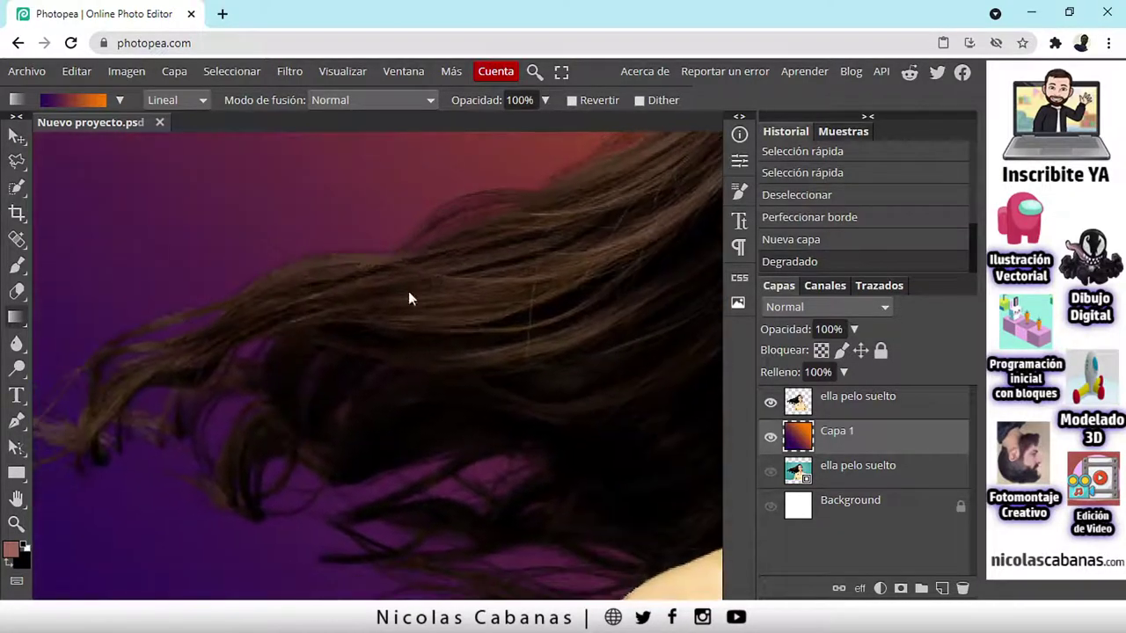
{"action": "scroll", "coordinate": [378, 351], "scroll_direction": "down", "scroll_amount": 6}
{"action": "scroll", "coordinate": [571, 207], "scroll_direction": "up", "scroll_amount": 4}
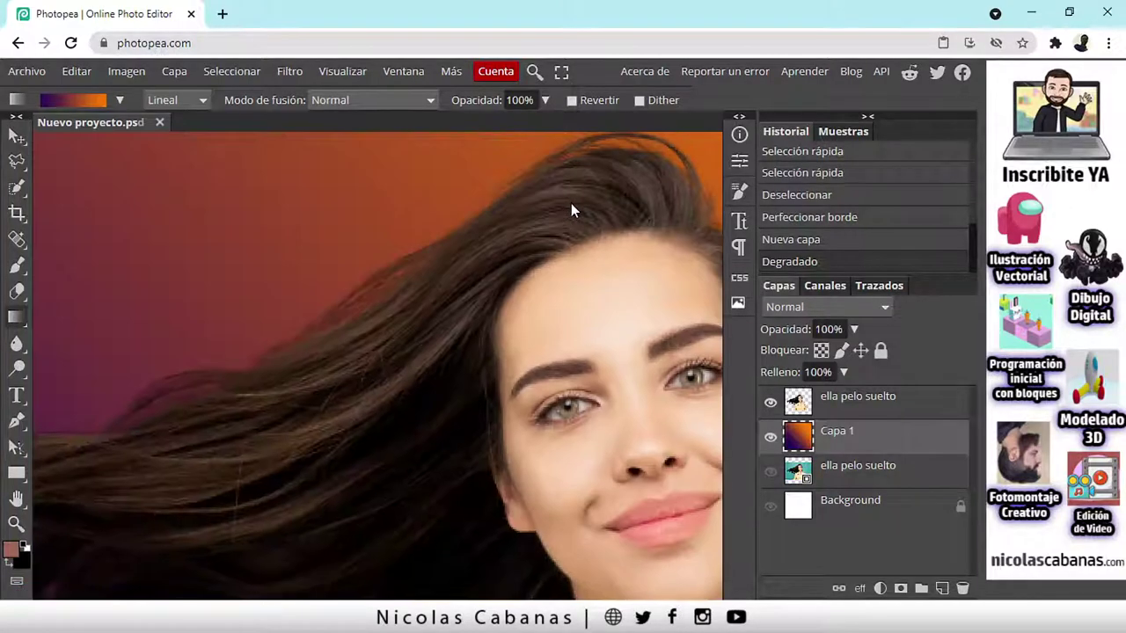
Step: Redraw the linear gradient on Capa 1 as a short, steep orange-to-violet transition, orange behind the hair and violet on the opposite side
{"action": "left_click_drag", "start_coordinate": [562, 243], "coordinate": [281, 327]}
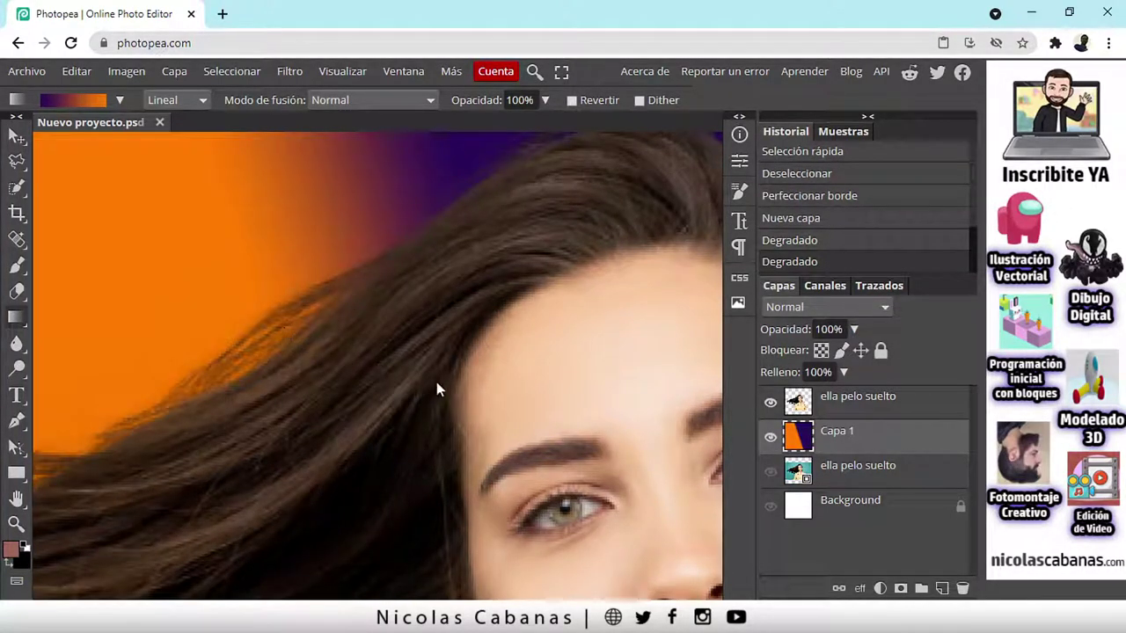
{"action": "scroll", "coordinate": [467, 364], "scroll_direction": "down", "scroll_amount": 1}
{"action": "scroll", "coordinate": [510, 370], "scroll_direction": "down", "scroll_amount": 2}
Step: Erase the teal fringe around the arm below the shirt sleeve on the cutout layer, using a 10 px eraser with 100% hardness
{"action": "left_click_drag", "start_coordinate": [553, 377], "coordinate": [358, 268]}
{"action": "left_click_drag", "start_coordinate": [484, 423], "coordinate": [386, 251]}
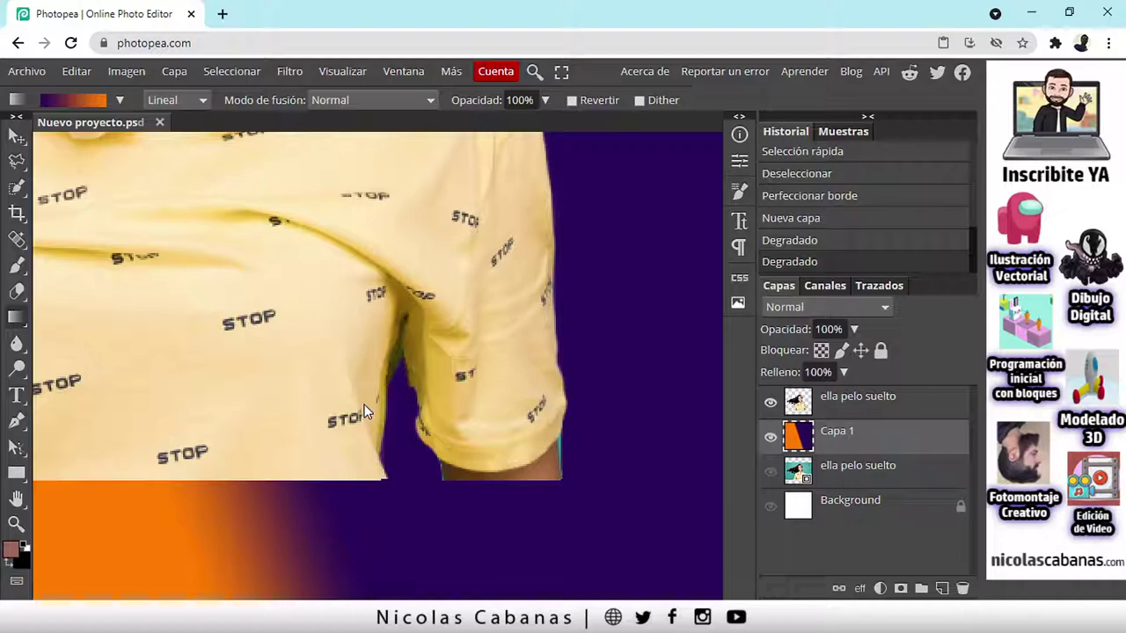
{"action": "scroll", "coordinate": [491, 451], "scroll_direction": "up", "scroll_amount": 3}
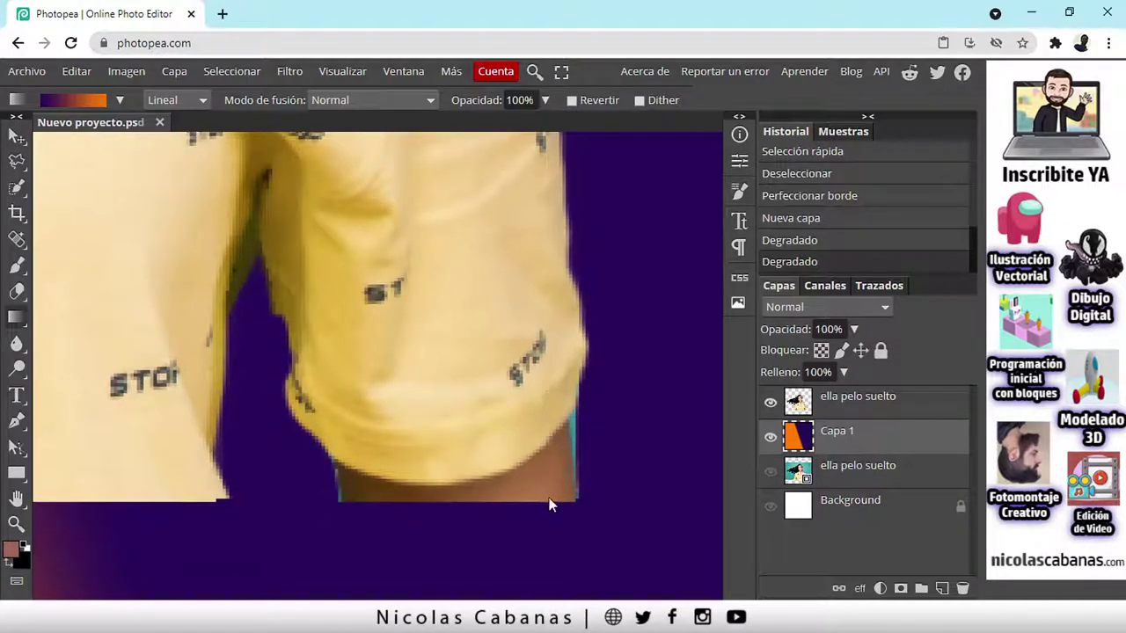
{"action": "left_click", "coordinate": [862, 405]}
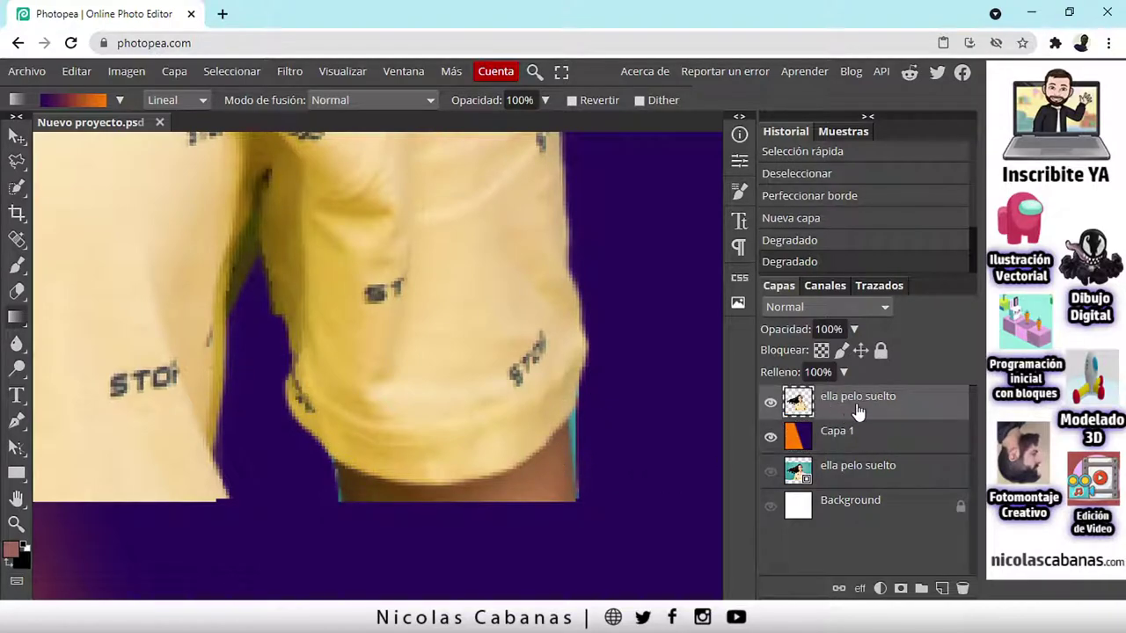
{"action": "left_click", "coordinate": [16, 291]}
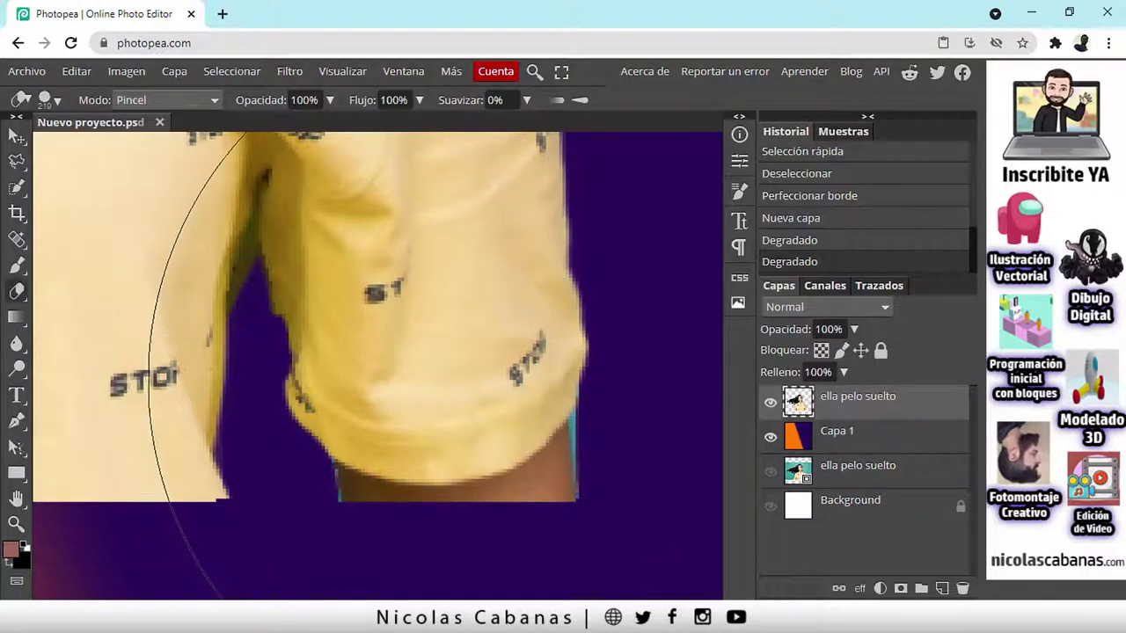
{"action": "left_click", "coordinate": [58, 104]}
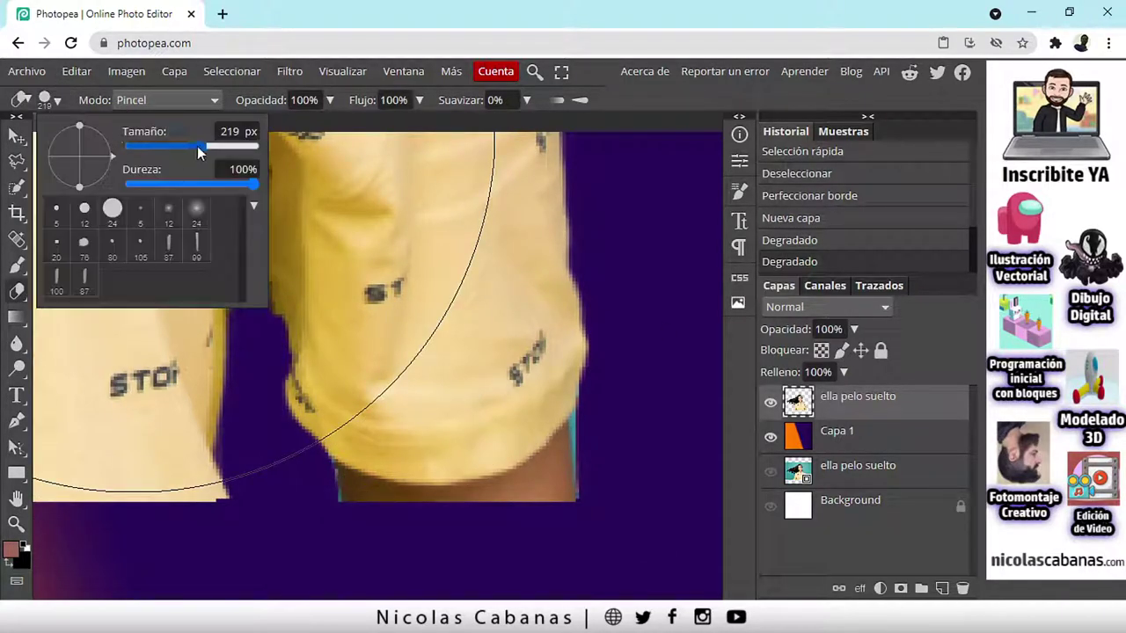
{"action": "left_click_drag", "start_coordinate": [197, 146], "coordinate": [151, 146]}
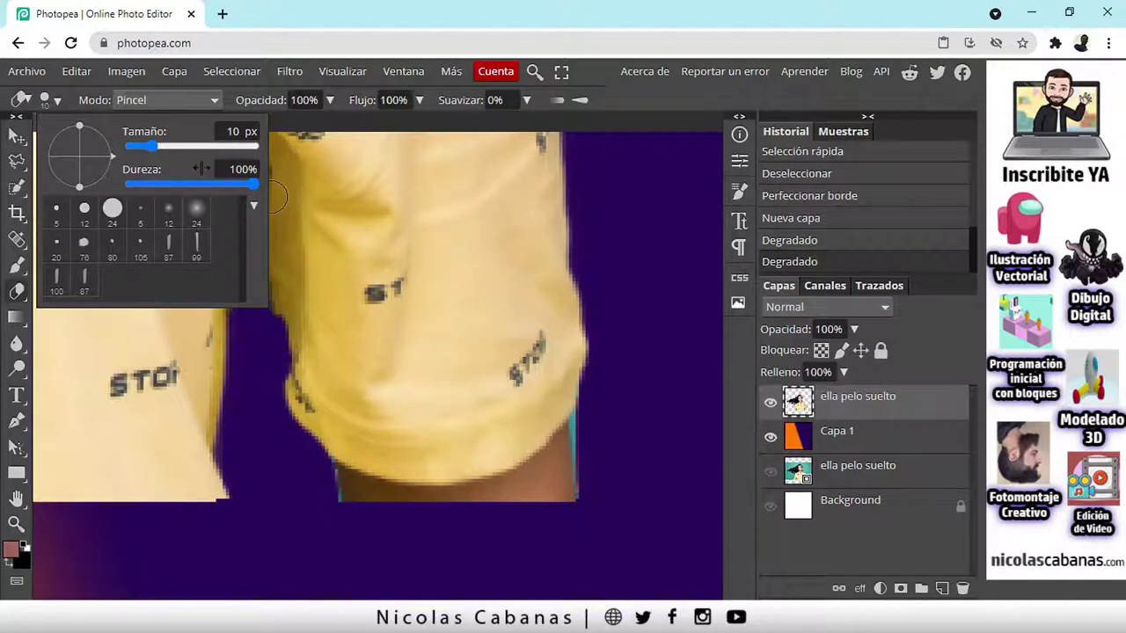
{"action": "left_click_drag", "start_coordinate": [253, 182], "coordinate": [264, 183]}
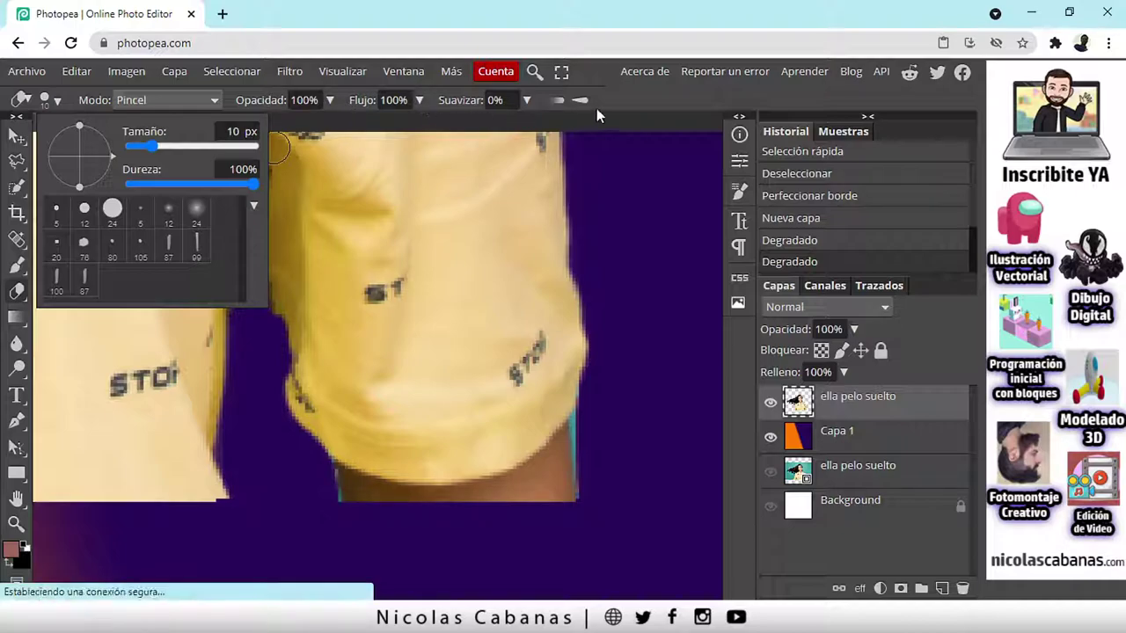
{"action": "left_click", "coordinate": [623, 99]}
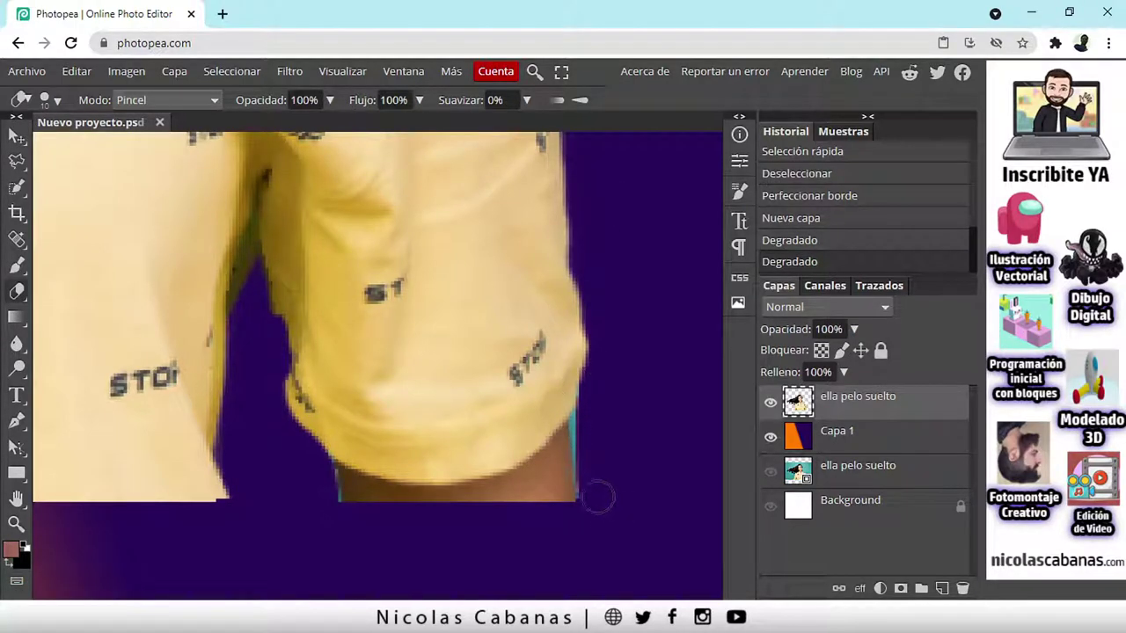
{"action": "mouse_move", "coordinate": [592, 490]}
{"action": "left_mouse_down"}
{"action": "mouse_move", "coordinate": [585, 419]}
{"action": "mouse_move", "coordinate": [598, 400]}
{"action": "left_mouse_up"}
{"action": "mouse_move", "coordinate": [272, 528]}
{"action": "left_mouse_down"}
{"action": "mouse_move", "coordinate": [342, 557]}
{"action": "mouse_move", "coordinate": [377, 522]}
{"action": "mouse_move", "coordinate": [377, 499]}
{"action": "mouse_move", "coordinate": [348, 479]}
{"action": "left_mouse_up"}
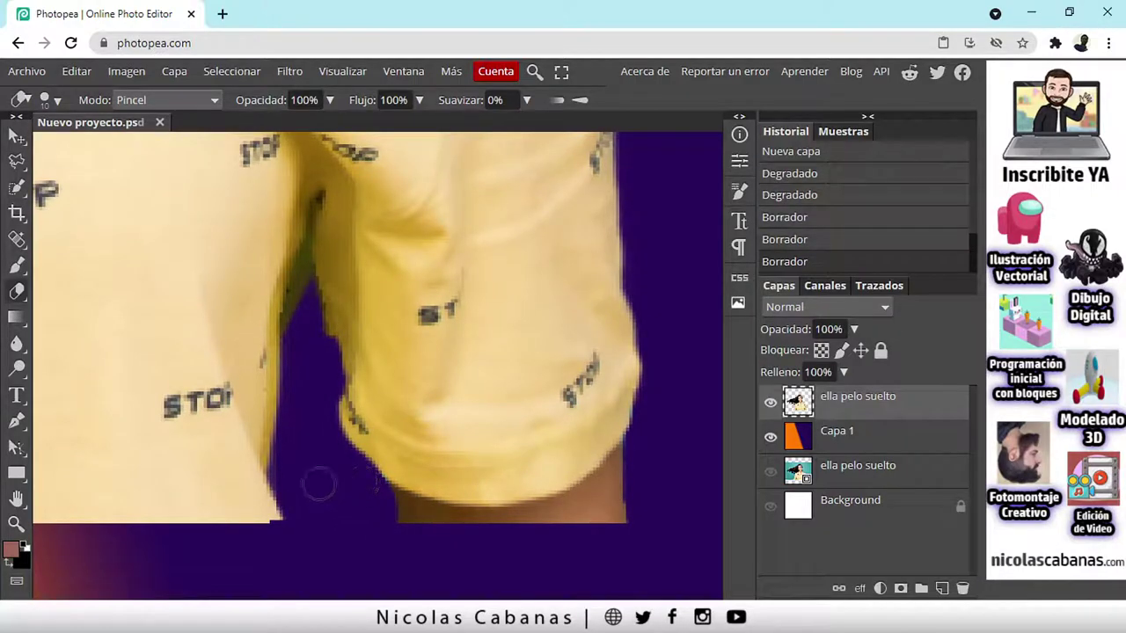
Step: Examine the shirt folds and the gap between the other arm and the torso for leftover background colour
{"action": "scroll", "coordinate": [264, 299], "scroll_direction": "down", "scroll_amount": 3}
{"action": "scroll", "coordinate": [477, 432], "scroll_direction": "up", "scroll_amount": 2}
{"action": "left_click_drag", "start_coordinate": [478, 432], "coordinate": [411, 444]}
{"action": "scroll", "coordinate": [343, 442], "scroll_direction": "up", "scroll_amount": 5}
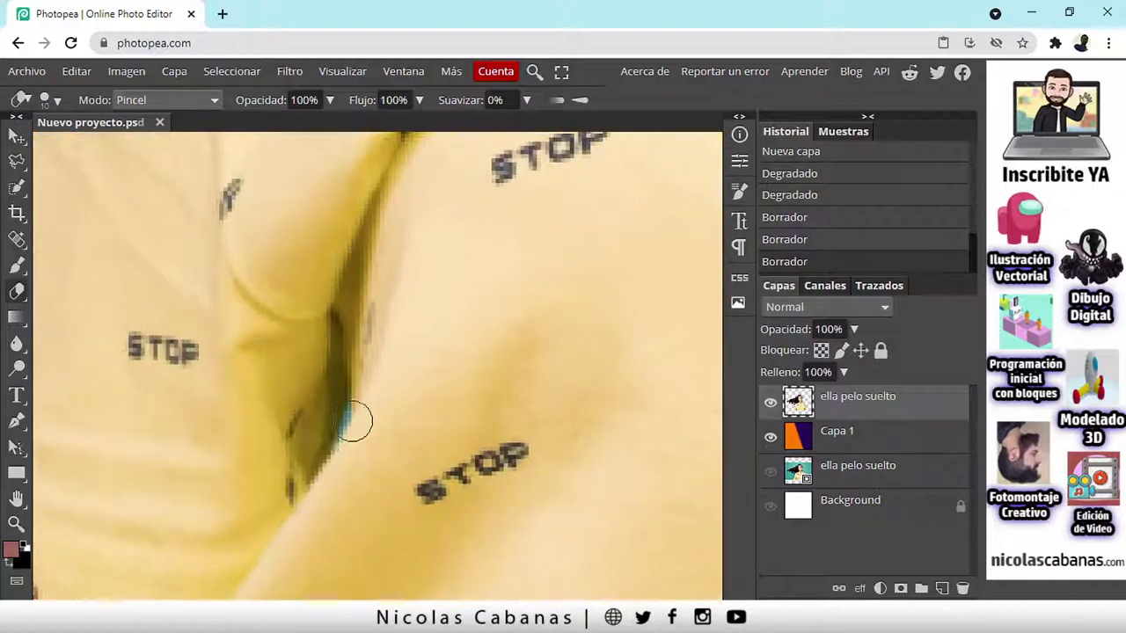
{"action": "scroll", "coordinate": [339, 442], "scroll_direction": "up", "scroll_amount": 2}
{"action": "scroll", "coordinate": [347, 413], "scroll_direction": "up", "scroll_amount": 2}
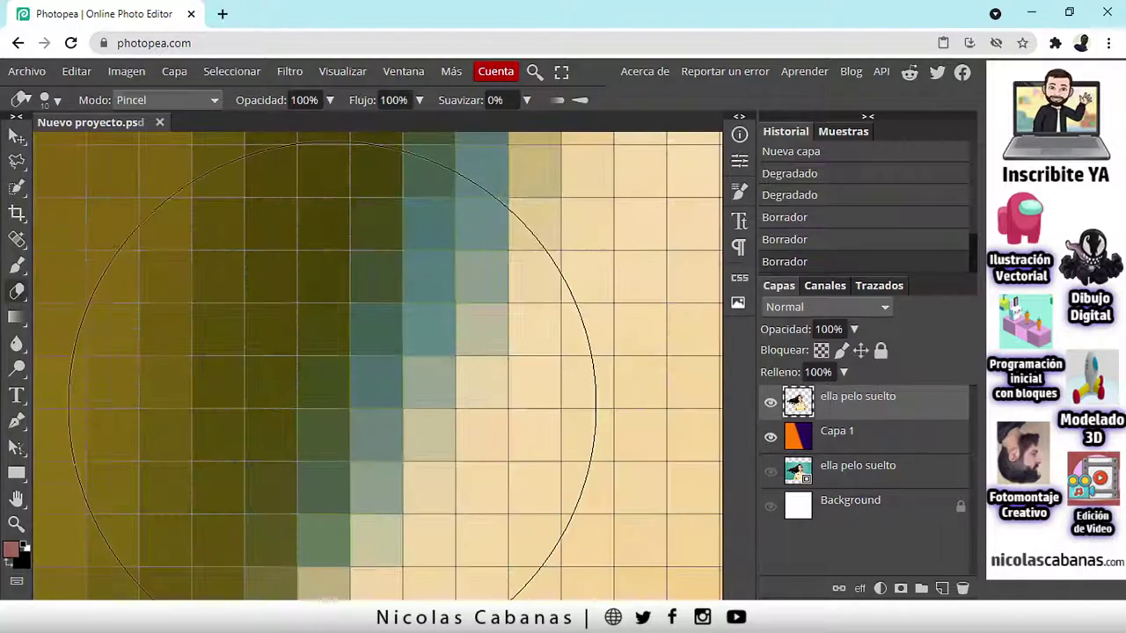
{"action": "scroll", "coordinate": [356, 429], "scroll_direction": "down", "scroll_amount": 6}
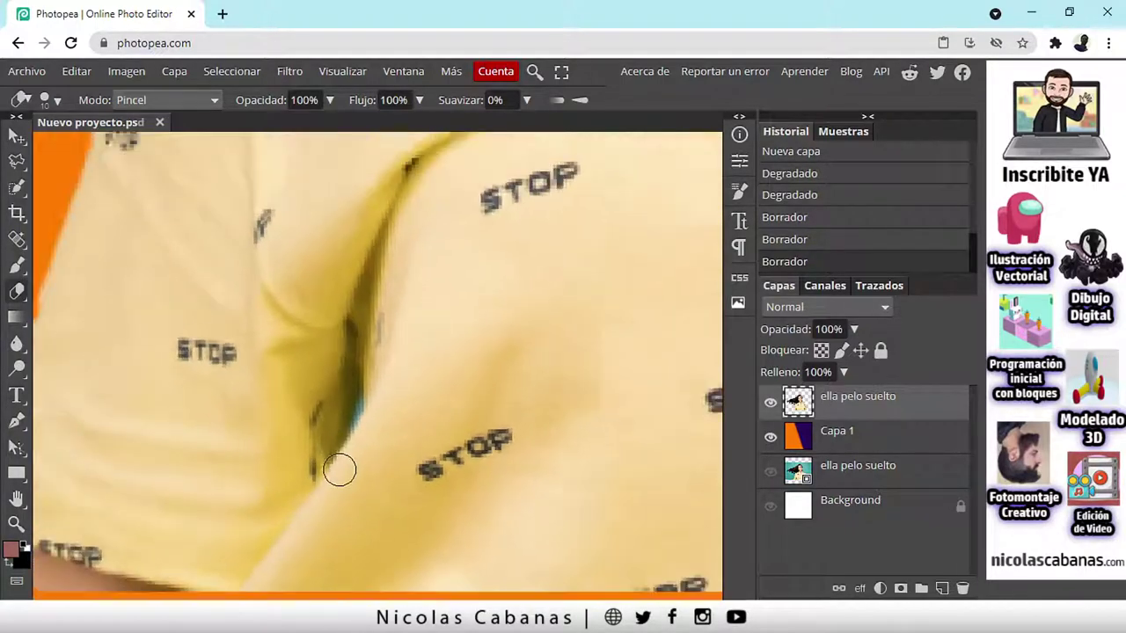
{"action": "scroll", "coordinate": [333, 482], "scroll_direction": "up", "scroll_amount": 6}
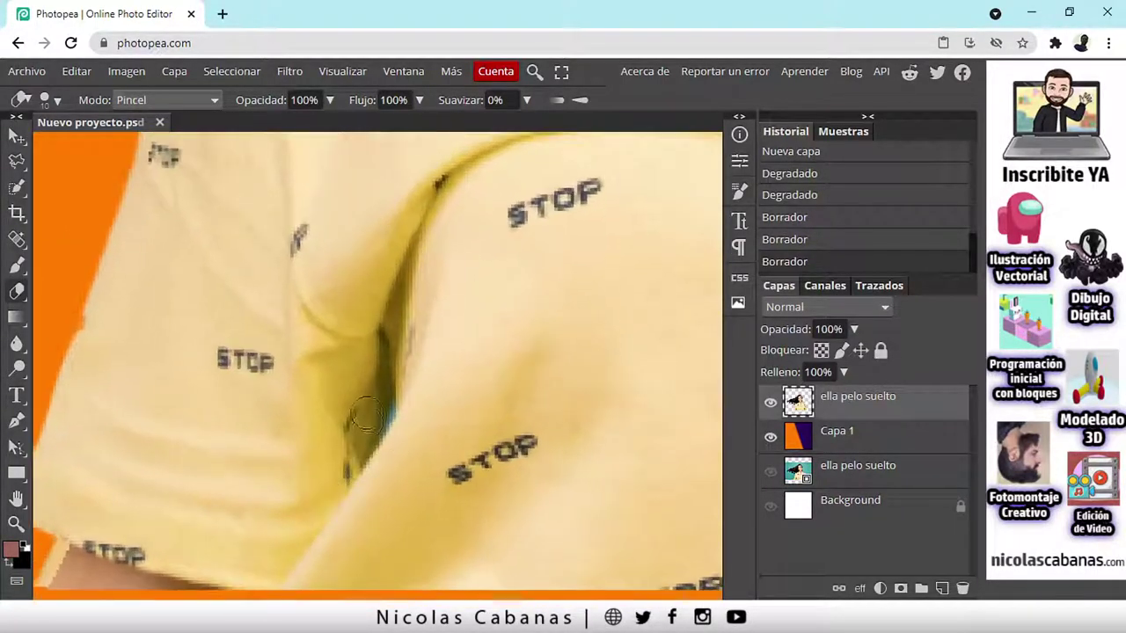
{"action": "scroll", "coordinate": [422, 406], "scroll_direction": "up", "scroll_amount": 2}
{"action": "scroll", "coordinate": [414, 470], "scroll_direction": "down", "scroll_amount": 4}
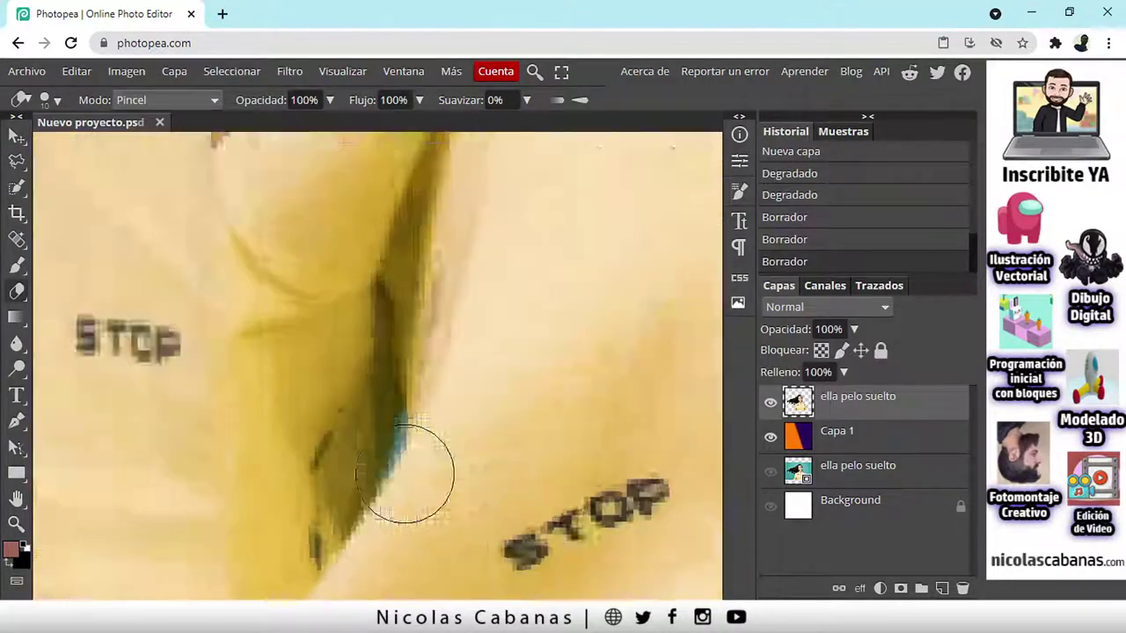
{"action": "scroll", "coordinate": [418, 477], "scroll_direction": "down", "scroll_amount": 5}
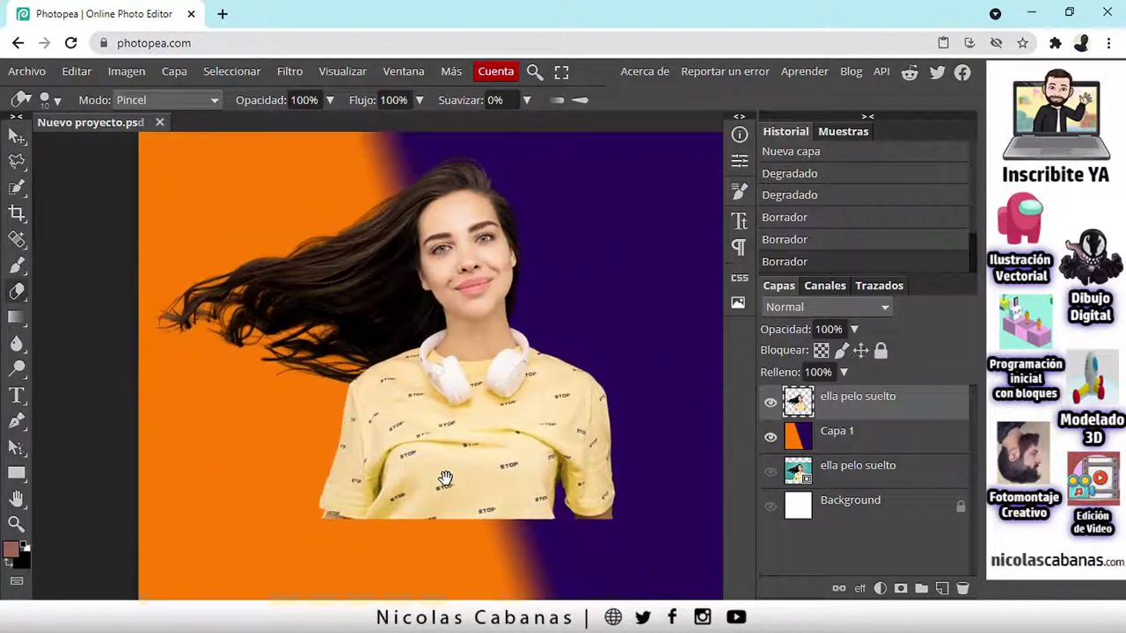
{"action": "scroll", "coordinate": [436, 433], "scroll_direction": "down", "scroll_amount": 4}
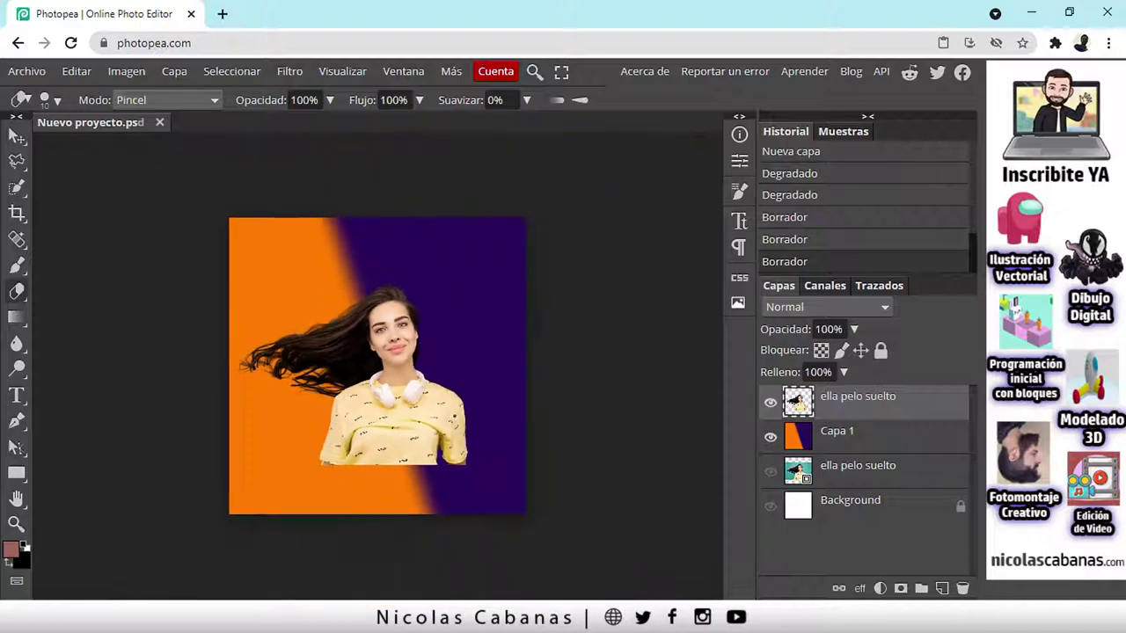
Step: Move the cutout woman straight down toward the canvas's bottom edge
{"action": "key", "text": "ctrl+plus"}
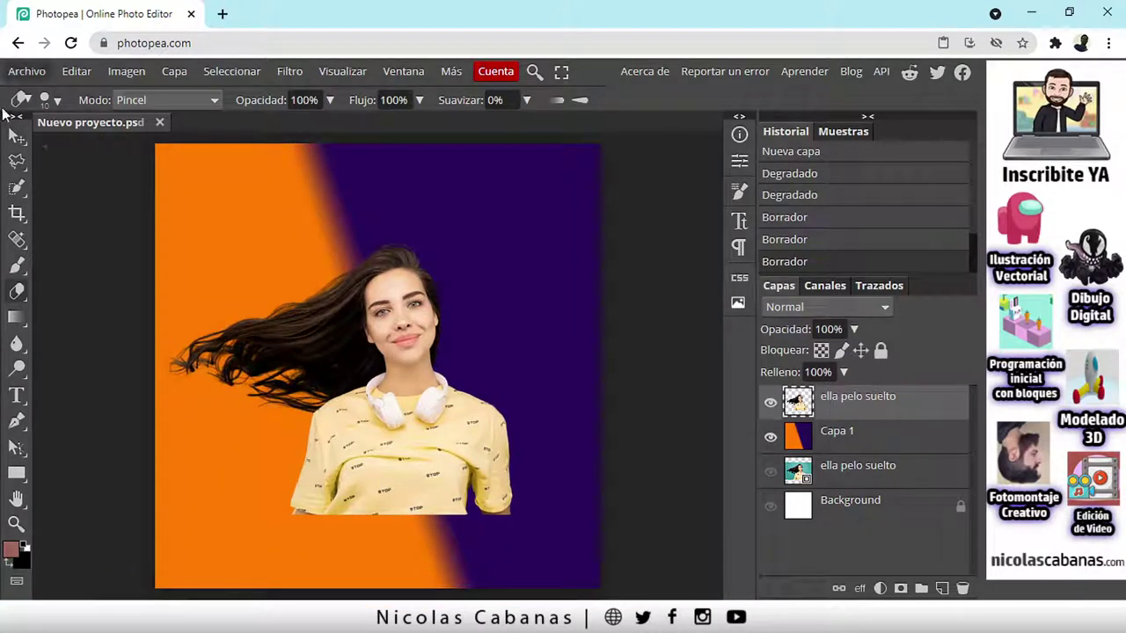
{"action": "left_click", "coordinate": [16, 136]}
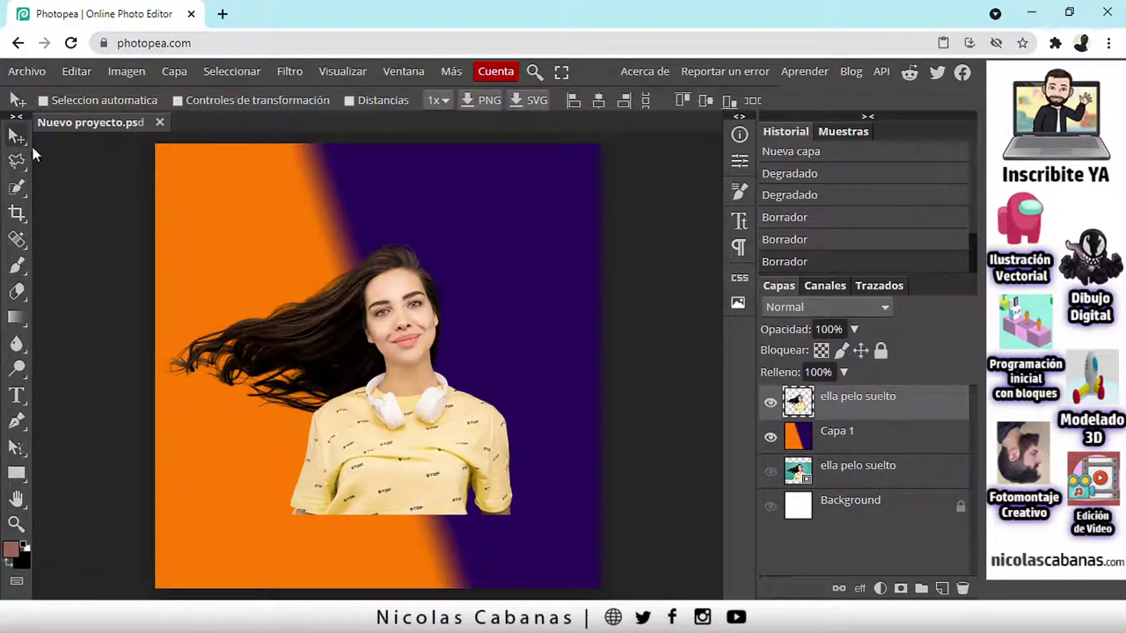
{"action": "left_click_drag", "start_coordinate": [367, 400], "coordinate": [393, 462]}
{"action": "key", "text": "ctrl+plus"}
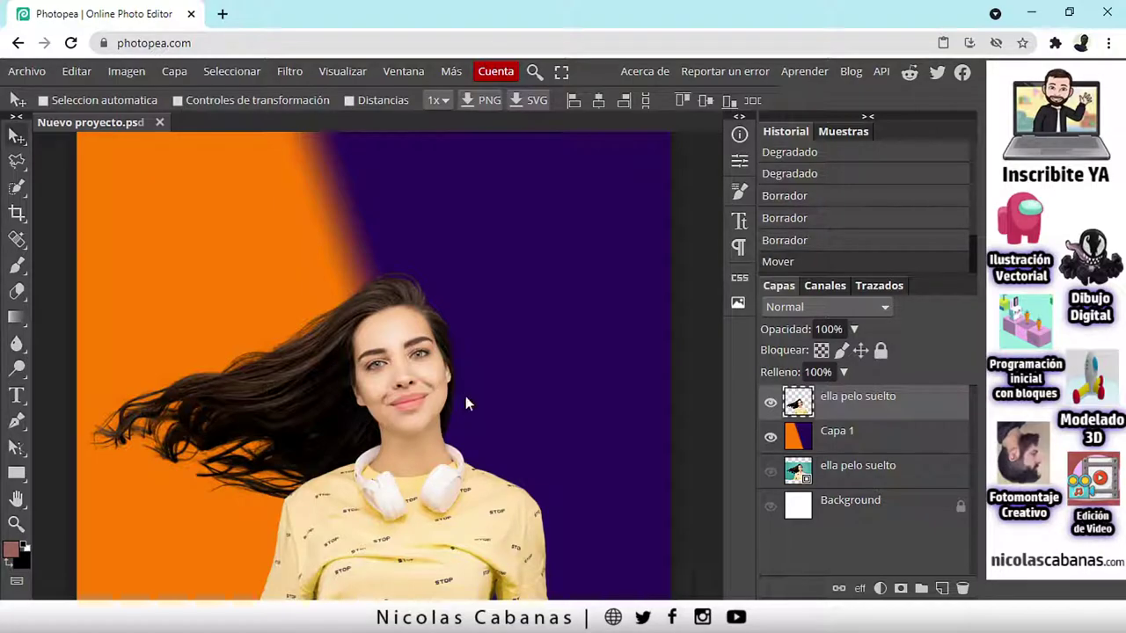
Step: Delete the gradient layer and the original "ella pelo suelto" photo layer, and show the white Background layer
{"action": "left_click", "coordinate": [840, 435]}
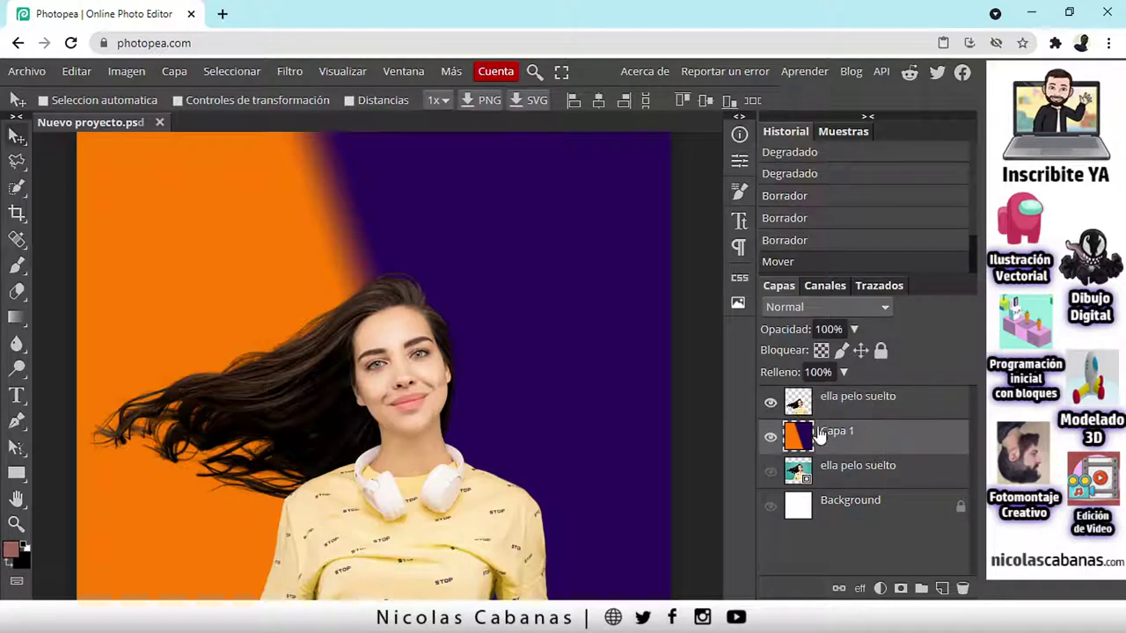
{"action": "left_click", "coordinate": [962, 588]}
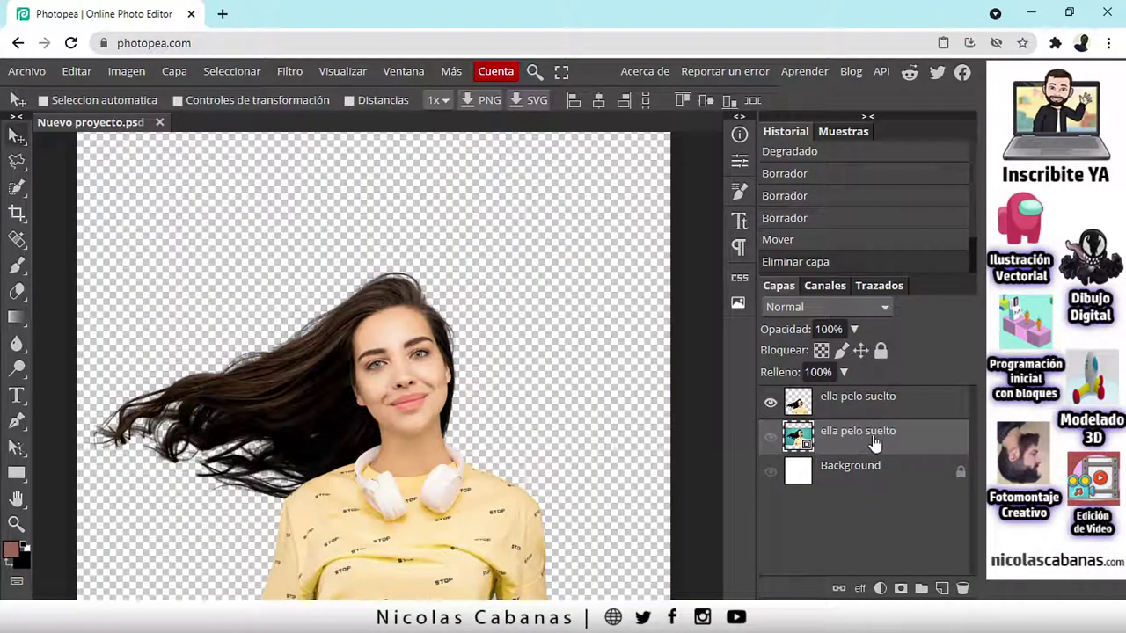
{"action": "left_click", "coordinate": [963, 588]}
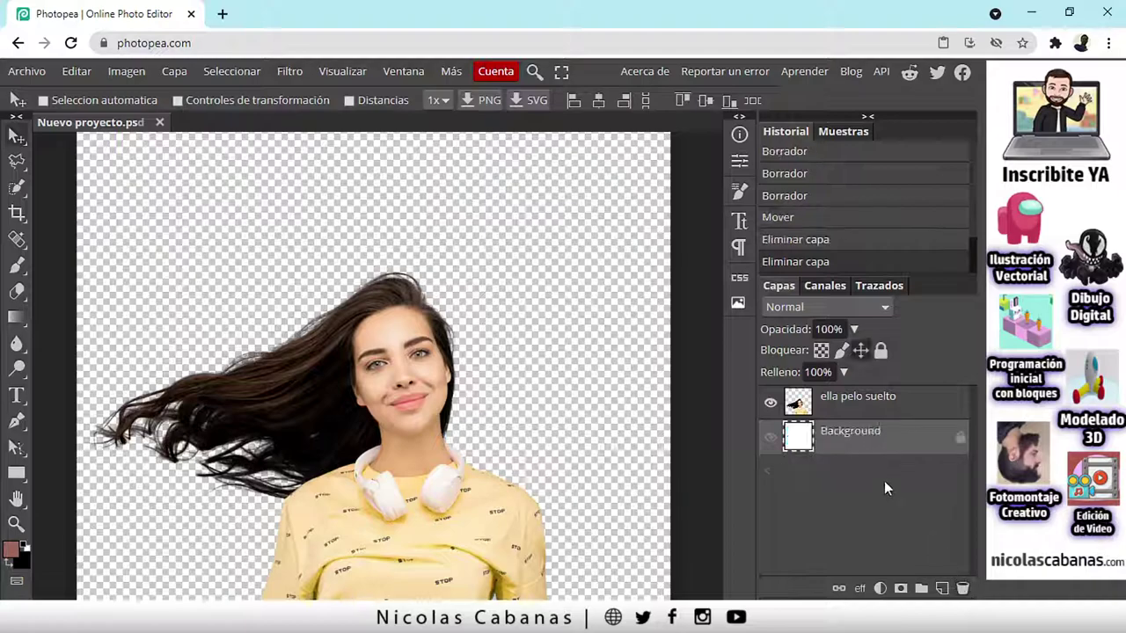
{"action": "left_click", "coordinate": [770, 437]}
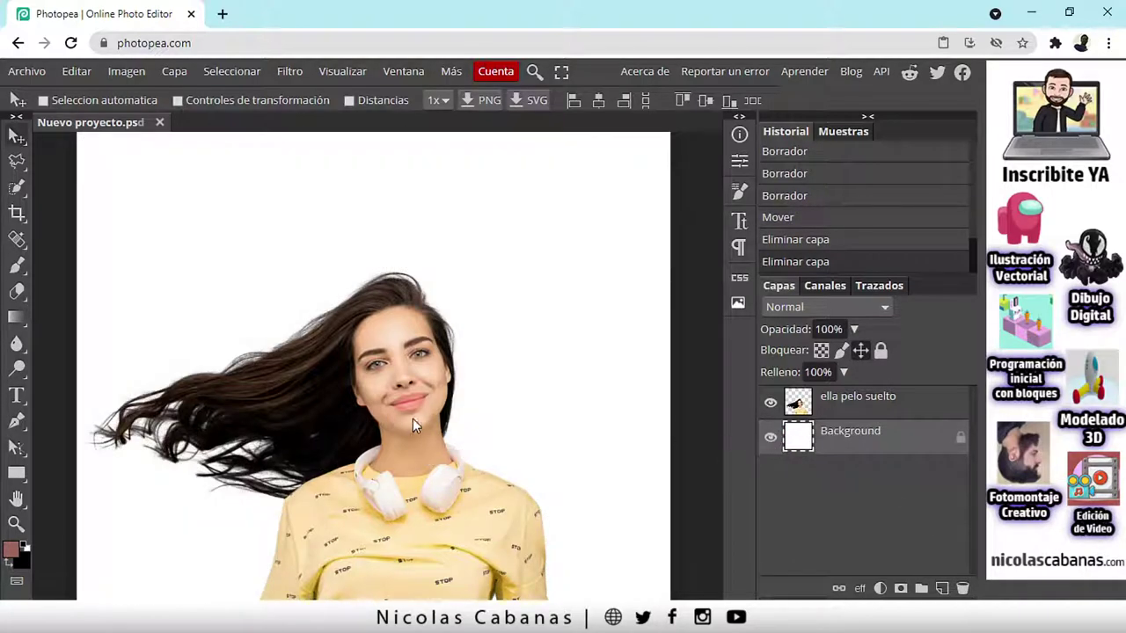
Step: Add an empty layer above the "ella pelo suelto" cutout and name it "clonacion"
{"action": "left_click", "coordinate": [894, 403]}
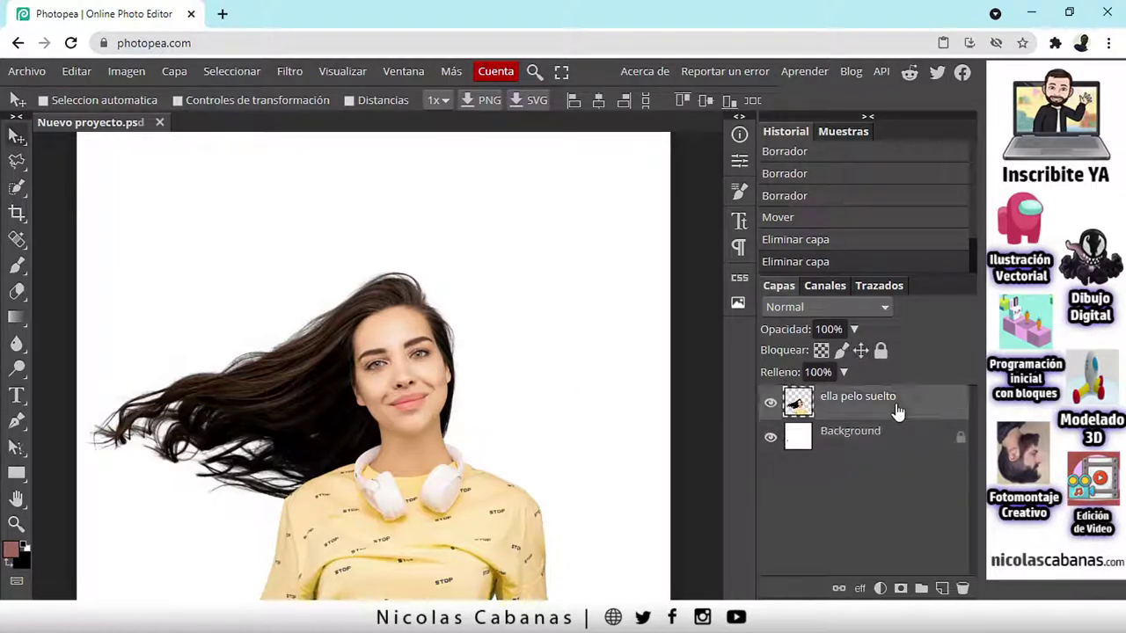
{"action": "left_click", "coordinate": [942, 588]}
{"action": "double_click", "coordinate": [838, 401]}
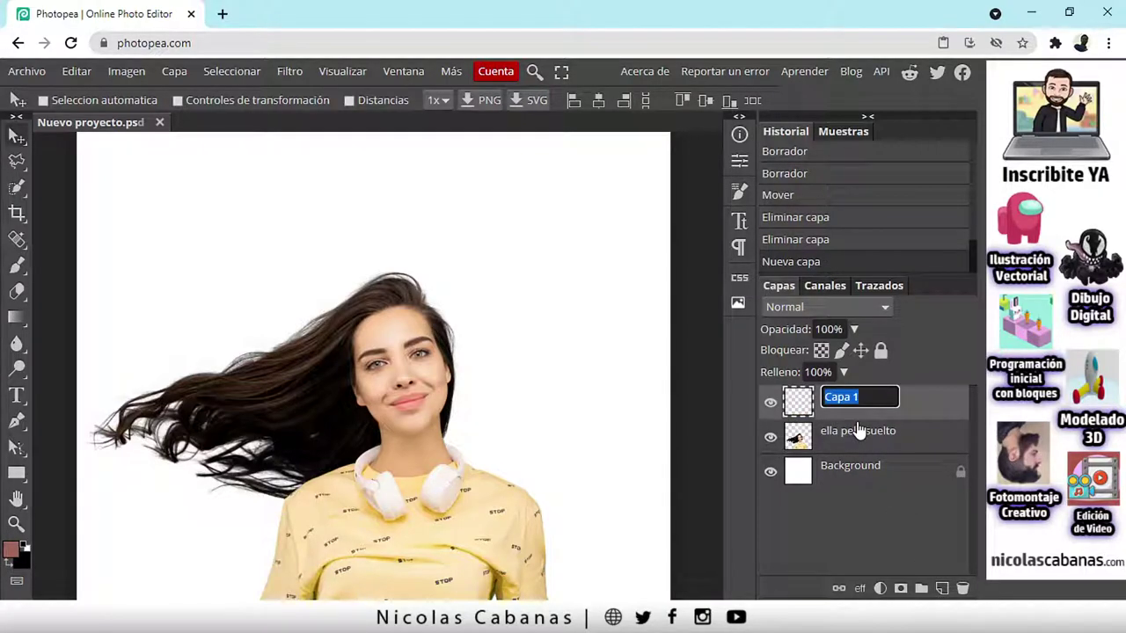
{"action": "type", "text": "clonacion"}
{"action": "key", "text": "Return"}
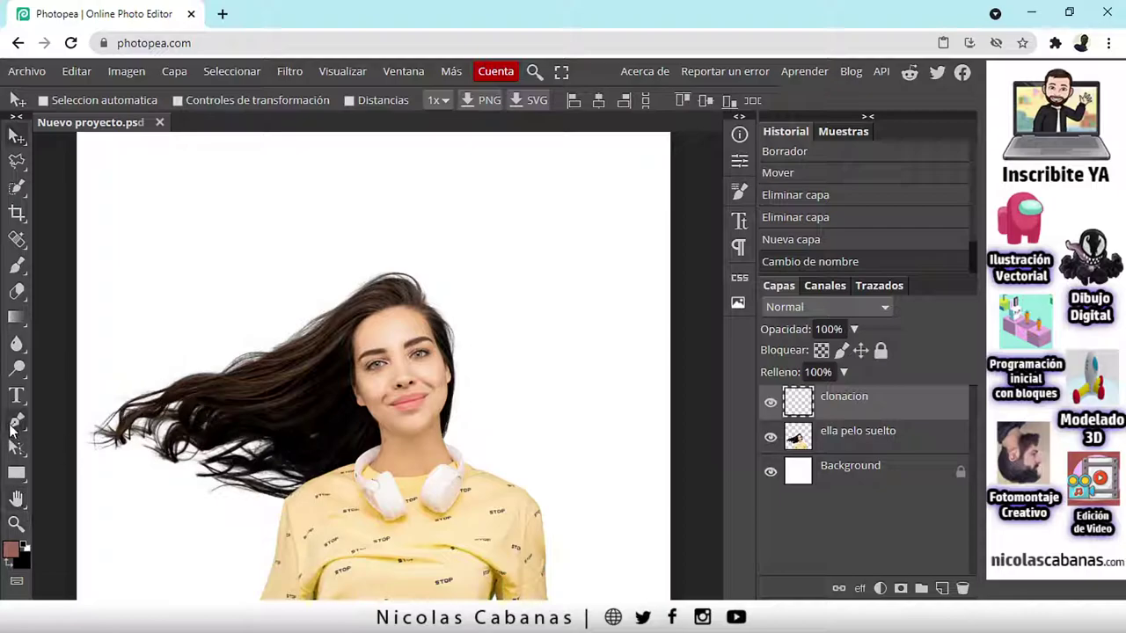
Step: Look through the retouching tool groups and activate the Clonar tool
{"action": "right_click", "coordinate": [18, 239]}
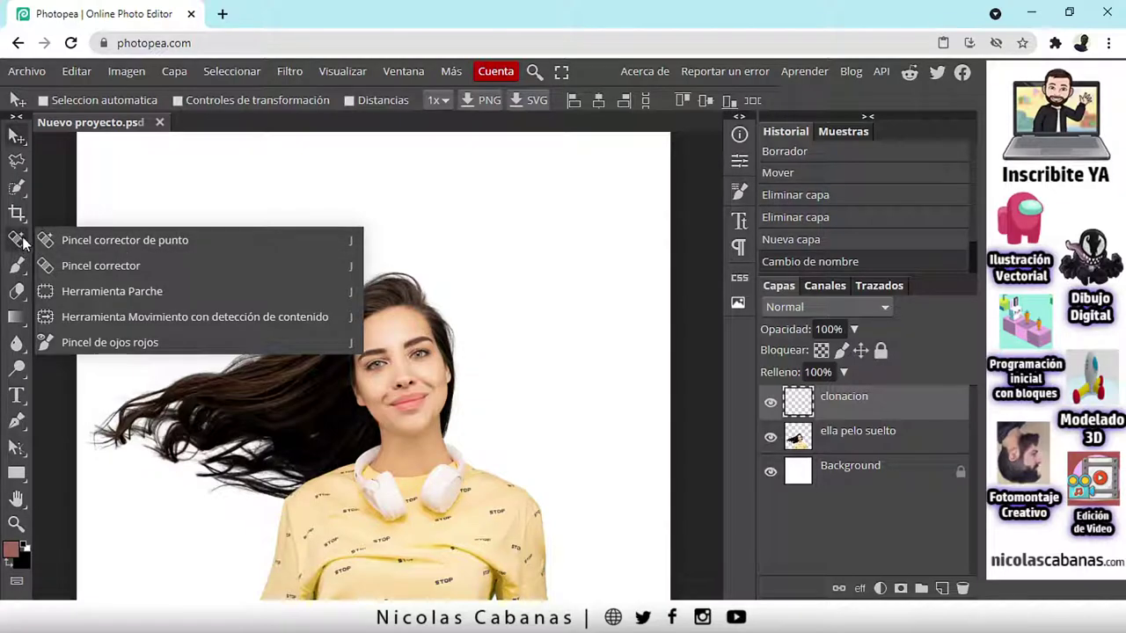
{"action": "right_click", "coordinate": [16, 267]}
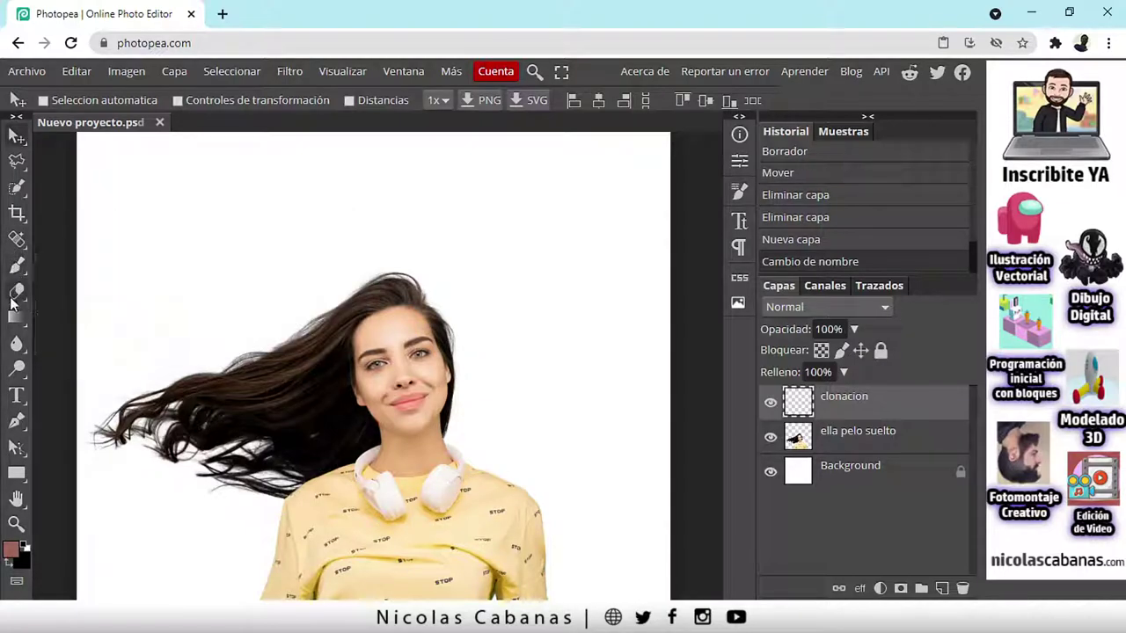
{"action": "right_click", "coordinate": [16, 293]}
{"action": "right_click", "coordinate": [16, 270]}
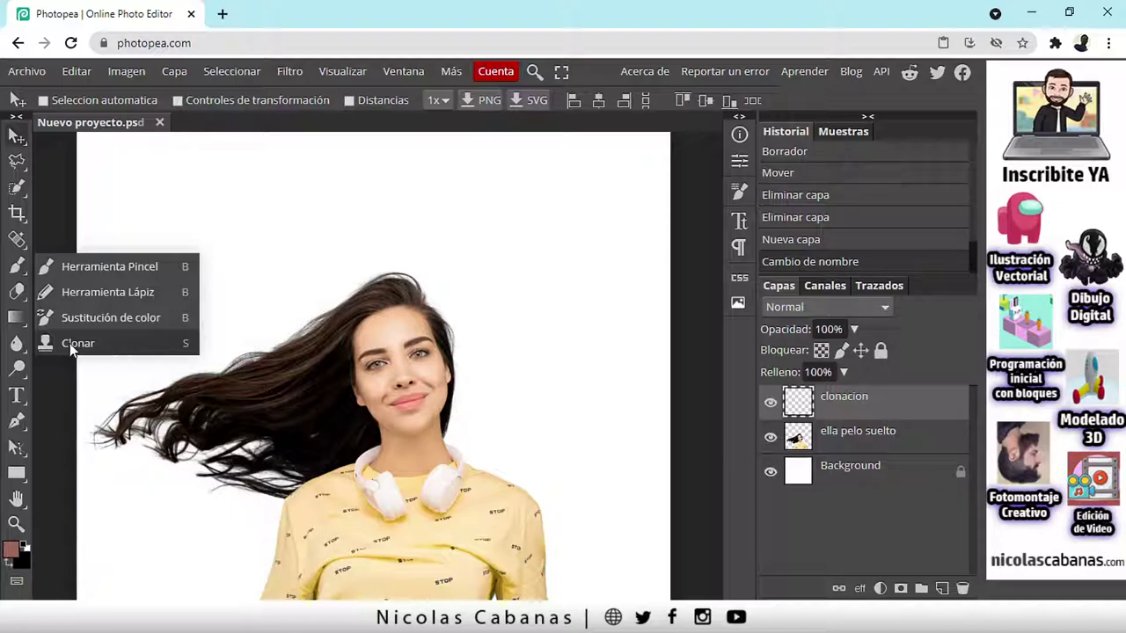
{"action": "left_click", "coordinate": [112, 350]}
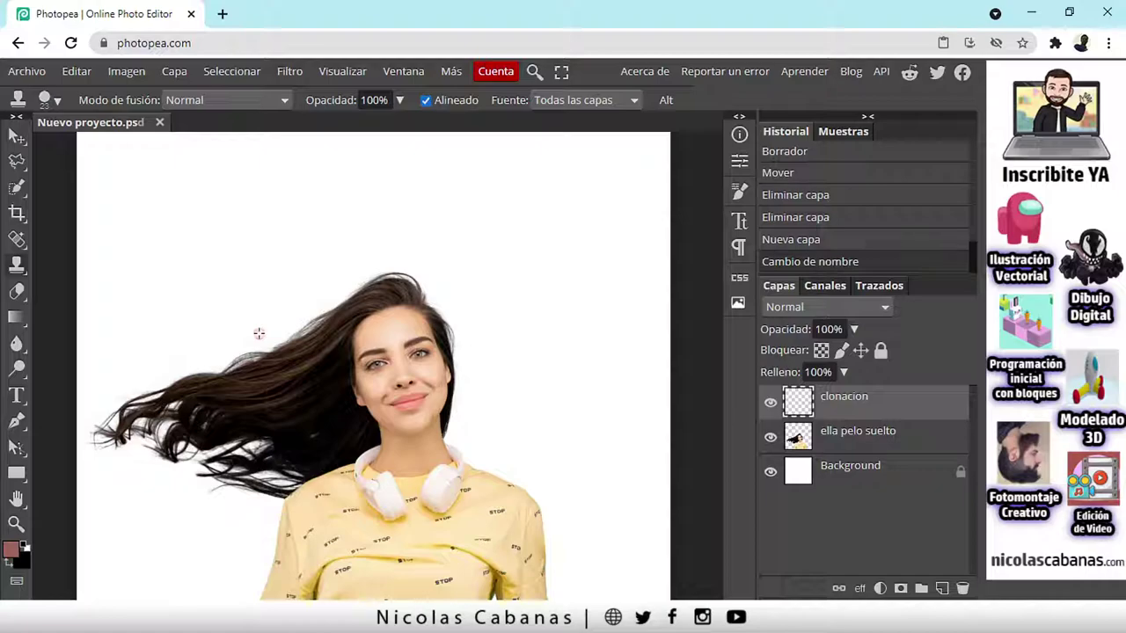
Step: Turn off the Clonar tool's Alineado option and set its source to Capa actual
{"action": "scroll", "coordinate": [439, 377], "scroll_direction": "up", "scroll_amount": 5}
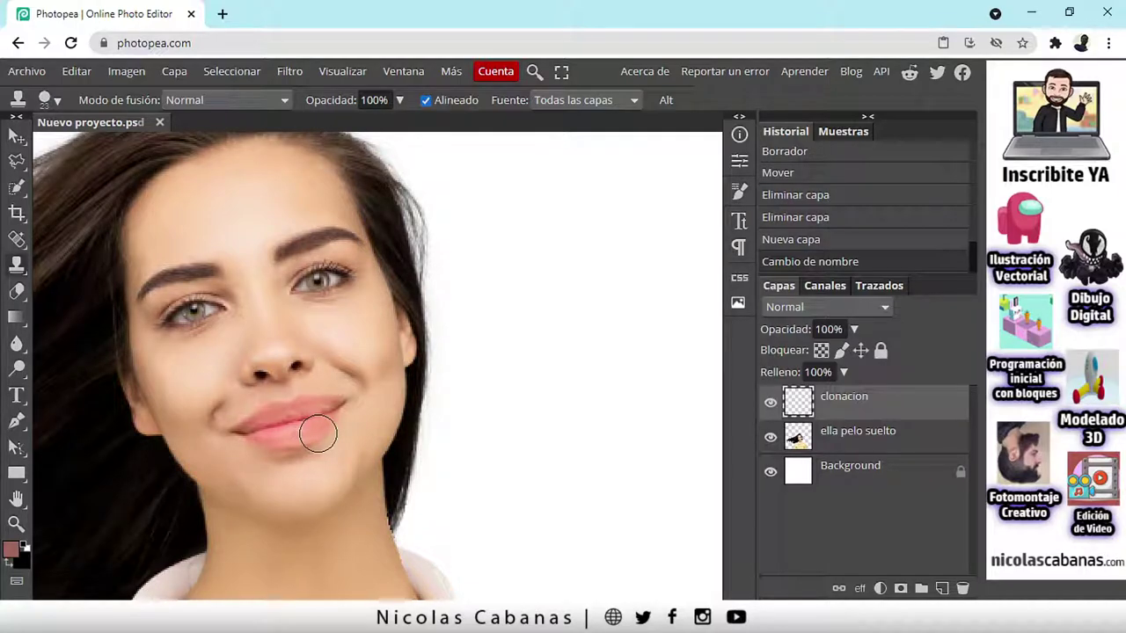
{"action": "left_click_drag", "start_coordinate": [318, 433], "coordinate": [314, 433]}
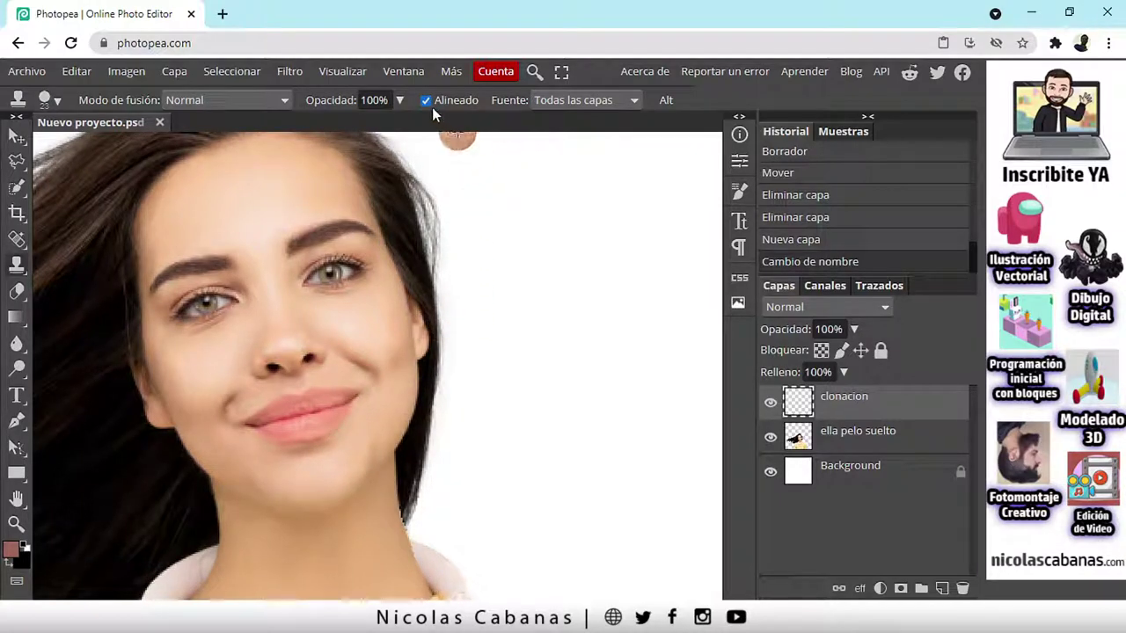
{"action": "left_click", "coordinate": [597, 101]}
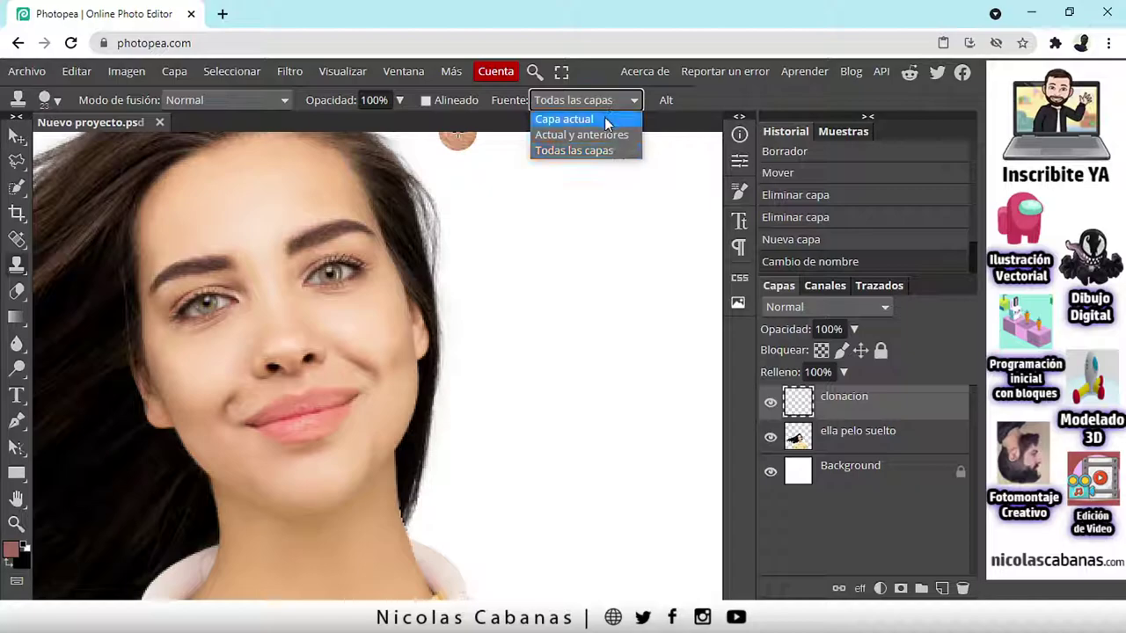
{"action": "left_click", "coordinate": [604, 123]}
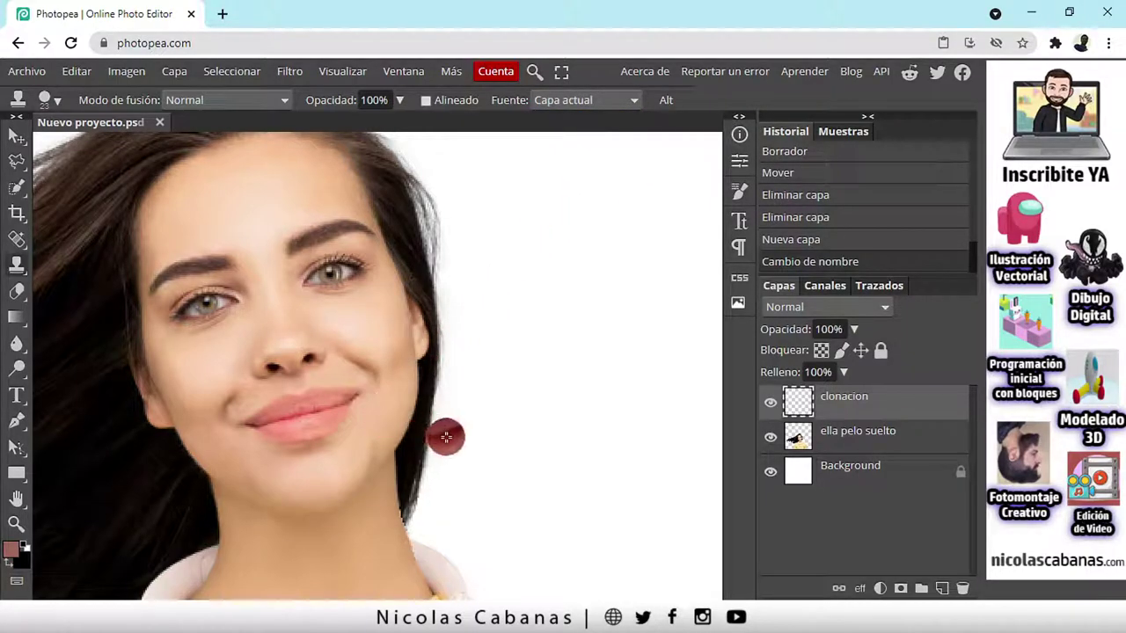
Step: Activate the Clonar tool again and look over its brush and blend mode options, keeping the mode at Normal
{"action": "right_click", "coordinate": [17, 264]}
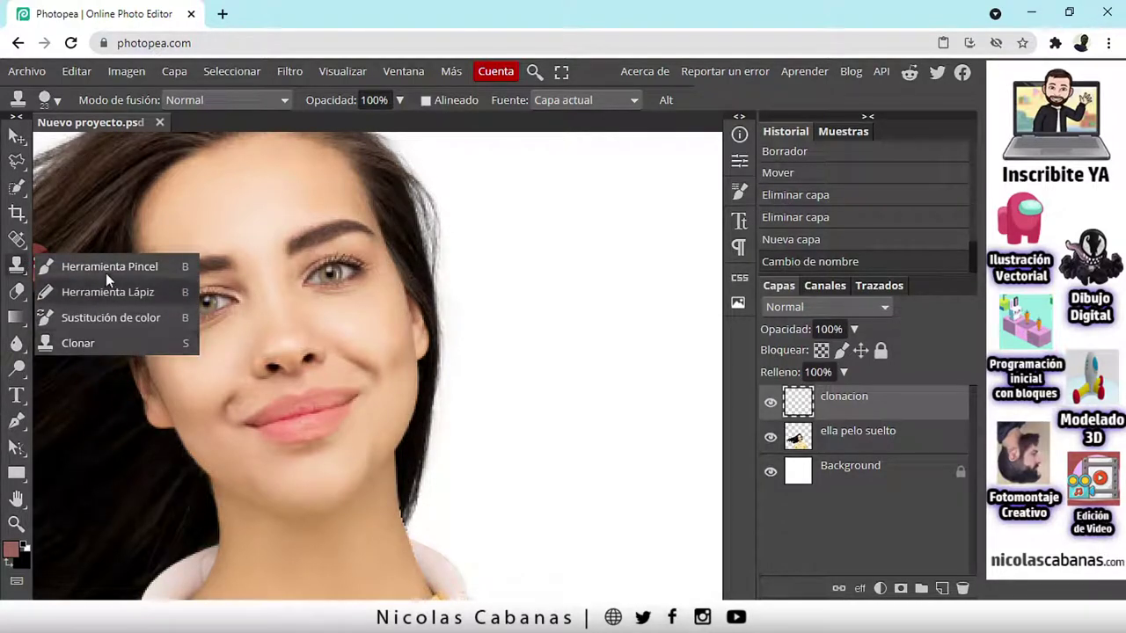
{"action": "left_click", "coordinate": [78, 344]}
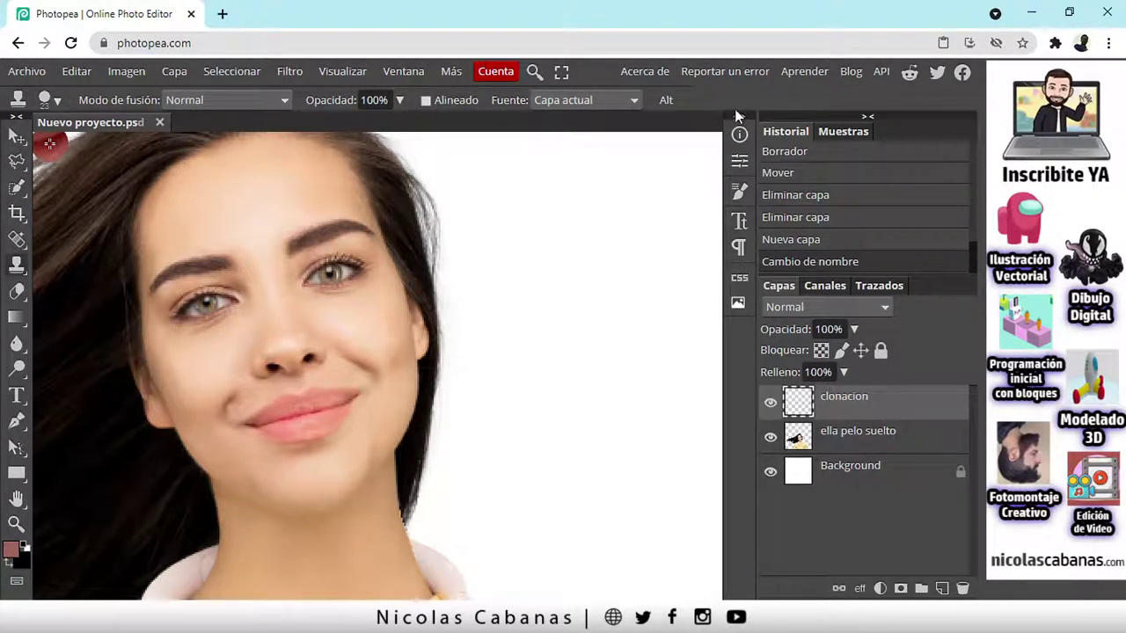
{"action": "left_click", "coordinate": [56, 100]}
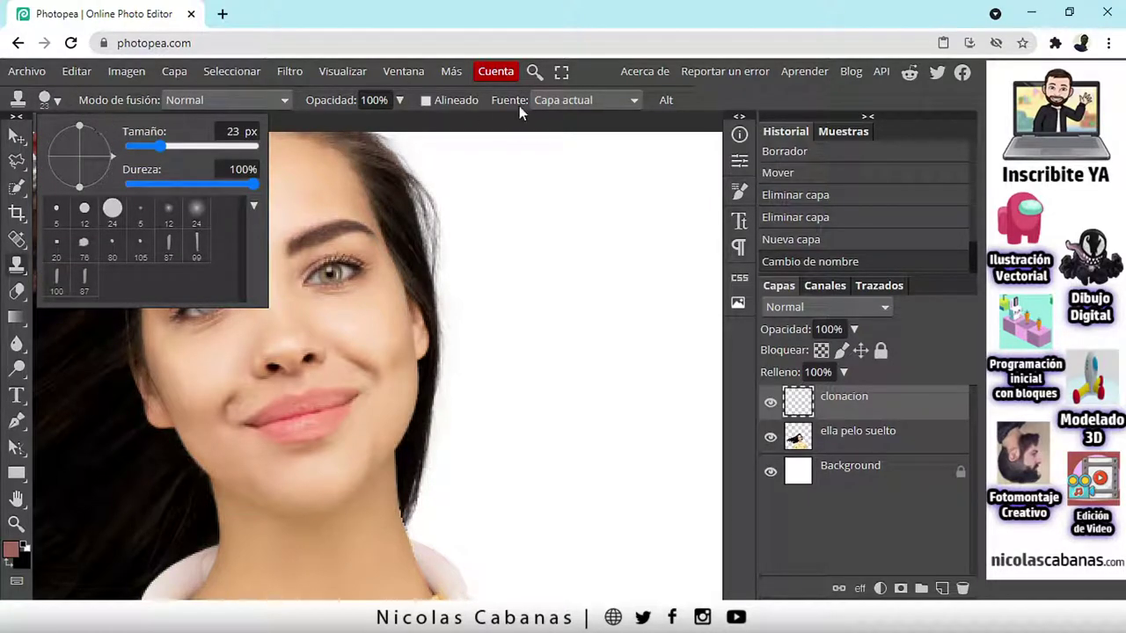
{"action": "left_click", "coordinate": [183, 102]}
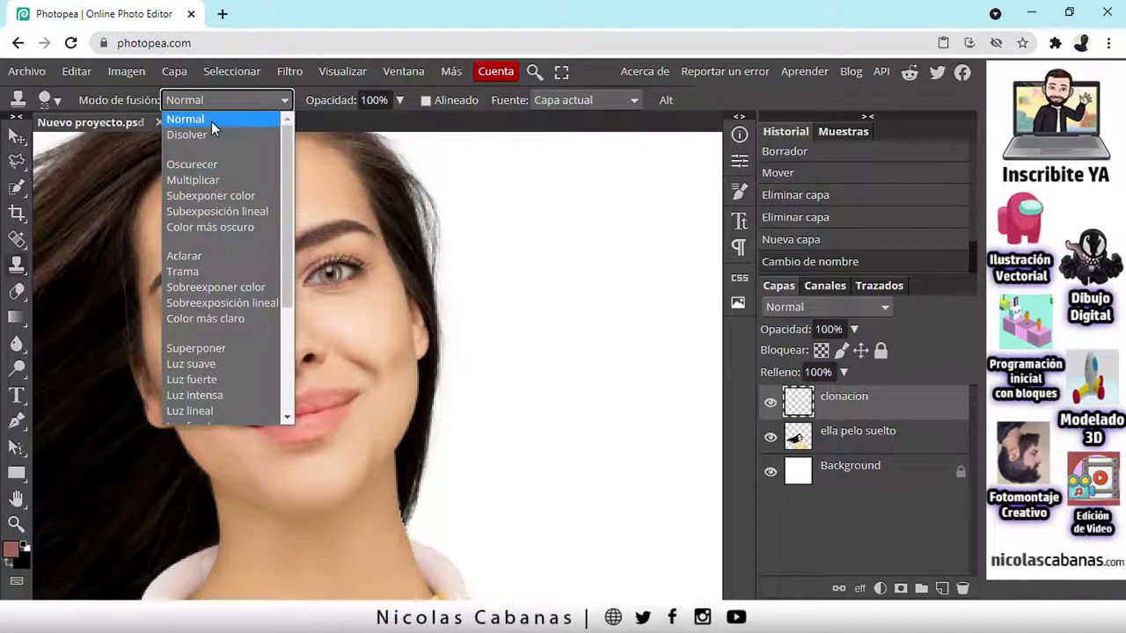
{"action": "left_click", "coordinate": [211, 122]}
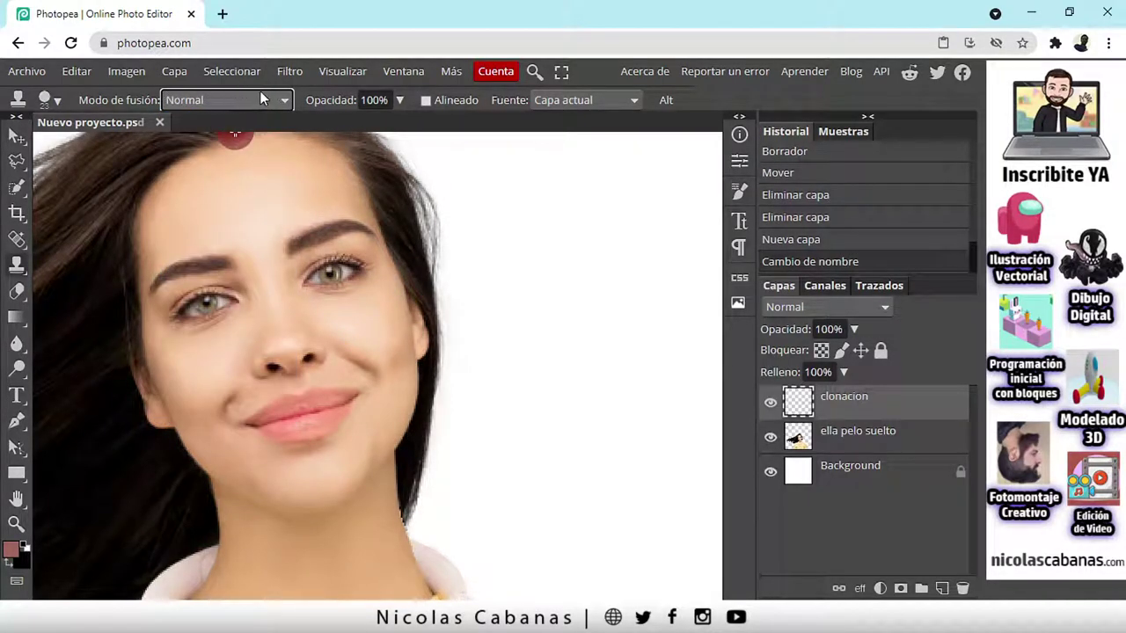
{"action": "left_click", "coordinate": [224, 97]}
{"action": "left_click", "coordinate": [219, 119]}
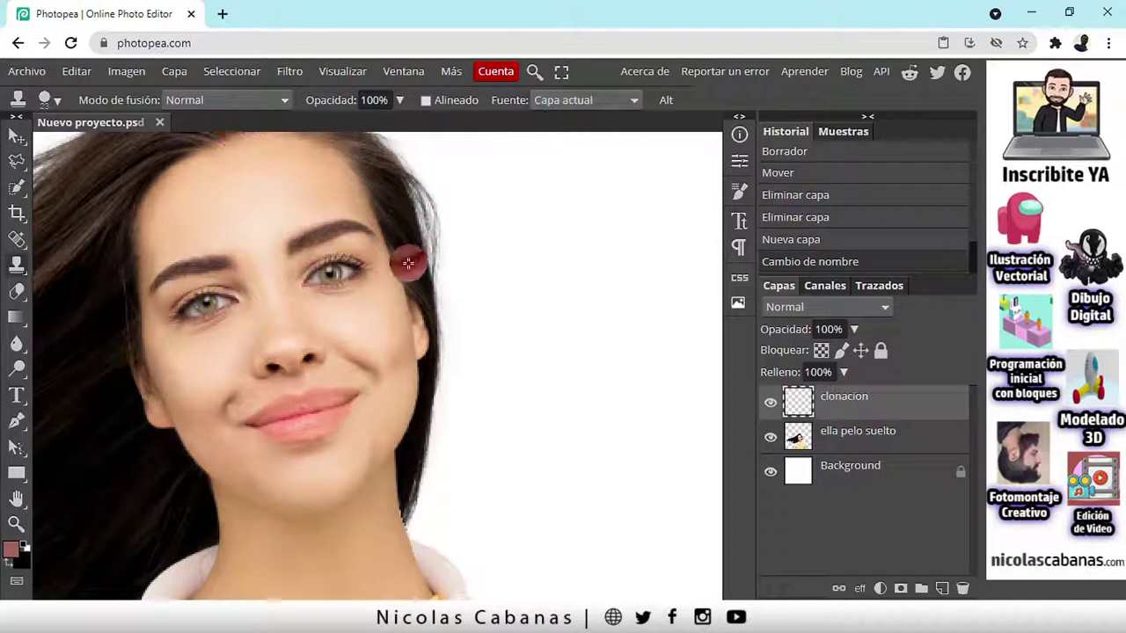
Step: Try the Clonar source option Actual y anteriores and return the source to Capa actual, leaving Alineado off
{"action": "left_click", "coordinate": [555, 100]}
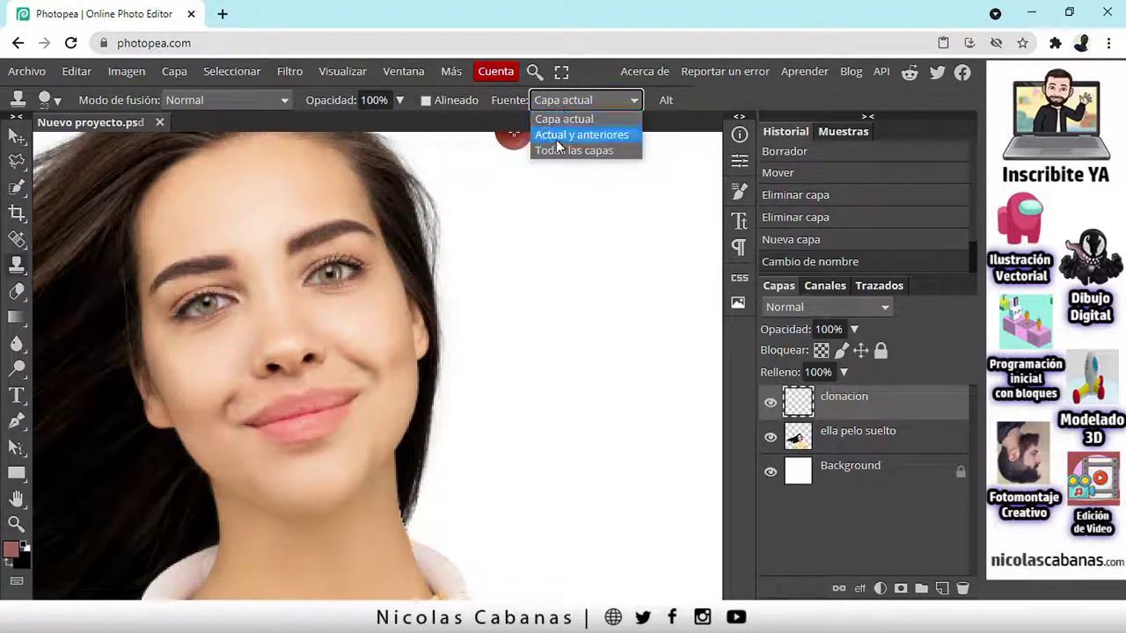
{"action": "left_click", "coordinate": [563, 124]}
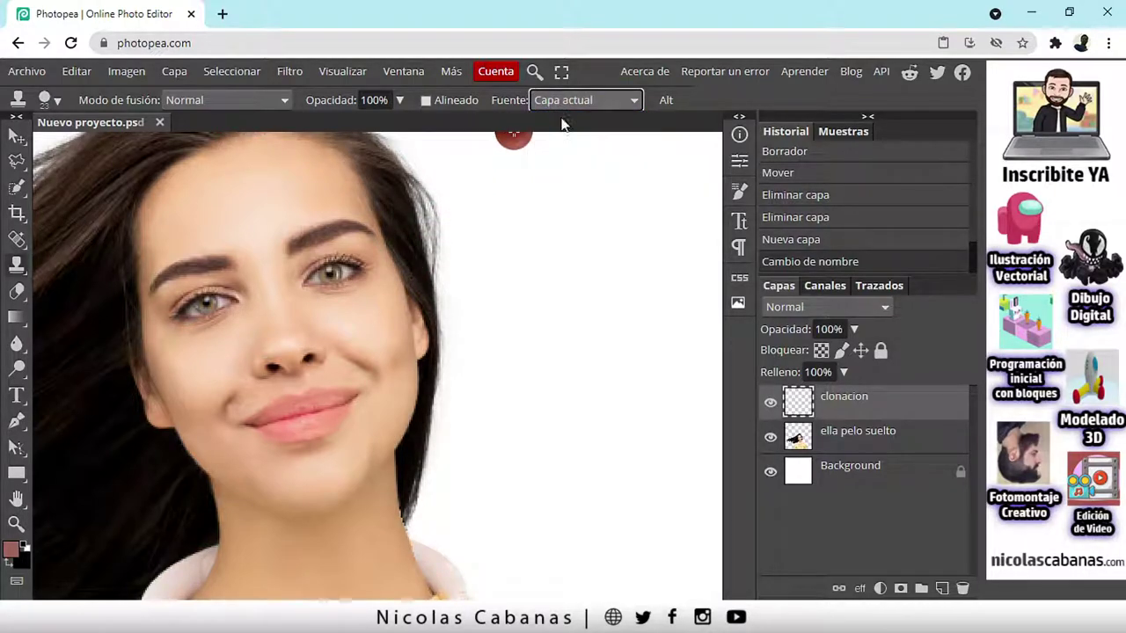
{"action": "left_click", "coordinate": [450, 104]}
{"action": "left_click", "coordinate": [450, 104]}
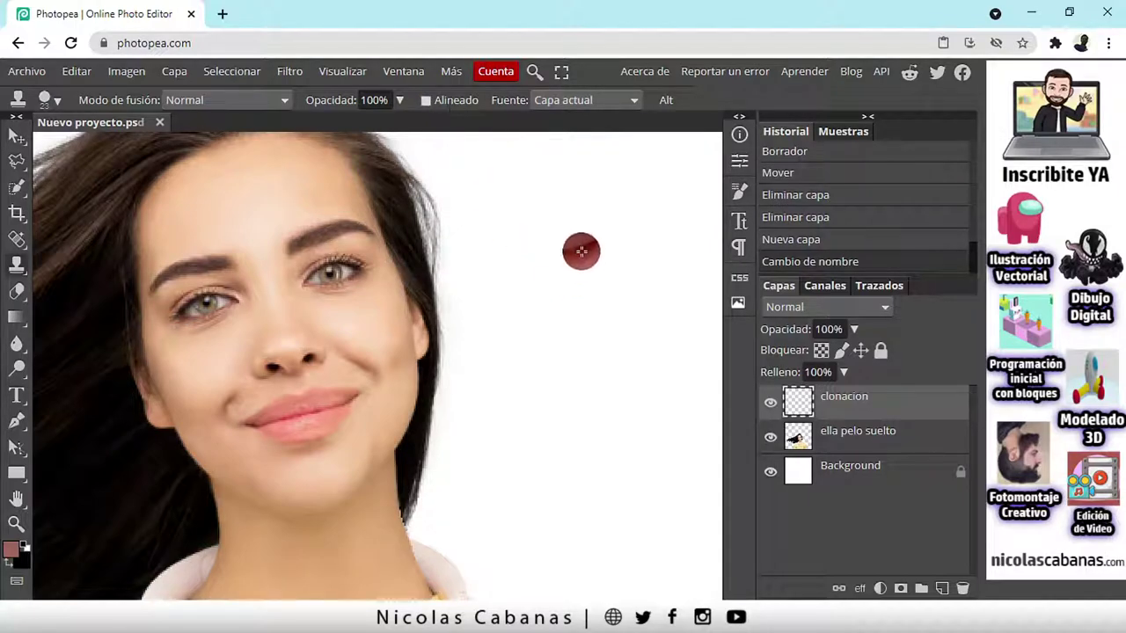
{"action": "left_click", "coordinate": [567, 100]}
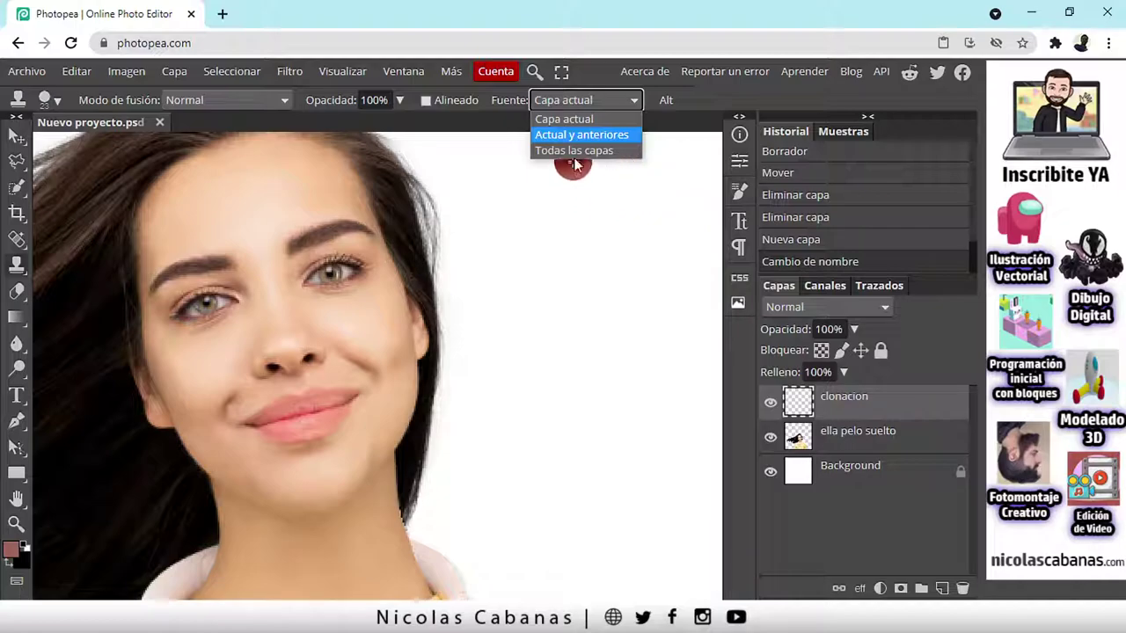
{"action": "left_click", "coordinate": [589, 135]}
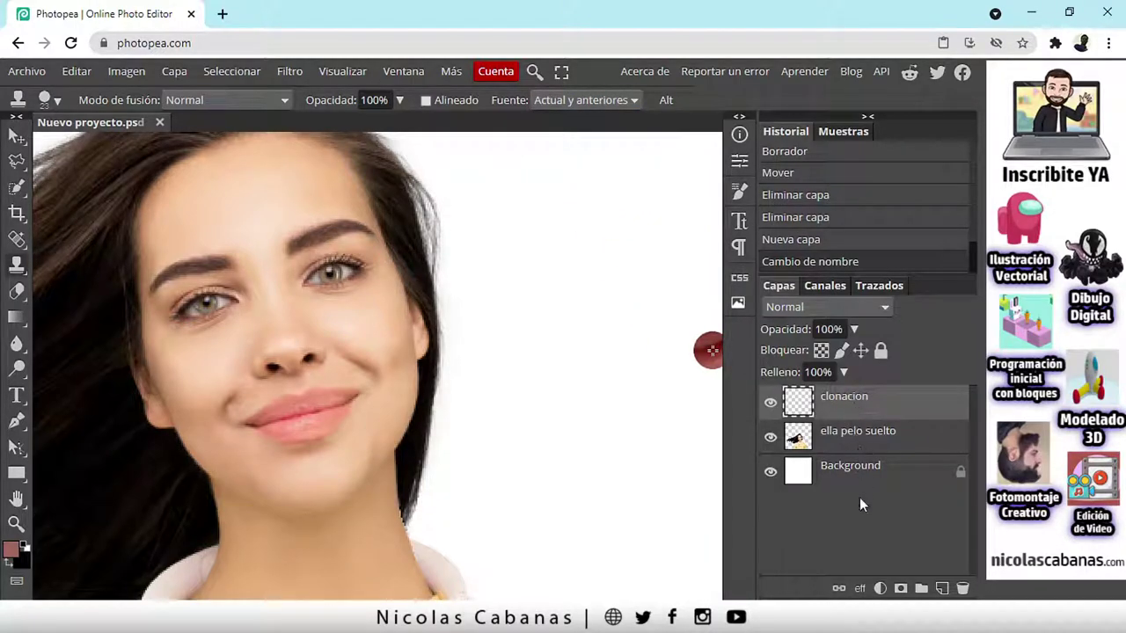
{"action": "left_click", "coordinate": [597, 101]}
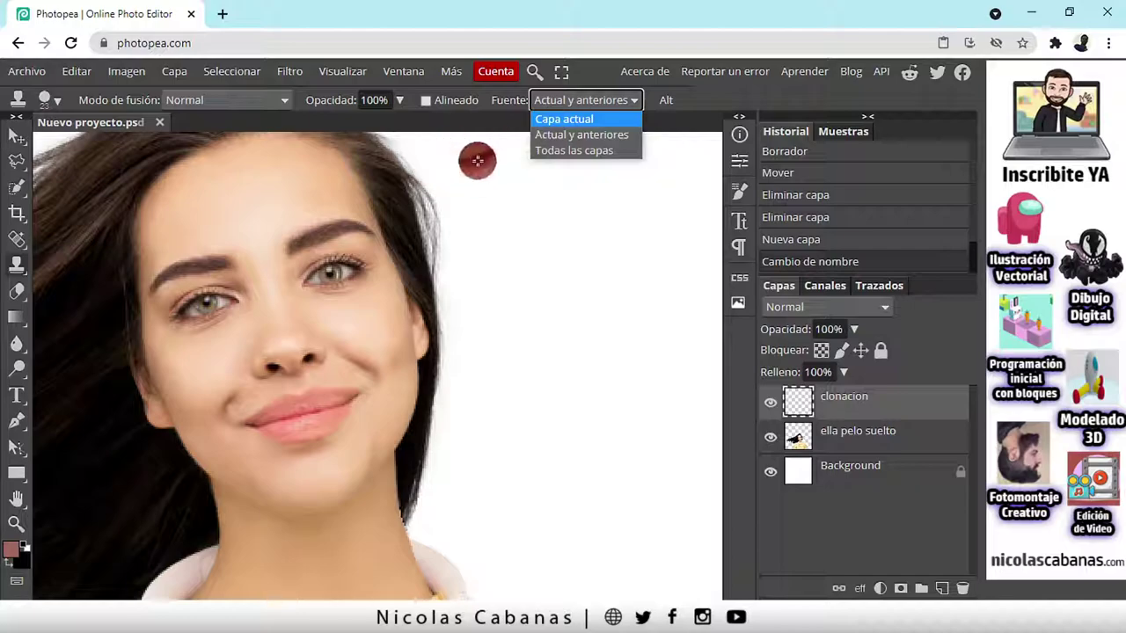
{"action": "left_click", "coordinate": [598, 122]}
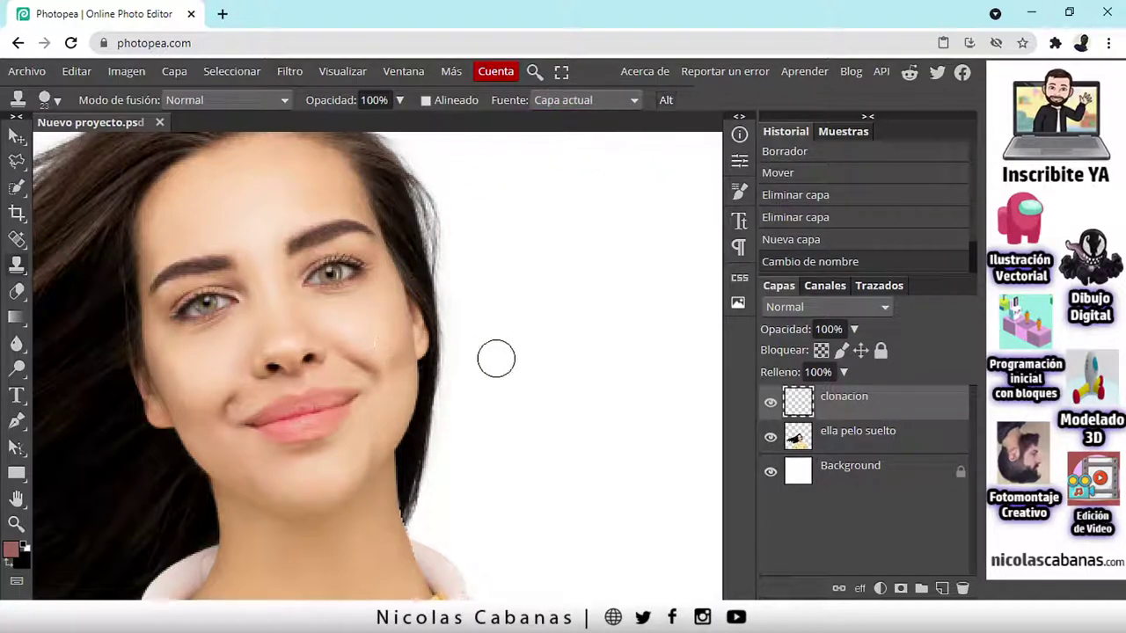
Step: Test cloning the face from the cheek onto the blank area beside her with source Actual y anteriores, and undo the stroke
{"action": "left_click_drag", "start_coordinate": [575, 296], "coordinate": [464, 328]}
{"action": "scroll", "coordinate": [463, 329], "scroll_direction": "down", "scroll_amount": 2}
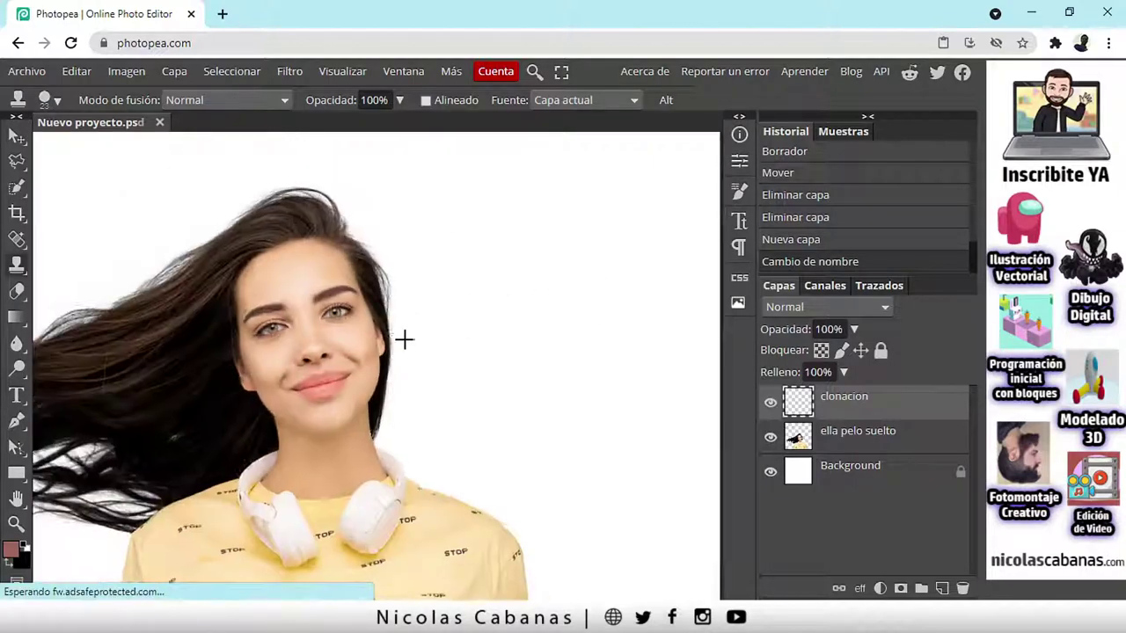
{"action": "scroll", "coordinate": [390, 342], "scroll_direction": "up", "scroll_amount": 2}
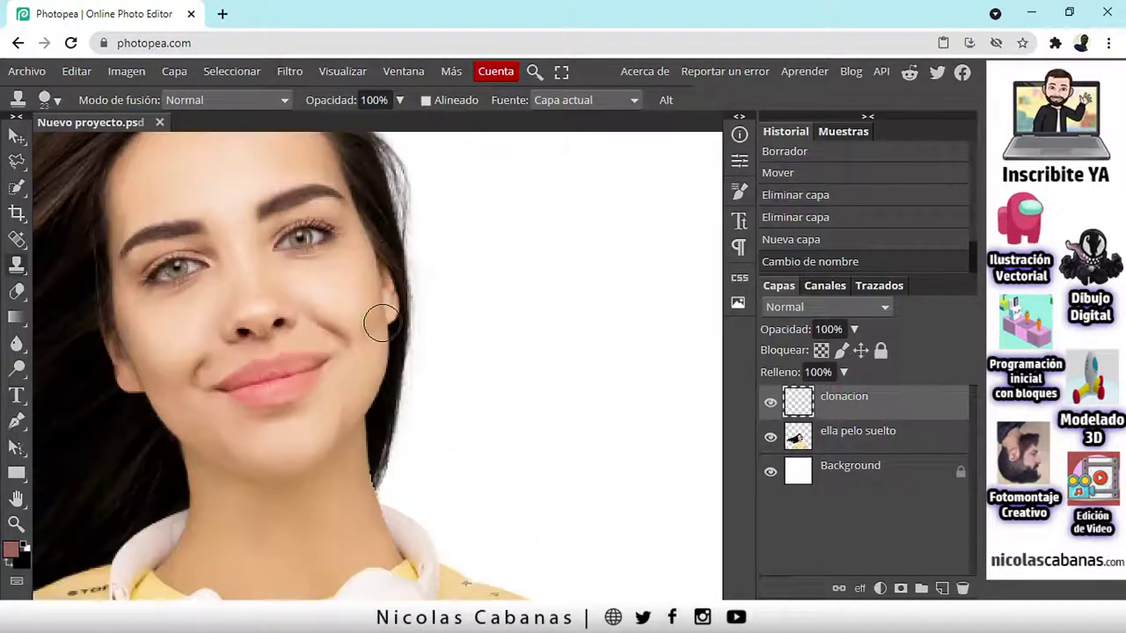
{"action": "scroll", "coordinate": [387, 314], "scroll_direction": "up", "scroll_amount": 1}
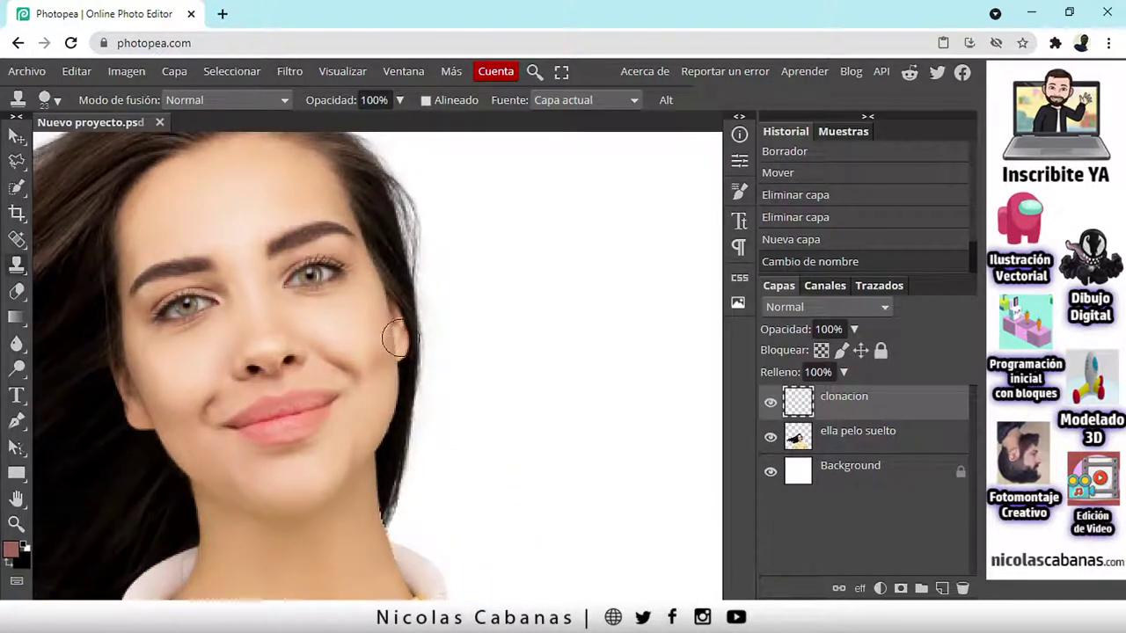
{"action": "left_click", "coordinate": [580, 99]}
{"action": "left_click", "coordinate": [569, 134]}
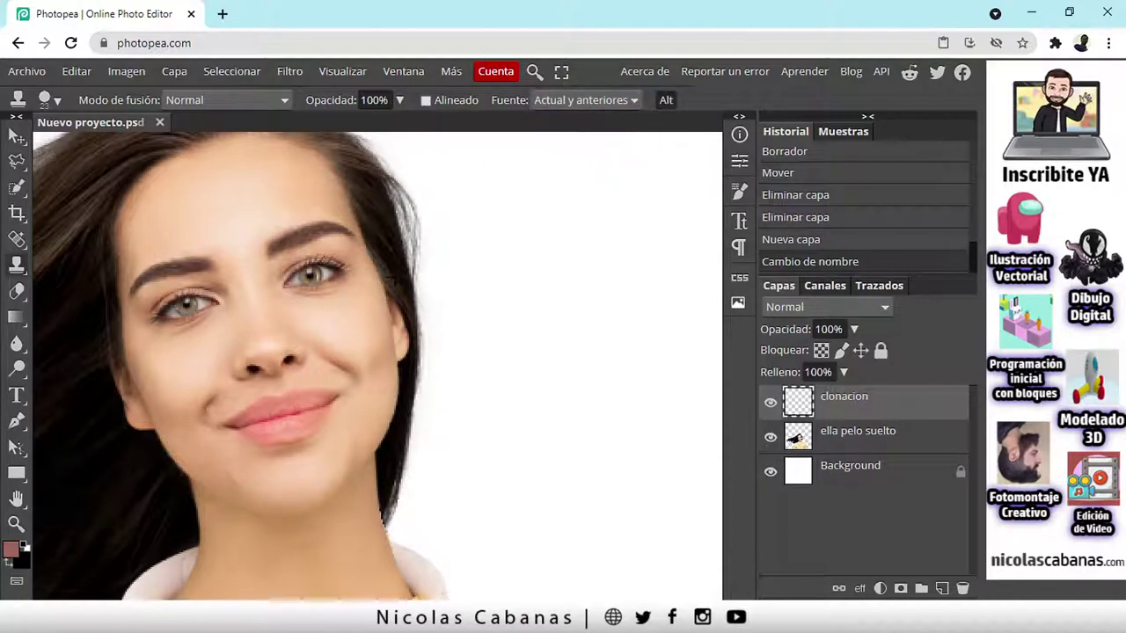
{"action": "left_click", "coordinate": [327, 328], "text": "alt"}
{"action": "mouse_move", "coordinate": [603, 284]}
{"action": "left_mouse_down"}
{"action": "mouse_move", "coordinate": [596, 298]}
{"action": "mouse_move", "coordinate": [641, 284]}
{"action": "mouse_move", "coordinate": [560, 244]}
{"action": "mouse_move", "coordinate": [576, 220]}
{"action": "mouse_move", "coordinate": [604, 241]}
{"action": "mouse_move", "coordinate": [553, 269]}
{"action": "mouse_move", "coordinate": [536, 242]}
{"action": "mouse_move", "coordinate": [477, 241]}
{"action": "mouse_move", "coordinate": [555, 284]}
{"action": "mouse_move", "coordinate": [630, 291]}
{"action": "mouse_move", "coordinate": [552, 241]}
{"action": "mouse_move", "coordinate": [480, 357]}
{"action": "mouse_move", "coordinate": [616, 365]}
{"action": "left_mouse_up"}
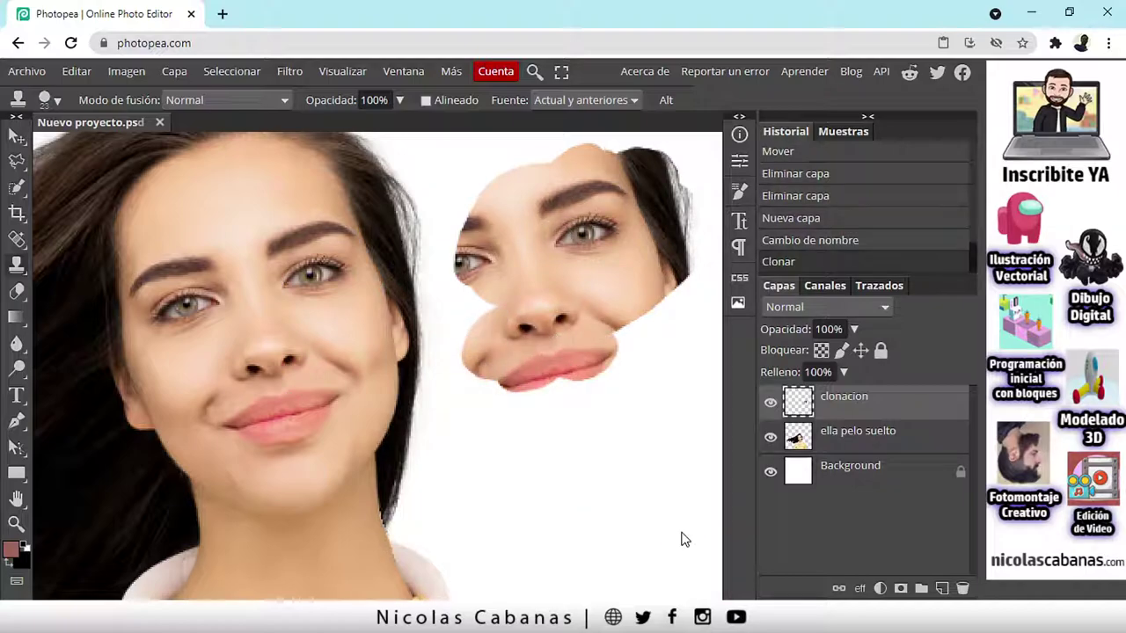
{"action": "key", "text": "ctrl+z"}
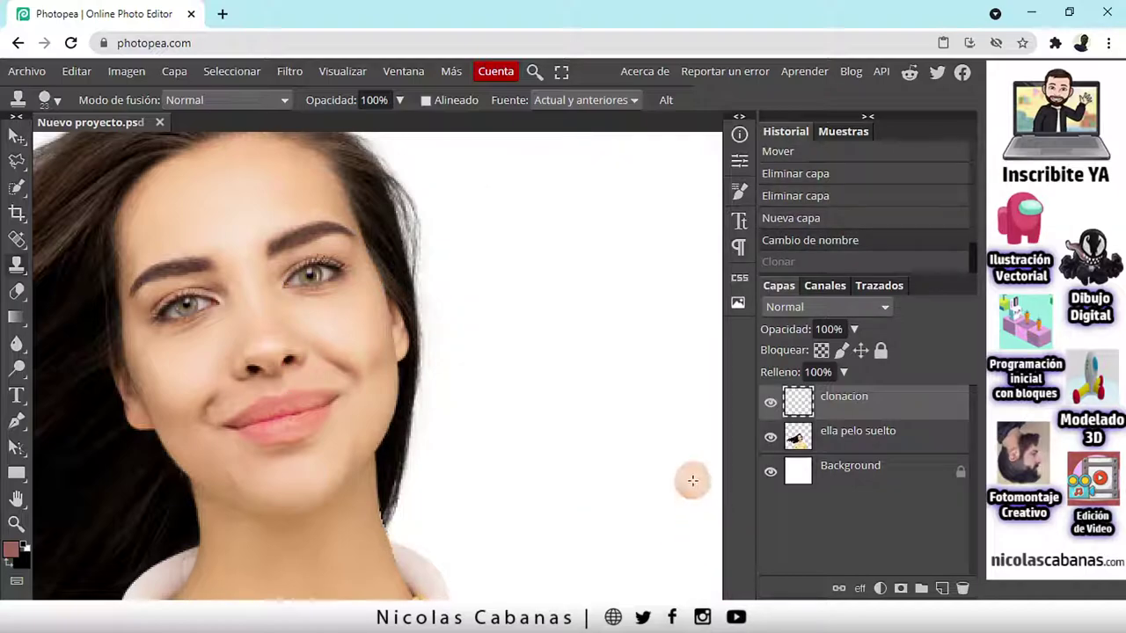
Step: Set the Clonar source back to Capa actual with the "clonacion" layer selected
{"action": "left_click", "coordinate": [611, 103]}
{"action": "left_click", "coordinate": [585, 119]}
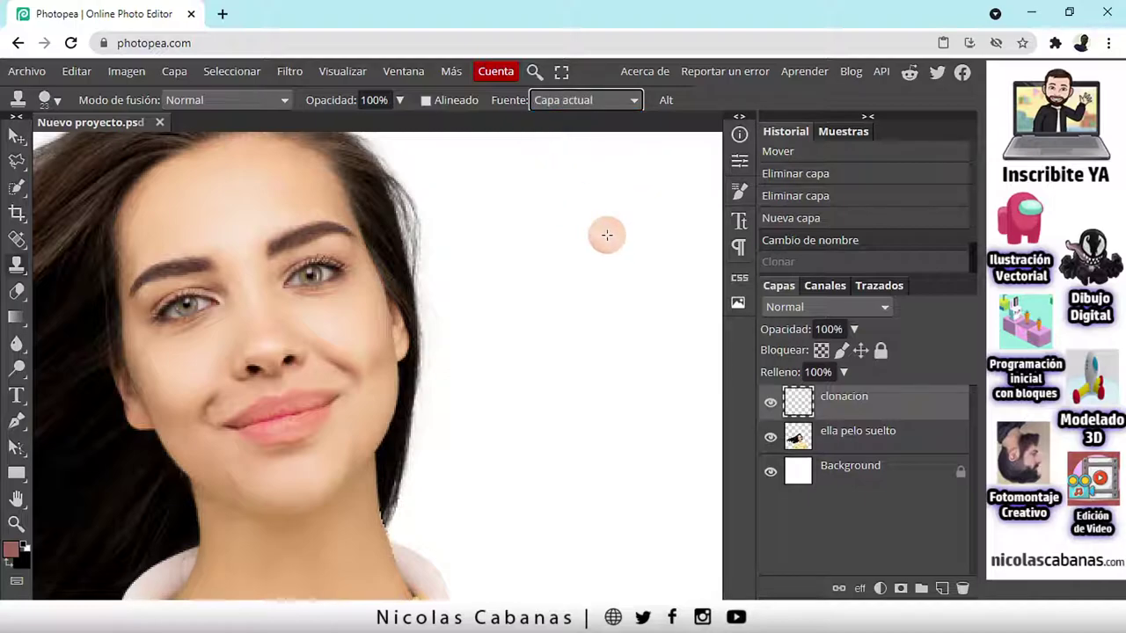
{"action": "left_click", "coordinate": [855, 404]}
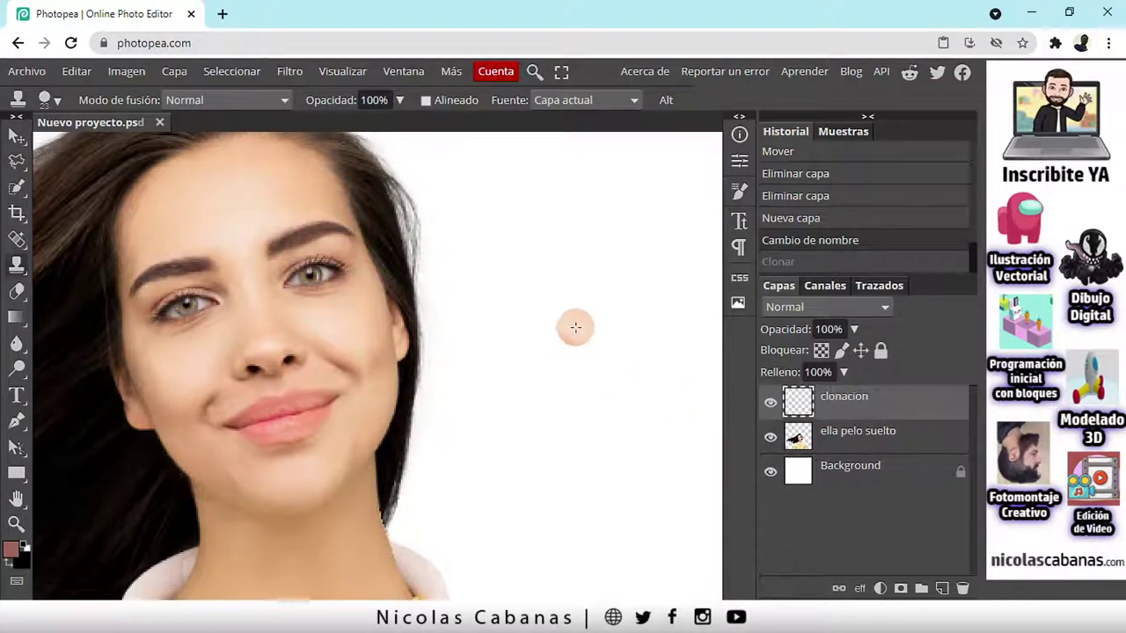
{"action": "left_click", "coordinate": [532, 100]}
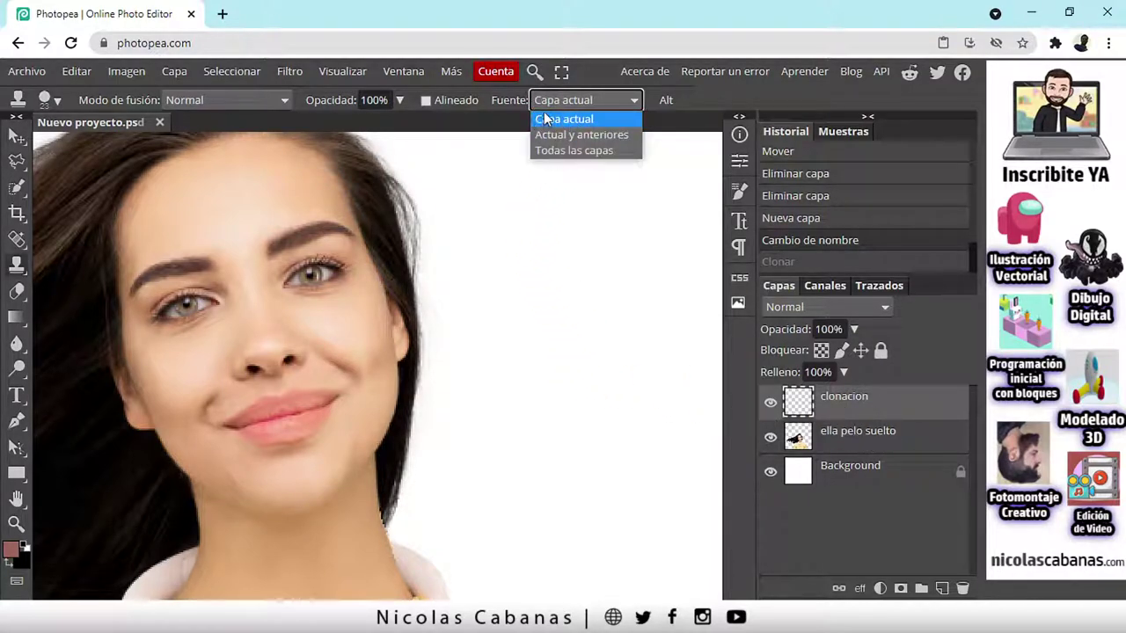
{"action": "left_click", "coordinate": [584, 119]}
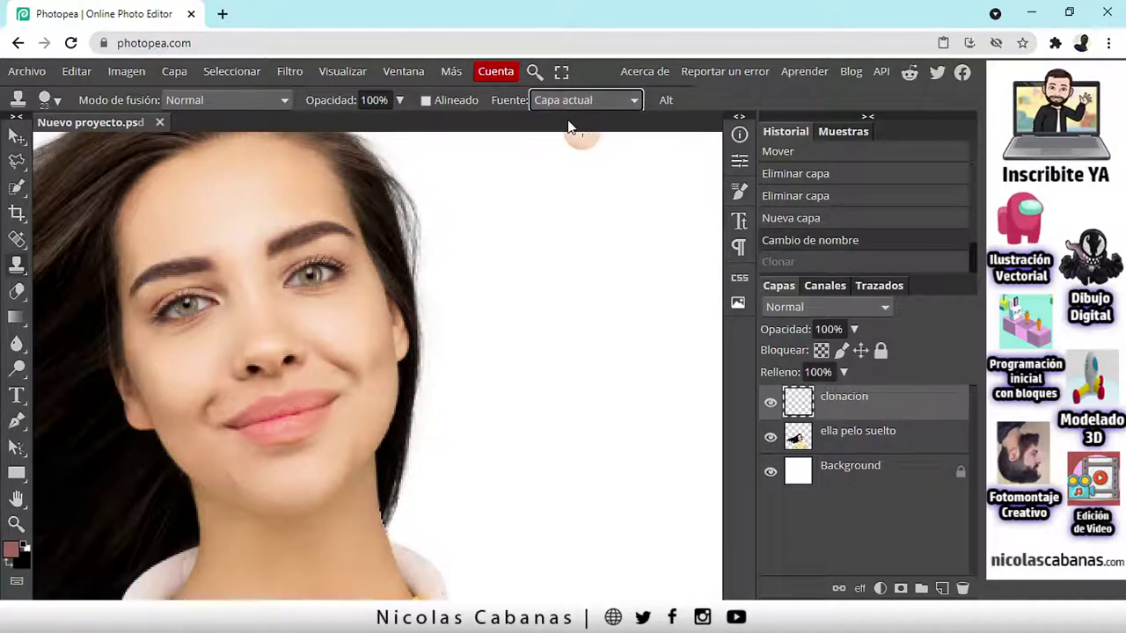
Step: Try to clone the woman's eye onto the blank area beside her face on the "clonacion" layer with source Capa actual
{"action": "left_click", "coordinate": [665, 104]}
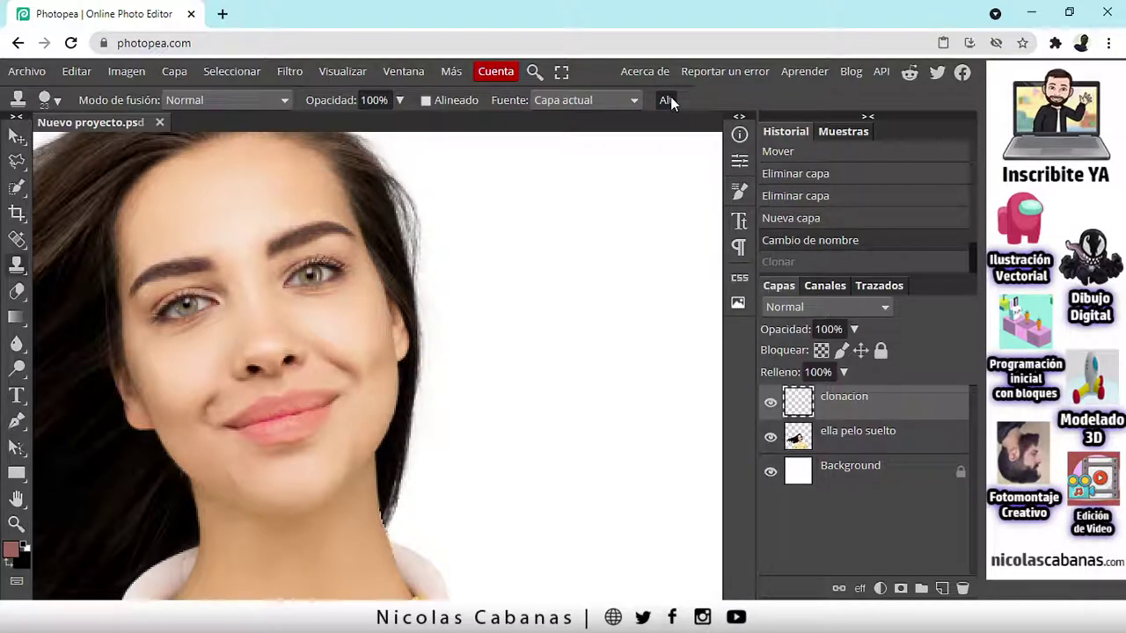
{"action": "left_click", "coordinate": [313, 275]}
{"action": "left_click", "coordinate": [660, 259]}
{"action": "left_click", "coordinate": [656, 262]}
{"action": "left_click", "coordinate": [651, 264]}
{"action": "left_click", "coordinate": [627, 278]}
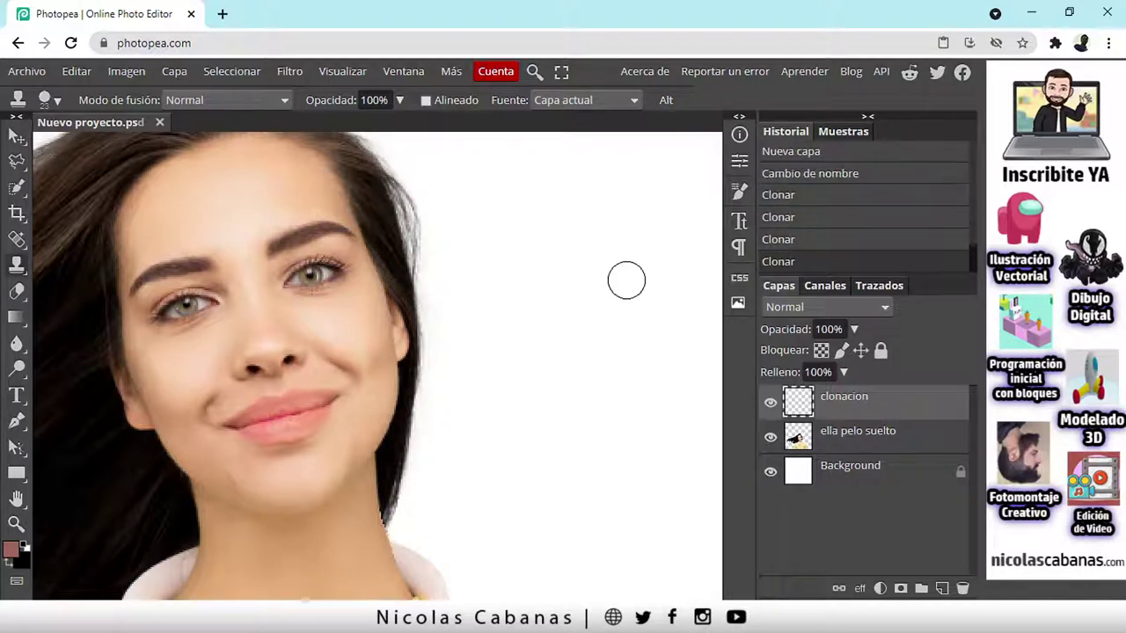
{"action": "left_click", "coordinate": [635, 264]}
{"action": "left_click", "coordinate": [643, 252]}
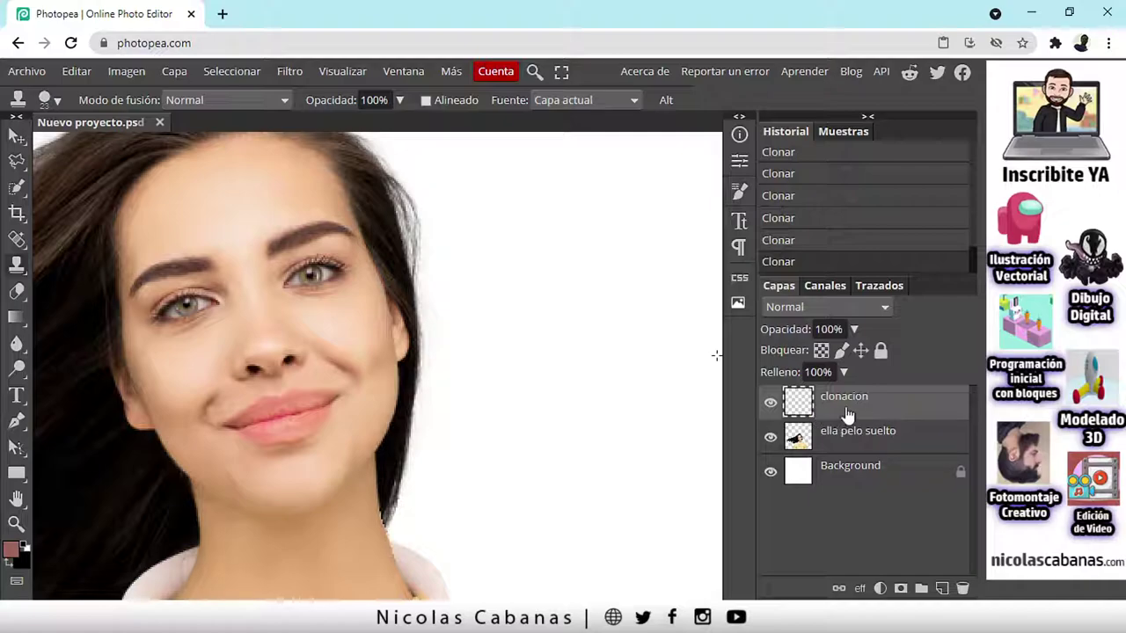
Step: Hide the "ella pelo suelto" and Background layers to inspect the "clonacion" layer alone, and show both layers again
{"action": "left_click", "coordinate": [770, 437]}
{"action": "left_click", "coordinate": [771, 472]}
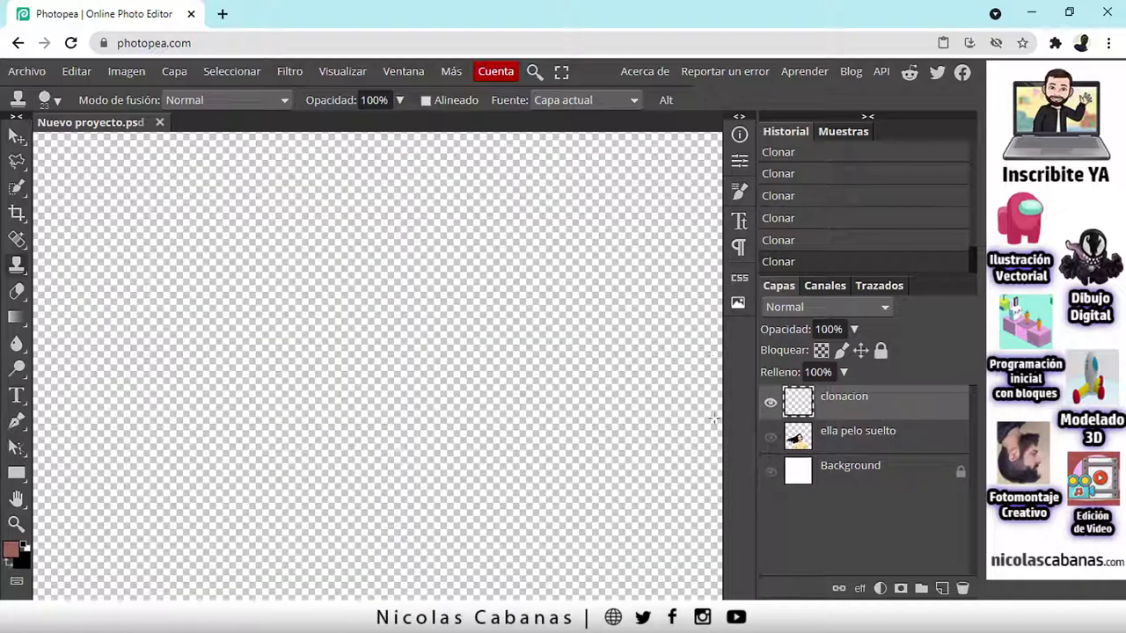
{"action": "scroll", "coordinate": [585, 402], "scroll_direction": "down", "scroll_amount": 2}
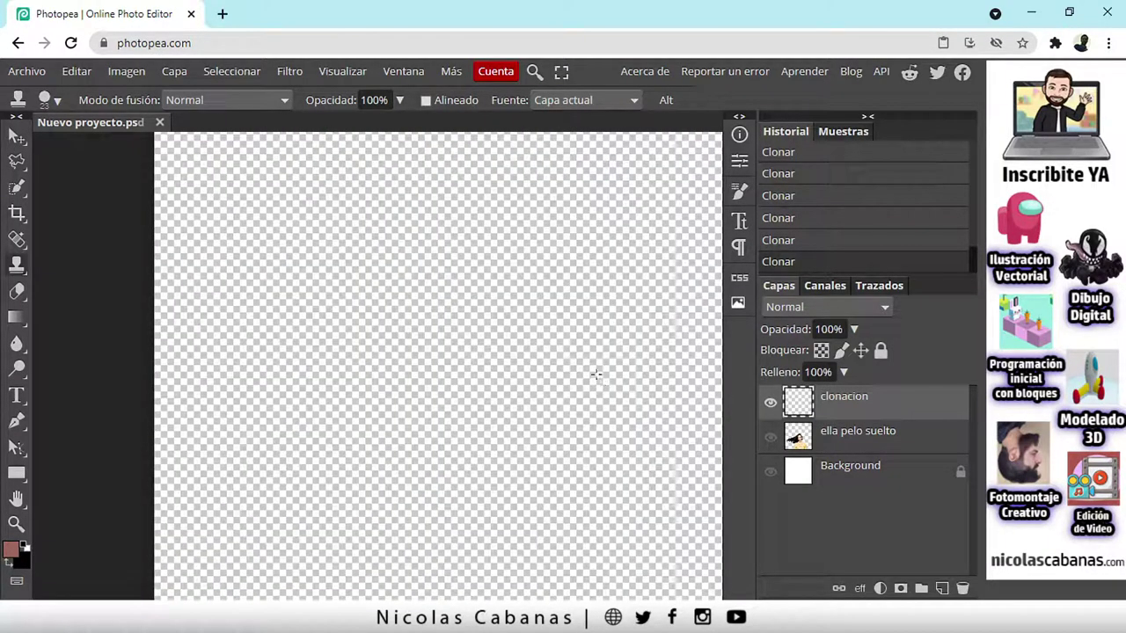
{"action": "left_click_drag", "start_coordinate": [586, 384], "coordinate": [426, 352]}
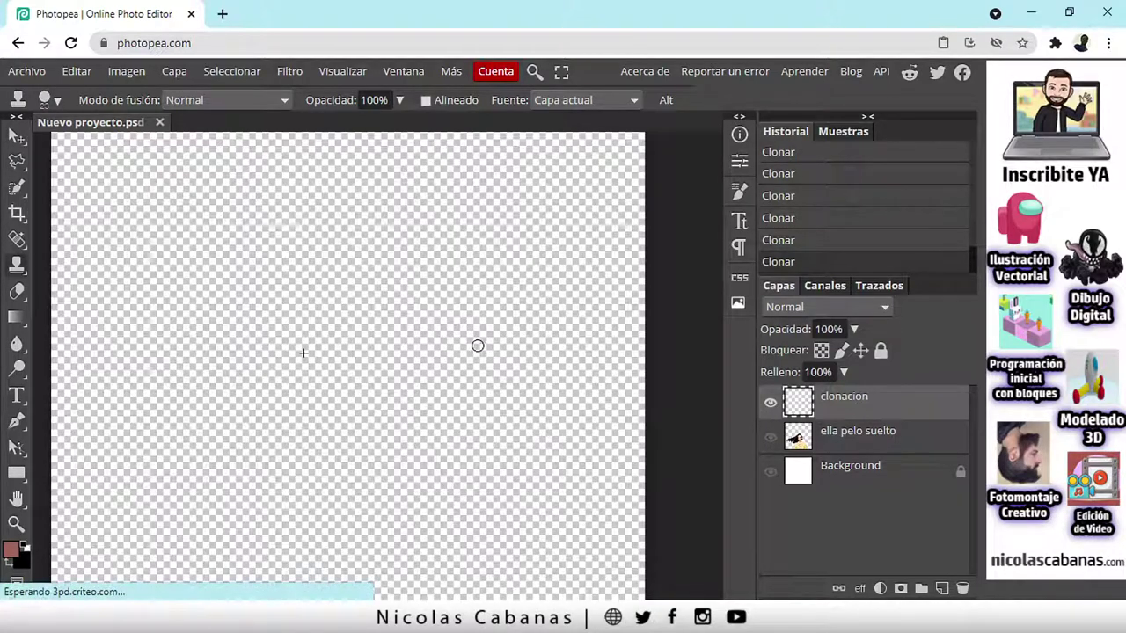
{"action": "scroll", "coordinate": [482, 325], "scroll_direction": "up", "scroll_amount": 2}
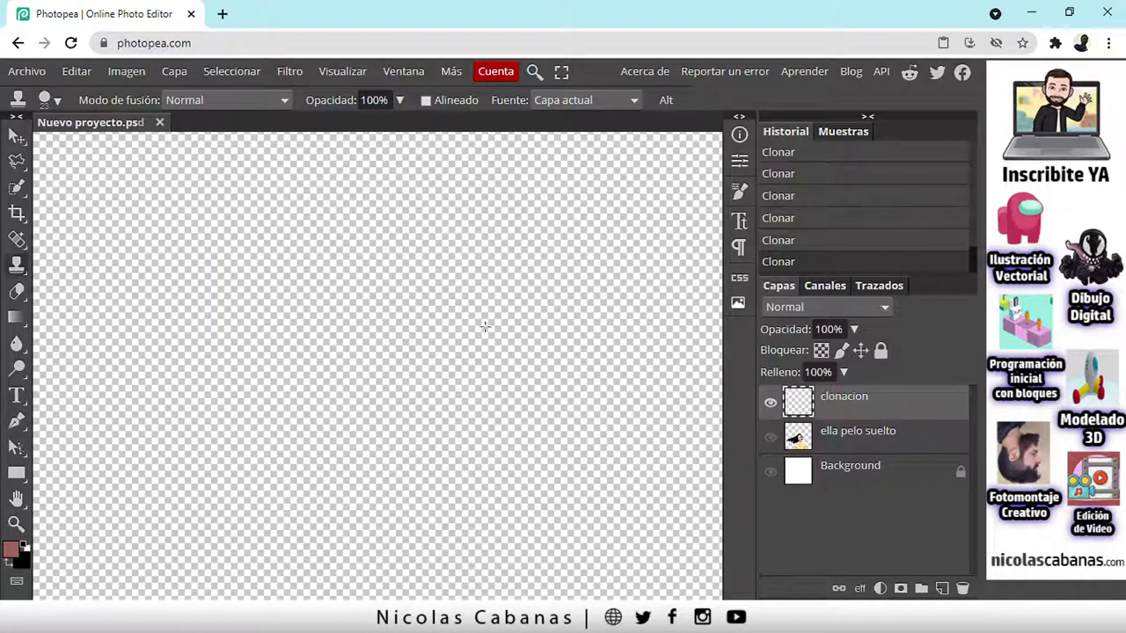
{"action": "left_click", "coordinate": [771, 472]}
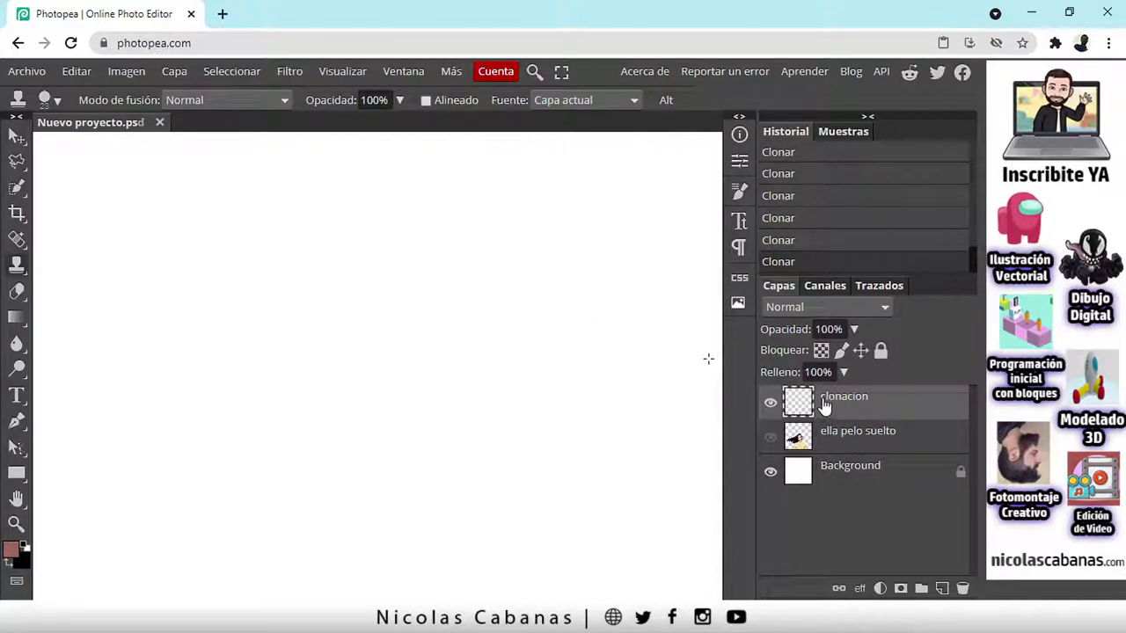
{"action": "left_click", "coordinate": [770, 437]}
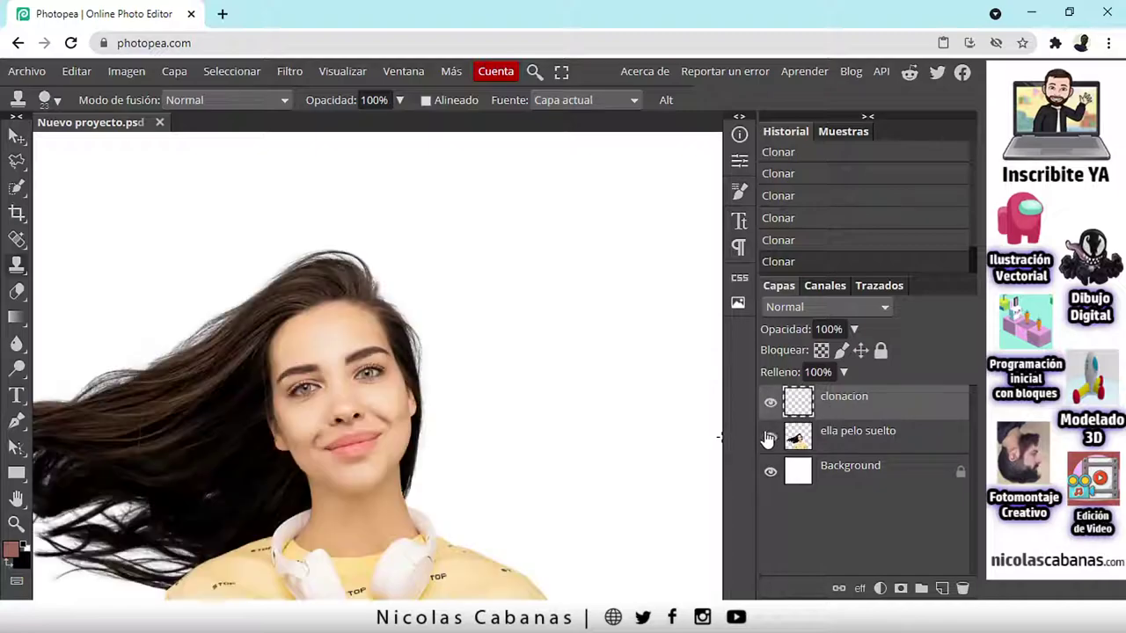
Step: Sample the woman's eye on the "ella pelo suelto" layer with source Capa actual and clone it with its surroundings onto the blank area beside her
{"action": "left_click_drag", "start_coordinate": [576, 441], "coordinate": [470, 389]}
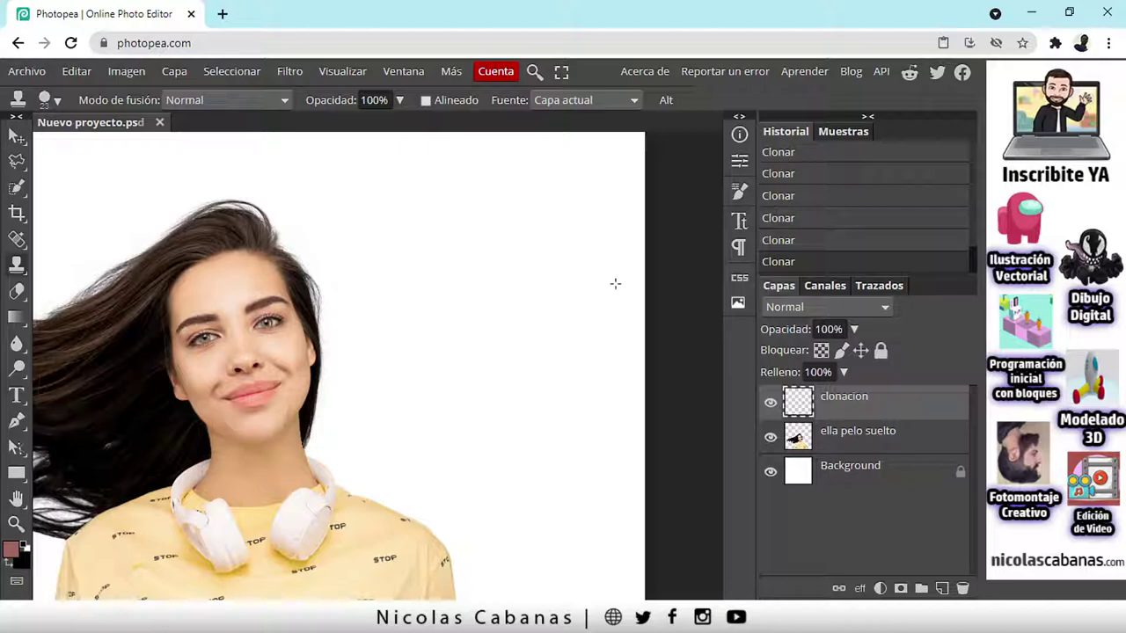
{"action": "left_click", "coordinate": [866, 438]}
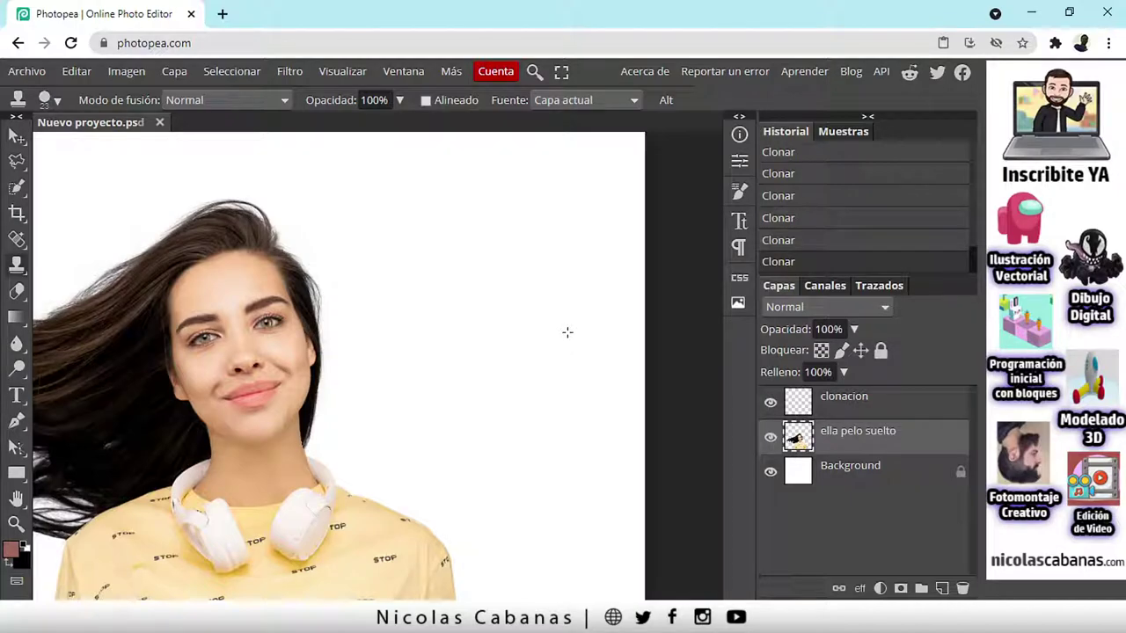
{"action": "left_click", "coordinate": [672, 100]}
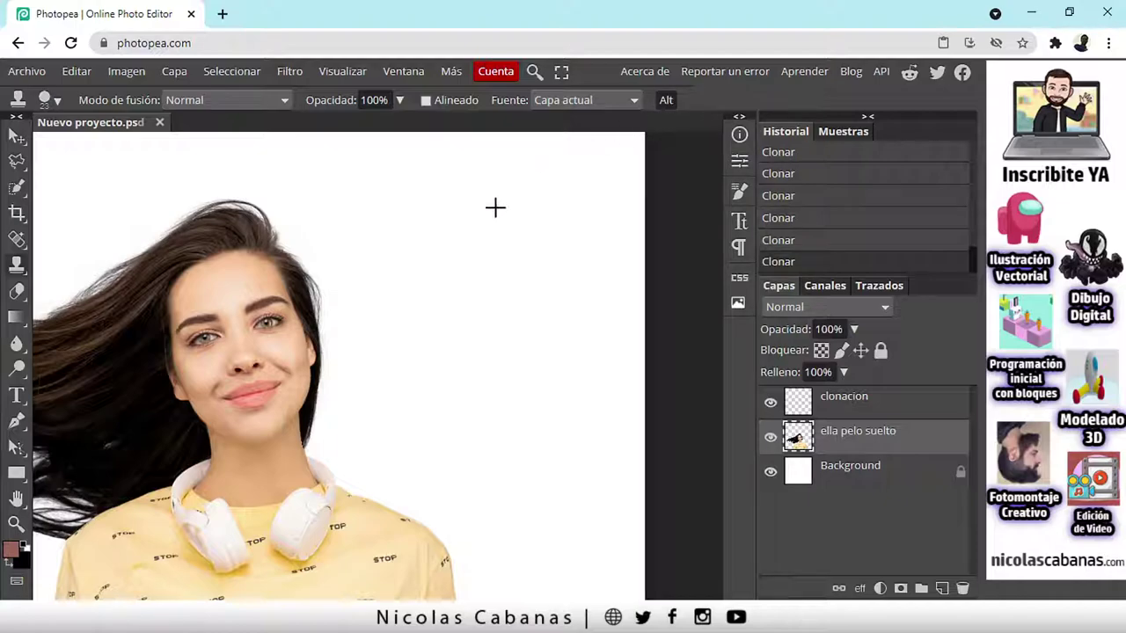
{"action": "left_click", "coordinate": [266, 323]}
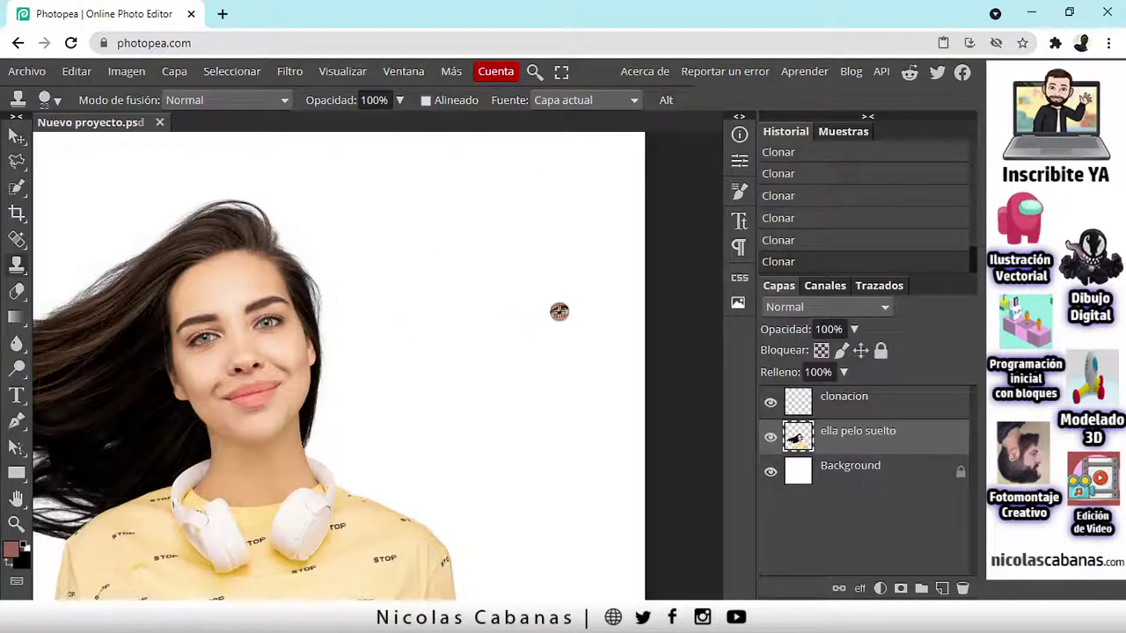
{"action": "scroll", "coordinate": [533, 311], "scroll_direction": "up", "scroll_amount": 2}
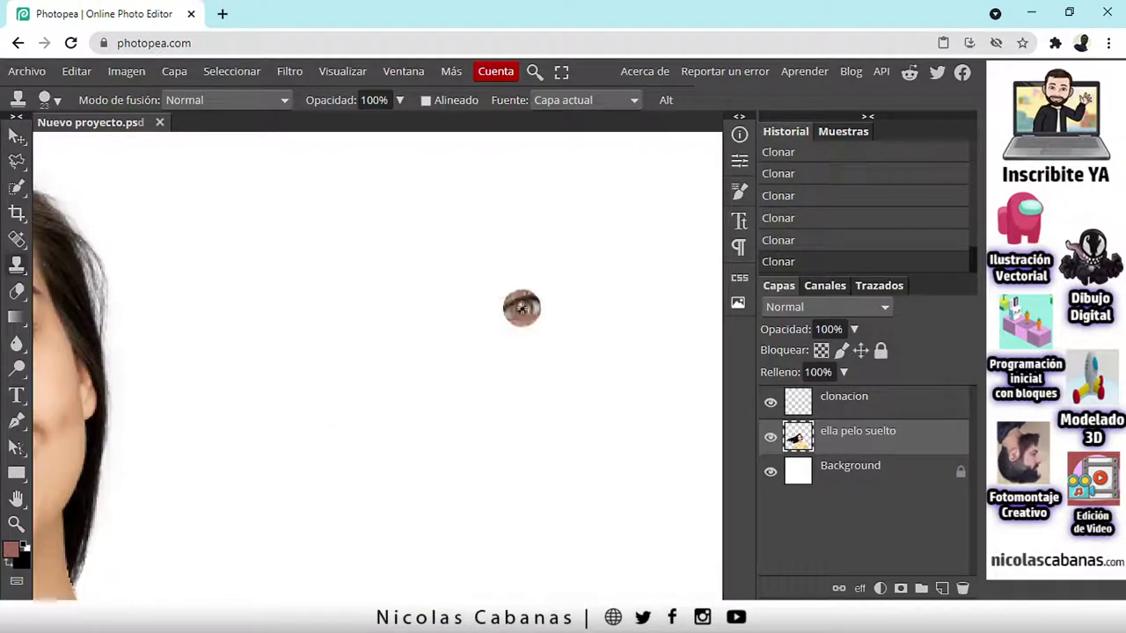
{"action": "scroll", "coordinate": [536, 317], "scroll_direction": "down", "scroll_amount": 2}
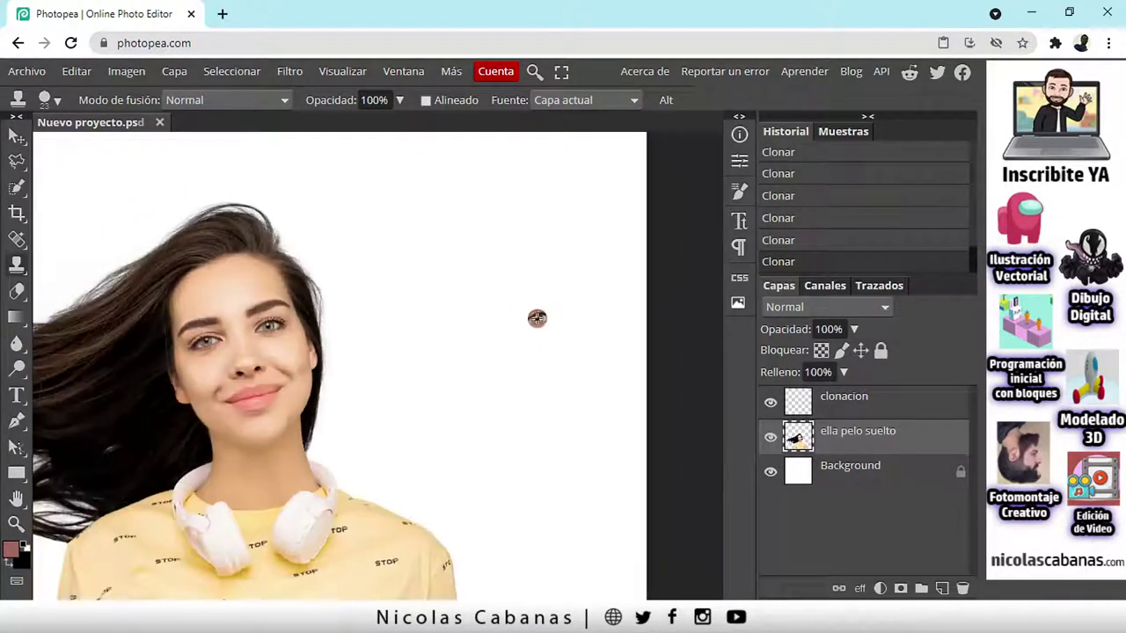
{"action": "scroll", "coordinate": [533, 321], "scroll_direction": "up", "scroll_amount": 2}
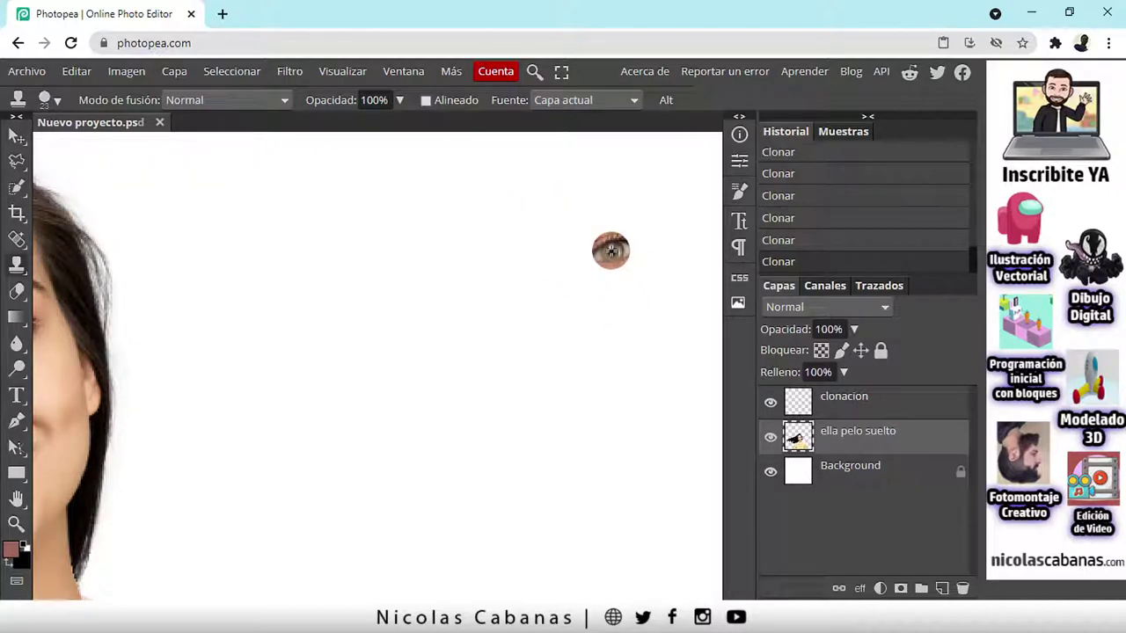
{"action": "mouse_move", "coordinate": [611, 251]}
{"action": "left_mouse_down"}
{"action": "mouse_move", "coordinate": [597, 226]}
{"action": "mouse_move", "coordinate": [590, 254]}
{"action": "mouse_move", "coordinate": [622, 264]}
{"action": "mouse_move", "coordinate": [644, 249]}
{"action": "mouse_move", "coordinate": [615, 215]}
{"action": "mouse_move", "coordinate": [574, 221]}
{"action": "mouse_move", "coordinate": [572, 241]}
{"action": "mouse_move", "coordinate": [615, 228]}
{"action": "left_mouse_up"}
{"action": "scroll", "coordinate": [564, 279], "scroll_direction": "down", "scroll_amount": 2}
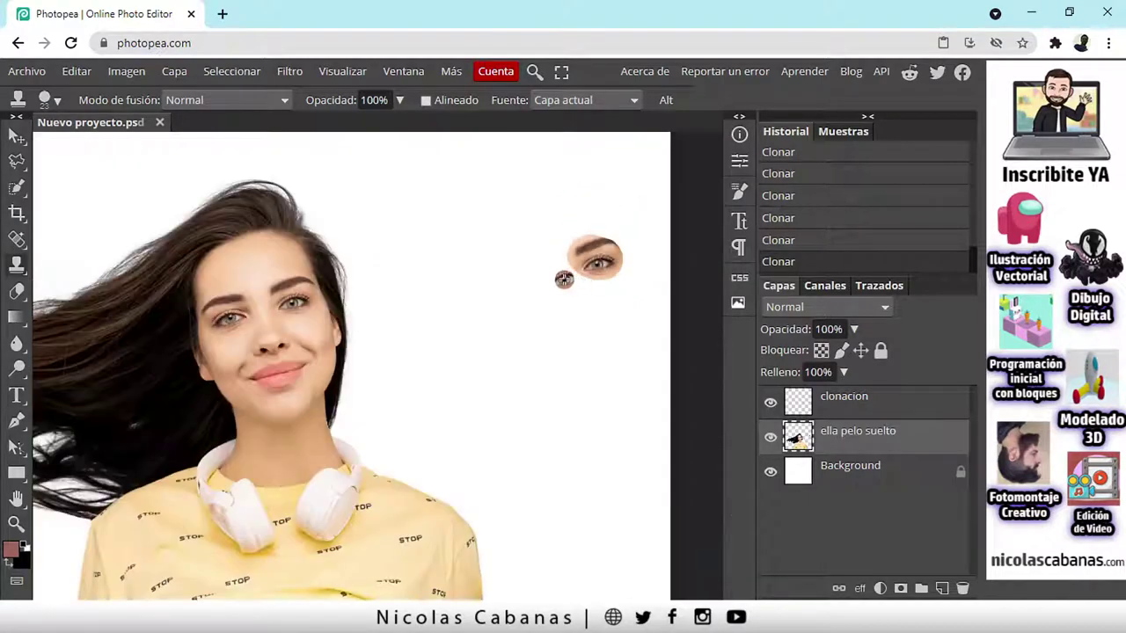
{"action": "mouse_move", "coordinate": [564, 279]}
{"action": "left_mouse_down"}
{"action": "mouse_move", "coordinate": [581, 244]}
{"action": "mouse_move", "coordinate": [567, 252]}
{"action": "mouse_move", "coordinate": [594, 275]}
{"action": "mouse_move", "coordinate": [612, 259]}
{"action": "mouse_move", "coordinate": [588, 249]}
{"action": "mouse_move", "coordinate": [569, 256]}
{"action": "mouse_move", "coordinate": [577, 265]}
{"action": "mouse_move", "coordinate": [598, 264]}
{"action": "mouse_move", "coordinate": [590, 236]}
{"action": "mouse_move", "coordinate": [557, 242]}
{"action": "mouse_move", "coordinate": [556, 262]}
{"action": "mouse_move", "coordinate": [580, 279]}
{"action": "mouse_move", "coordinate": [610, 263]}
{"action": "mouse_move", "coordinate": [602, 228]}
{"action": "mouse_move", "coordinate": [575, 224]}
{"action": "mouse_move", "coordinate": [548, 246]}
{"action": "mouse_move", "coordinate": [547, 264]}
{"action": "mouse_move", "coordinate": [577, 279]}
{"action": "mouse_move", "coordinate": [596, 272]}
{"action": "mouse_move", "coordinate": [600, 245]}
{"action": "mouse_move", "coordinate": [581, 207]}
{"action": "mouse_move", "coordinate": [613, 258]}
{"action": "mouse_move", "coordinate": [582, 195]}
{"action": "mouse_move", "coordinate": [602, 237]}
{"action": "mouse_move", "coordinate": [596, 197]}
{"action": "mouse_move", "coordinate": [624, 256]}
{"action": "mouse_move", "coordinate": [599, 201]}
{"action": "left_mouse_up"}
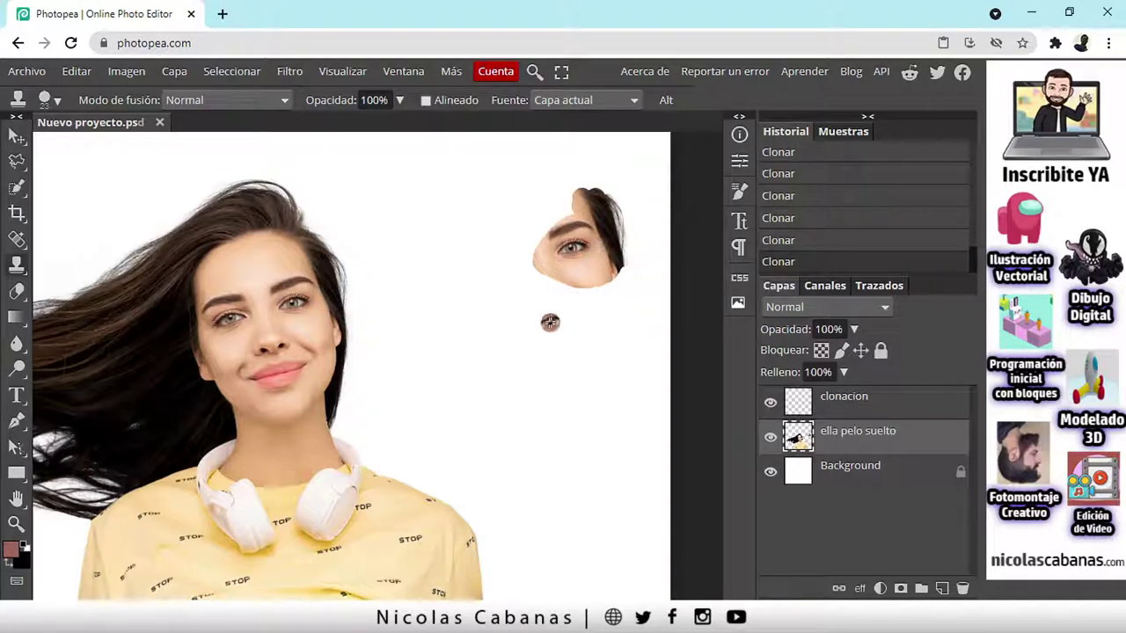
Step: Clone two more separate copies of the eye, then the nose and lips, onto the blank area beside the woman
{"action": "mouse_move", "coordinate": [510, 342]}
{"action": "left_mouse_down"}
{"action": "mouse_move", "coordinate": [547, 333]}
{"action": "mouse_move", "coordinate": [520, 344]}
{"action": "mouse_move", "coordinate": [533, 338]}
{"action": "mouse_move", "coordinate": [511, 327]}
{"action": "mouse_move", "coordinate": [501, 342]}
{"action": "mouse_move", "coordinate": [520, 352]}
{"action": "mouse_move", "coordinate": [528, 340]}
{"action": "mouse_move", "coordinate": [518, 319]}
{"action": "mouse_move", "coordinate": [492, 337]}
{"action": "mouse_move", "coordinate": [505, 354]}
{"action": "mouse_move", "coordinate": [539, 345]}
{"action": "mouse_move", "coordinate": [530, 320]}
{"action": "mouse_move", "coordinate": [518, 318]}
{"action": "mouse_move", "coordinate": [501, 344]}
{"action": "mouse_move", "coordinate": [528, 349]}
{"action": "mouse_move", "coordinate": [528, 317]}
{"action": "mouse_move", "coordinate": [513, 309]}
{"action": "mouse_move", "coordinate": [484, 327]}
{"action": "mouse_move", "coordinate": [528, 352]}
{"action": "mouse_move", "coordinate": [502, 306]}
{"action": "left_mouse_up"}
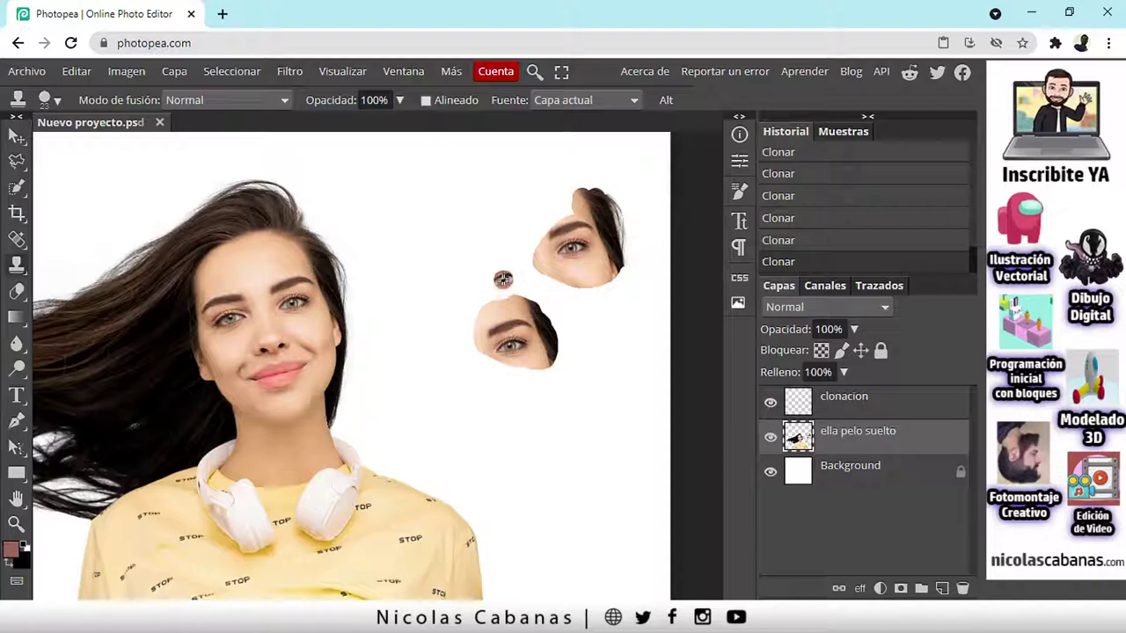
{"action": "mouse_move", "coordinate": [484, 243]}
{"action": "left_mouse_down"}
{"action": "mouse_move", "coordinate": [455, 251]}
{"action": "mouse_move", "coordinate": [488, 247]}
{"action": "mouse_move", "coordinate": [492, 227]}
{"action": "mouse_move", "coordinate": [474, 216]}
{"action": "mouse_move", "coordinate": [471, 264]}
{"action": "mouse_move", "coordinate": [495, 256]}
{"action": "mouse_move", "coordinate": [493, 226]}
{"action": "mouse_move", "coordinate": [476, 217]}
{"action": "mouse_move", "coordinate": [460, 259]}
{"action": "mouse_move", "coordinate": [487, 245]}
{"action": "left_mouse_up"}
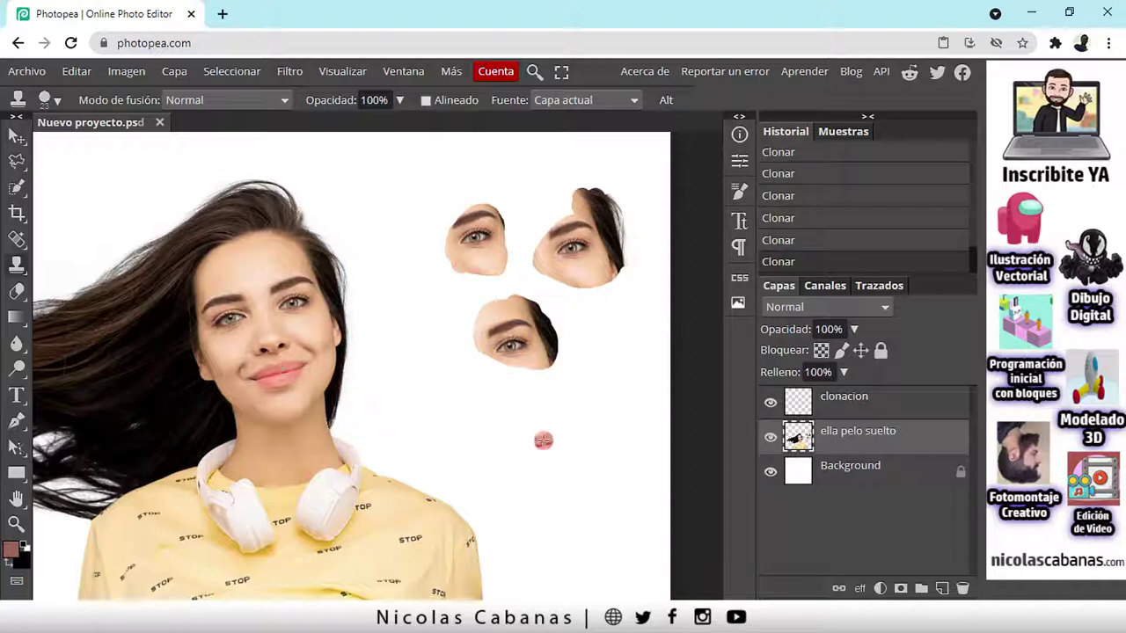
{"action": "mouse_move", "coordinate": [582, 440]}
{"action": "left_mouse_down"}
{"action": "mouse_move", "coordinate": [558, 425]}
{"action": "mouse_move", "coordinate": [589, 429]}
{"action": "mouse_move", "coordinate": [570, 436]}
{"action": "mouse_move", "coordinate": [581, 449]}
{"action": "mouse_move", "coordinate": [596, 415]}
{"action": "mouse_move", "coordinate": [572, 400]}
{"action": "mouse_move", "coordinate": [560, 443]}
{"action": "mouse_move", "coordinate": [597, 424]}
{"action": "mouse_move", "coordinate": [583, 412]}
{"action": "mouse_move", "coordinate": [573, 440]}
{"action": "mouse_move", "coordinate": [588, 411]}
{"action": "left_mouse_up"}
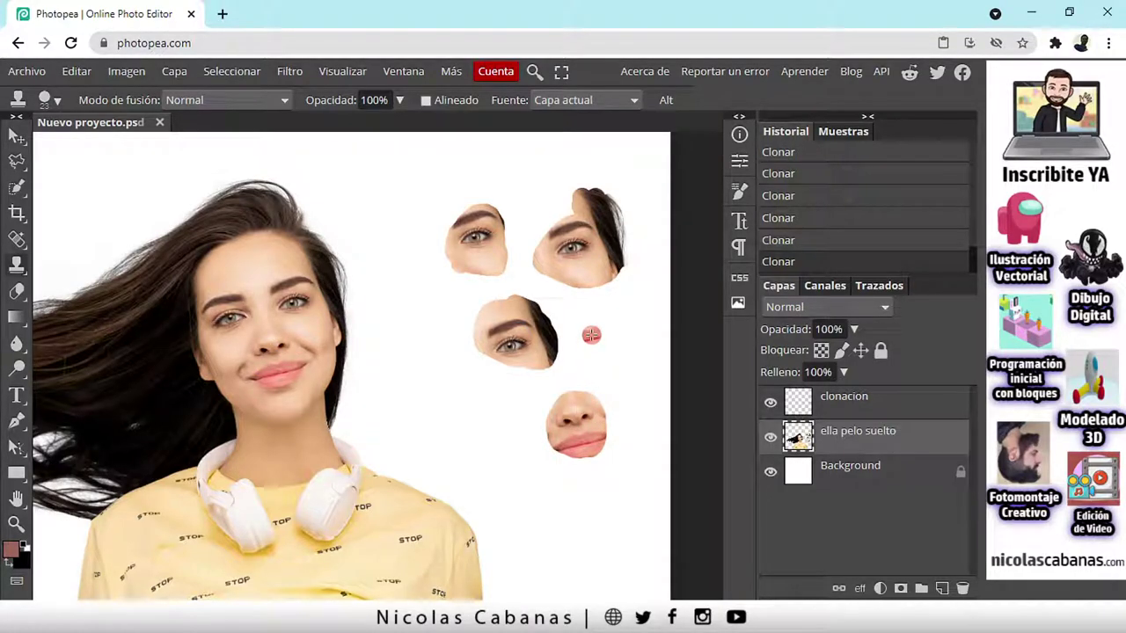
{"action": "mouse_move", "coordinate": [598, 326]}
{"action": "left_mouse_down"}
{"action": "mouse_move", "coordinate": [593, 353]}
{"action": "mouse_move", "coordinate": [613, 343]}
{"action": "mouse_move", "coordinate": [590, 350]}
{"action": "mouse_move", "coordinate": [606, 363]}
{"action": "mouse_move", "coordinate": [607, 321]}
{"action": "mouse_move", "coordinate": [605, 350]}
{"action": "mouse_move", "coordinate": [598, 324]}
{"action": "mouse_move", "coordinate": [601, 338]}
{"action": "mouse_move", "coordinate": [584, 332]}
{"action": "mouse_move", "coordinate": [586, 356]}
{"action": "mouse_move", "coordinate": [567, 329]}
{"action": "left_mouse_up"}
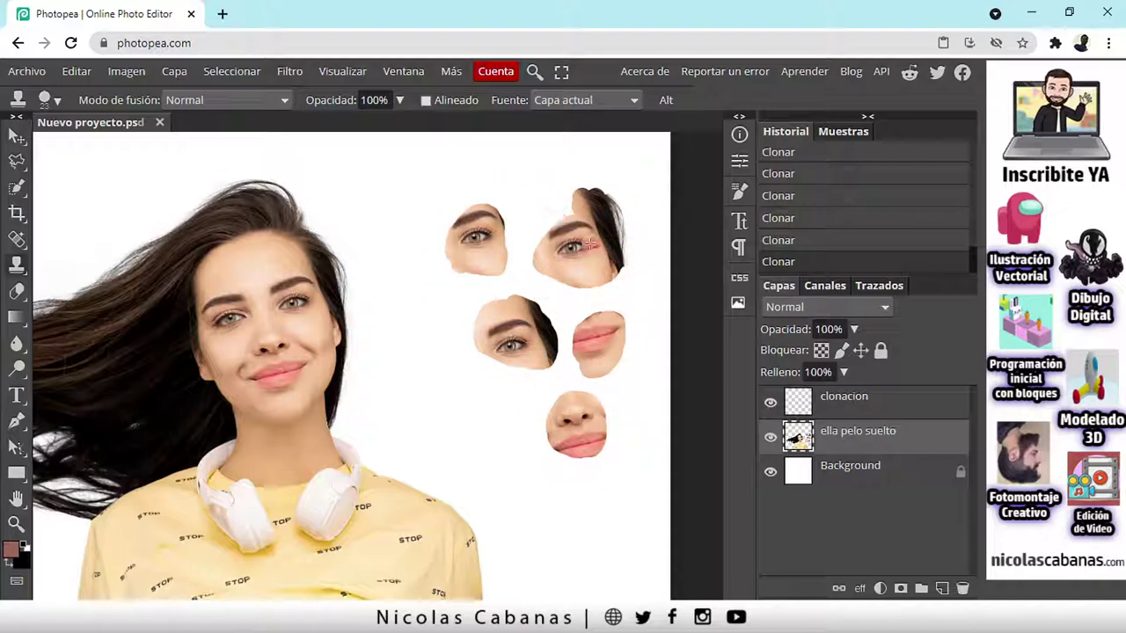
Step: Hide the "clonacion" and Background layers, leaving only "ella pelo suelto" shown
{"action": "left_click", "coordinate": [771, 402]}
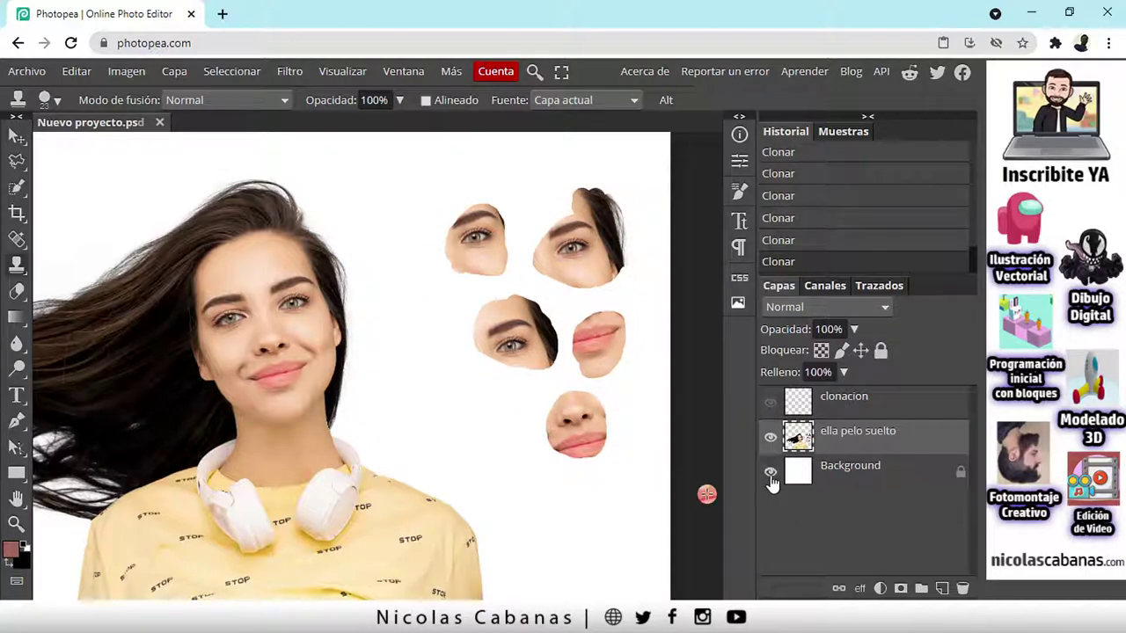
{"action": "left_click", "coordinate": [770, 473]}
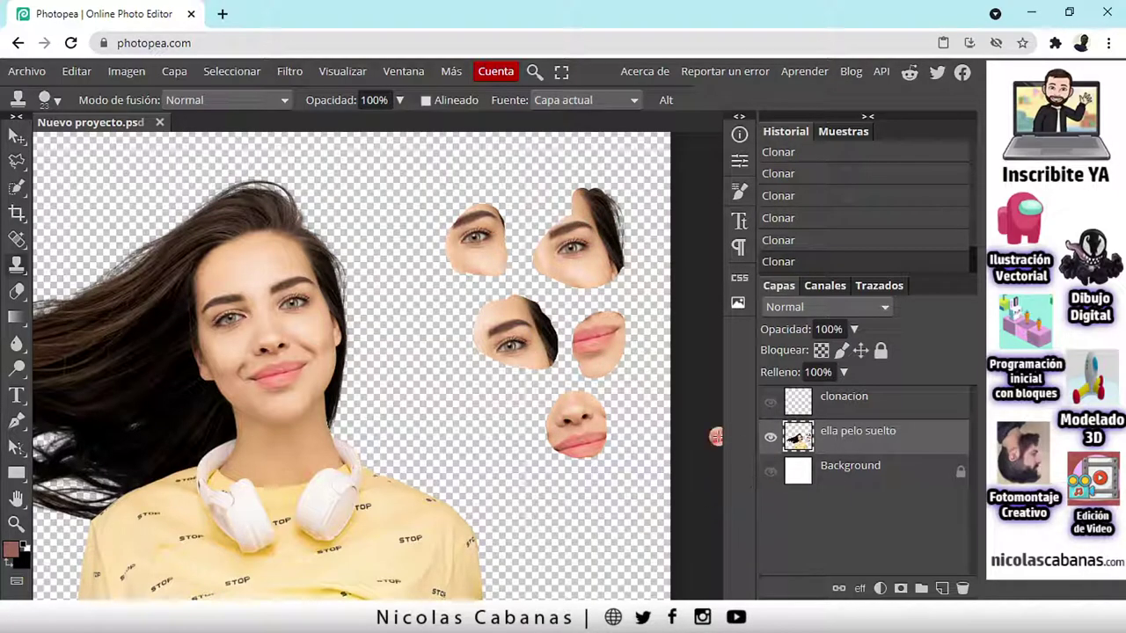
Step: Lasso all the cloned eye, nose and lip pieces freehand on "ella pelo suelto", clear them, and deselect
{"action": "left_click", "coordinate": [18, 163]}
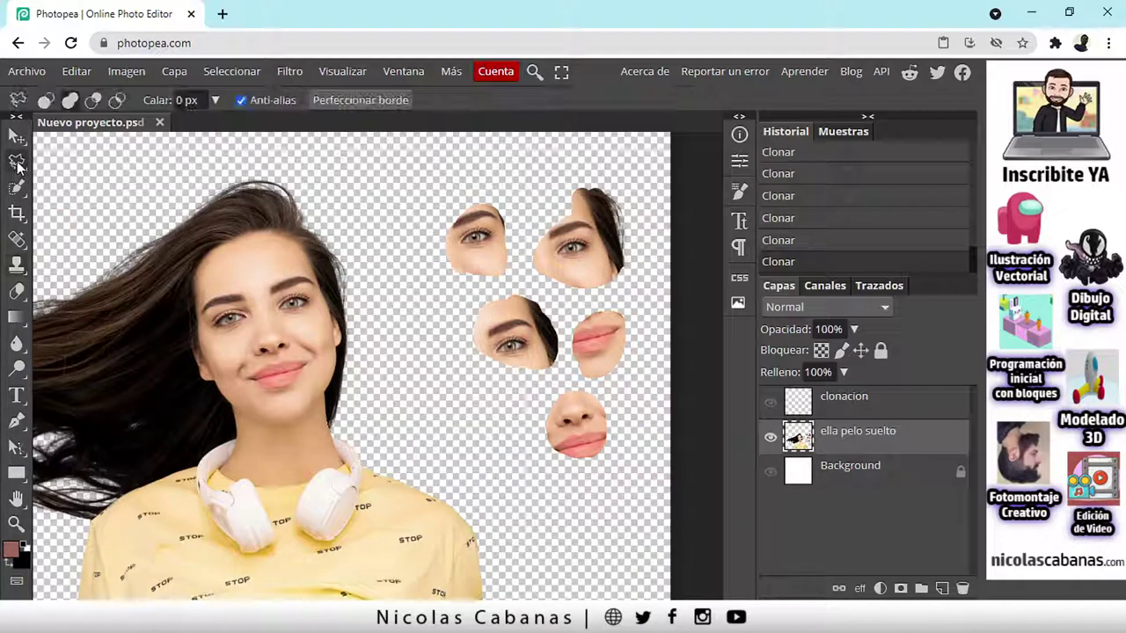
{"action": "left_click", "coordinate": [17, 163]}
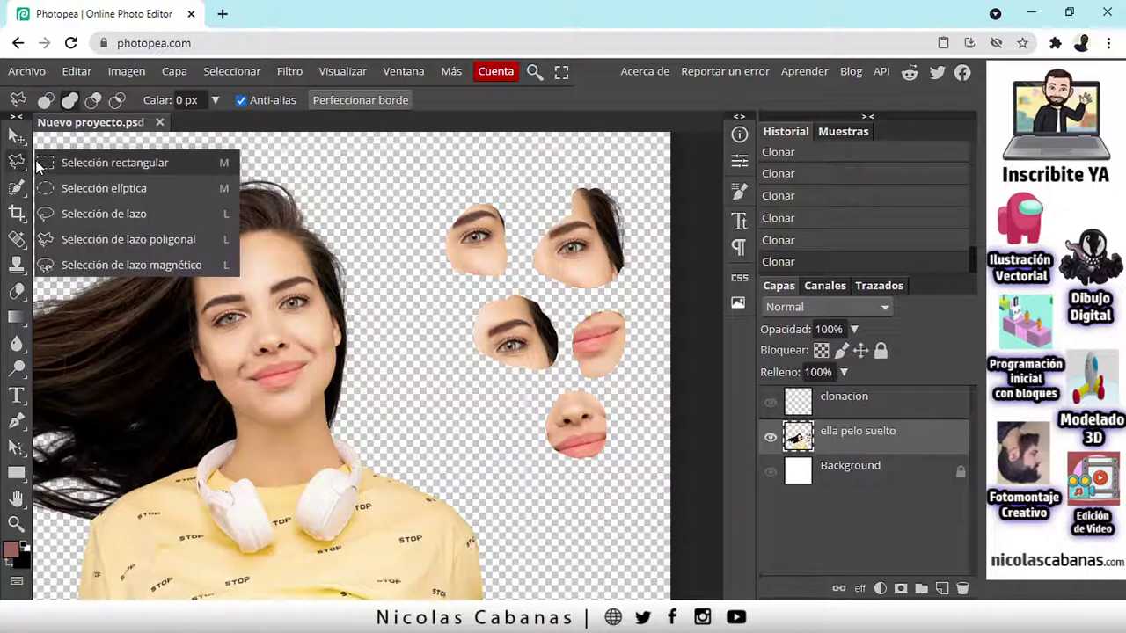
{"action": "left_click", "coordinate": [100, 220]}
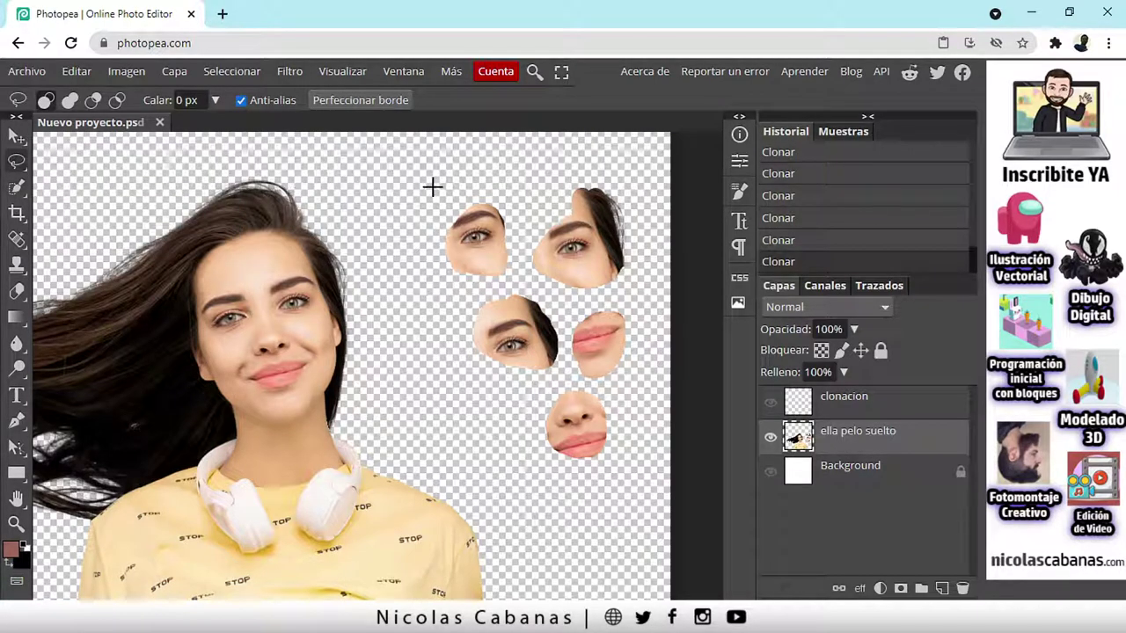
{"action": "mouse_move", "coordinate": [430, 197]}
{"action": "left_mouse_down"}
{"action": "mouse_move", "coordinate": [414, 236]}
{"action": "mouse_move", "coordinate": [446, 370]}
{"action": "mouse_move", "coordinate": [510, 452]}
{"action": "mouse_move", "coordinate": [615, 473]}
{"action": "mouse_move", "coordinate": [650, 305]}
{"action": "mouse_move", "coordinate": [653, 195]}
{"action": "mouse_move", "coordinate": [643, 172]}
{"action": "mouse_move", "coordinate": [586, 156]}
{"action": "mouse_move", "coordinate": [431, 188]}
{"action": "left_mouse_up"}
{"action": "key", "text": "Delete"}
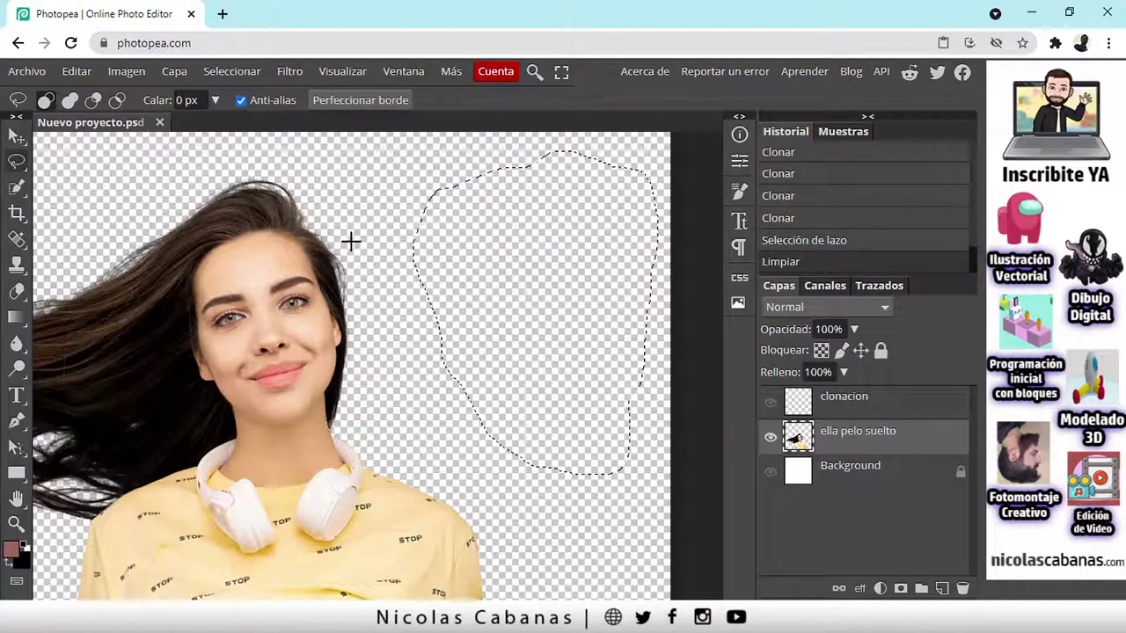
{"action": "left_click", "coordinate": [257, 71]}
{"action": "left_click", "coordinate": [251, 118]}
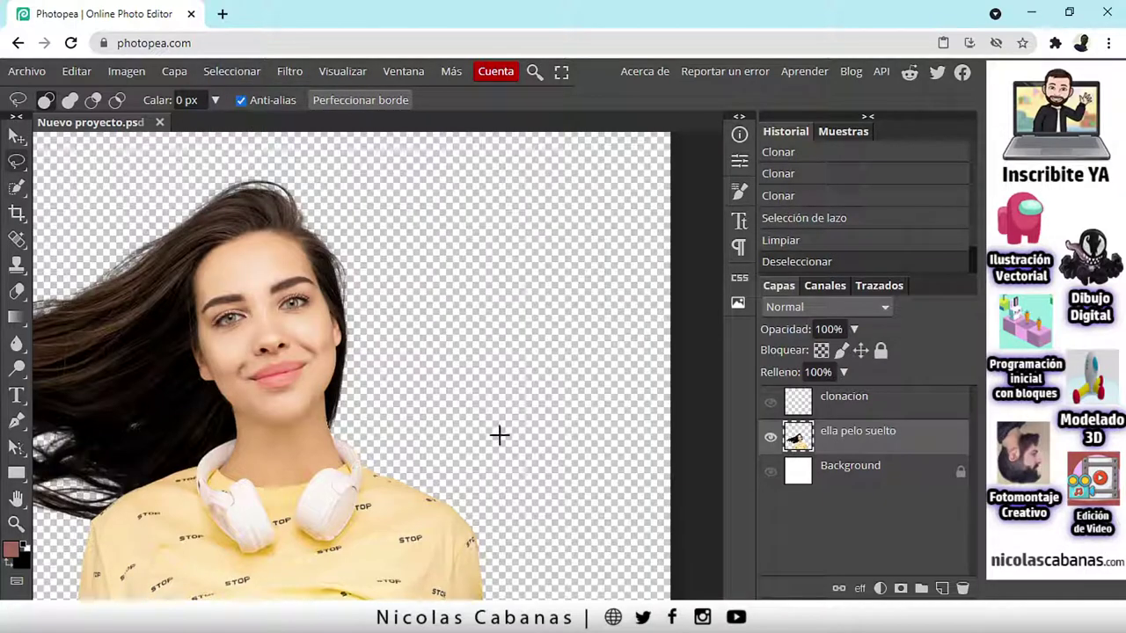
Step: Return to the Clonar tool, keep its source on Capa actual, and enable Alineado
{"action": "left_click", "coordinate": [16, 267]}
{"action": "right_click", "coordinate": [16, 266]}
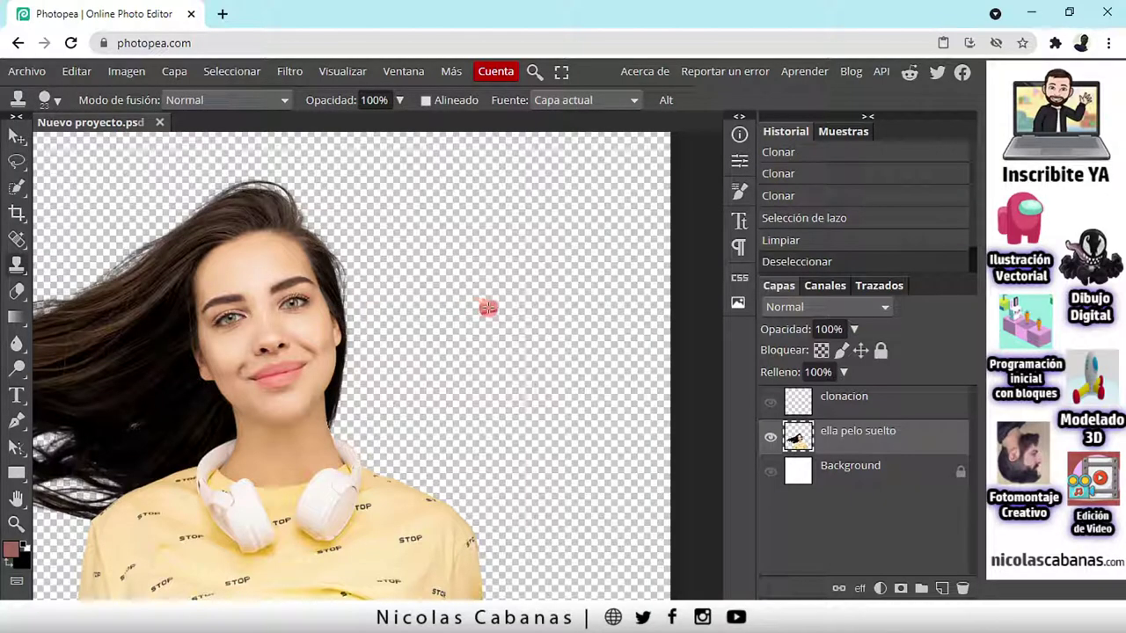
{"action": "left_click", "coordinate": [579, 99]}
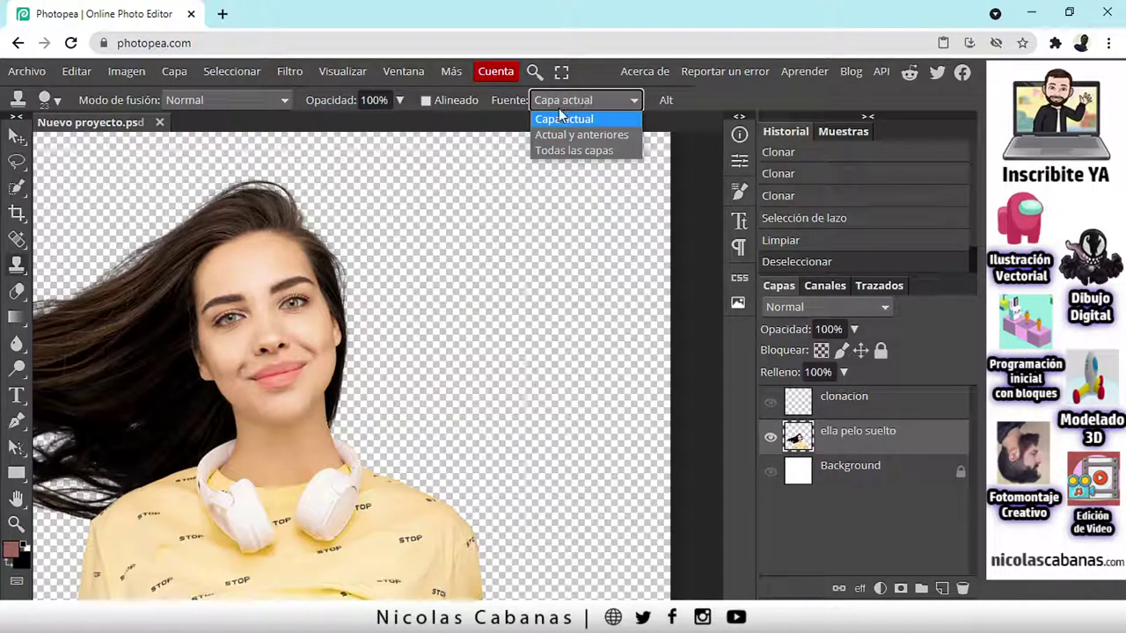
{"action": "left_click", "coordinate": [572, 123]}
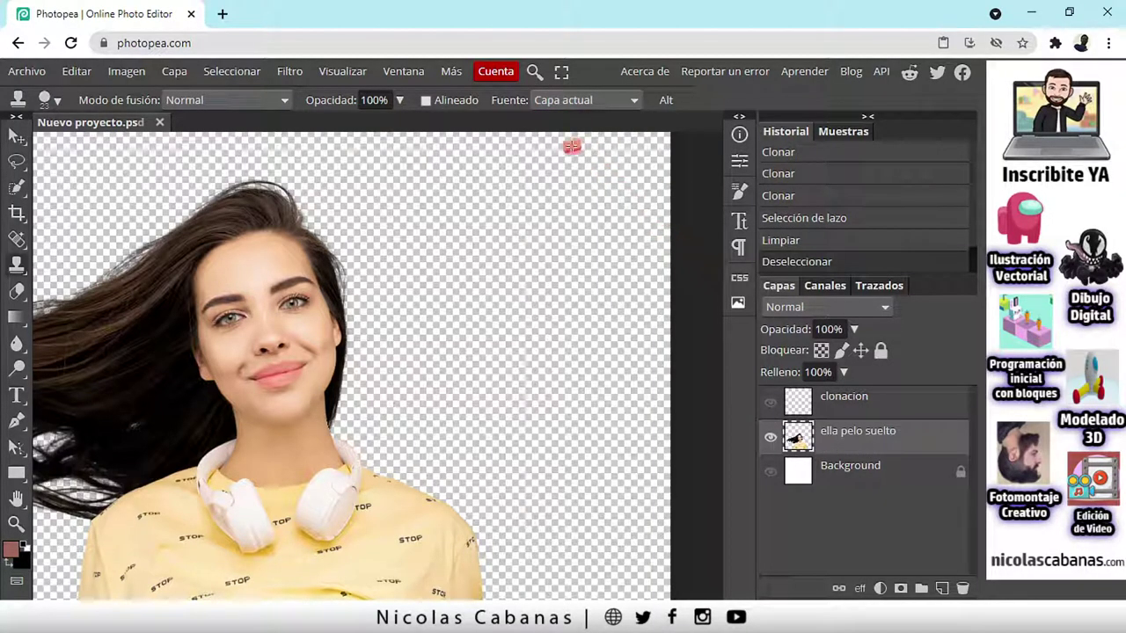
{"action": "left_click", "coordinate": [425, 101]}
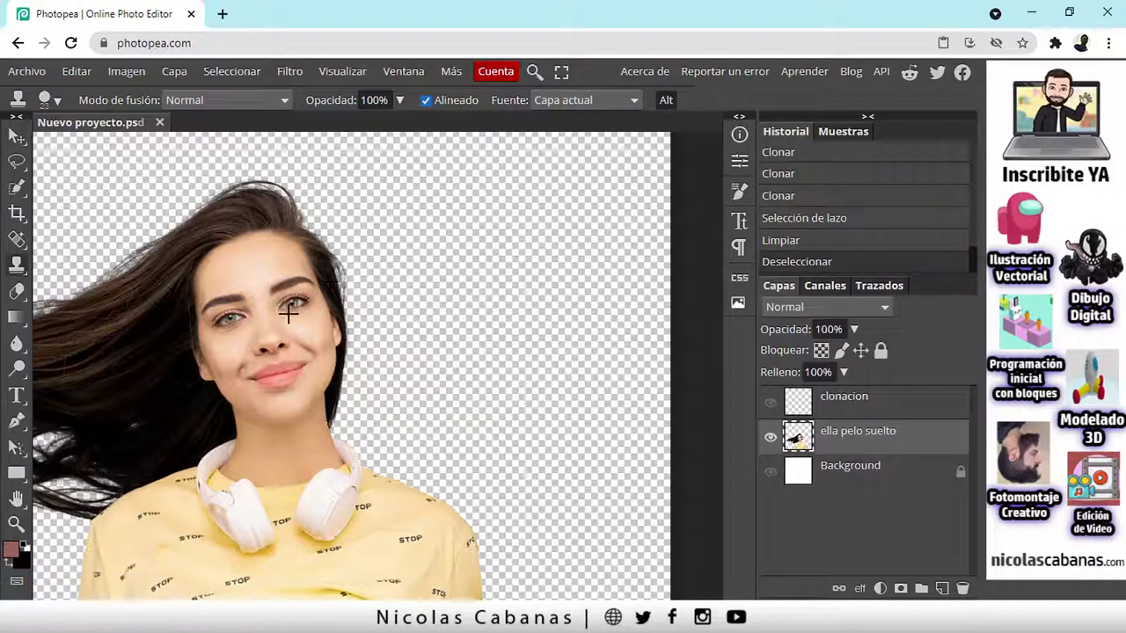
Step: Sample the woman's nose and clone separate aligned strokes of her face, hair and neck onto the transparent area beside her
{"action": "left_click", "coordinate": [269, 339]}
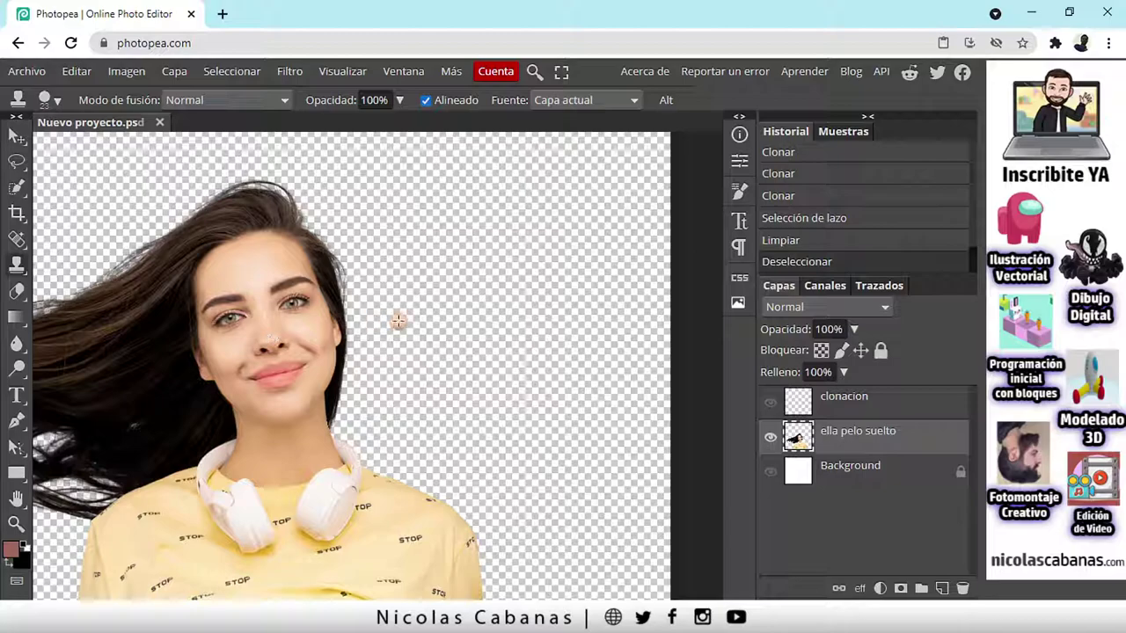
{"action": "mouse_move", "coordinate": [510, 324]}
{"action": "left_mouse_down"}
{"action": "mouse_move", "coordinate": [538, 314]}
{"action": "mouse_move", "coordinate": [517, 310]}
{"action": "mouse_move", "coordinate": [534, 329]}
{"action": "mouse_move", "coordinate": [531, 297]}
{"action": "mouse_move", "coordinate": [505, 308]}
{"action": "mouse_move", "coordinate": [542, 316]}
{"action": "mouse_move", "coordinate": [531, 287]}
{"action": "mouse_move", "coordinate": [523, 325]}
{"action": "mouse_move", "coordinate": [550, 302]}
{"action": "mouse_move", "coordinate": [531, 285]}
{"action": "mouse_move", "coordinate": [530, 298]}
{"action": "mouse_move", "coordinate": [560, 284]}
{"action": "left_mouse_up"}
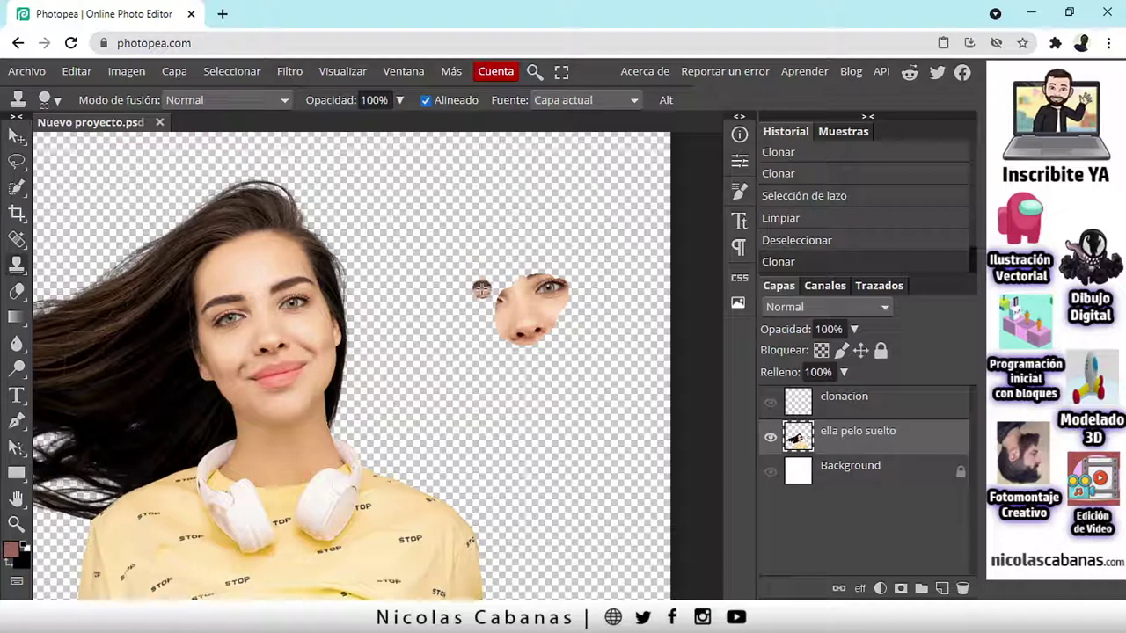
{"action": "mouse_move", "coordinate": [472, 192]}
{"action": "left_mouse_down"}
{"action": "mouse_move", "coordinate": [499, 168]}
{"action": "mouse_move", "coordinate": [486, 217]}
{"action": "mouse_move", "coordinate": [493, 259]}
{"action": "mouse_move", "coordinate": [506, 261]}
{"action": "mouse_move", "coordinate": [503, 227]}
{"action": "left_mouse_up"}
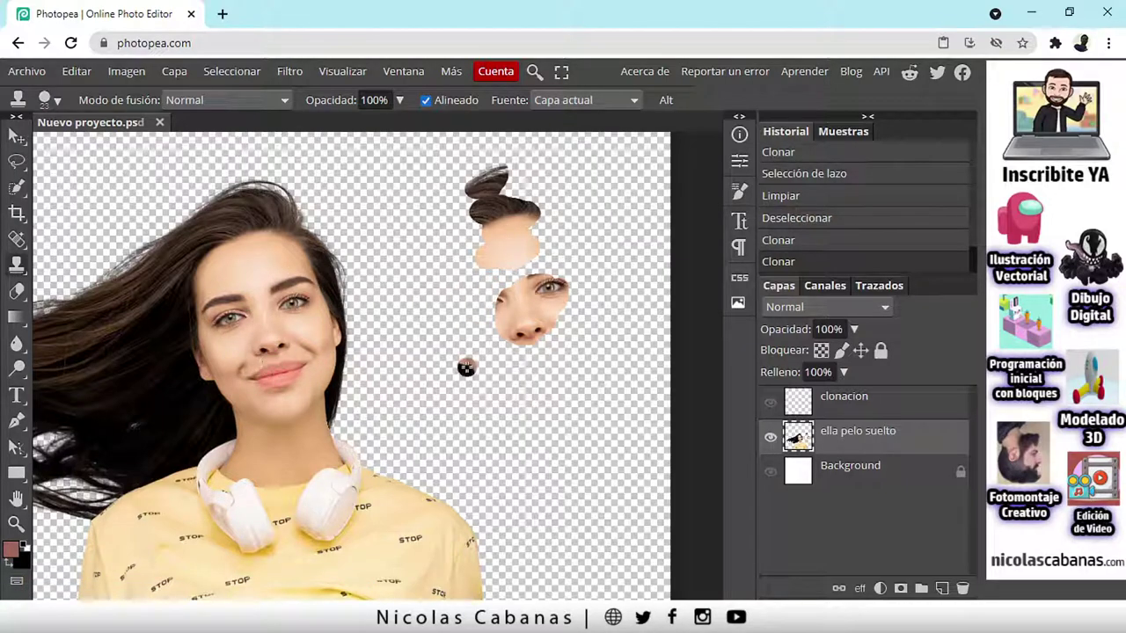
{"action": "left_click_drag", "start_coordinate": [519, 264], "coordinate": [492, 317]}
{"action": "left_click_drag", "start_coordinate": [441, 370], "coordinate": [473, 412]}
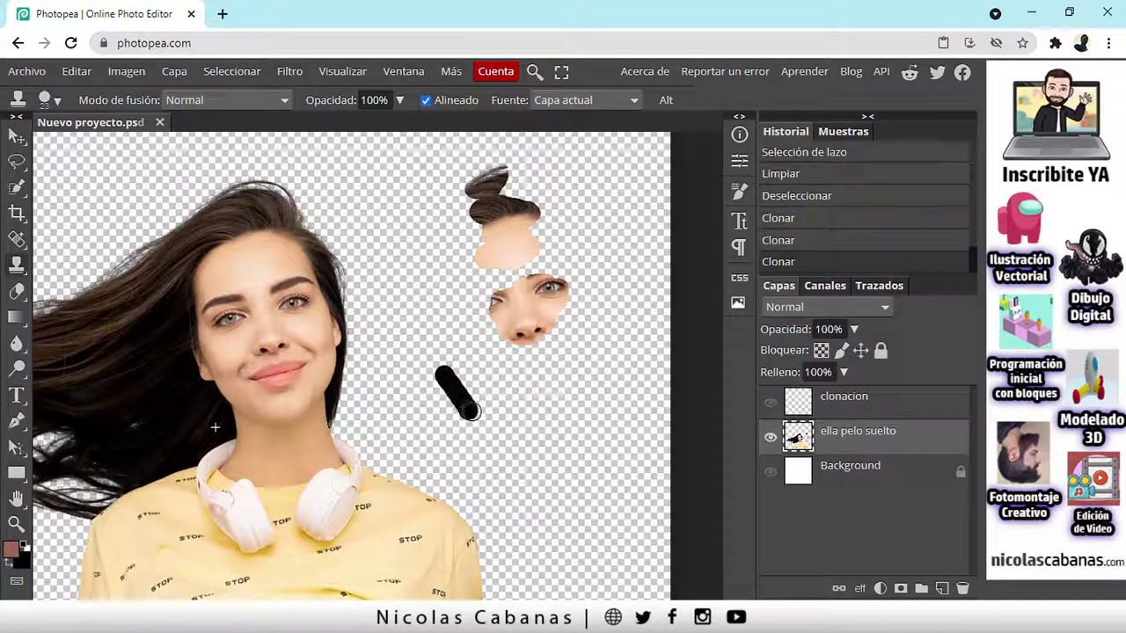
{"action": "left_click_drag", "start_coordinate": [542, 389], "coordinate": [584, 412]}
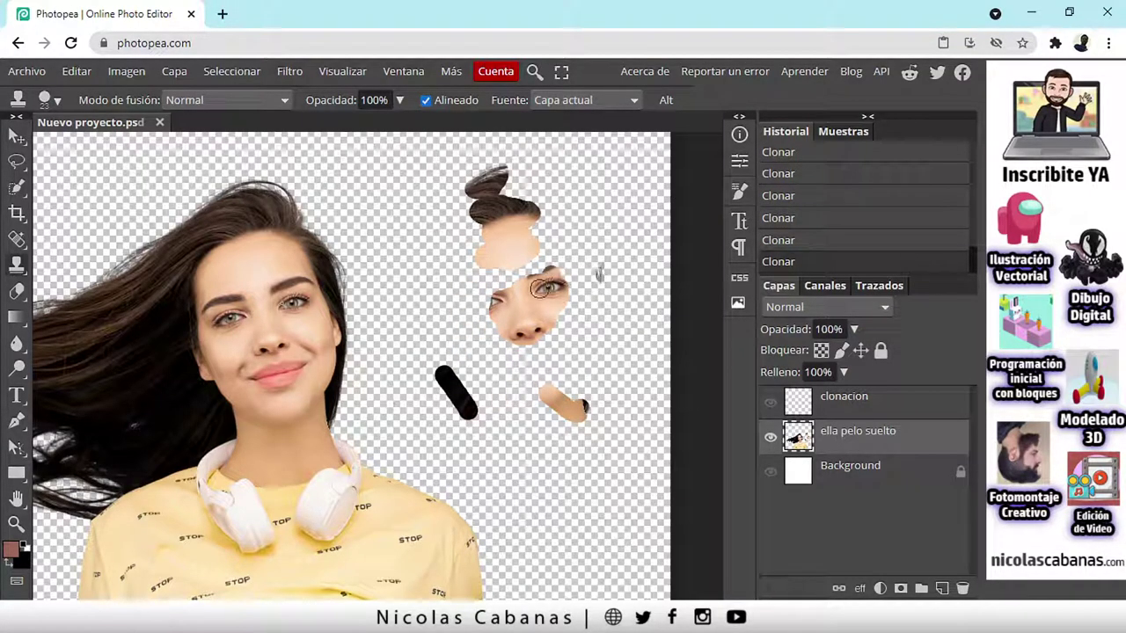
Step: Fill the gaps between the aligned strokes by cloning the remaining eyes, cheeks, mouth, forehead and surrounding hair
{"action": "mouse_move", "coordinate": [552, 271]}
{"action": "left_mouse_down"}
{"action": "mouse_move", "coordinate": [554, 318]}
{"action": "mouse_move", "coordinate": [505, 291]}
{"action": "mouse_move", "coordinate": [547, 244]}
{"action": "mouse_move", "coordinate": [530, 286]}
{"action": "mouse_move", "coordinate": [471, 333]}
{"action": "mouse_move", "coordinate": [513, 318]}
{"action": "mouse_move", "coordinate": [478, 373]}
{"action": "mouse_move", "coordinate": [514, 340]}
{"action": "mouse_move", "coordinate": [525, 373]}
{"action": "mouse_move", "coordinate": [512, 344]}
{"action": "mouse_move", "coordinate": [495, 369]}
{"action": "mouse_move", "coordinate": [549, 365]}
{"action": "mouse_move", "coordinate": [499, 365]}
{"action": "mouse_move", "coordinate": [561, 396]}
{"action": "mouse_move", "coordinate": [544, 369]}
{"action": "mouse_move", "coordinate": [590, 331]}
{"action": "mouse_move", "coordinate": [581, 307]}
{"action": "mouse_move", "coordinate": [584, 369]}
{"action": "left_mouse_up"}
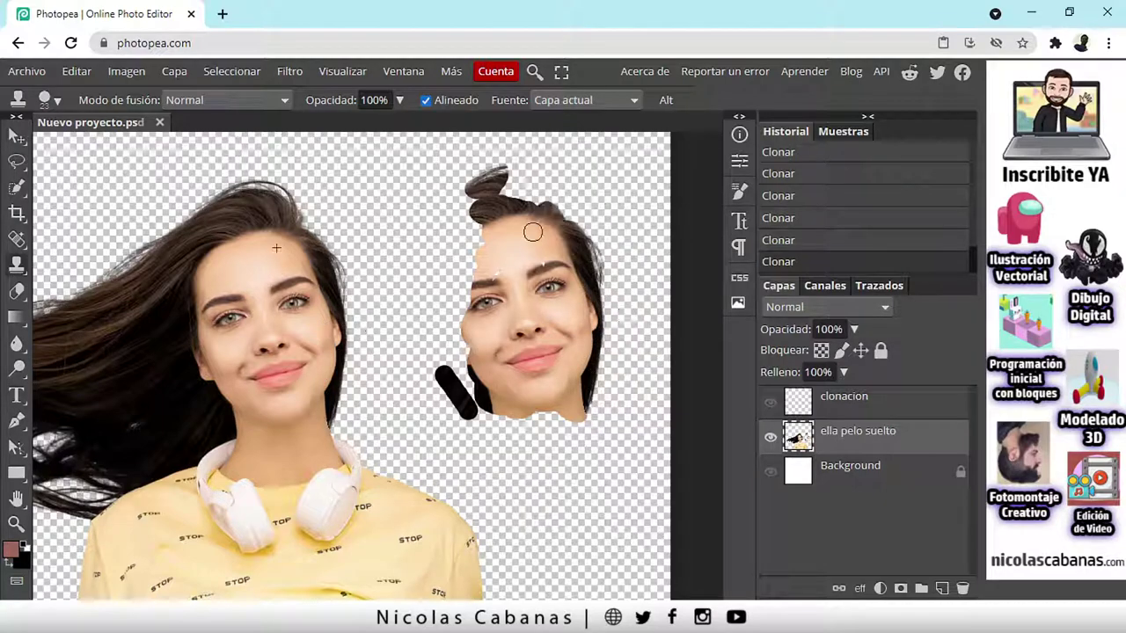
{"action": "mouse_move", "coordinate": [519, 232]}
{"action": "left_mouse_down"}
{"action": "mouse_move", "coordinate": [459, 264]}
{"action": "mouse_move", "coordinate": [461, 211]}
{"action": "left_mouse_up"}
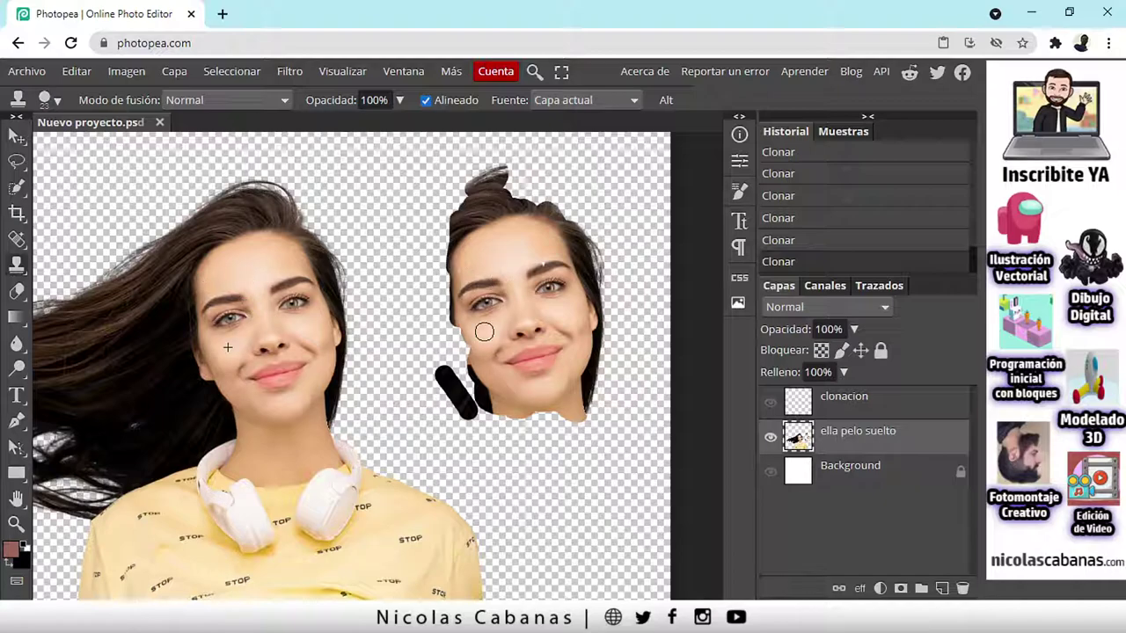
{"action": "left_click_drag", "start_coordinate": [467, 327], "coordinate": [461, 367]}
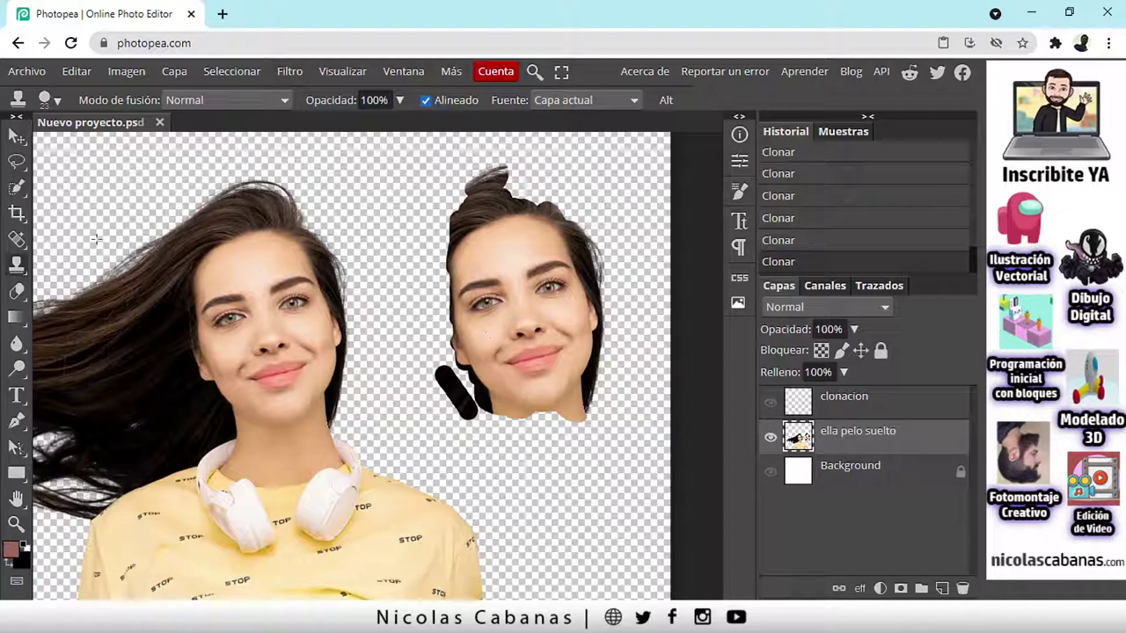
Step: Lasso the whole cloned face beside the woman freehand on "ella pelo suelto", clear it, and deselect
{"action": "left_click", "coordinate": [16, 163]}
{"action": "mouse_move", "coordinate": [407, 207]}
{"action": "left_mouse_down"}
{"action": "mouse_move", "coordinate": [415, 387]}
{"action": "mouse_move", "coordinate": [460, 457]}
{"action": "mouse_move", "coordinate": [541, 465]}
{"action": "mouse_move", "coordinate": [596, 433]}
{"action": "mouse_move", "coordinate": [635, 368]}
{"action": "mouse_move", "coordinate": [642, 290]}
{"action": "mouse_move", "coordinate": [633, 234]}
{"action": "mouse_move", "coordinate": [602, 169]}
{"action": "mouse_move", "coordinate": [562, 139]}
{"action": "mouse_move", "coordinate": [496, 139]}
{"action": "mouse_move", "coordinate": [449, 164]}
{"action": "mouse_move", "coordinate": [394, 217]}
{"action": "left_mouse_up"}
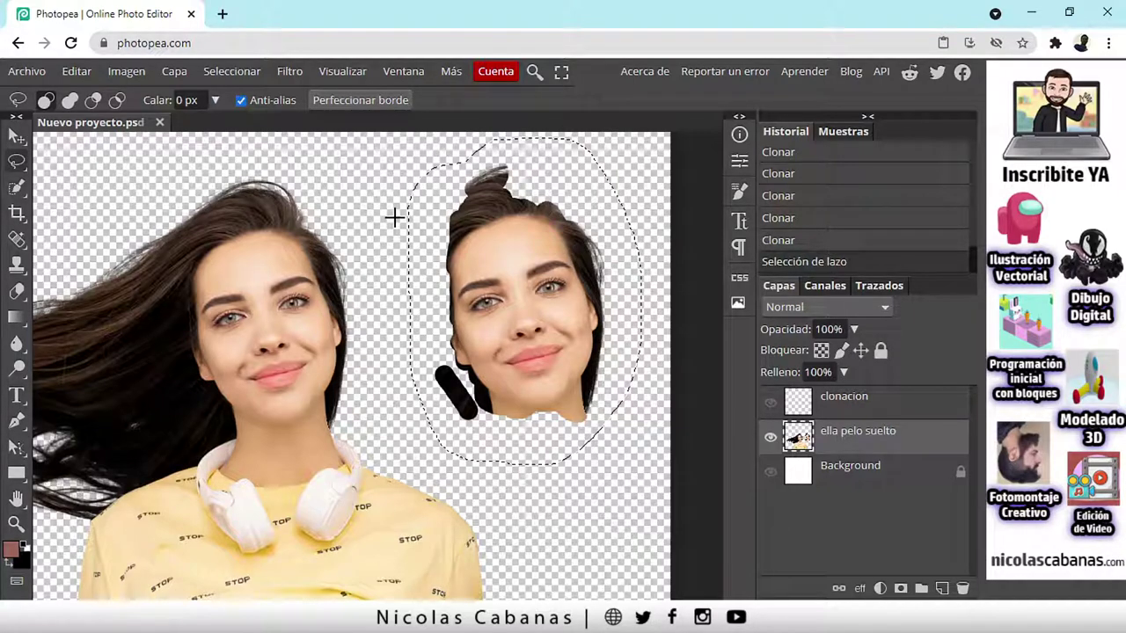
{"action": "key", "text": "Delete"}
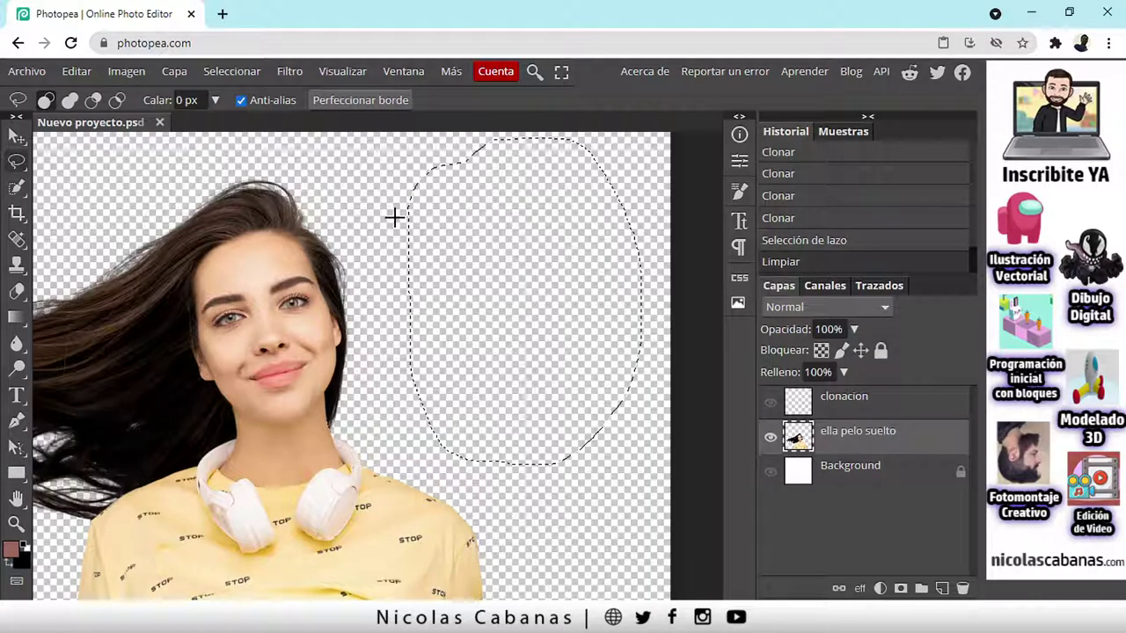
{"action": "left_click", "coordinate": [232, 70]}
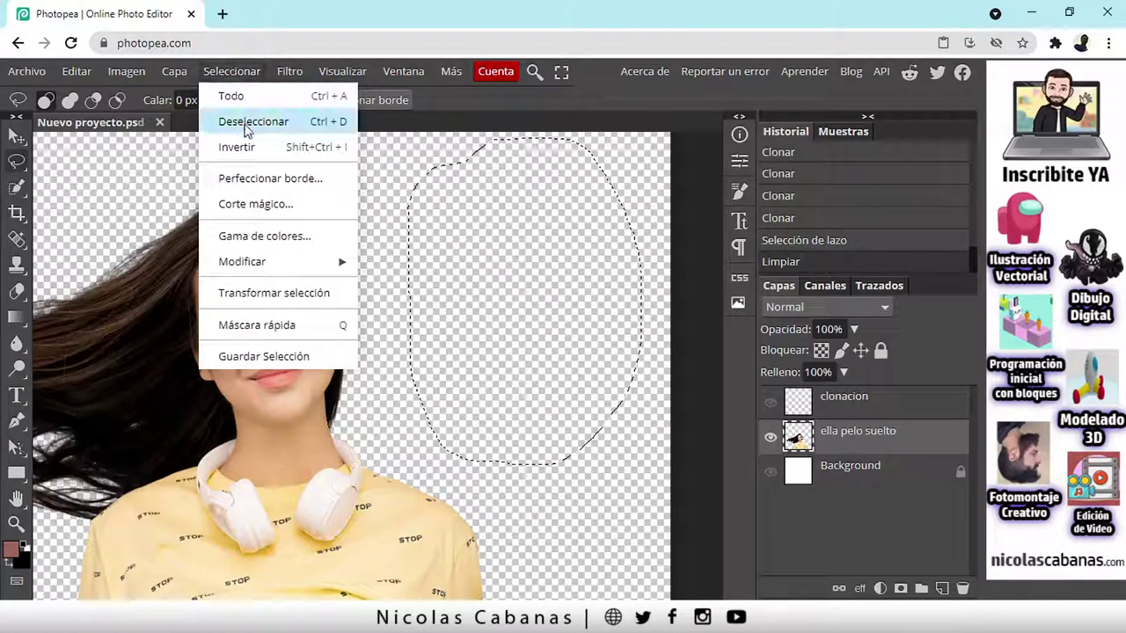
{"action": "left_click", "coordinate": [256, 123]}
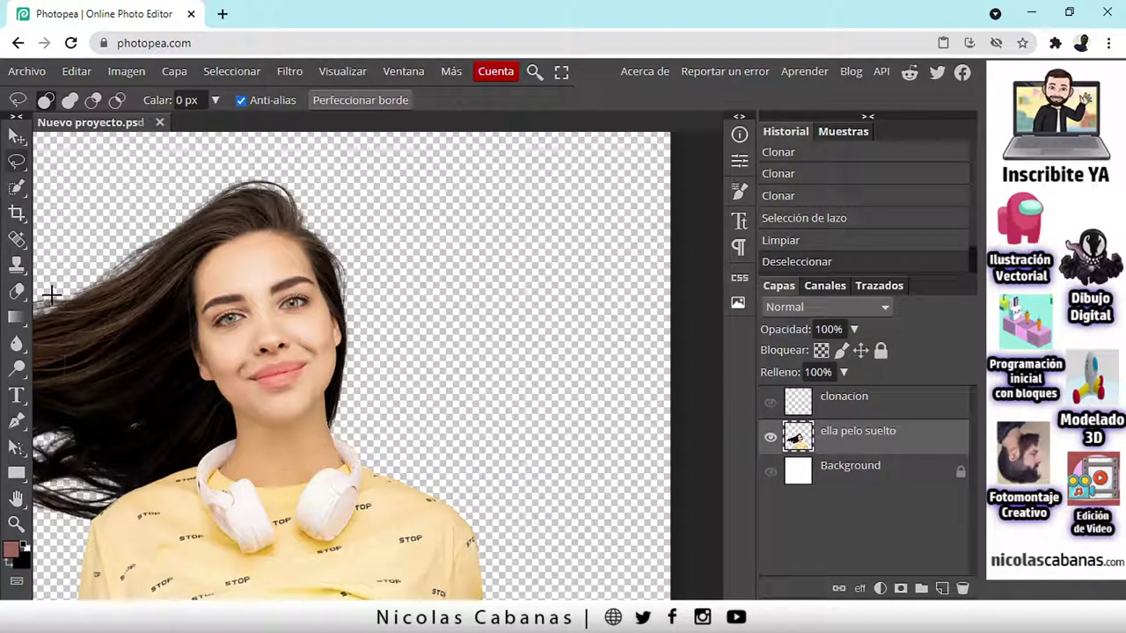
Step: Reactivate the Clonar tool and leave its source on Capa actual
{"action": "left_click", "coordinate": [16, 264]}
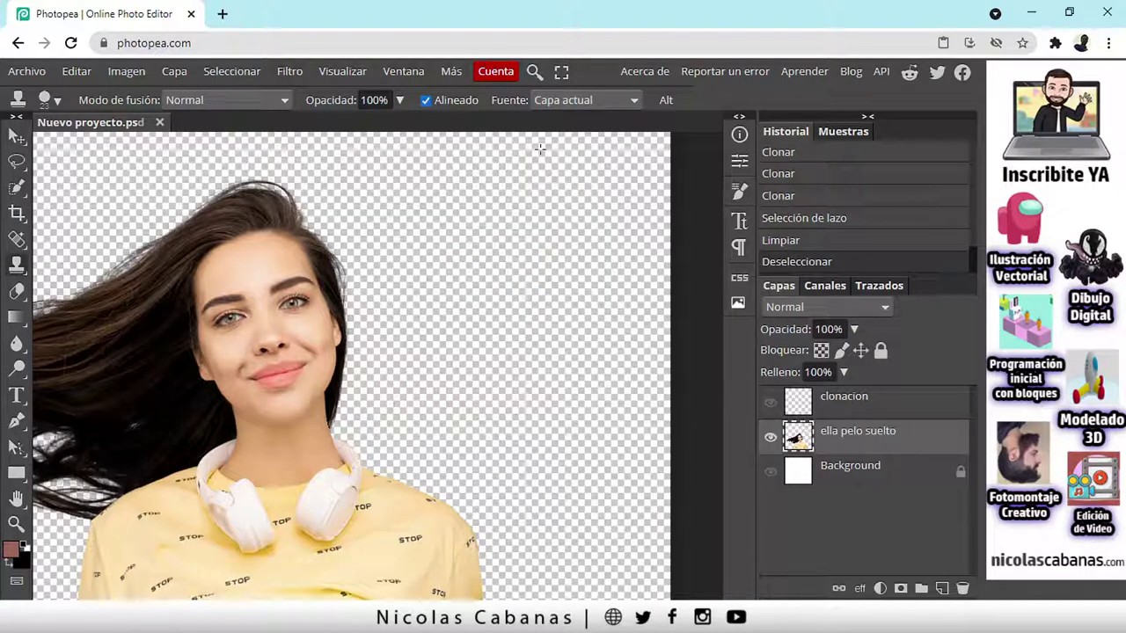
{"action": "left_click", "coordinate": [565, 99]}
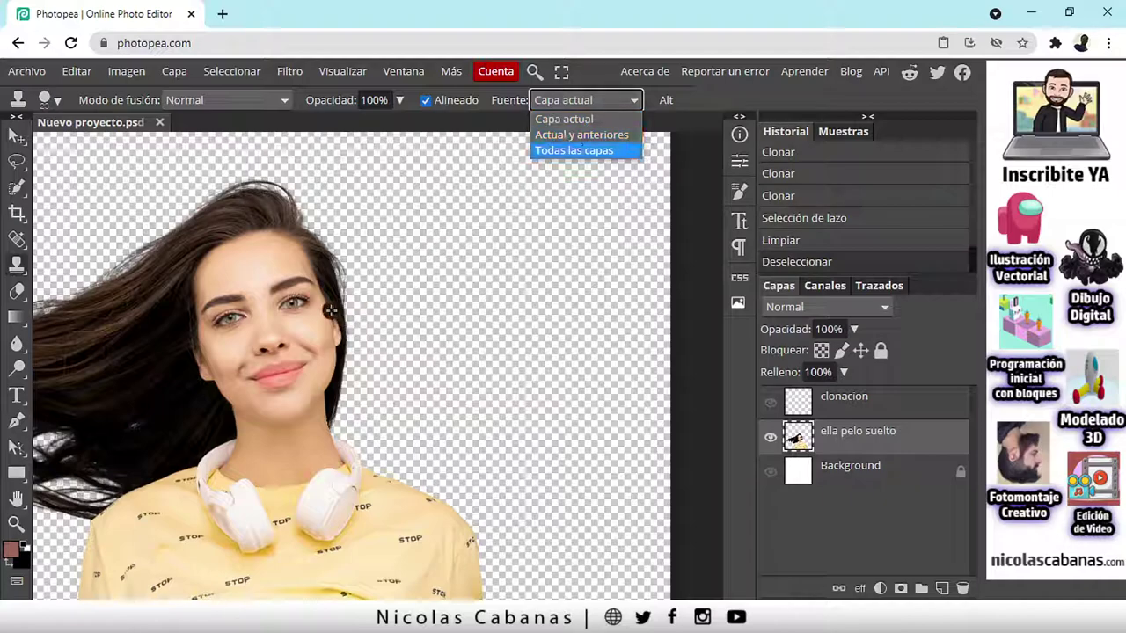
{"action": "left_click", "coordinate": [601, 119]}
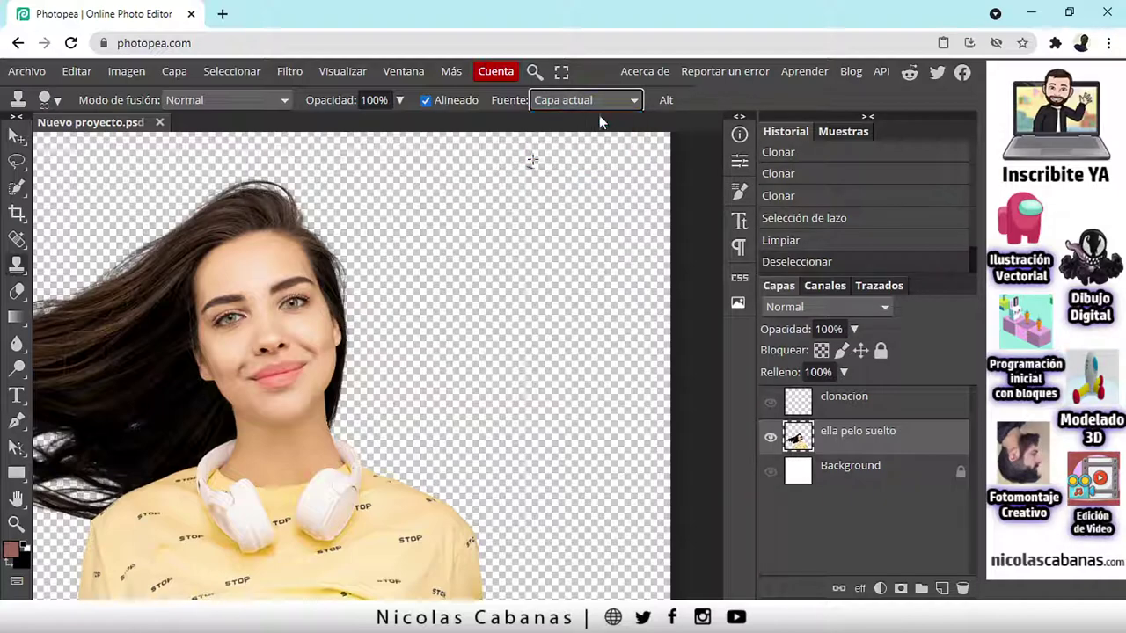
Step: Sample the woman's eye nearer the loose checkered area and clone it with hard edges onto the middle of her forehead
{"action": "scroll", "coordinate": [197, 279], "scroll_direction": "up", "scroll_amount": 3}
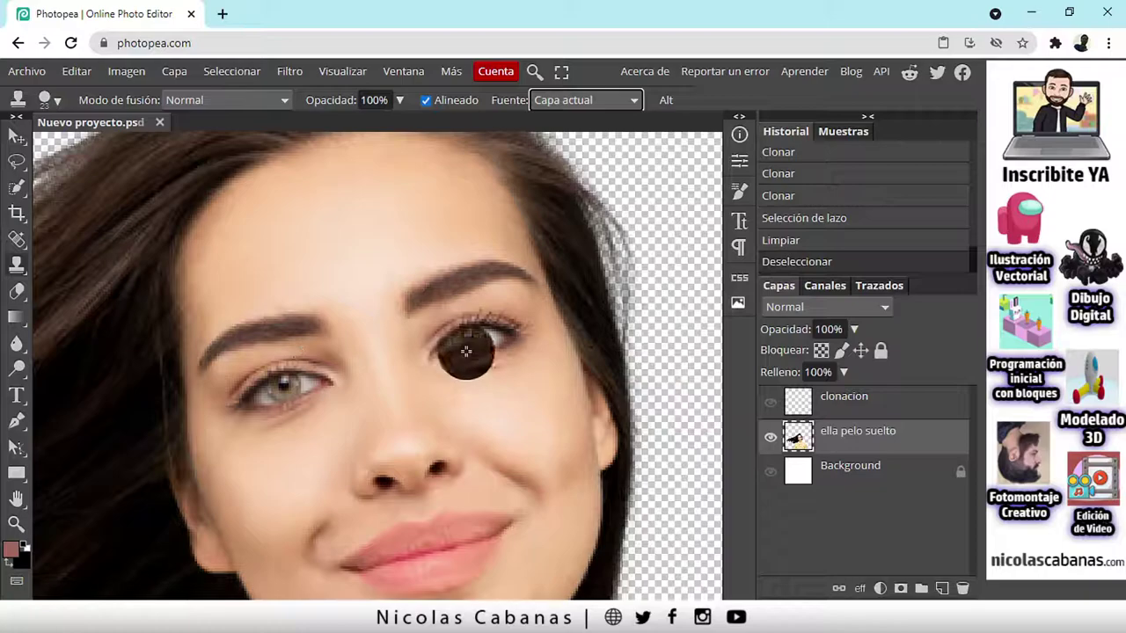
{"action": "left_click", "coordinate": [665, 100]}
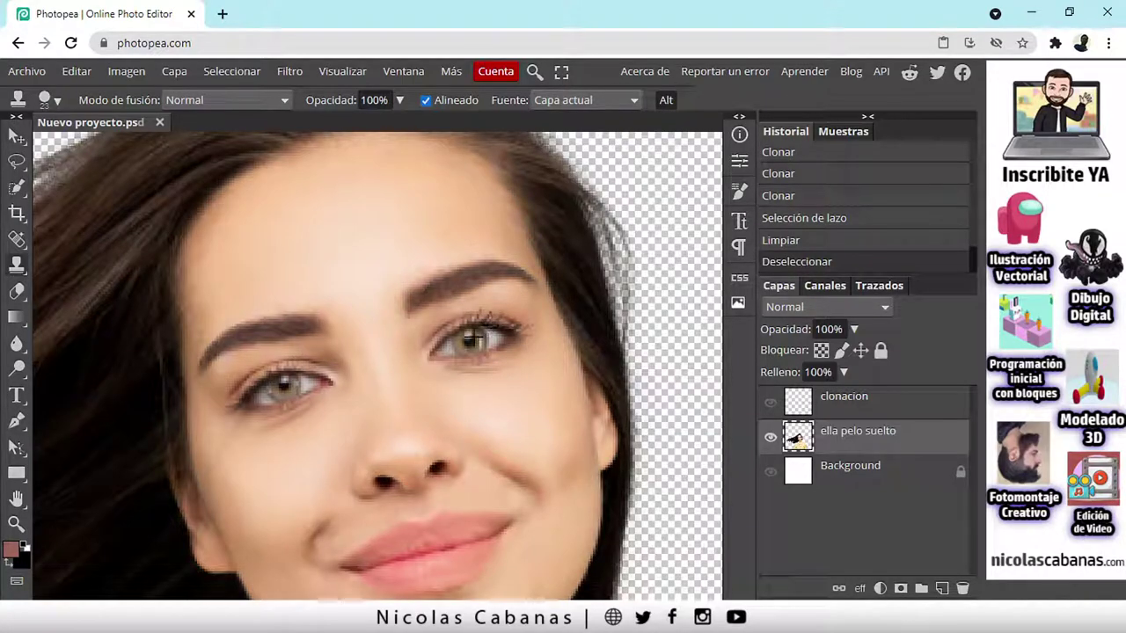
{"action": "left_click", "coordinate": [471, 337]}
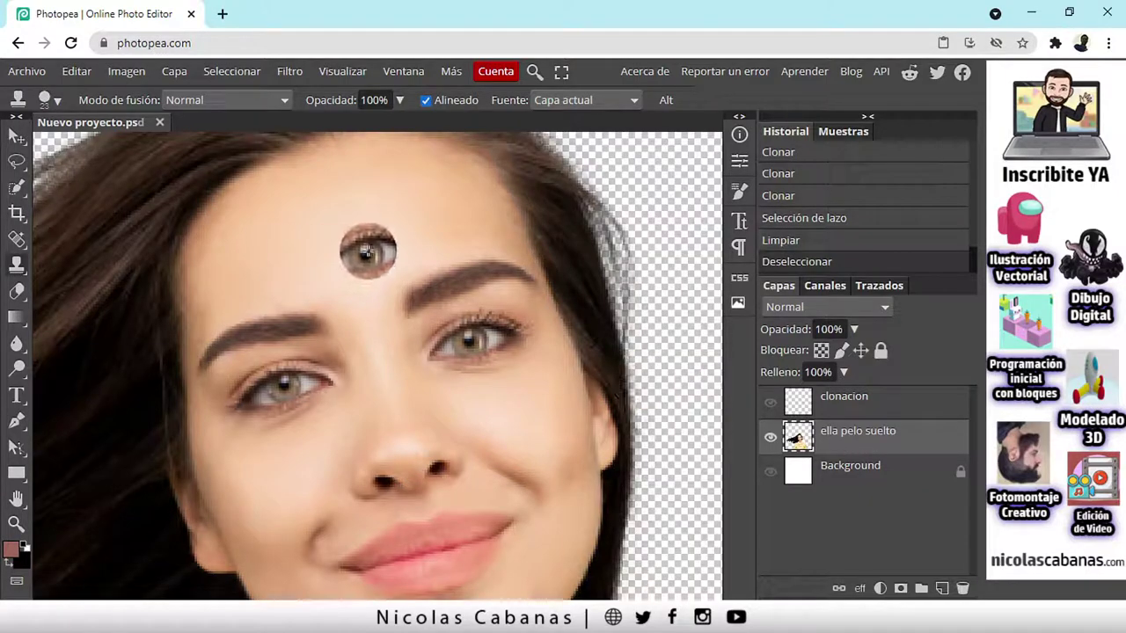
{"action": "mouse_move", "coordinate": [364, 246]}
{"action": "left_mouse_down"}
{"action": "mouse_move", "coordinate": [352, 241]}
{"action": "mouse_move", "coordinate": [369, 231]}
{"action": "mouse_move", "coordinate": [356, 248]}
{"action": "left_mouse_up"}
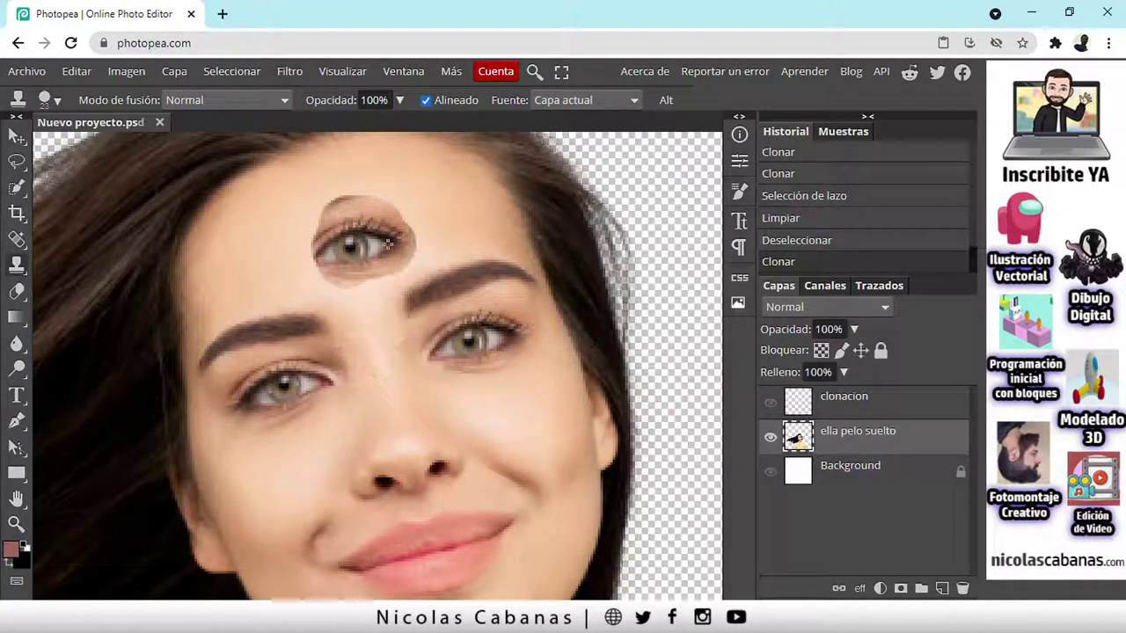
Step: Lower the clone brush's hardness and clone the eye together with its eyebrow softly over the forehead
{"action": "left_click", "coordinate": [56, 100]}
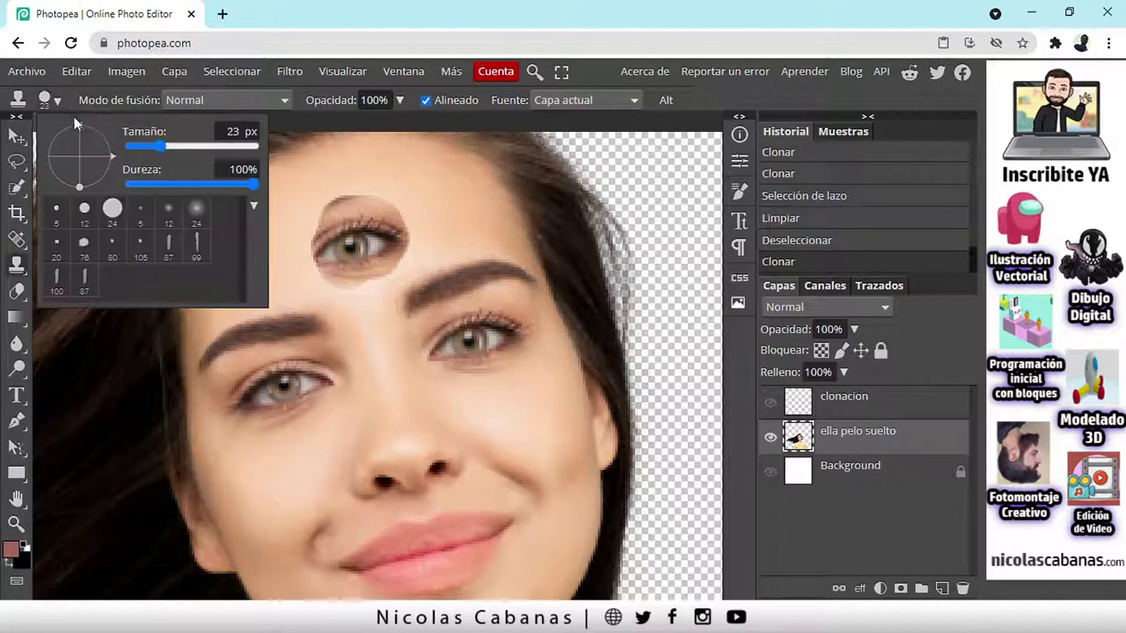
{"action": "left_click_drag", "start_coordinate": [249, 183], "coordinate": [161, 184]}
{"action": "mouse_move", "coordinate": [310, 195]}
{"action": "left_mouse_down"}
{"action": "mouse_move", "coordinate": [340, 207]}
{"action": "mouse_move", "coordinate": [316, 241]}
{"action": "mouse_move", "coordinate": [339, 264]}
{"action": "mouse_move", "coordinate": [322, 275]}
{"action": "mouse_move", "coordinate": [302, 246]}
{"action": "mouse_move", "coordinate": [317, 274]}
{"action": "mouse_move", "coordinate": [385, 265]}
{"action": "mouse_move", "coordinate": [405, 239]}
{"action": "mouse_move", "coordinate": [379, 197]}
{"action": "mouse_move", "coordinate": [338, 203]}
{"action": "mouse_move", "coordinate": [315, 263]}
{"action": "mouse_move", "coordinate": [373, 262]}
{"action": "mouse_move", "coordinate": [404, 249]}
{"action": "mouse_move", "coordinate": [412, 202]}
{"action": "mouse_move", "coordinate": [375, 181]}
{"action": "mouse_move", "coordinate": [311, 195]}
{"action": "mouse_move", "coordinate": [288, 231]}
{"action": "mouse_move", "coordinate": [309, 269]}
{"action": "mouse_move", "coordinate": [352, 271]}
{"action": "mouse_move", "coordinate": [401, 238]}
{"action": "left_mouse_up"}
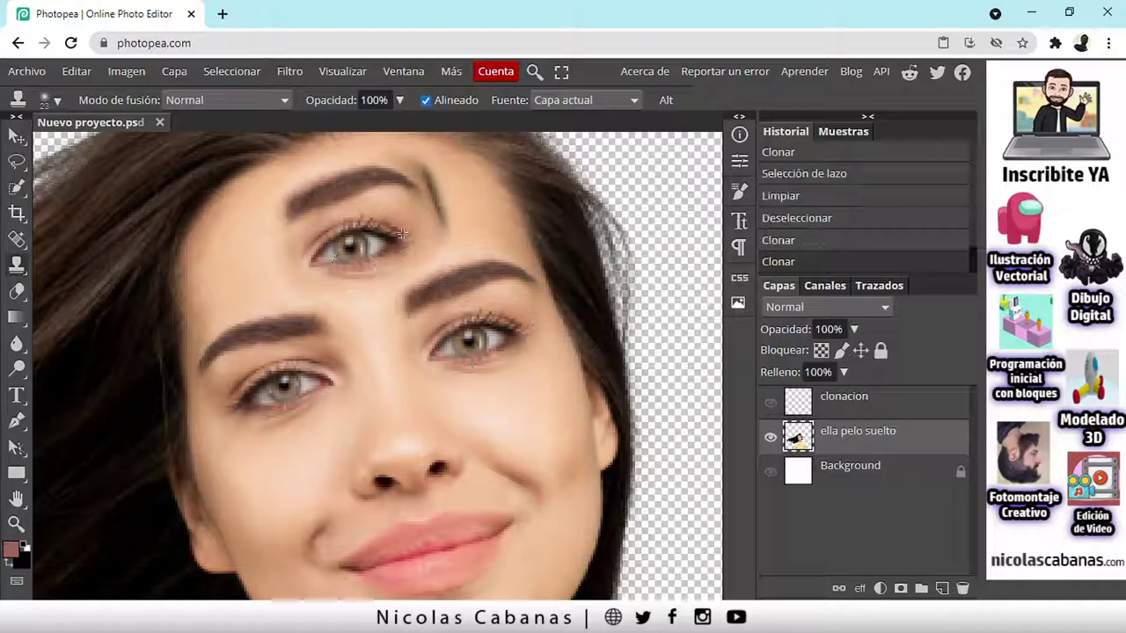
Step: Raise the brush hardness back up and revert the history to Deseleccionar, removing both forehead clone strokes
{"action": "left_click", "coordinate": [57, 102]}
{"action": "left_click_drag", "start_coordinate": [170, 184], "coordinate": [257, 184]}
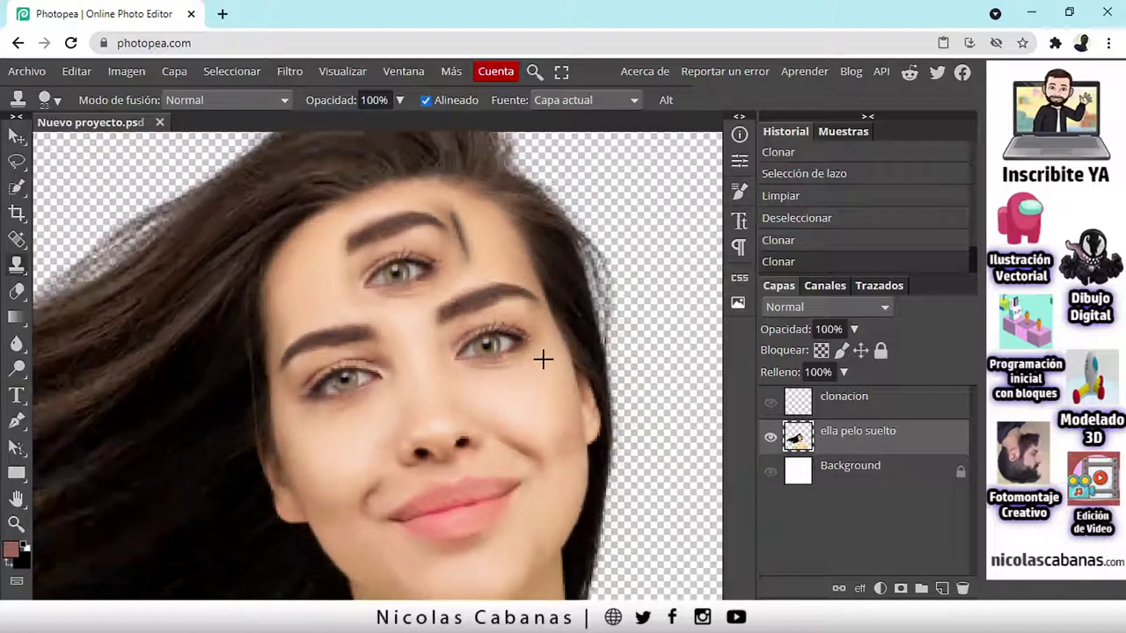
{"action": "scroll", "coordinate": [543, 360], "scroll_direction": "down", "scroll_amount": 2}
{"action": "left_click_drag", "start_coordinate": [361, 330], "coordinate": [281, 330]}
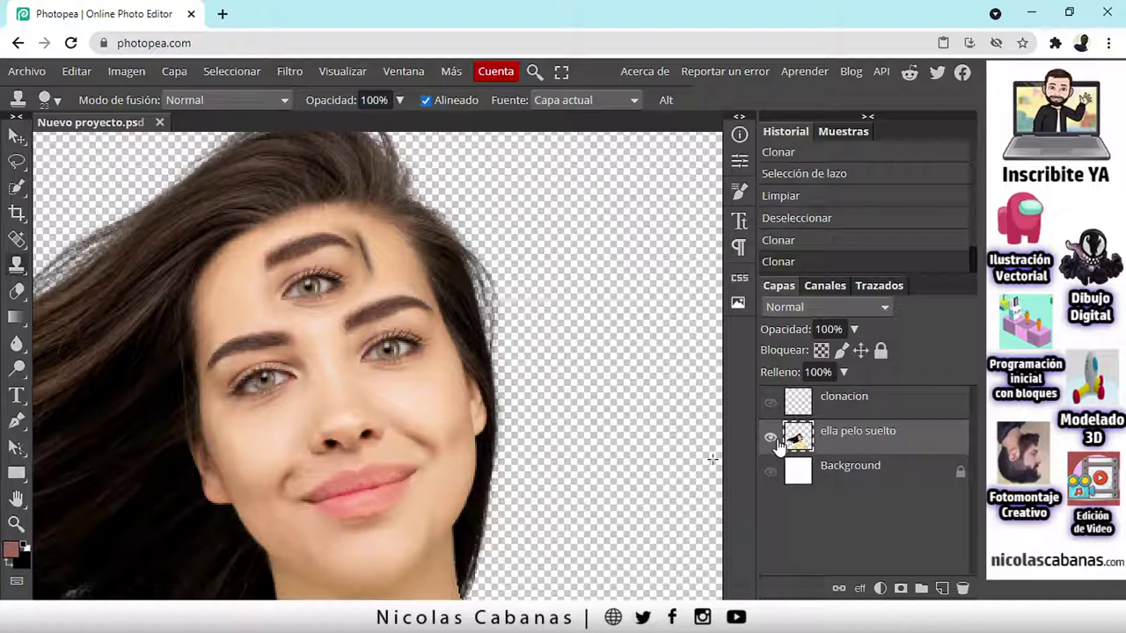
{"action": "left_click", "coordinate": [807, 239]}
{"action": "left_click", "coordinate": [808, 220]}
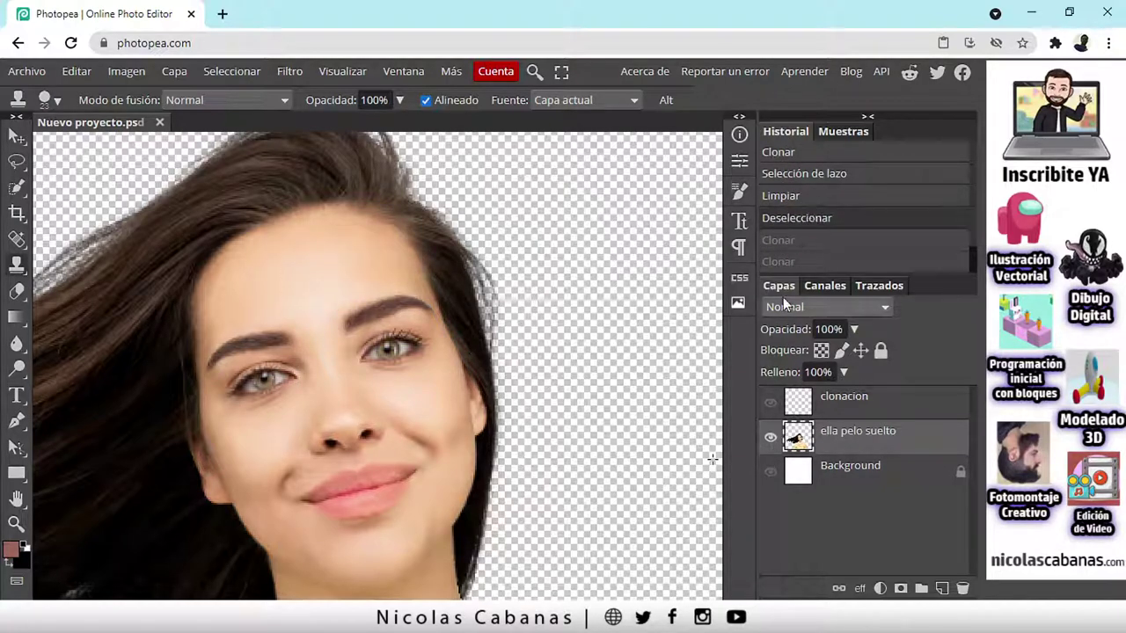
Step: Select the "clonacion" layer, make it visible, and set the Clonar source to Actual y anteriores
{"action": "scroll", "coordinate": [554, 396], "scroll_direction": "down", "scroll_amount": 5}
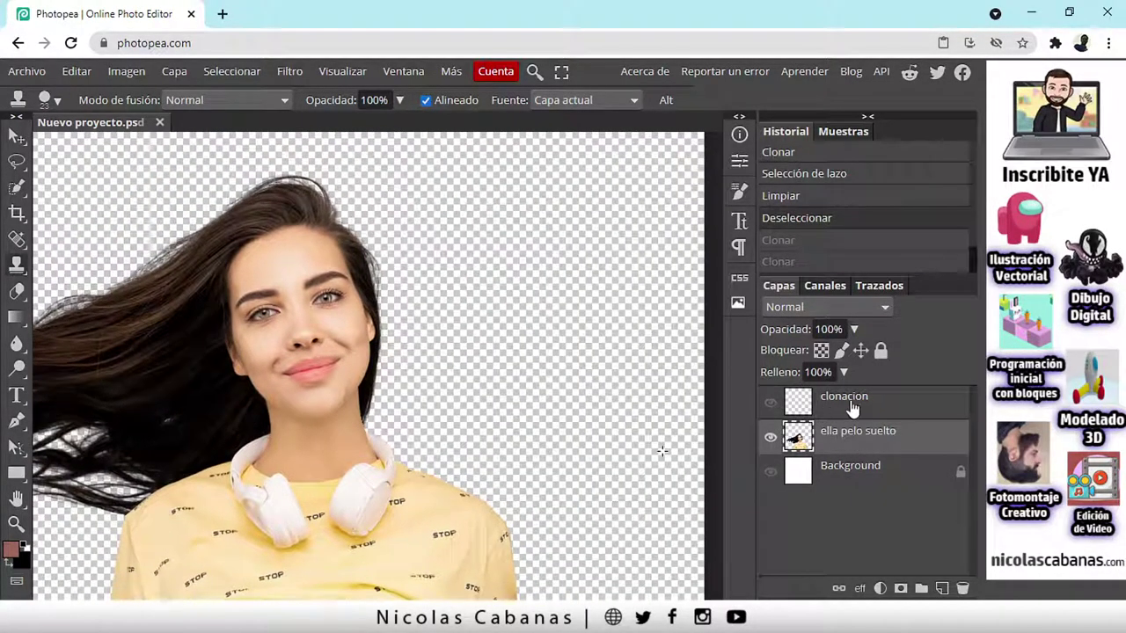
{"action": "left_click", "coordinate": [850, 403]}
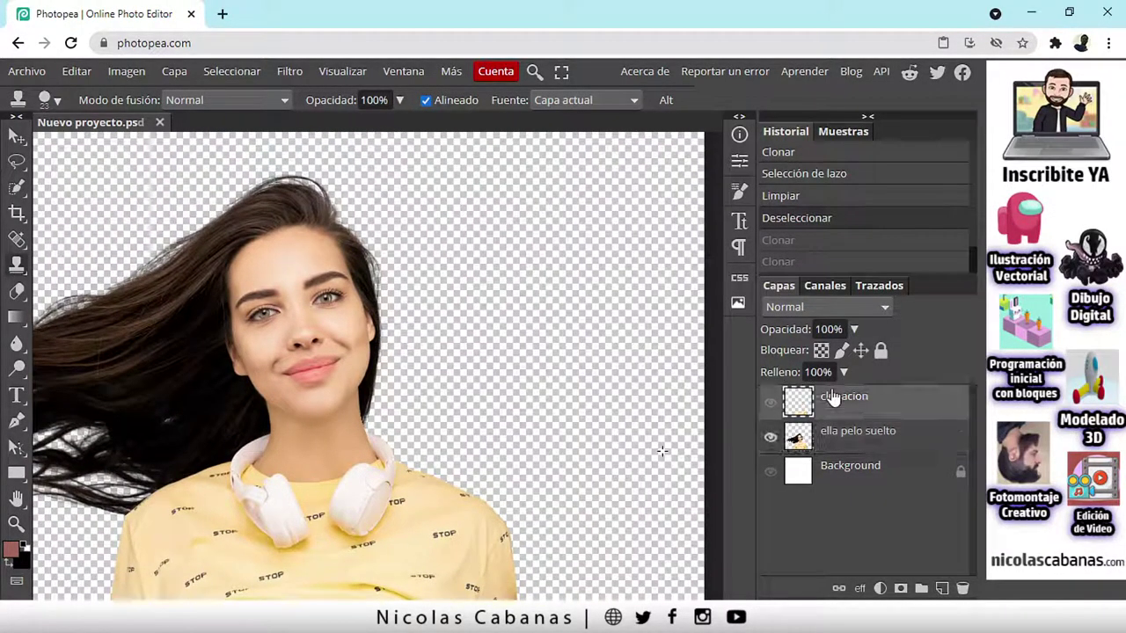
{"action": "left_click", "coordinate": [772, 404]}
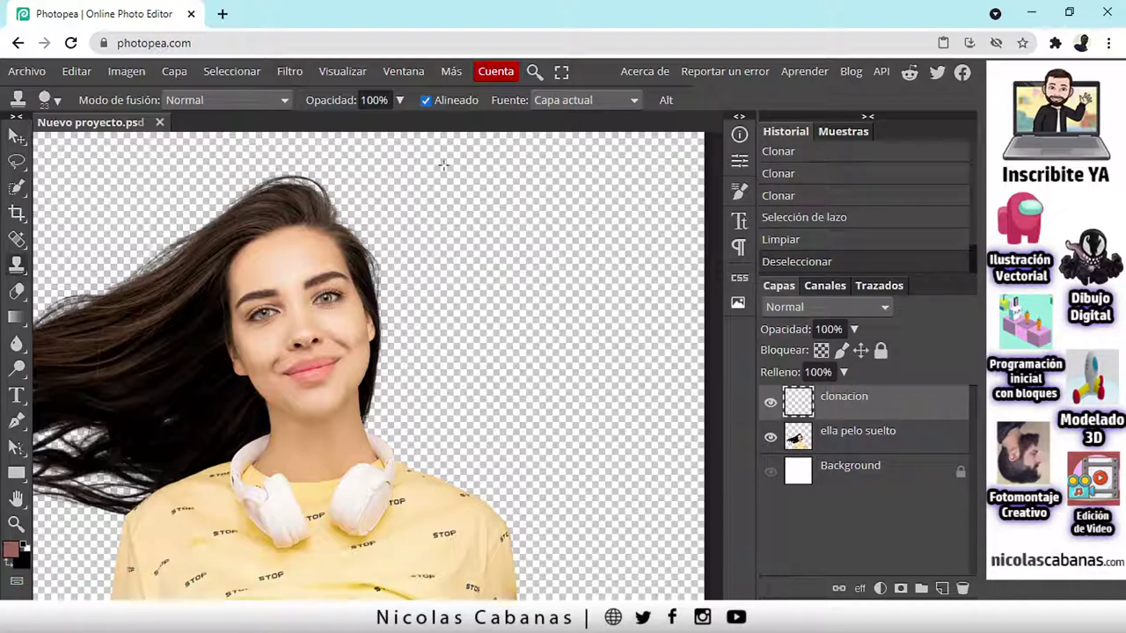
{"action": "left_click", "coordinate": [582, 102]}
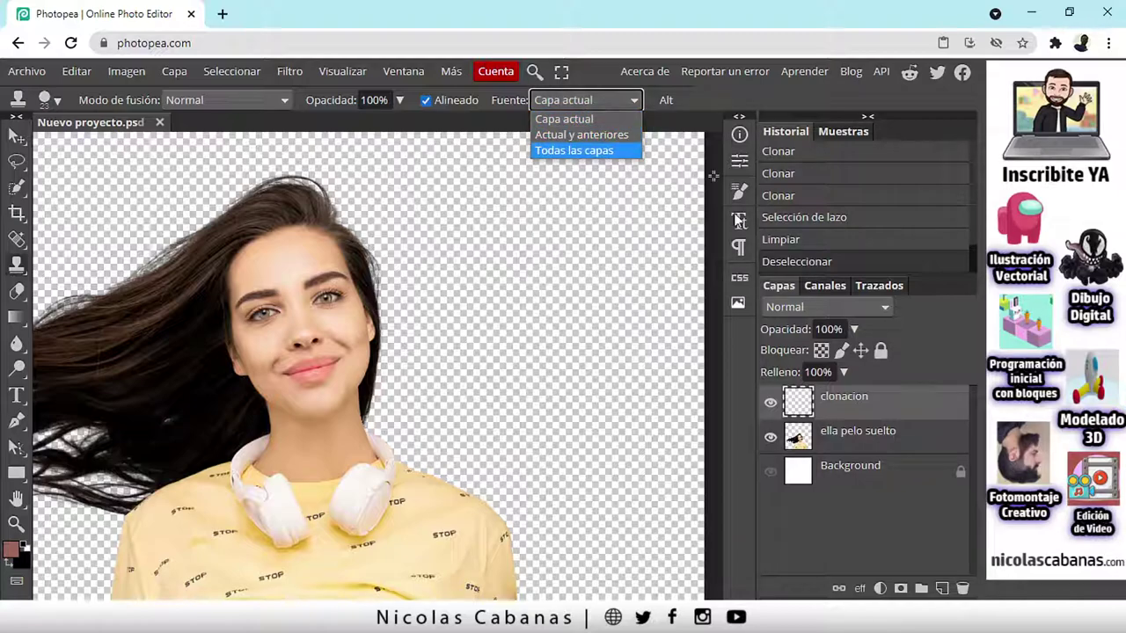
{"action": "left_click", "coordinate": [590, 139]}
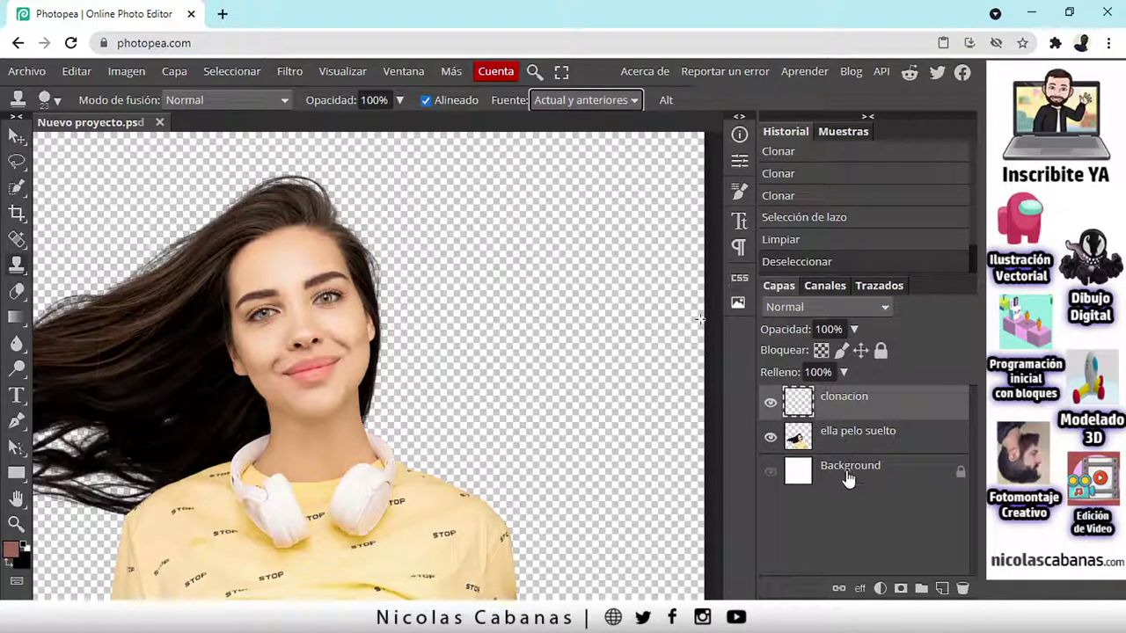
Step: Show the Background layer, sample the woman's eye, and clone part of her face, hair and the white backdrop beside her
{"action": "left_click", "coordinate": [771, 473]}
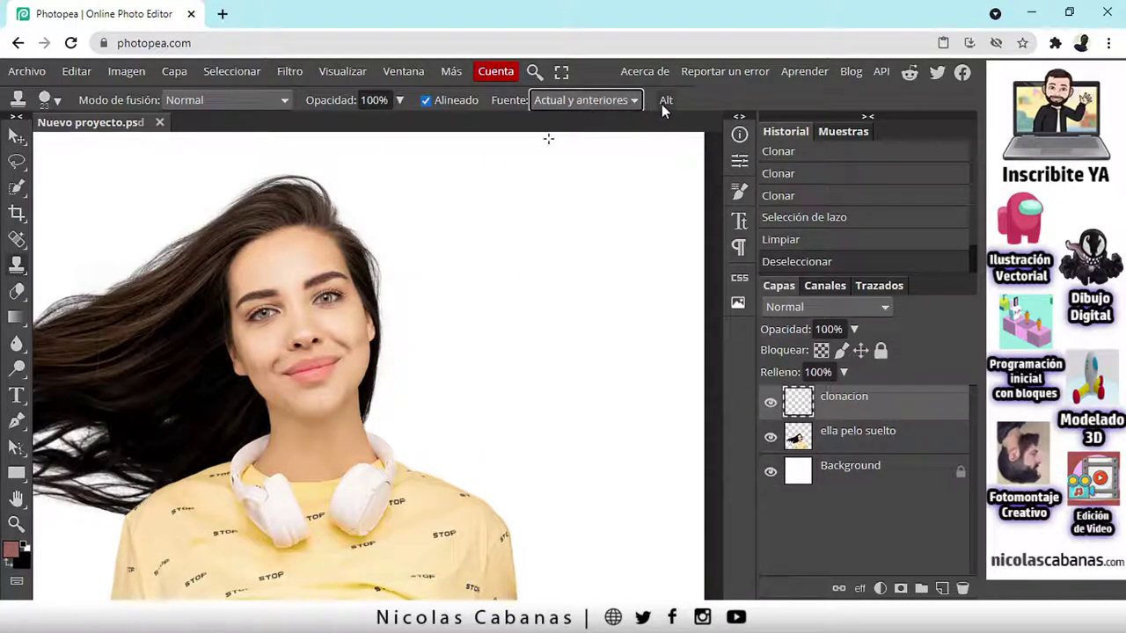
{"action": "left_click", "coordinate": [327, 299]}
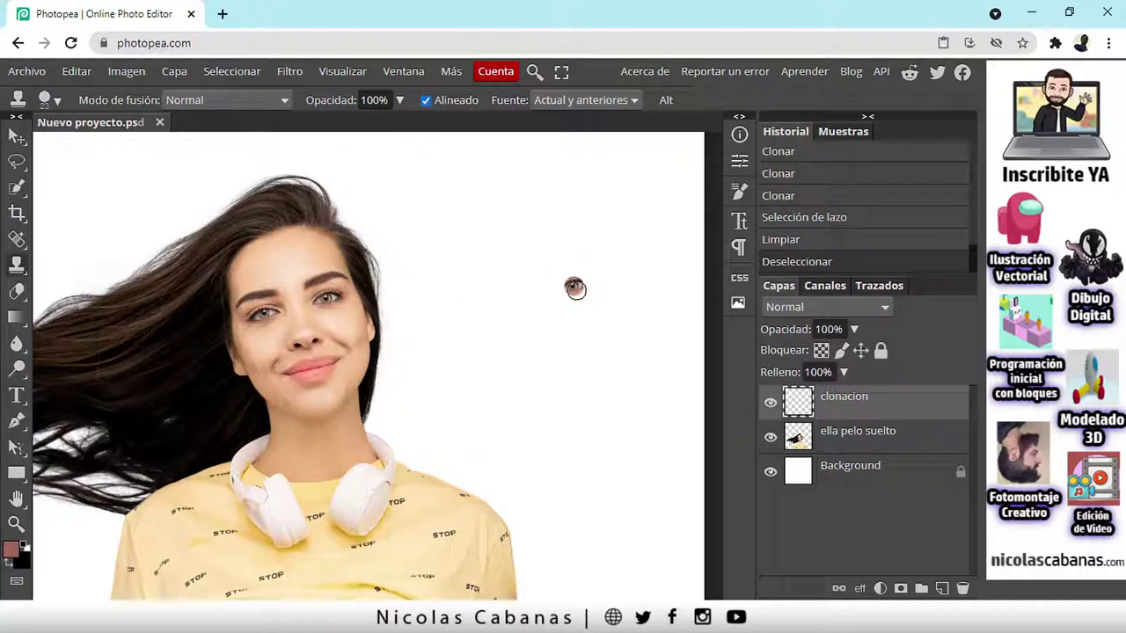
{"action": "mouse_move", "coordinate": [575, 289]}
{"action": "left_mouse_down"}
{"action": "mouse_move", "coordinate": [594, 277]}
{"action": "mouse_move", "coordinate": [560, 252]}
{"action": "mouse_move", "coordinate": [616, 258]}
{"action": "mouse_move", "coordinate": [622, 292]}
{"action": "mouse_move", "coordinate": [576, 291]}
{"action": "mouse_move", "coordinate": [602, 255]}
{"action": "mouse_move", "coordinate": [598, 227]}
{"action": "mouse_move", "coordinate": [613, 228]}
{"action": "mouse_move", "coordinate": [625, 161]}
{"action": "mouse_move", "coordinate": [614, 304]}
{"action": "left_mouse_up"}
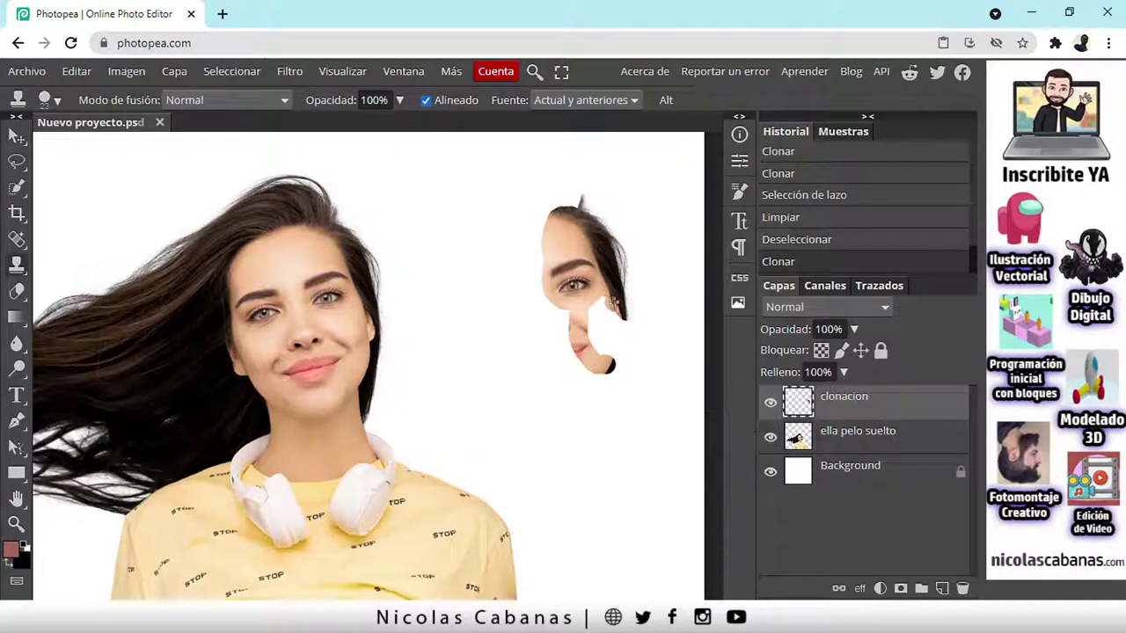
Step: Hide Background and "ella pelo suelto" to inspect the cloned area, and revert the history to Deseleccionar
{"action": "left_click", "coordinate": [771, 474]}
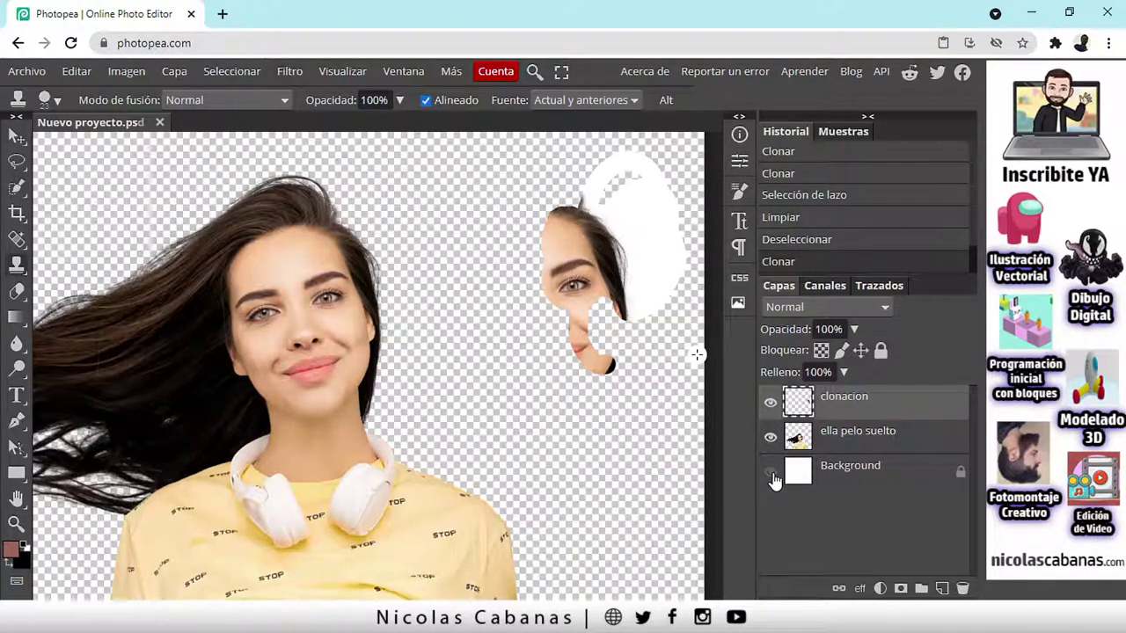
{"action": "left_click", "coordinate": [770, 438]}
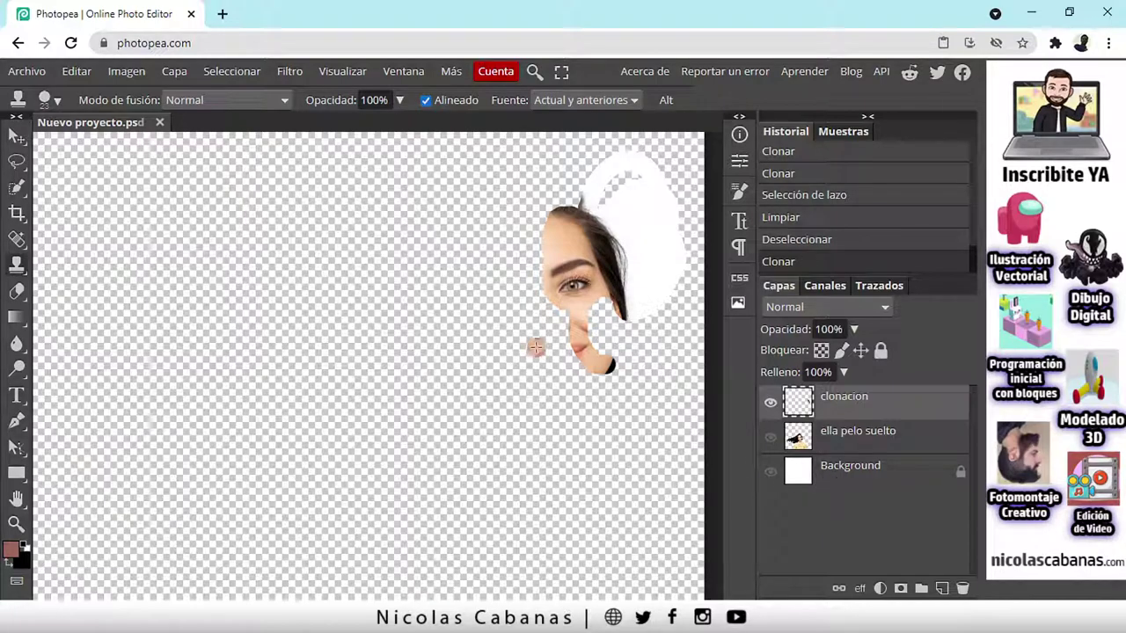
{"action": "left_click", "coordinate": [796, 239]}
{"action": "left_click", "coordinate": [802, 216]}
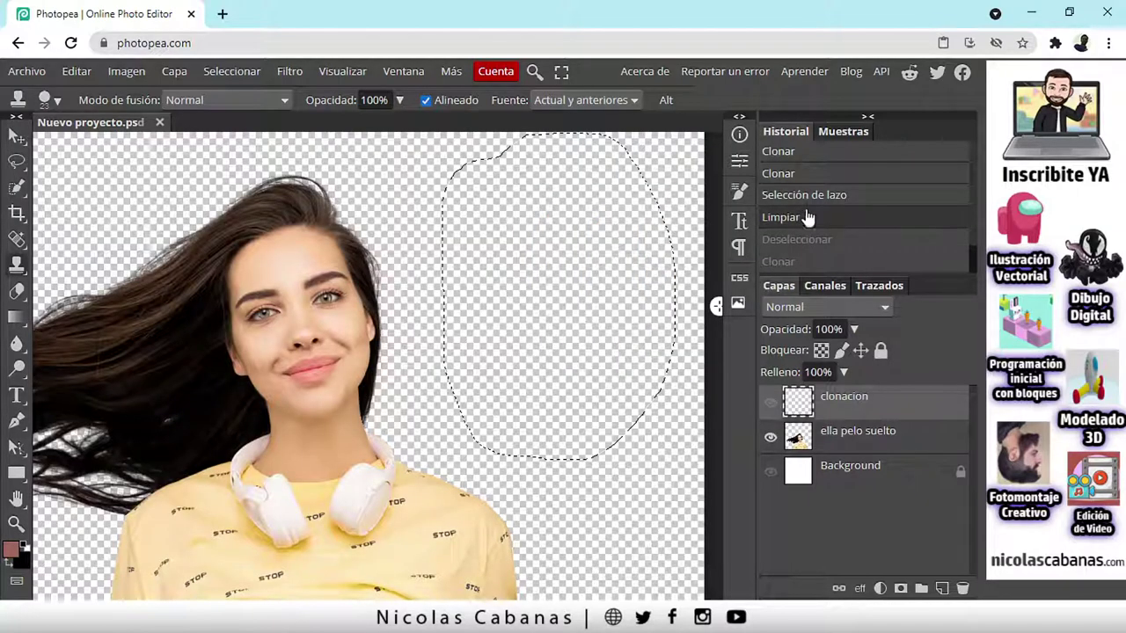
{"action": "left_click", "coordinate": [814, 241]}
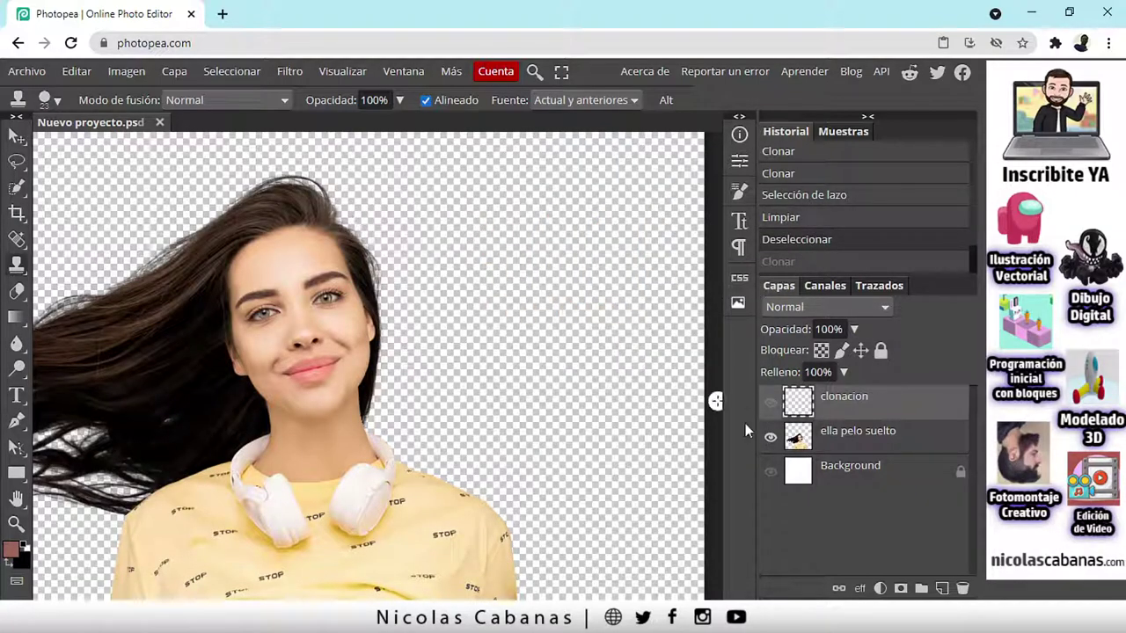
Step: With Background hidden, sample the woman's eye, clone it beside her onto the "clonacion" layer, and make that layer visible
{"action": "left_click", "coordinate": [771, 472]}
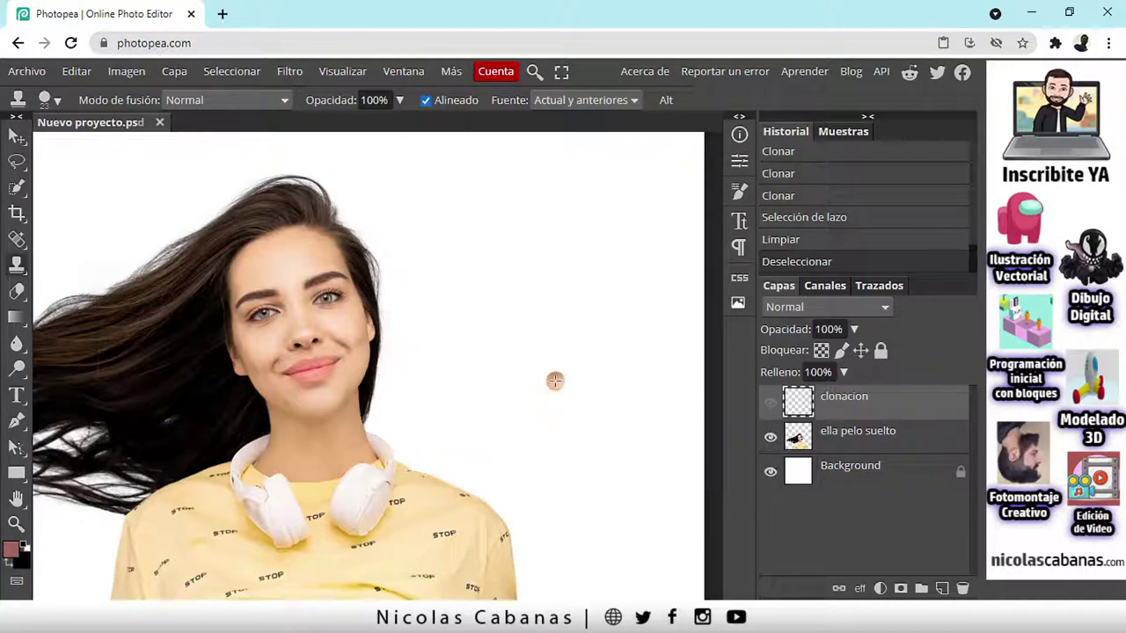
{"action": "left_click", "coordinate": [771, 472]}
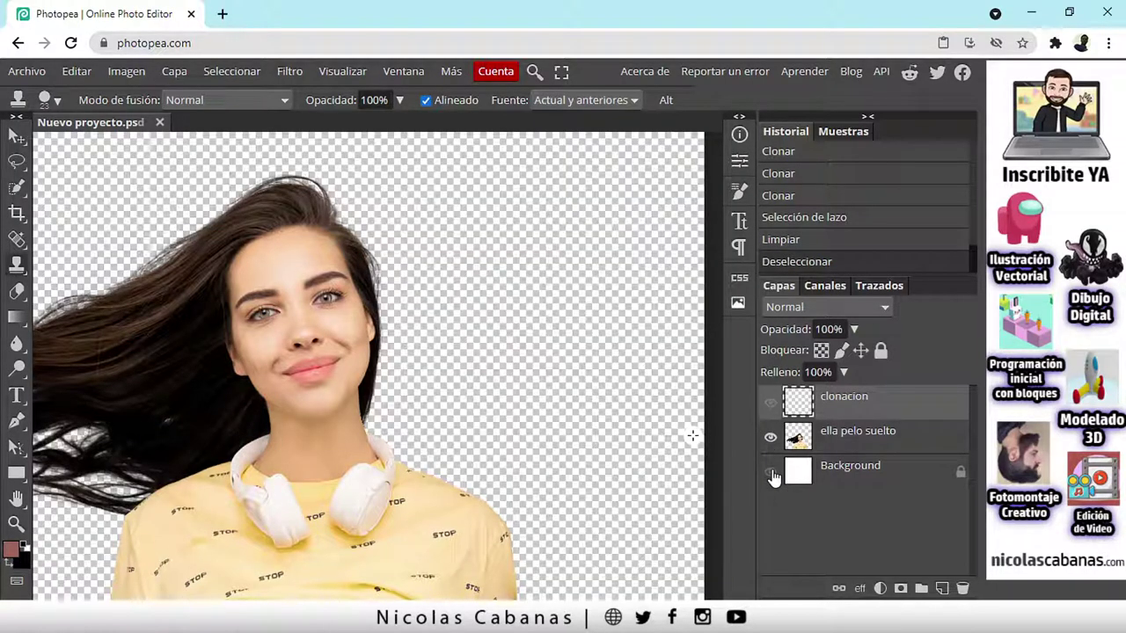
{"action": "left_click", "coordinate": [666, 101]}
{"action": "left_click", "coordinate": [332, 297]}
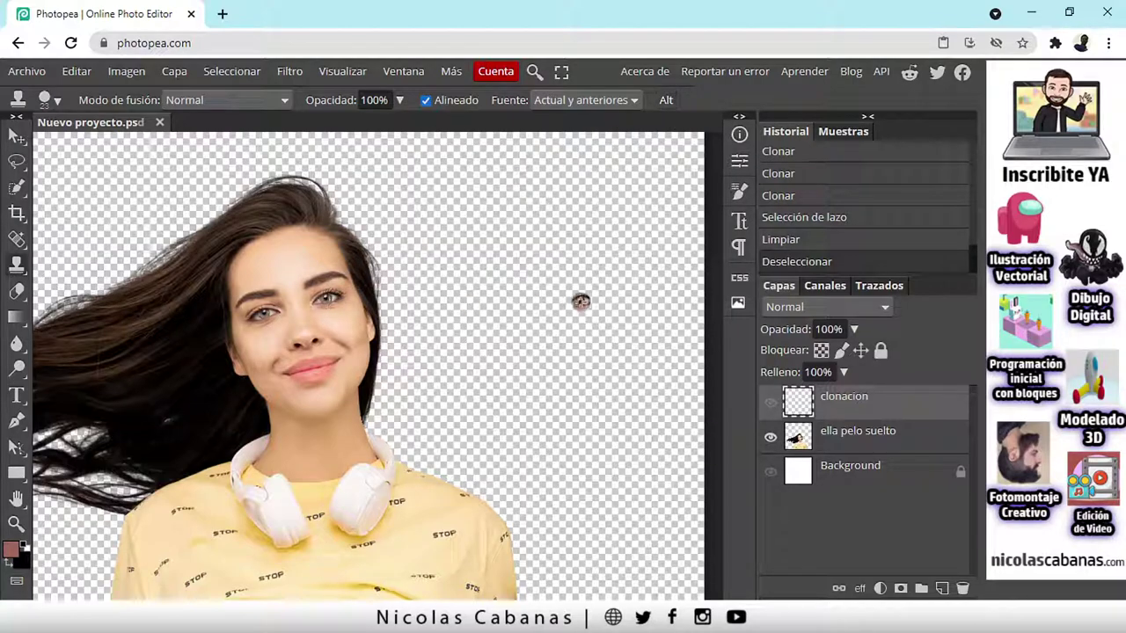
{"action": "mouse_move", "coordinate": [626, 267]}
{"action": "left_mouse_down"}
{"action": "mouse_move", "coordinate": [610, 281]}
{"action": "mouse_move", "coordinate": [627, 291]}
{"action": "left_mouse_up"}
{"action": "left_click", "coordinate": [770, 402]}
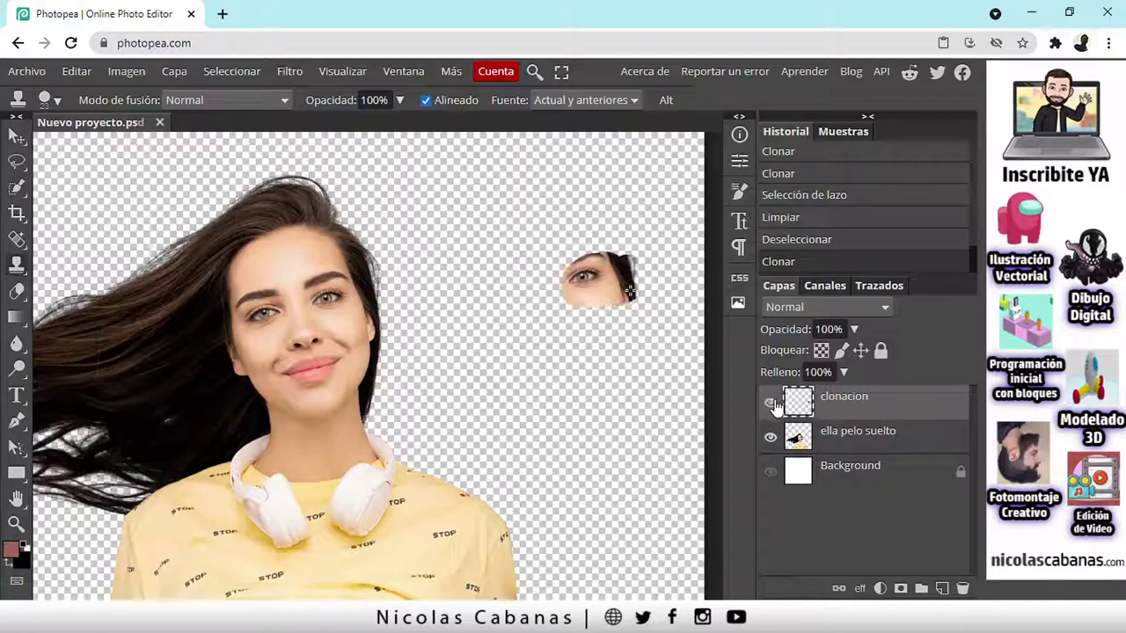
Step: Extend the cloned eye with more forehead, eyebrow, hair and nose, and undo these added clone strokes
{"action": "mouse_move", "coordinate": [568, 256]}
{"action": "left_mouse_down"}
{"action": "mouse_move", "coordinate": [631, 274]}
{"action": "mouse_move", "coordinate": [593, 289]}
{"action": "mouse_move", "coordinate": [609, 298]}
{"action": "mouse_move", "coordinate": [580, 293]}
{"action": "mouse_move", "coordinate": [590, 238]}
{"action": "left_mouse_up"}
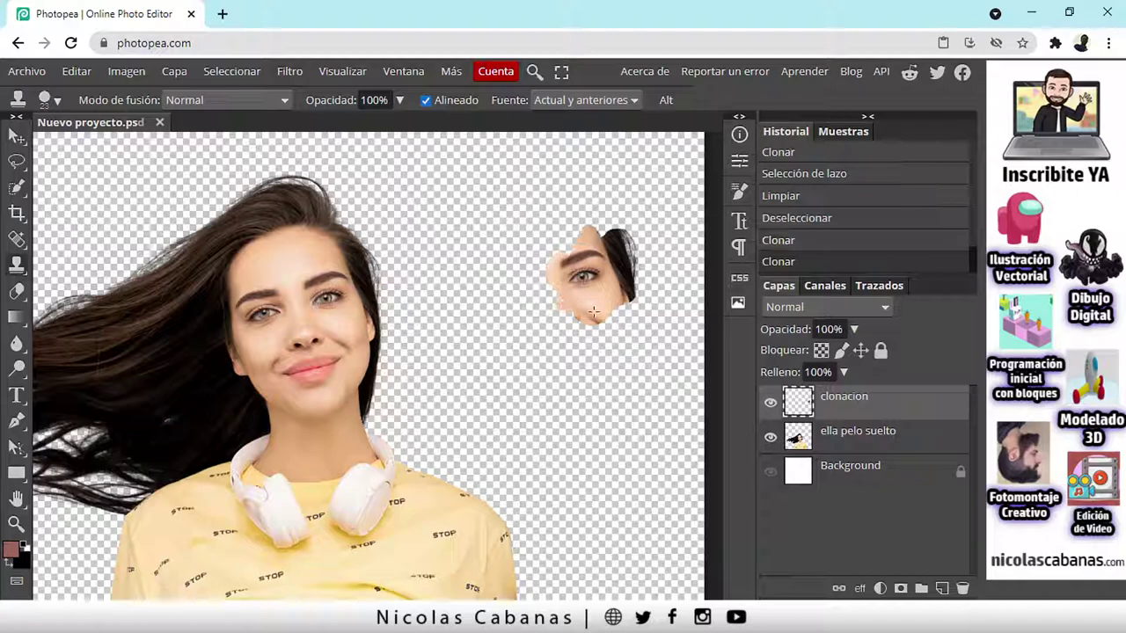
{"action": "left_click", "coordinate": [660, 246]}
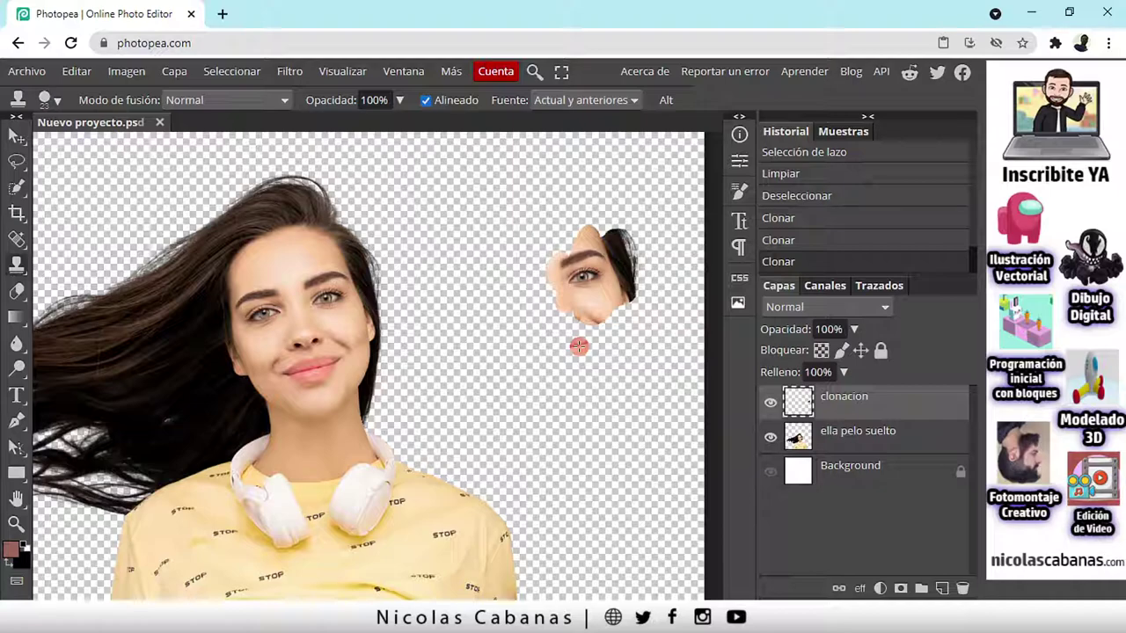
{"action": "left_click", "coordinate": [840, 238]}
{"action": "left_click", "coordinate": [841, 227]}
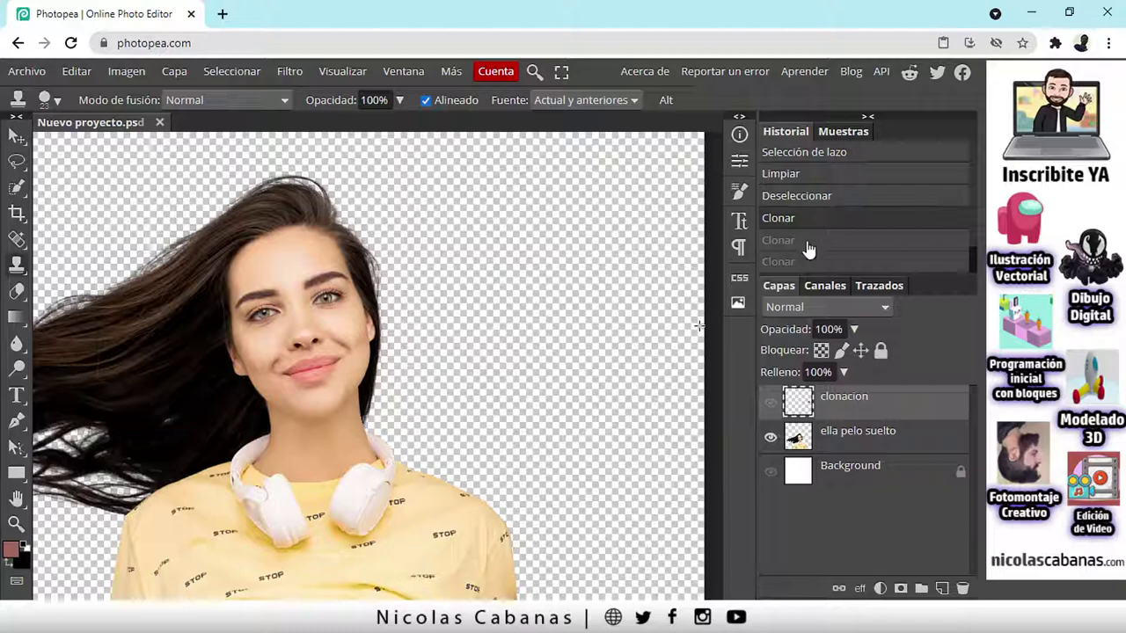
Step: Revert the history to Deseleccionar, try Todas las capas as the clone source, and set it back to Actual y anteriores
{"action": "left_click", "coordinate": [840, 203]}
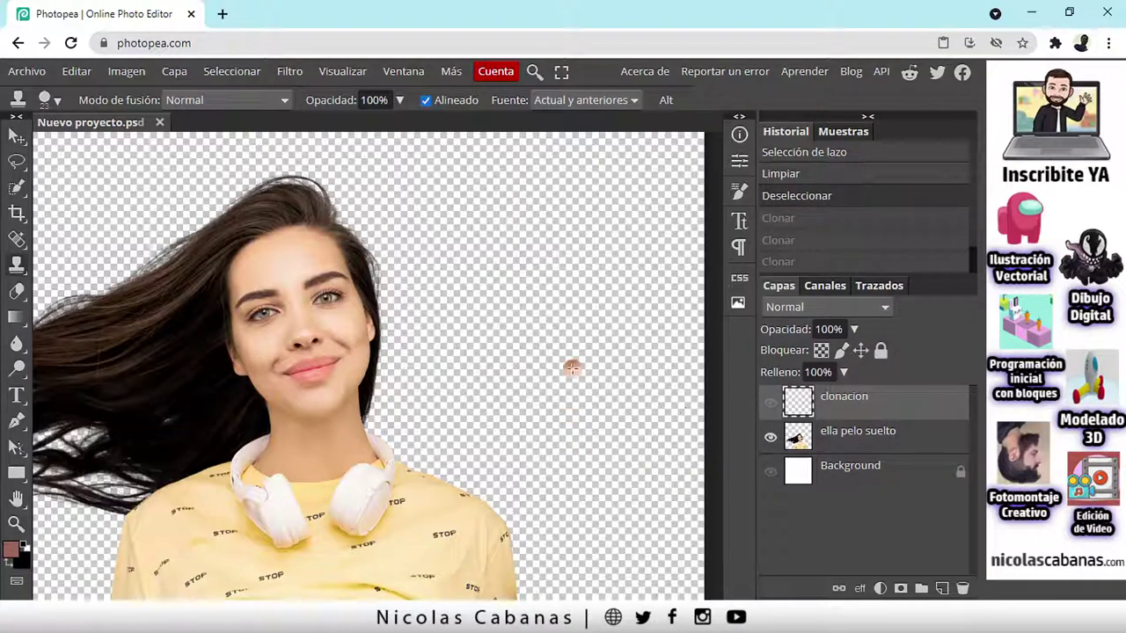
{"action": "left_click", "coordinate": [588, 102]}
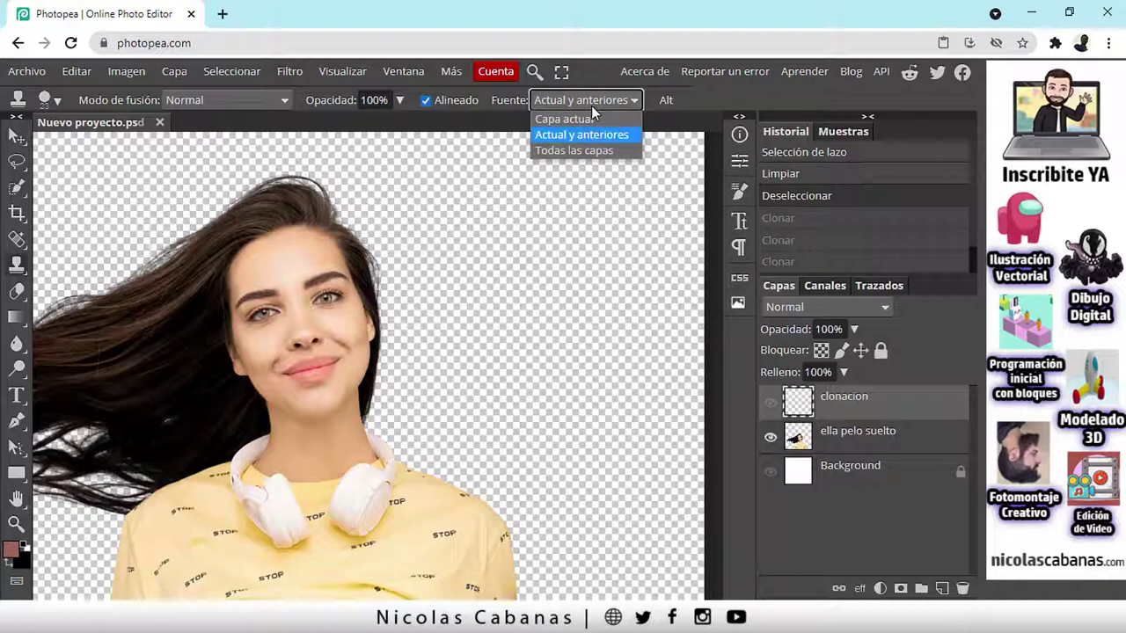
{"action": "left_click", "coordinate": [567, 153]}
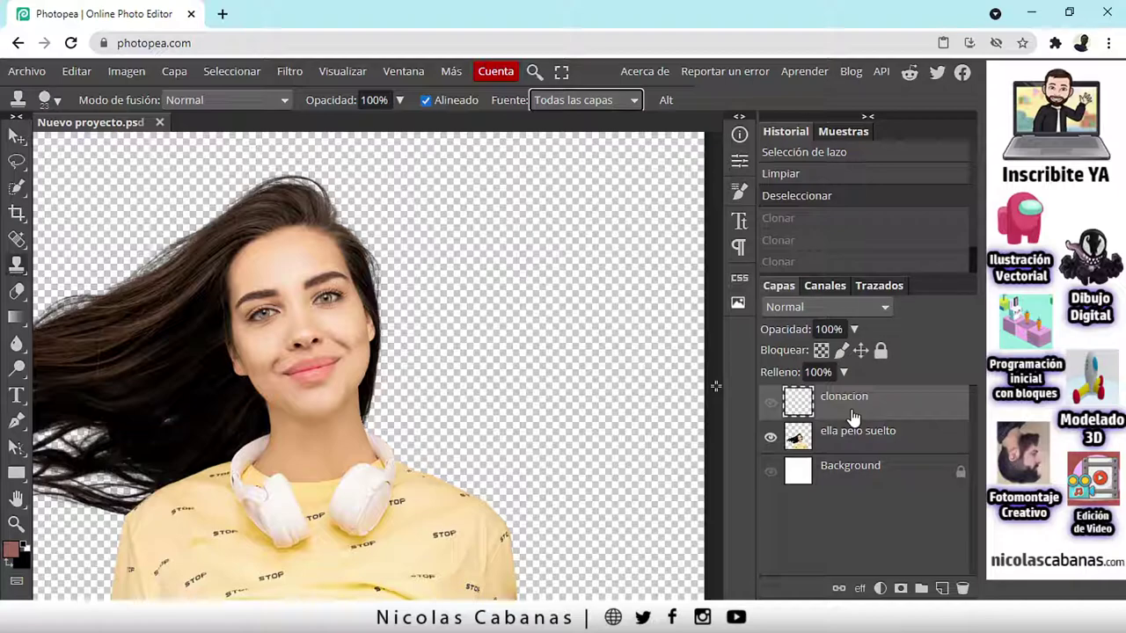
{"action": "left_click", "coordinate": [564, 103]}
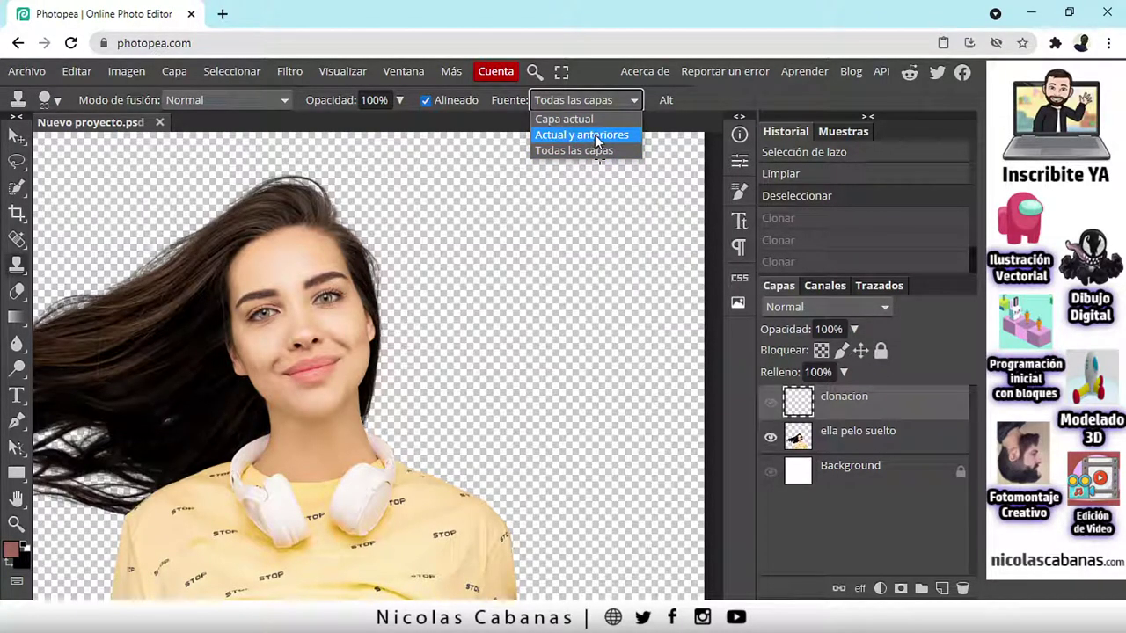
{"action": "left_click", "coordinate": [588, 137]}
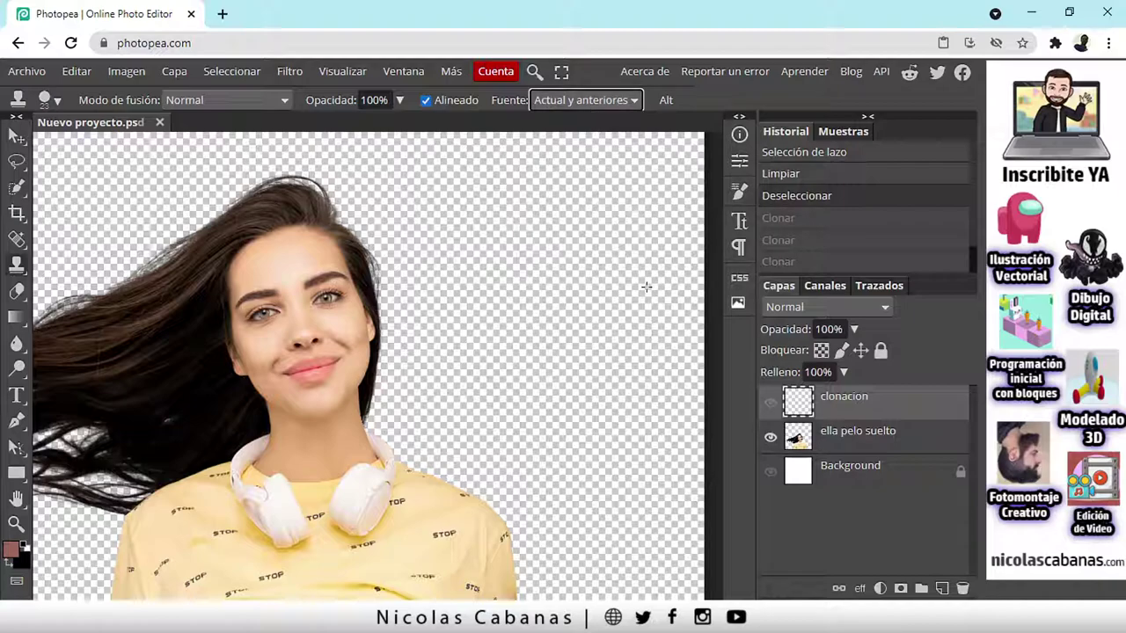
{"action": "left_click", "coordinate": [583, 100]}
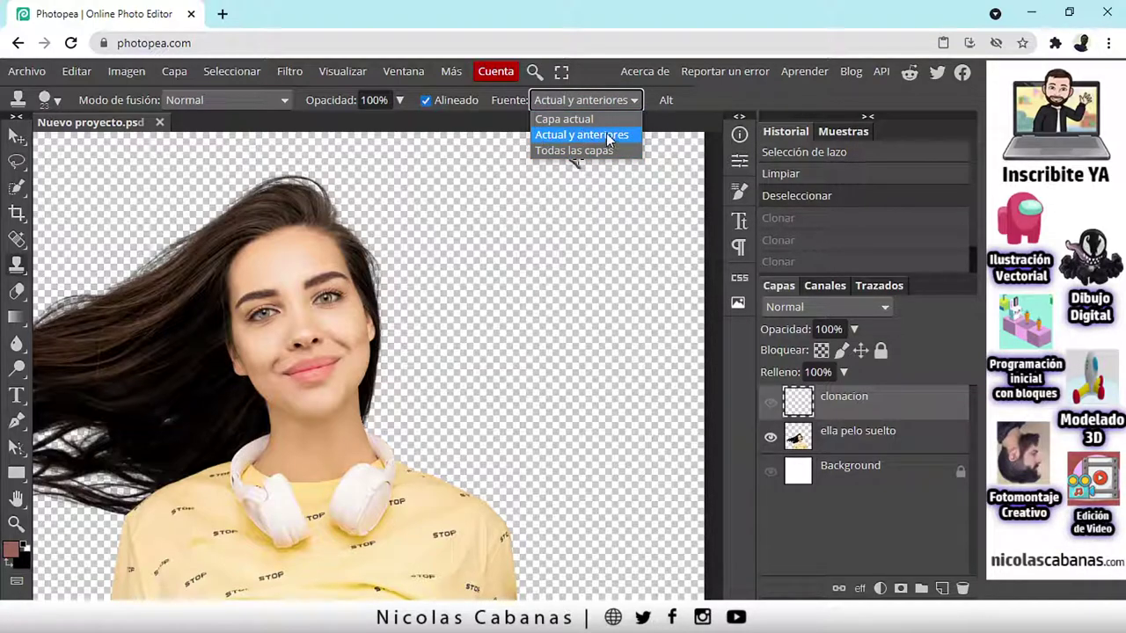
{"action": "left_click", "coordinate": [573, 136]}
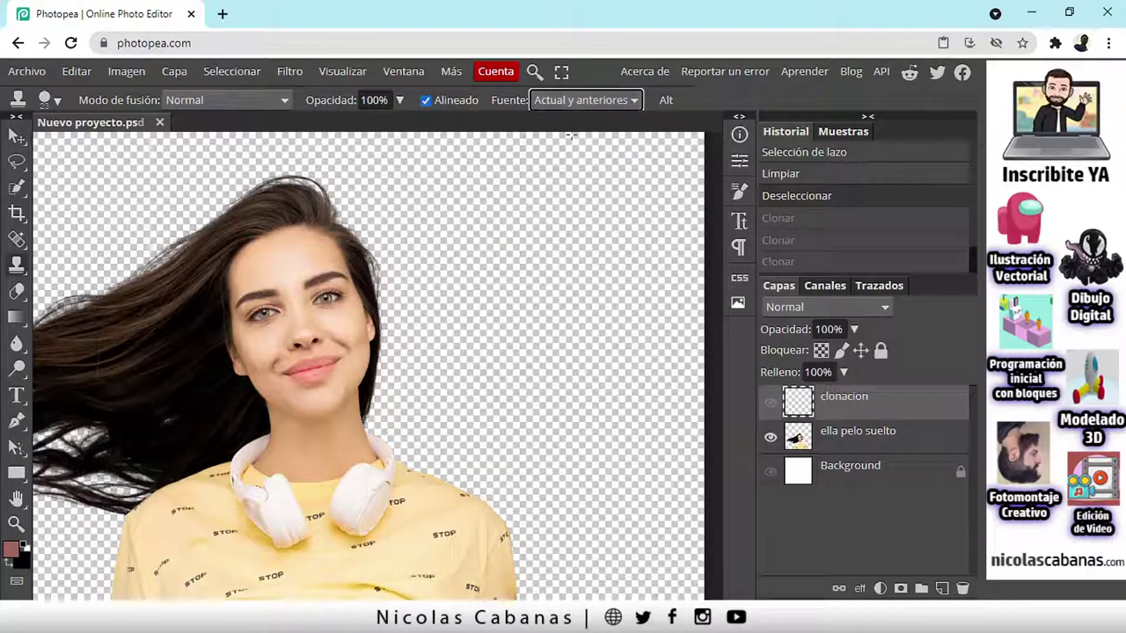
Step: Make the "clonacion" layer visible, sample the woman's eye, and clone the eye with its eyebrow onto her forehead
{"action": "left_click", "coordinate": [667, 100]}
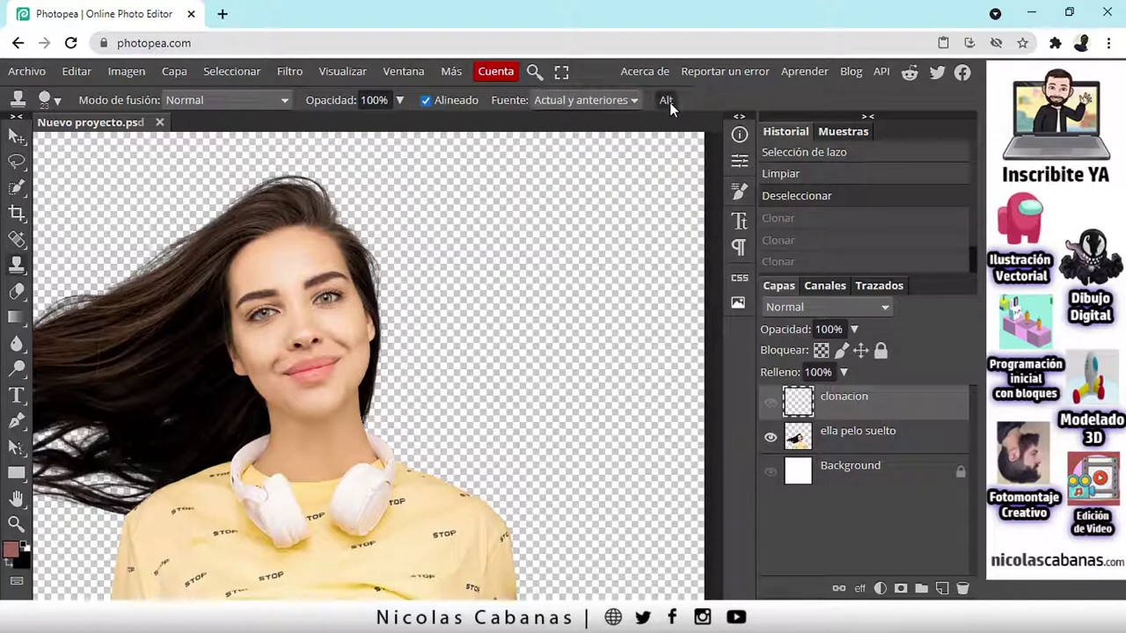
{"action": "left_click", "coordinate": [326, 299]}
{"action": "left_click", "coordinate": [323, 297]}
{"action": "scroll", "coordinate": [231, 308], "scroll_direction": "up", "scroll_amount": 3}
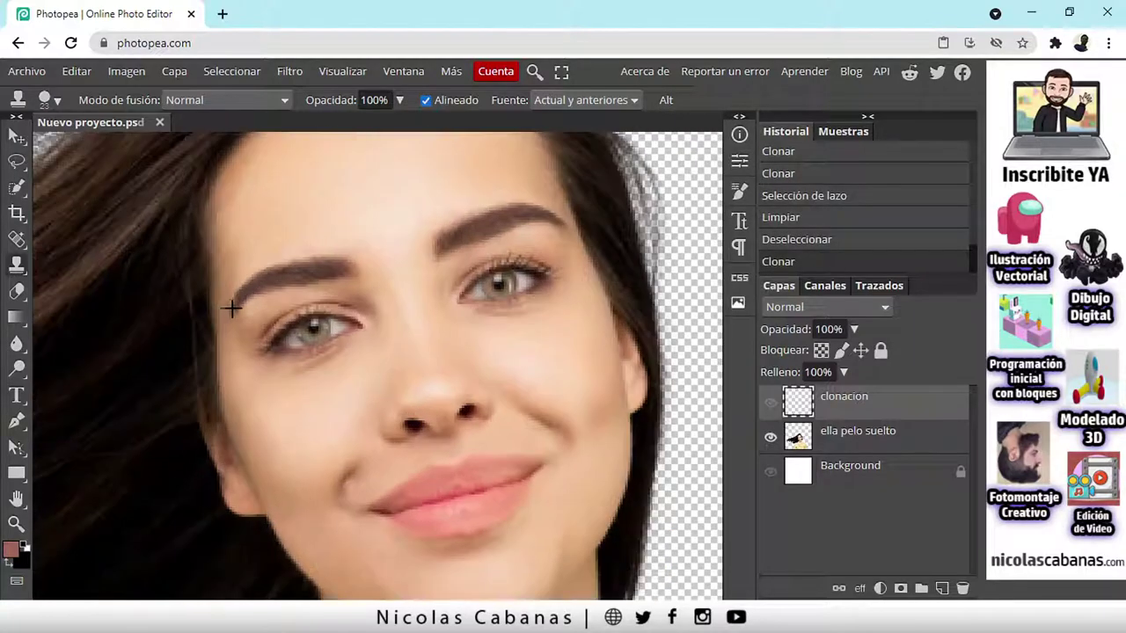
{"action": "scroll", "coordinate": [329, 312], "scroll_direction": "down", "scroll_amount": 5}
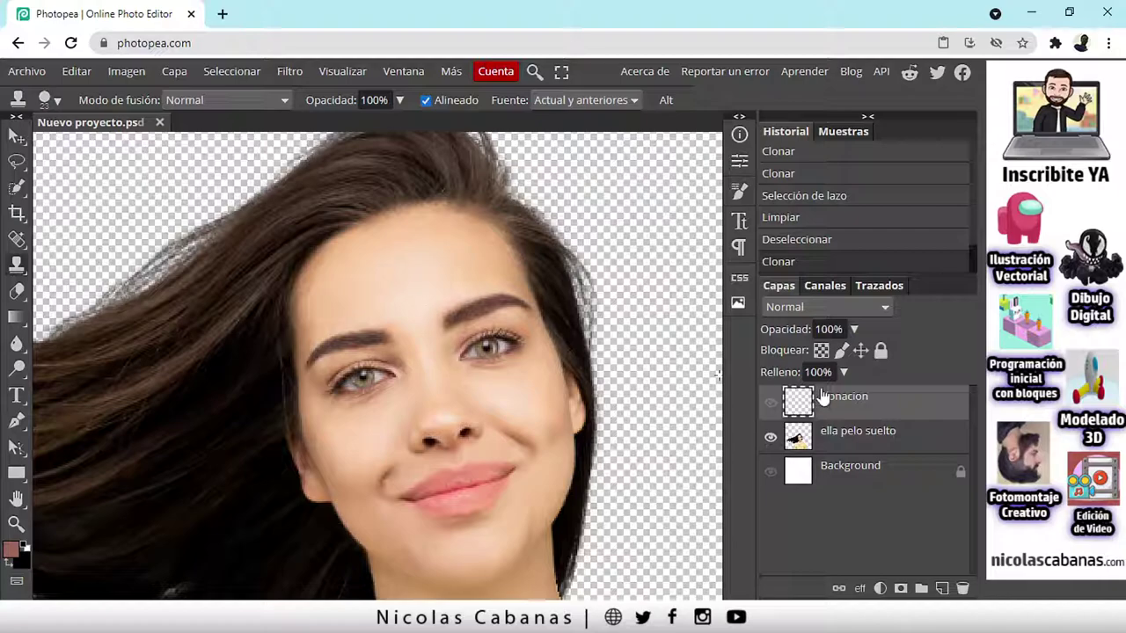
{"action": "left_click", "coordinate": [771, 402]}
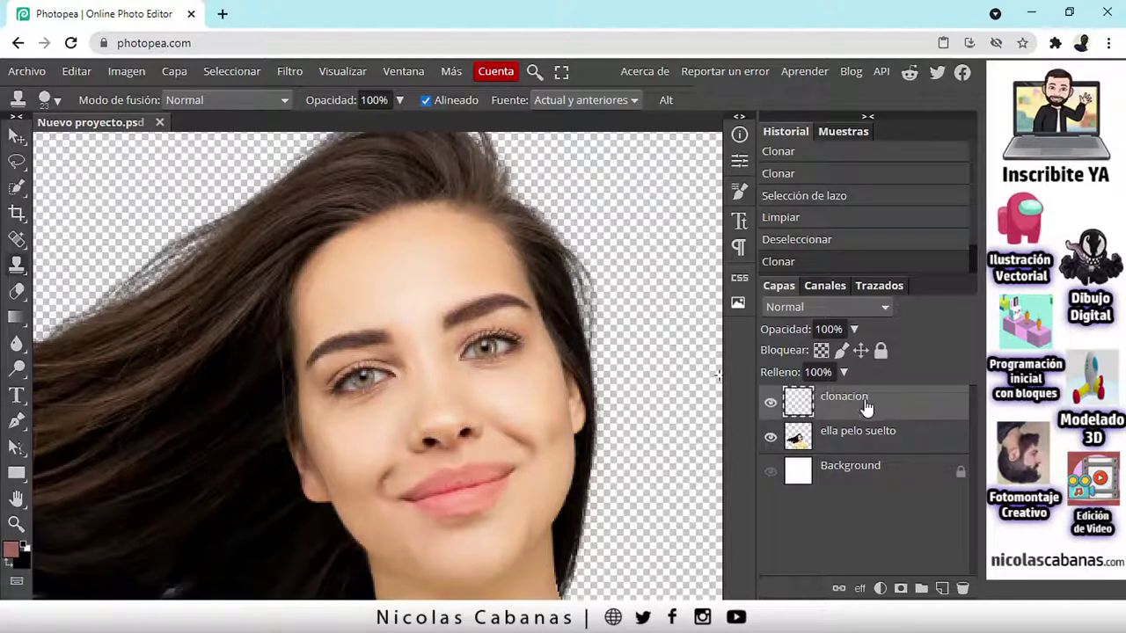
{"action": "left_click", "coordinate": [412, 282]}
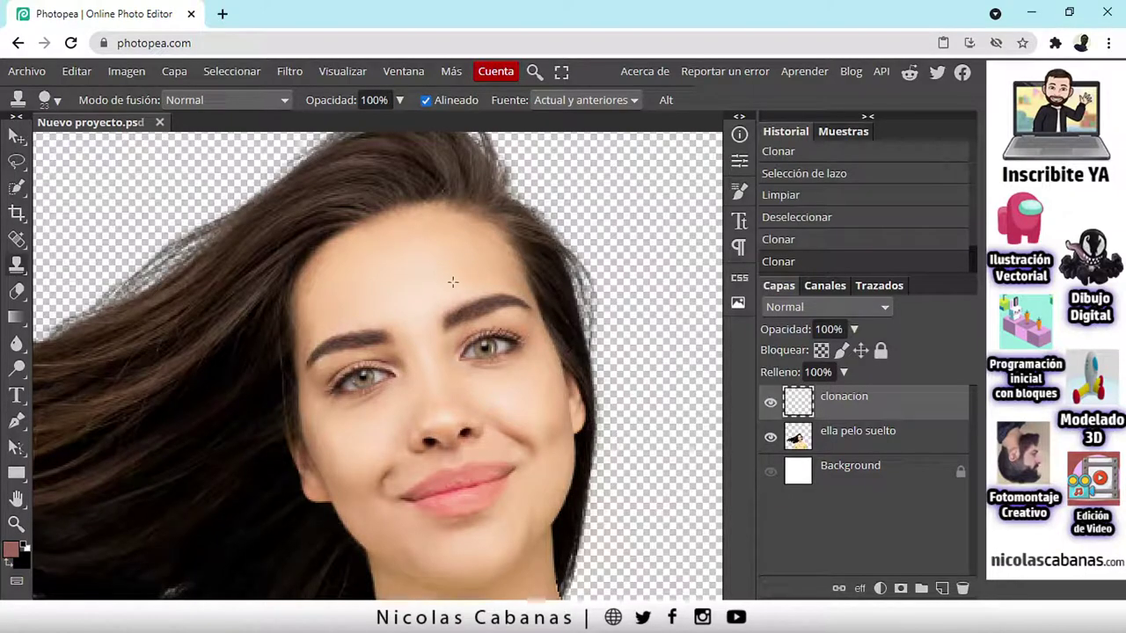
{"action": "left_click", "coordinate": [662, 100]}
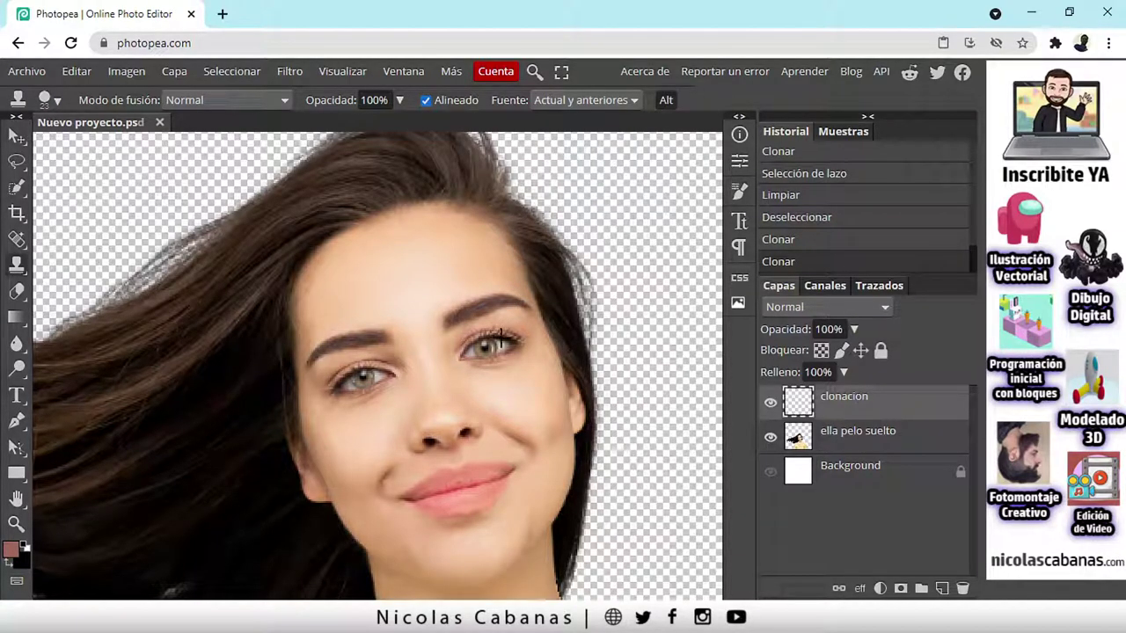
{"action": "left_click", "coordinate": [488, 348]}
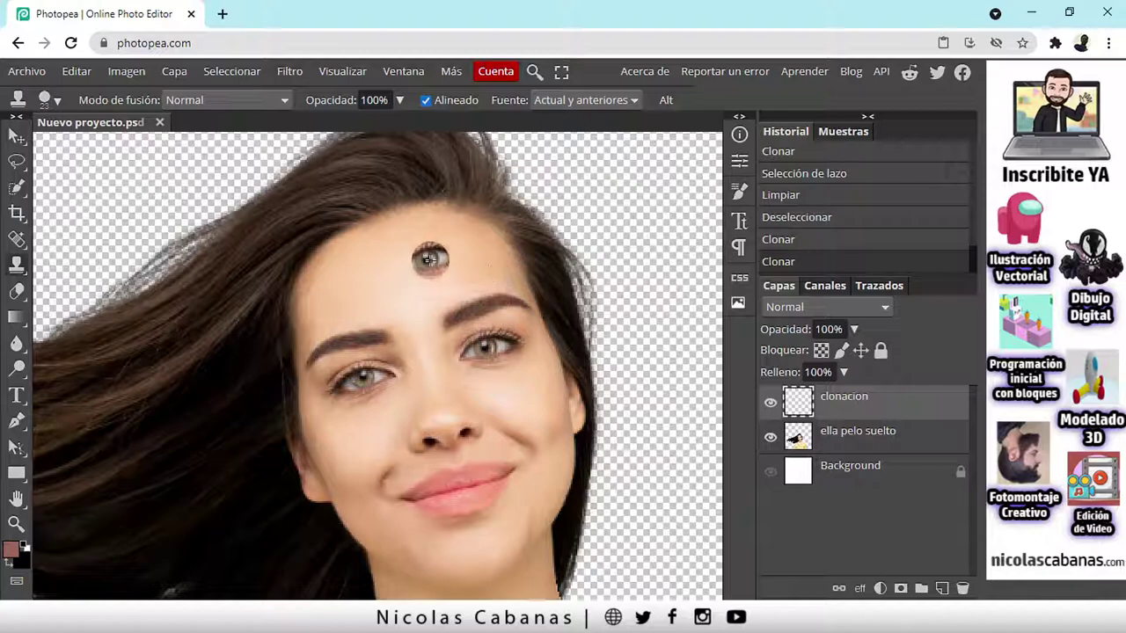
{"action": "mouse_move", "coordinate": [400, 283]}
{"action": "left_mouse_down"}
{"action": "mouse_move", "coordinate": [434, 290]}
{"action": "mouse_move", "coordinate": [430, 269]}
{"action": "mouse_move", "coordinate": [393, 260]}
{"action": "mouse_move", "coordinate": [381, 289]}
{"action": "mouse_move", "coordinate": [410, 303]}
{"action": "mouse_move", "coordinate": [429, 271]}
{"action": "mouse_move", "coordinate": [394, 253]}
{"action": "mouse_move", "coordinate": [362, 282]}
{"action": "mouse_move", "coordinate": [371, 304]}
{"action": "mouse_move", "coordinate": [425, 291]}
{"action": "mouse_move", "coordinate": [445, 261]}
{"action": "mouse_move", "coordinate": [411, 249]}
{"action": "mouse_move", "coordinate": [405, 282]}
{"action": "left_mouse_up"}
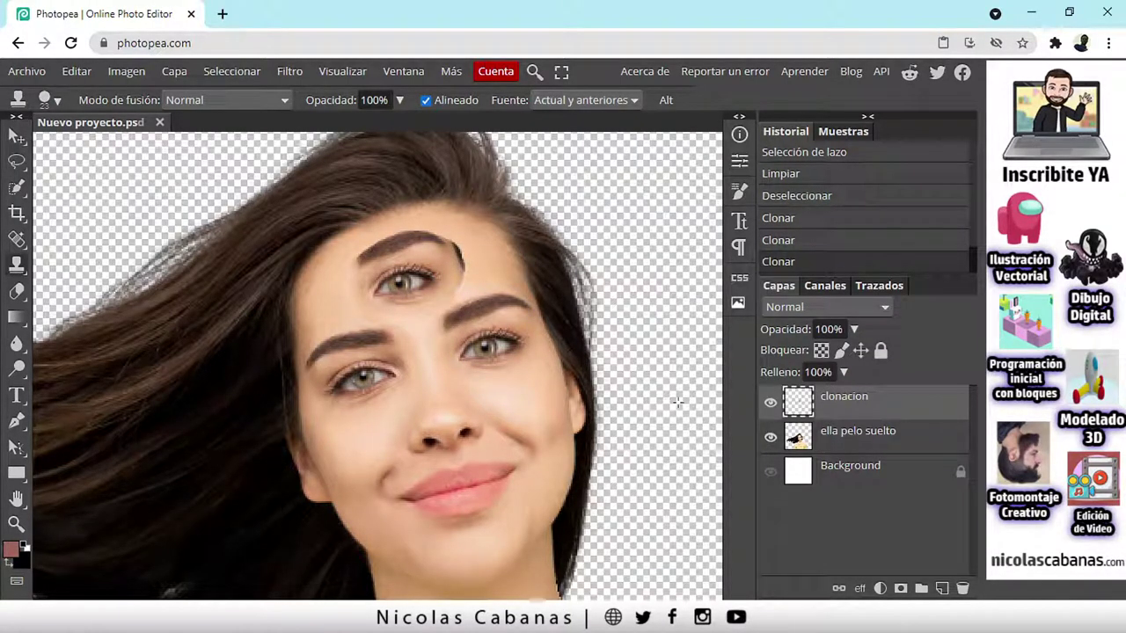
Step: Toggle the "clonacion" layer's visibility to compare, and shift the cloned eye slightly on the forehead with the Move tool
{"action": "left_click", "coordinate": [769, 402]}
{"action": "left_click", "coordinate": [770, 402]}
{"action": "left_click", "coordinate": [770, 402]}
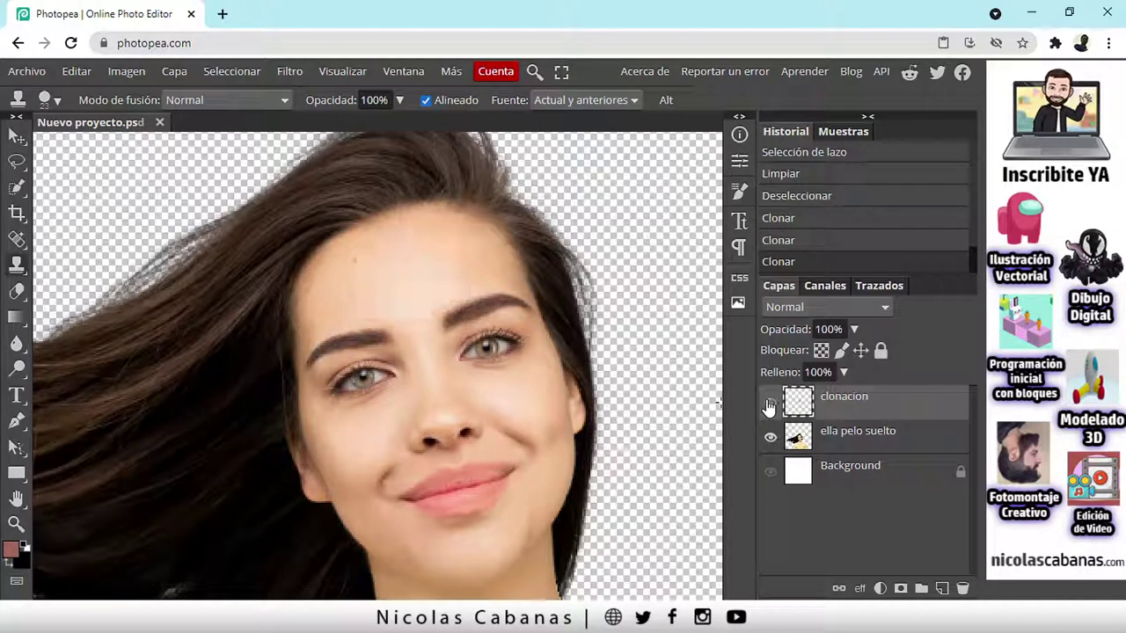
{"action": "left_click", "coordinate": [769, 402]}
{"action": "left_click", "coordinate": [16, 135]}
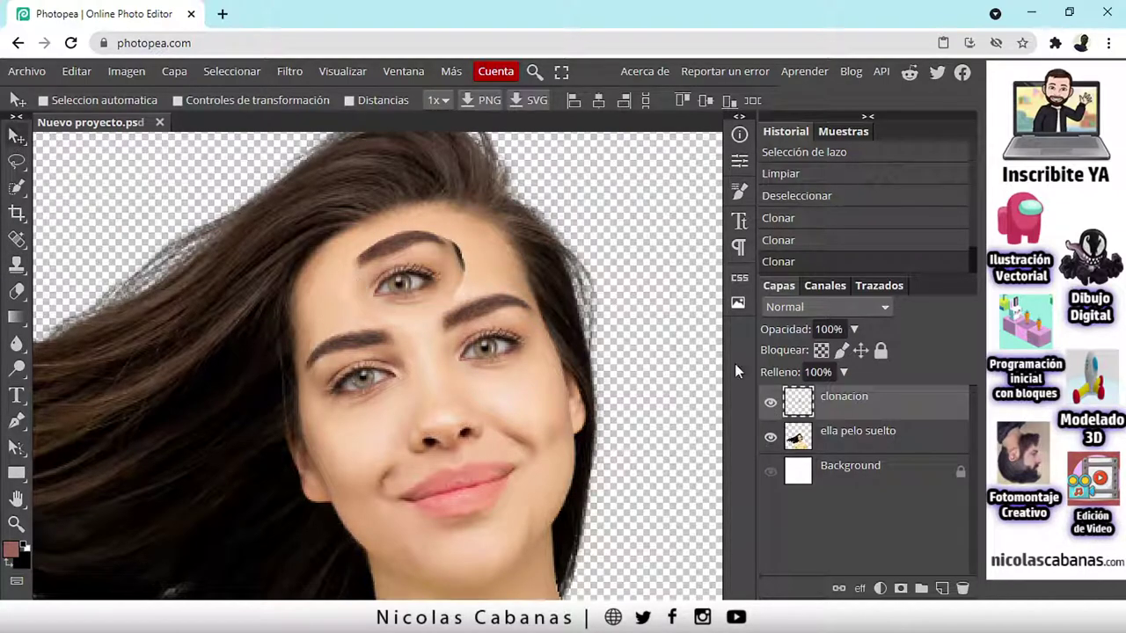
{"action": "mouse_move", "coordinate": [421, 285]}
{"action": "left_mouse_down"}
{"action": "mouse_move", "coordinate": [518, 351]}
{"action": "mouse_move", "coordinate": [591, 464]}
{"action": "mouse_move", "coordinate": [409, 293]}
{"action": "mouse_move", "coordinate": [352, 367]}
{"action": "mouse_move", "coordinate": [435, 291]}
{"action": "mouse_move", "coordinate": [418, 290]}
{"action": "mouse_move", "coordinate": [482, 345]}
{"action": "mouse_move", "coordinate": [686, 336]}
{"action": "mouse_move", "coordinate": [567, 403]}
{"action": "left_mouse_up"}
{"action": "left_click_drag", "start_coordinate": [453, 298], "coordinate": [414, 280]}
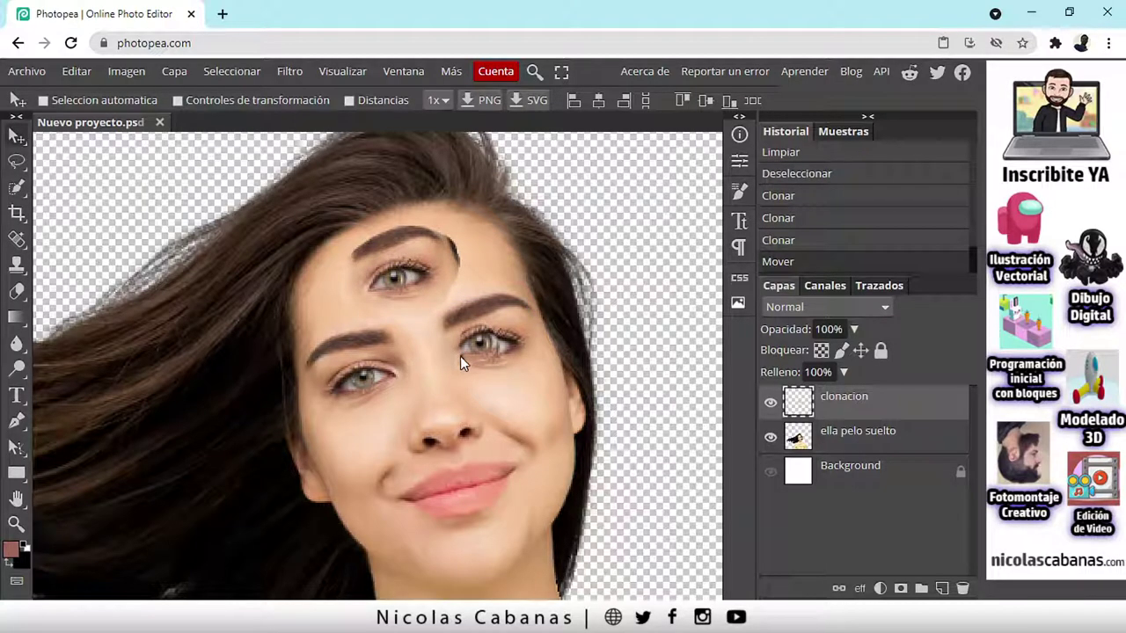
Step: Activate the Selección rápida tool and examine the cloned eye on the woman's forehead
{"action": "scroll", "coordinate": [452, 367], "scroll_direction": "down", "scroll_amount": 3}
{"action": "scroll", "coordinate": [422, 392], "scroll_direction": "down", "scroll_amount": 2}
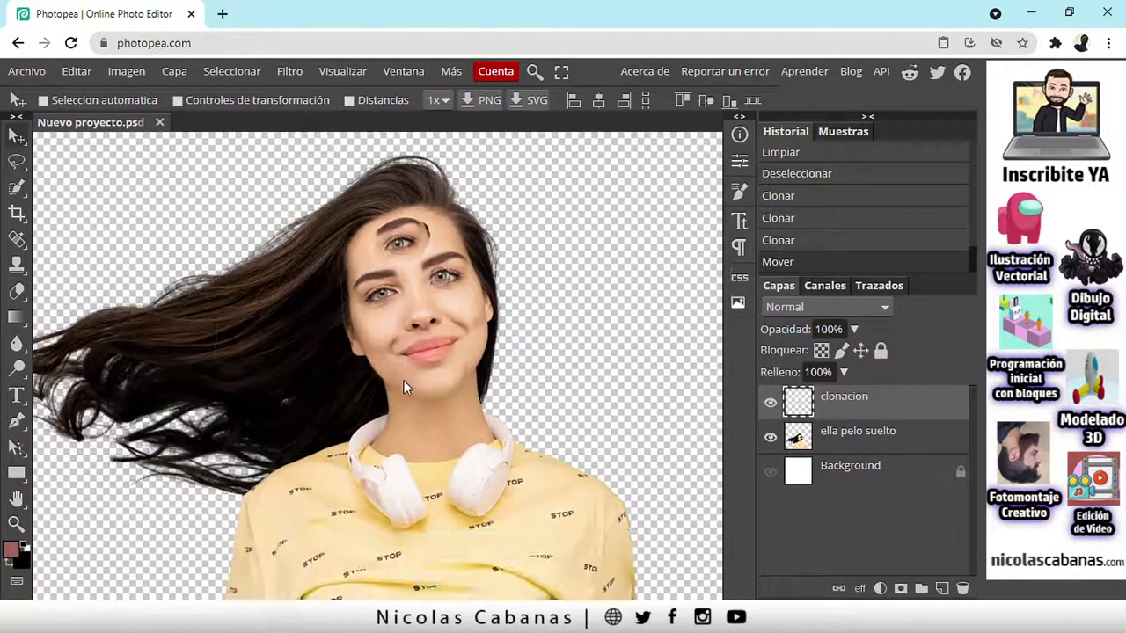
{"action": "scroll", "coordinate": [369, 365], "scroll_direction": "down", "scroll_amount": 2}
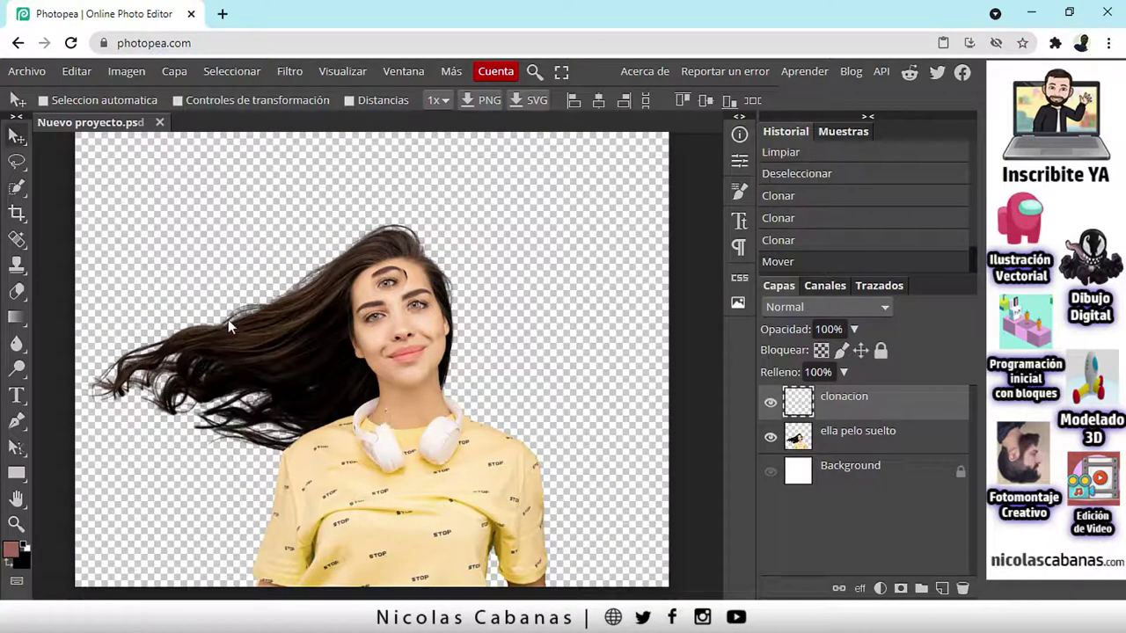
{"action": "right_click", "coordinate": [20, 192]}
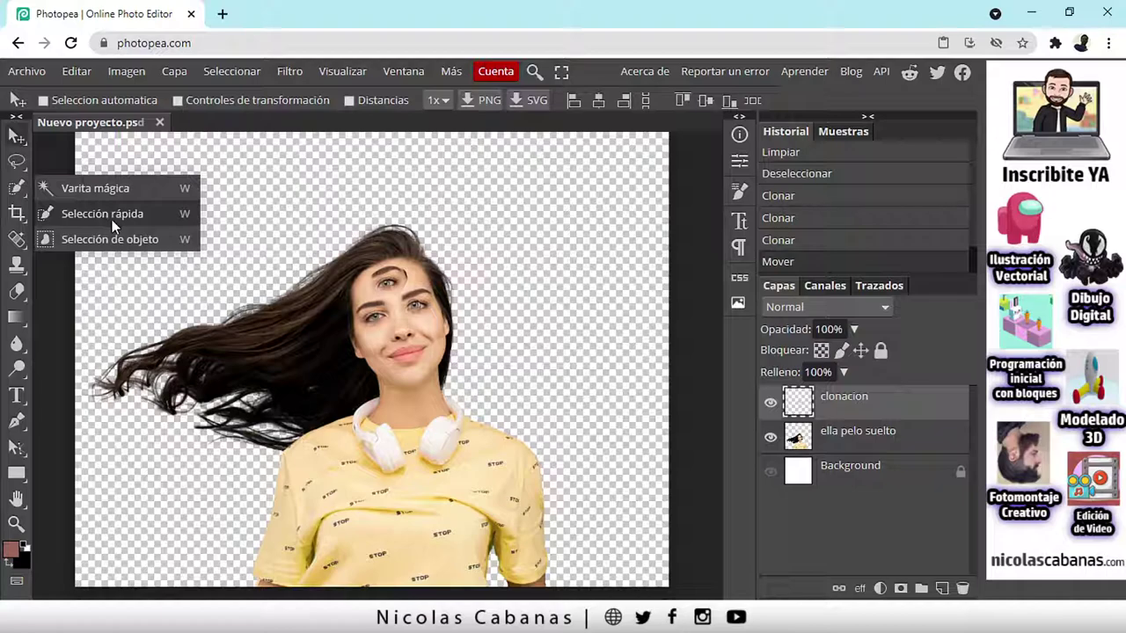
{"action": "left_click", "coordinate": [113, 227]}
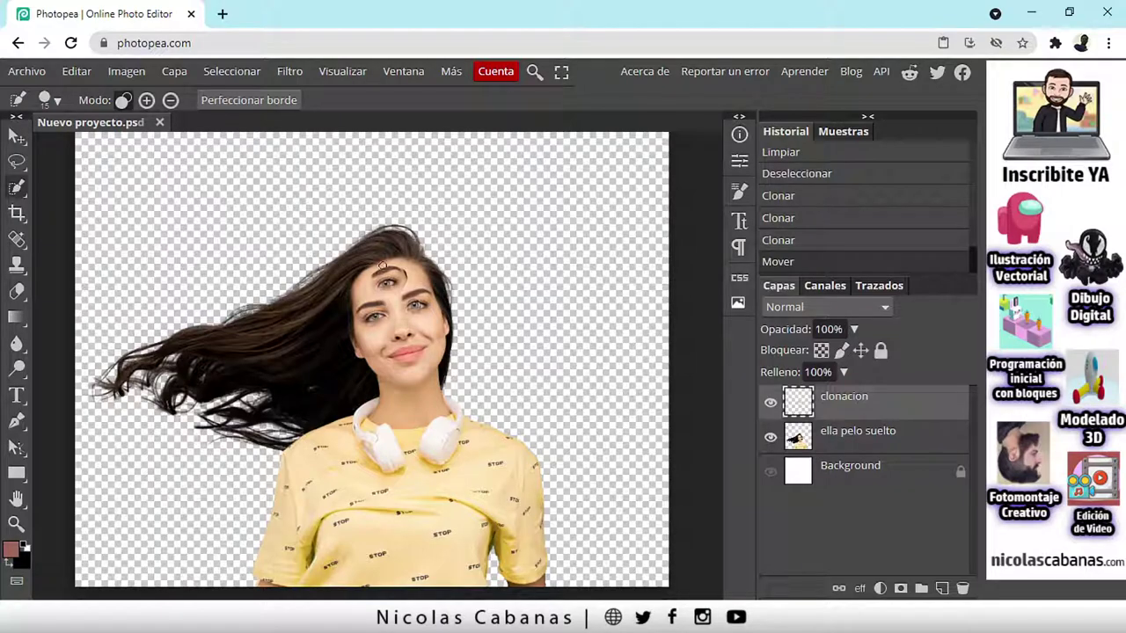
{"action": "scroll", "coordinate": [382, 266], "scroll_direction": "up", "scroll_amount": 5}
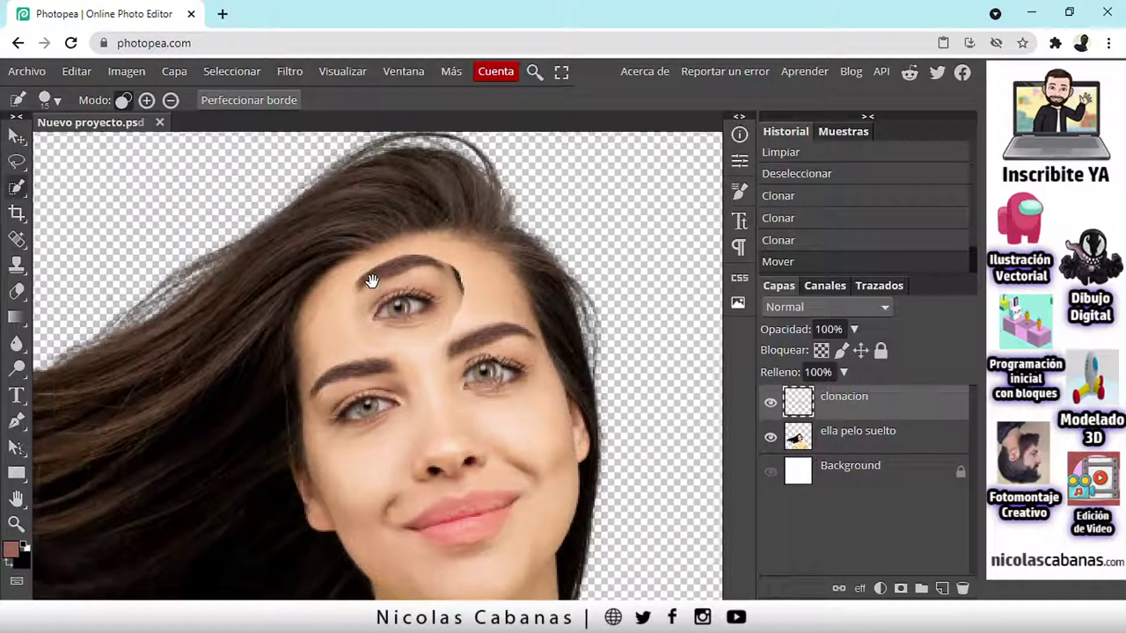
{"action": "left_click_drag", "start_coordinate": [372, 281], "coordinate": [380, 288]}
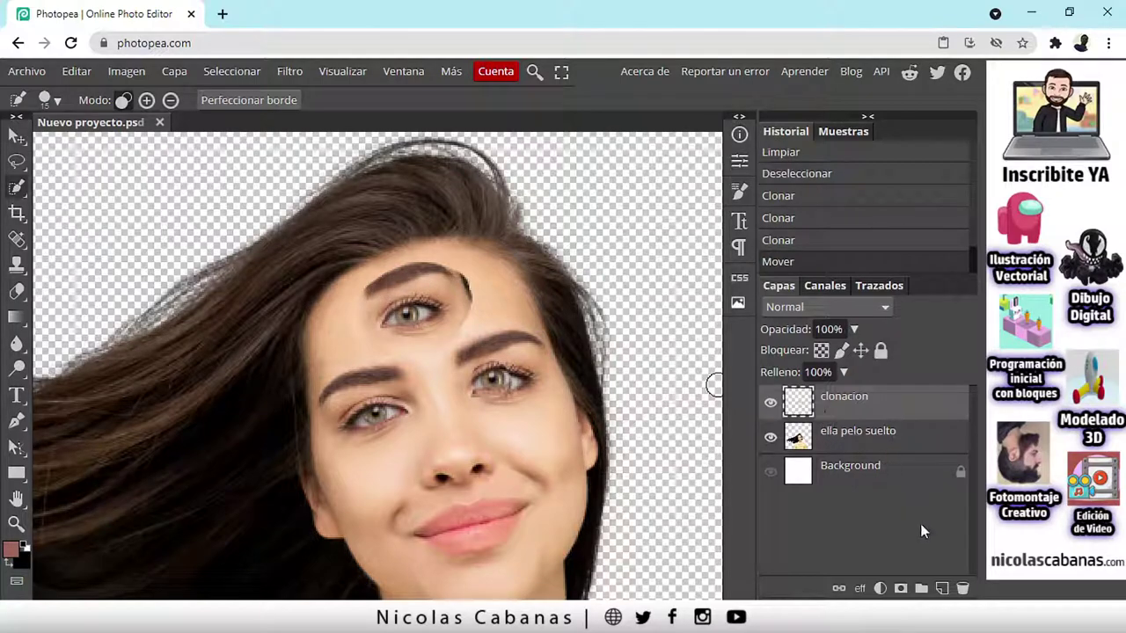
Step: Delete the "clonacion" layer and make the Background layer visible
{"action": "left_click", "coordinate": [961, 590]}
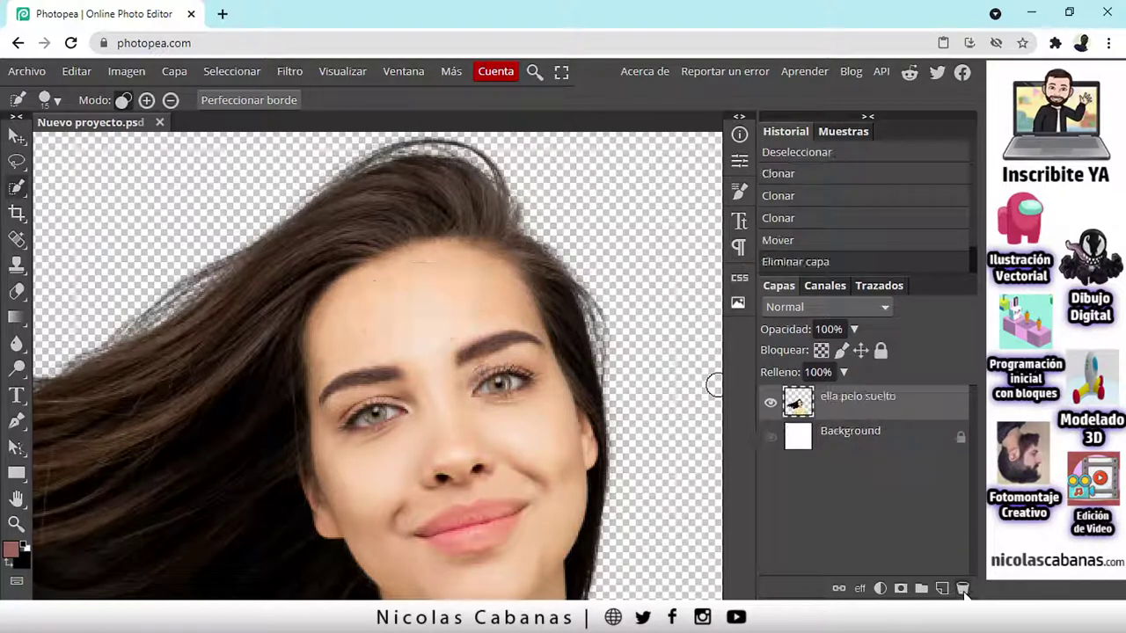
{"action": "left_click", "coordinate": [770, 437]}
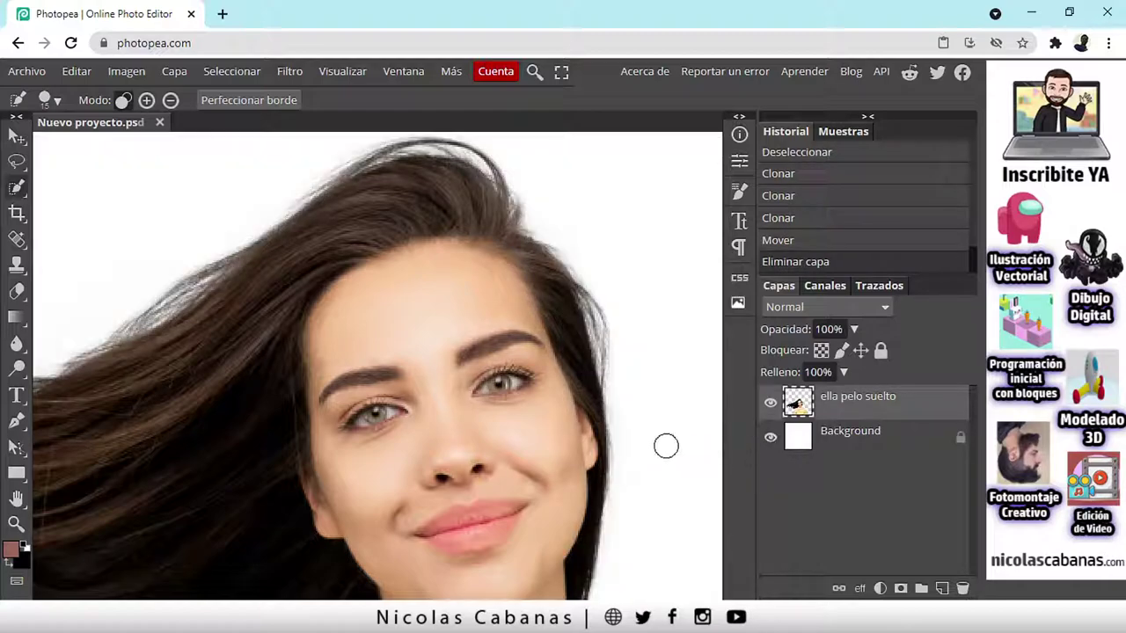
{"action": "scroll", "coordinate": [552, 440], "scroll_direction": "down", "scroll_amount": 2}
{"action": "left_click_drag", "start_coordinate": [552, 440], "coordinate": [431, 331]}
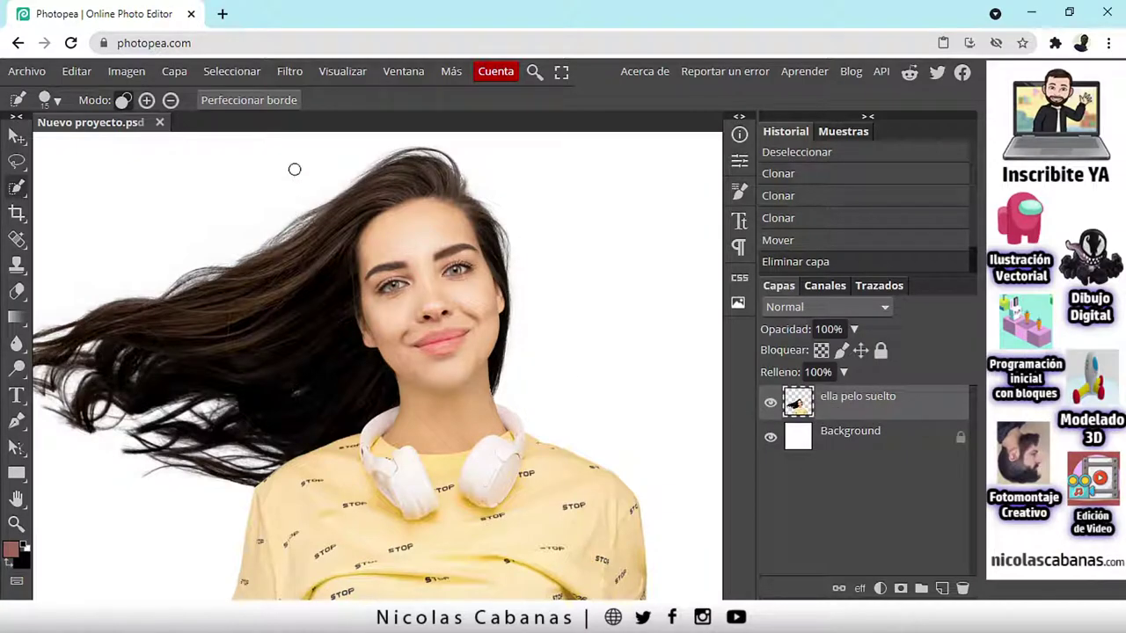
Step: Open the filter gallery for the woman's layer and preview the Palette Knife, Chalk & Charcoal, Charcoal and Graphic Pen effects
{"action": "left_click", "coordinate": [290, 74]}
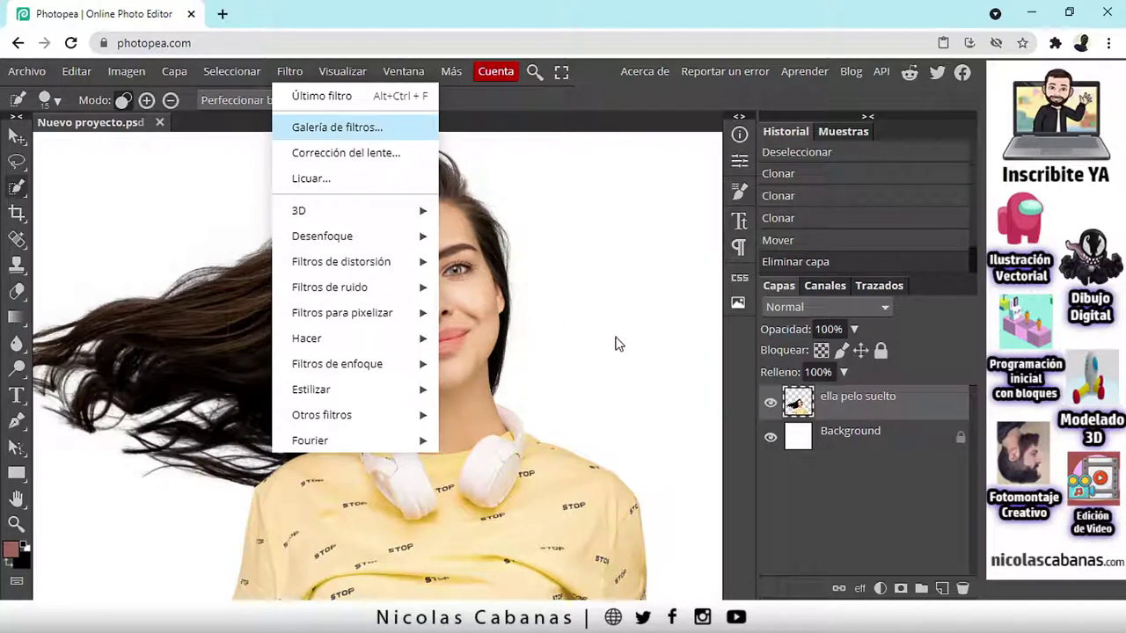
{"action": "key", "text": "Return"}
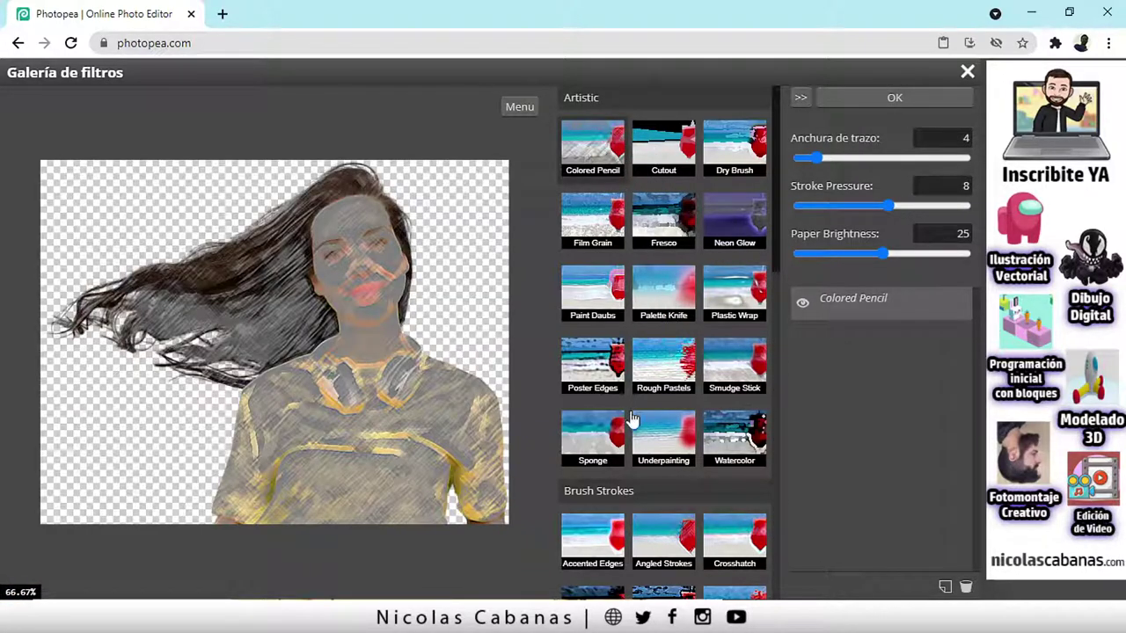
{"action": "scroll", "coordinate": [689, 405], "scroll_direction": "down", "scroll_amount": 5}
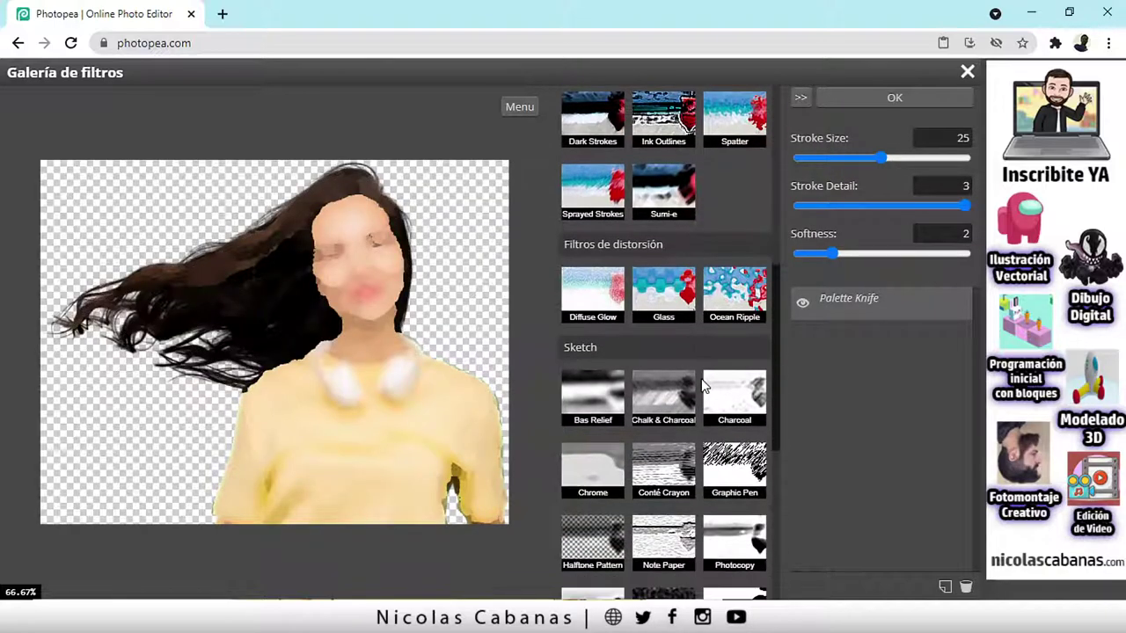
{"action": "left_click", "coordinate": [678, 401]}
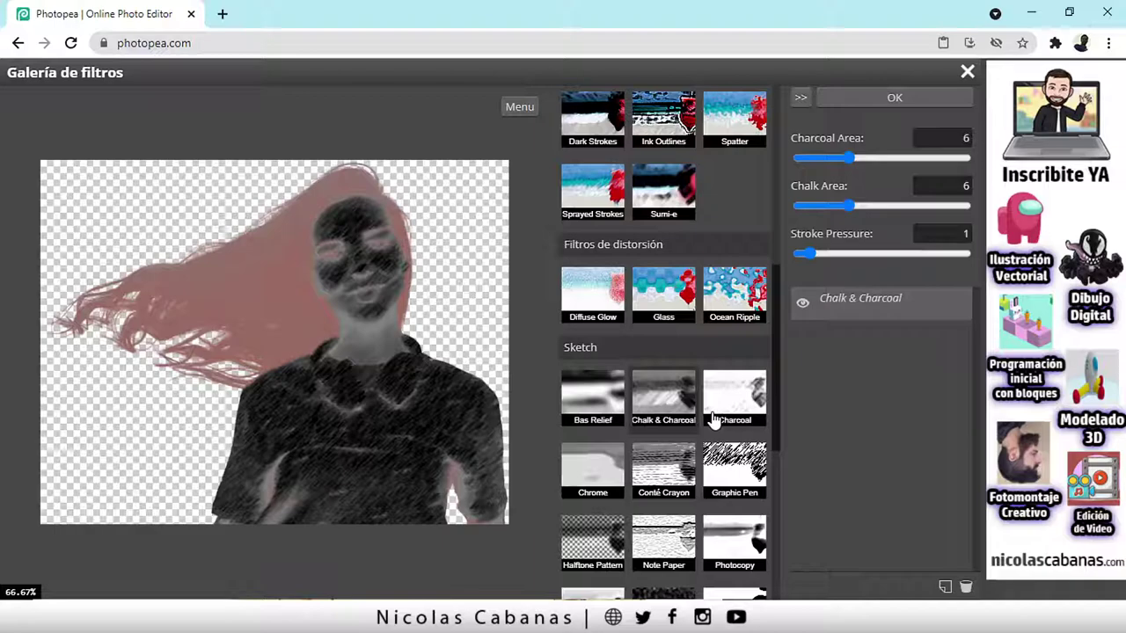
{"action": "left_click", "coordinate": [735, 396]}
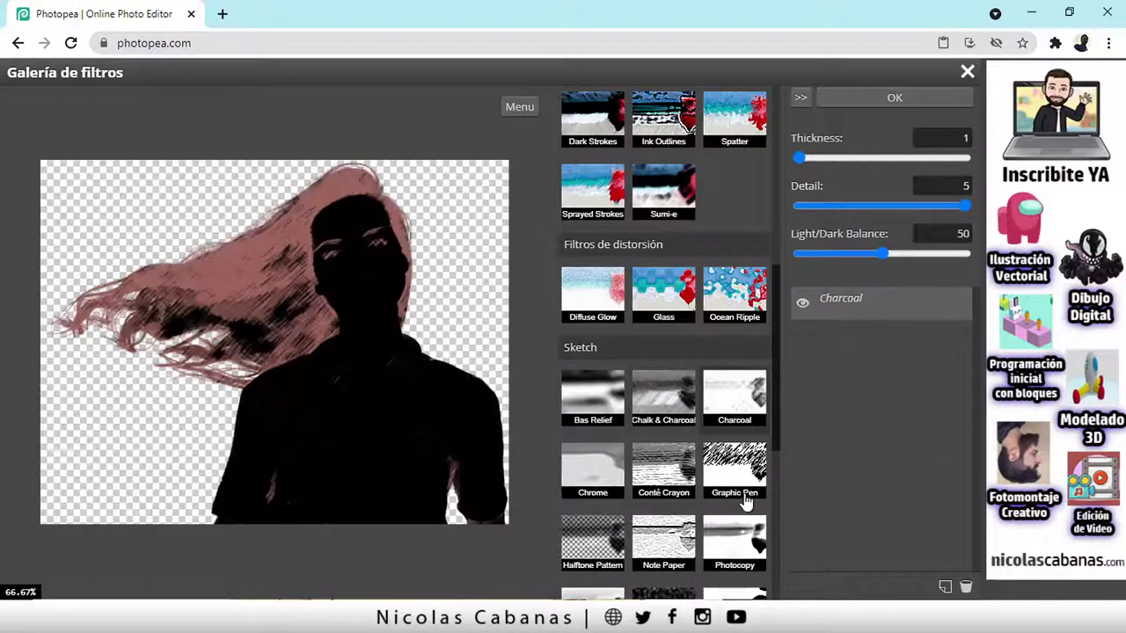
{"action": "left_click", "coordinate": [739, 493]}
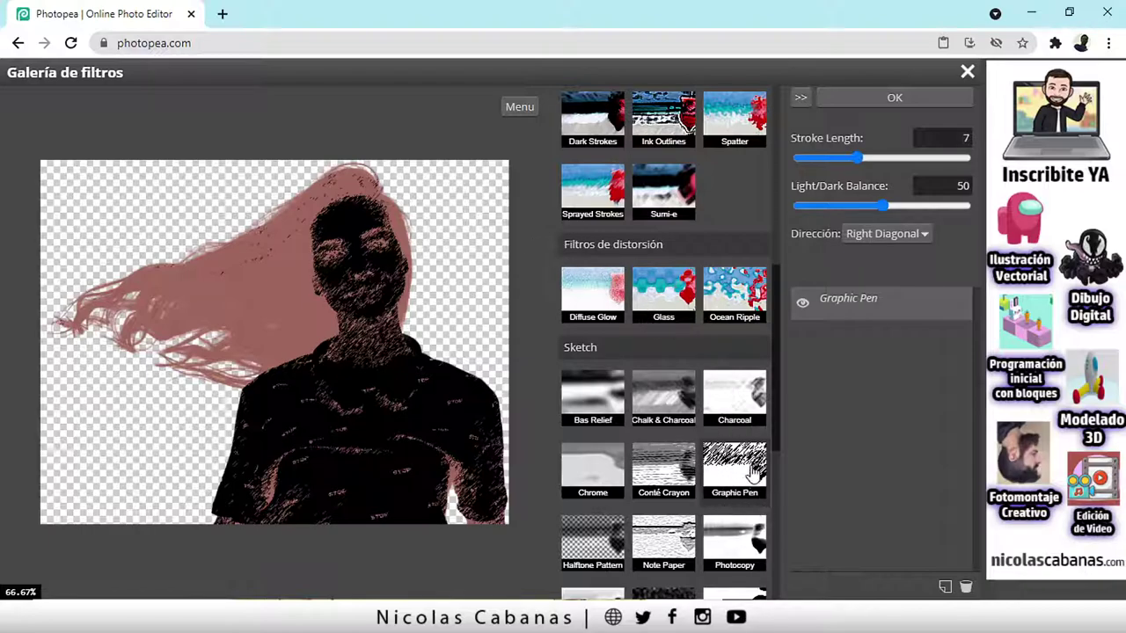
Step: Preview the Water Paper sketch effect and the Glowing Edges stylize effect on the woman
{"action": "scroll", "coordinate": [660, 432], "scroll_direction": "down", "scroll_amount": 1}
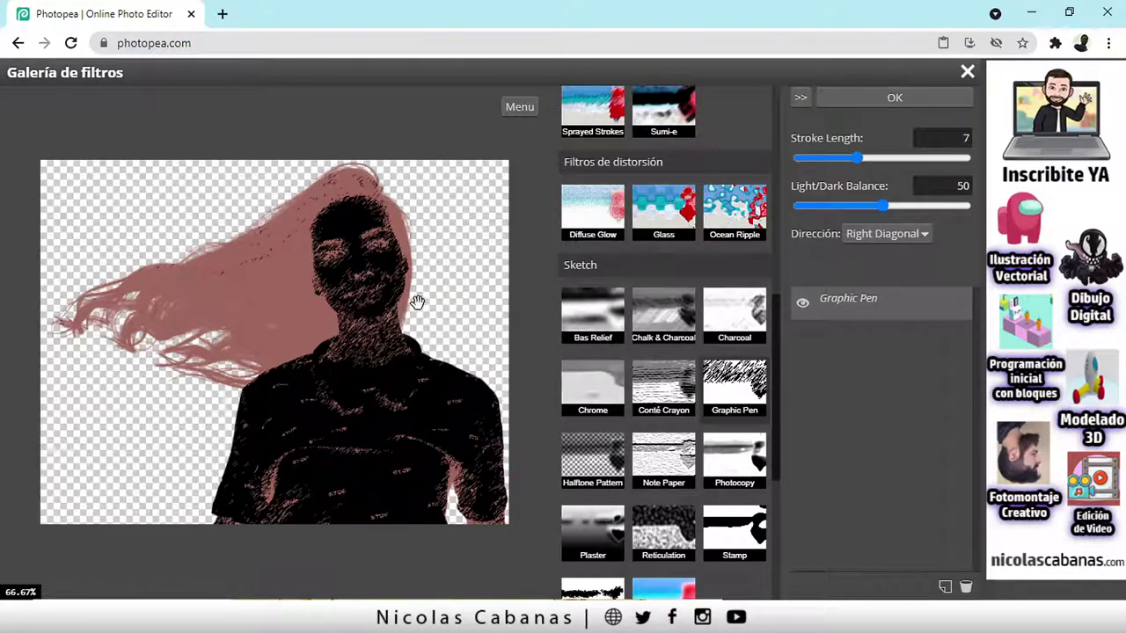
{"action": "scroll", "coordinate": [631, 453], "scroll_direction": "down", "scroll_amount": 2}
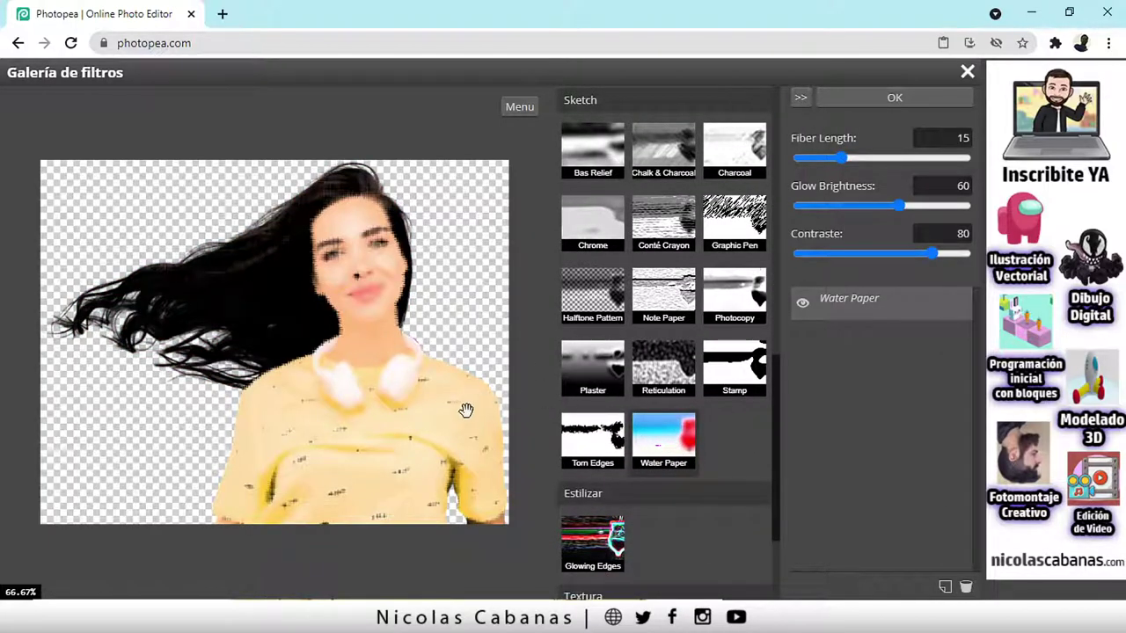
{"action": "scroll", "coordinate": [701, 510], "scroll_direction": "down", "scroll_amount": 1}
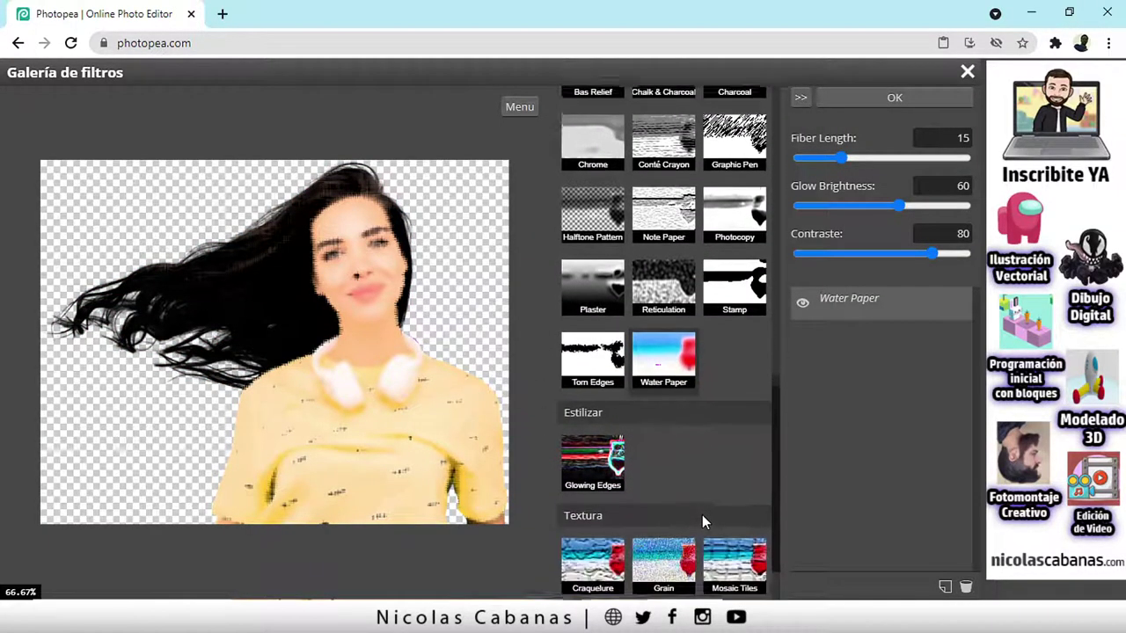
{"action": "left_click", "coordinate": [591, 475]}
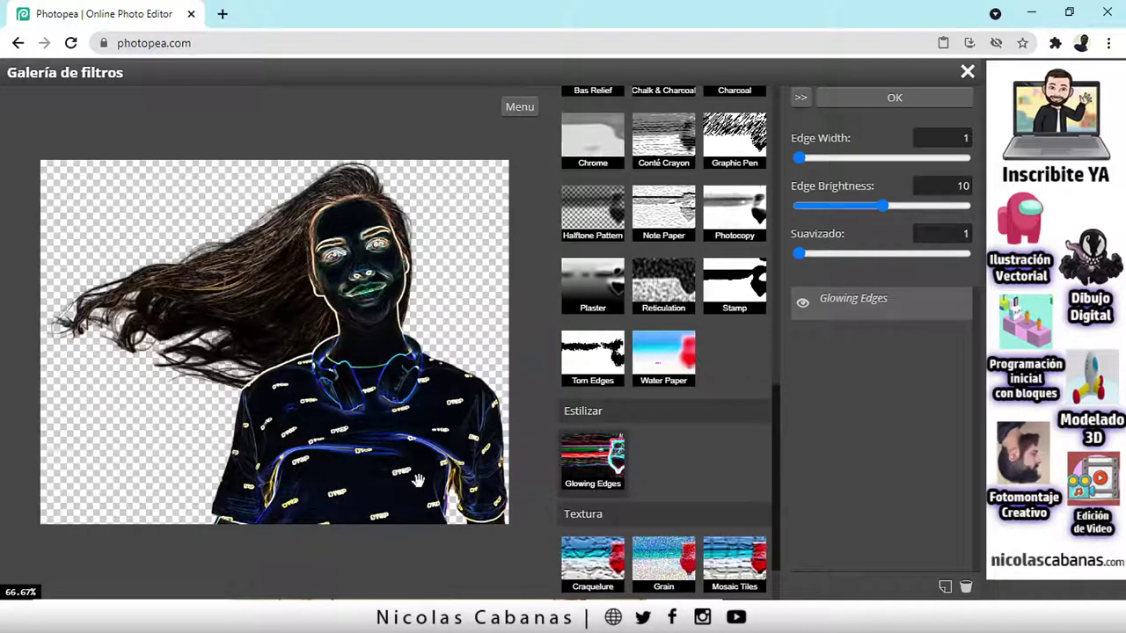
Step: Preview the Grain texture up close on the woman's face, followed by the Mosaic Tiles texture
{"action": "scroll", "coordinate": [686, 493], "scroll_direction": "down", "scroll_amount": 1}
{"action": "left_click", "coordinate": [666, 498]}
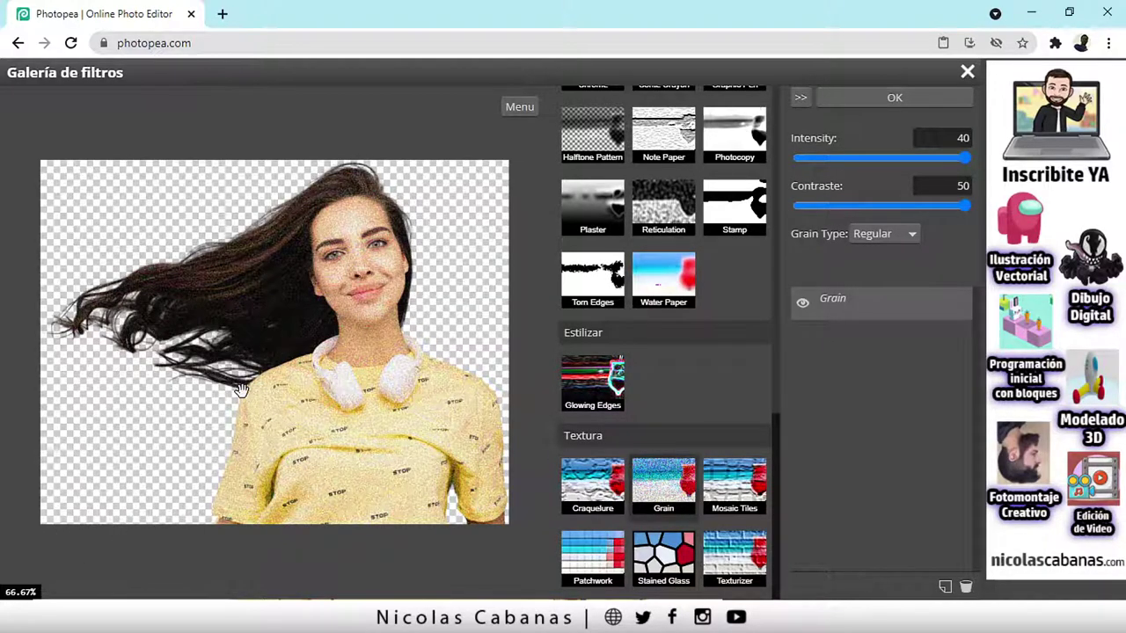
{"action": "scroll", "coordinate": [251, 387], "scroll_direction": "up", "scroll_amount": 1}
{"action": "scroll", "coordinate": [435, 211], "scroll_direction": "up", "scroll_amount": 2}
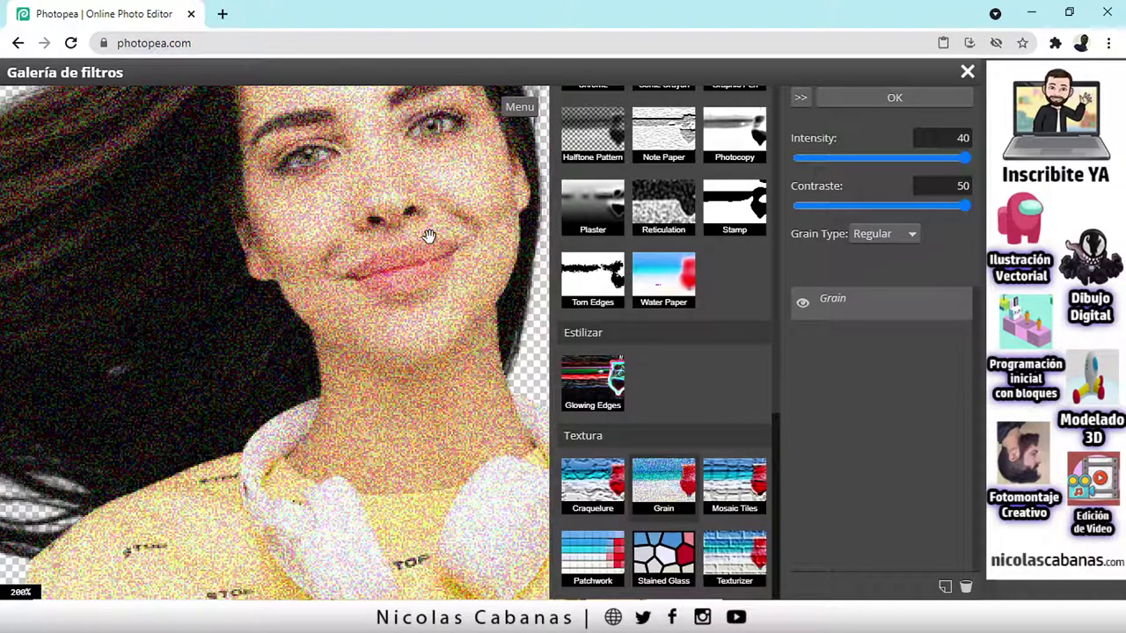
{"action": "left_click_drag", "start_coordinate": [429, 236], "coordinate": [410, 304]}
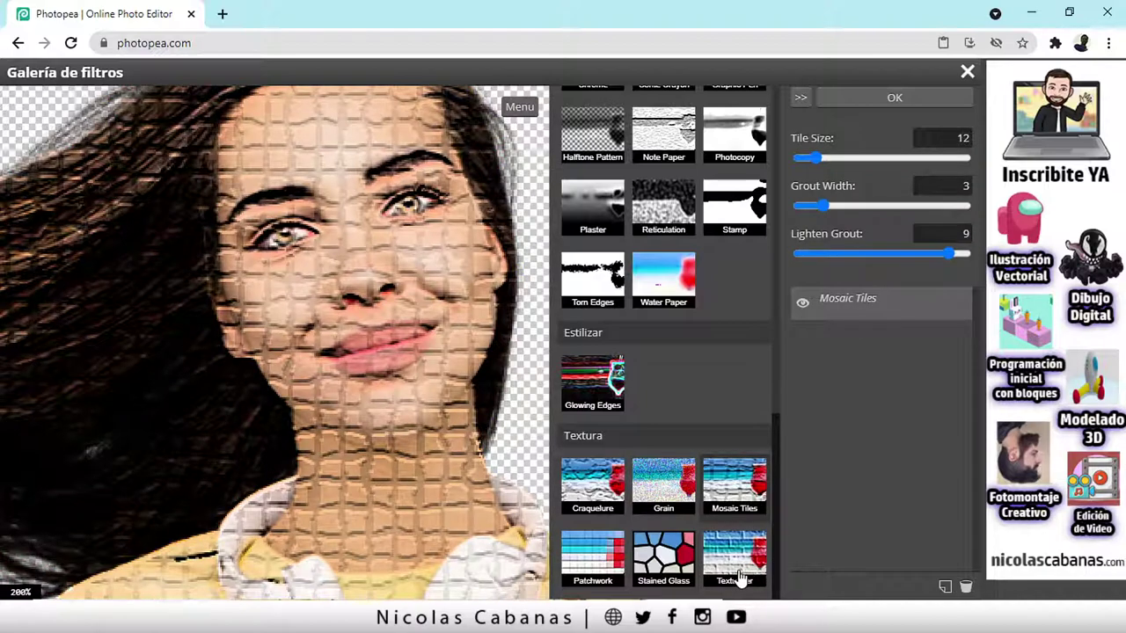
Step: Try the Texturizer effect with the Bricks texture on the face, setting Escalar to 118 and Relief to 12
{"action": "left_click", "coordinate": [739, 563]}
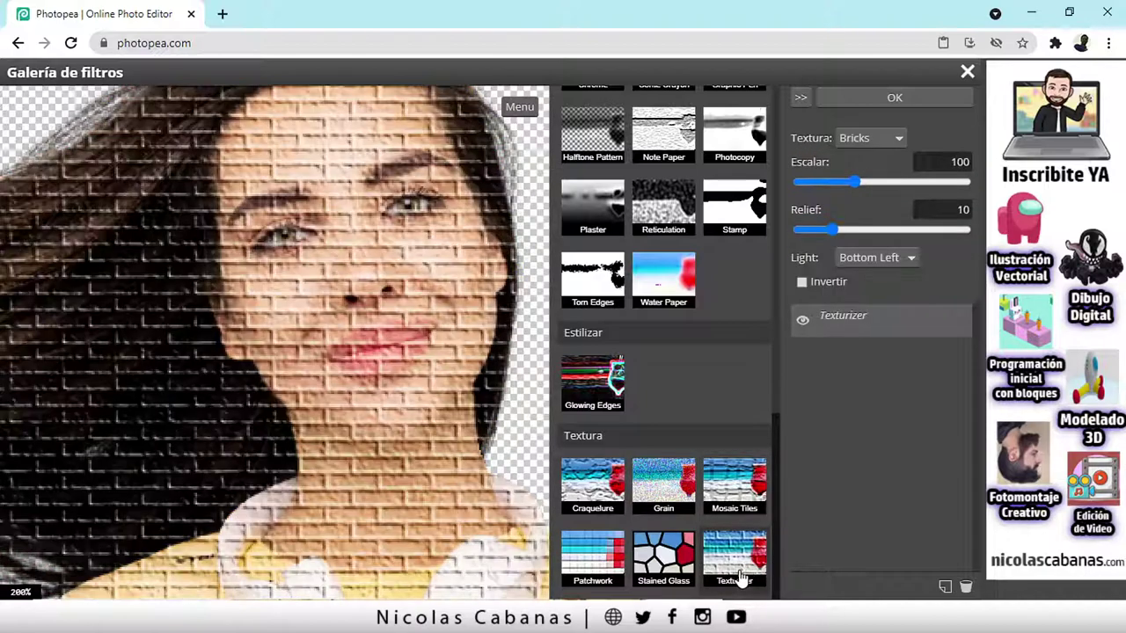
{"action": "left_click", "coordinate": [880, 182]}
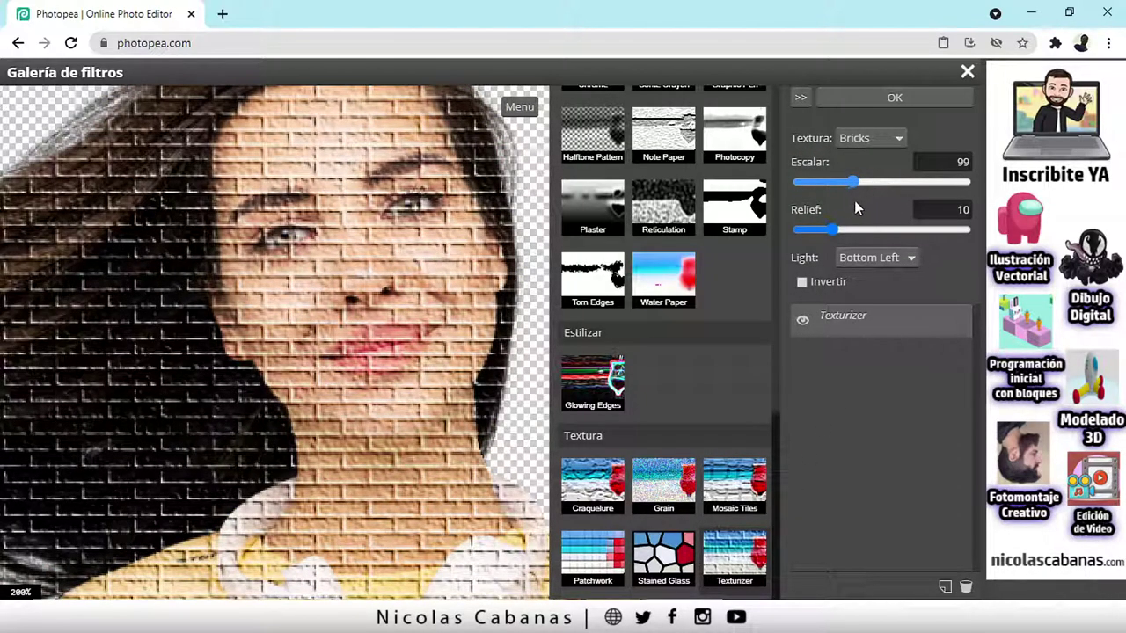
{"action": "mouse_move", "coordinate": [854, 229]}
{"action": "left_mouse_down"}
{"action": "mouse_move", "coordinate": [883, 233]}
{"action": "mouse_move", "coordinate": [841, 231]}
{"action": "left_mouse_up"}
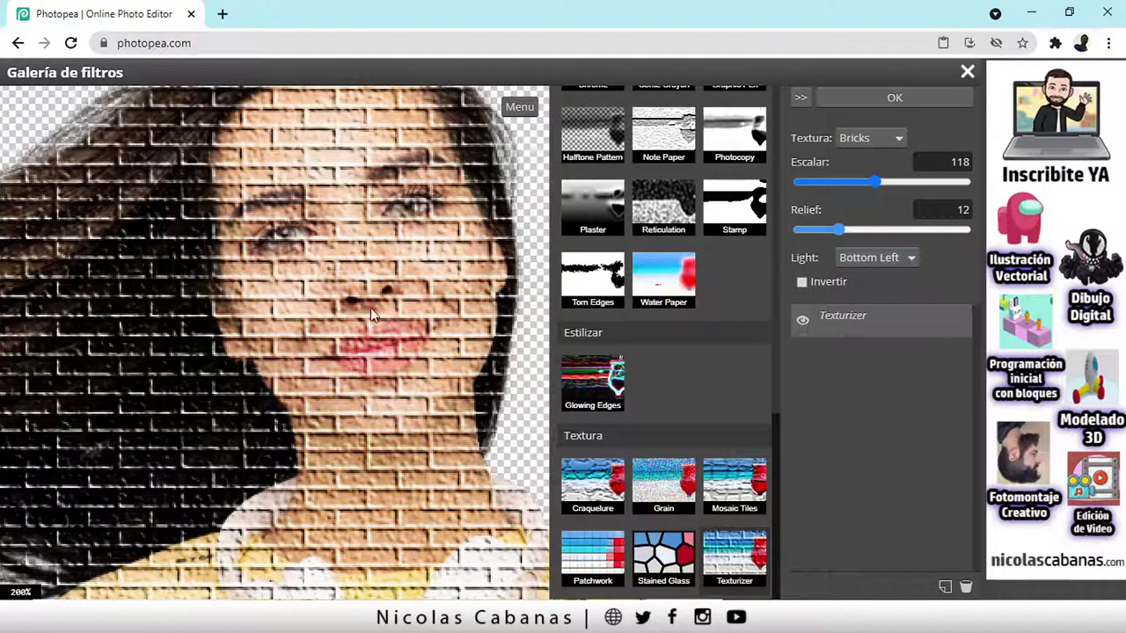
{"action": "left_click_drag", "start_coordinate": [354, 253], "coordinate": [326, 322]}
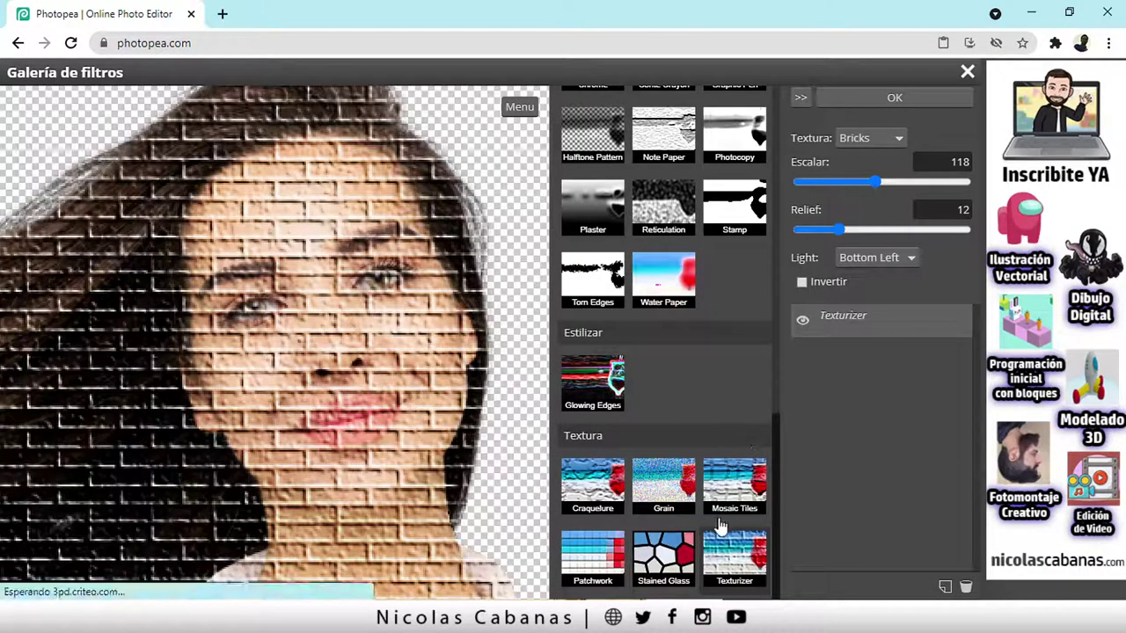
Step: Reselect Texturizer, set Relief to 13, test the Invertir option on and off, and stack a second Texturizer effect
{"action": "left_click", "coordinate": [722, 561]}
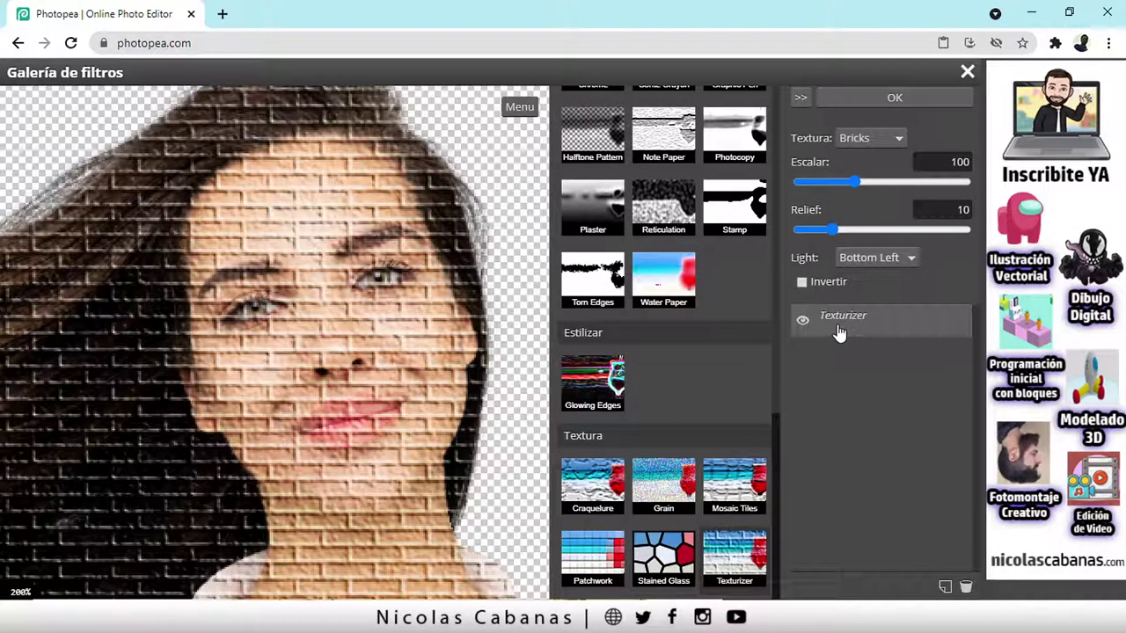
{"action": "left_click", "coordinate": [842, 230]}
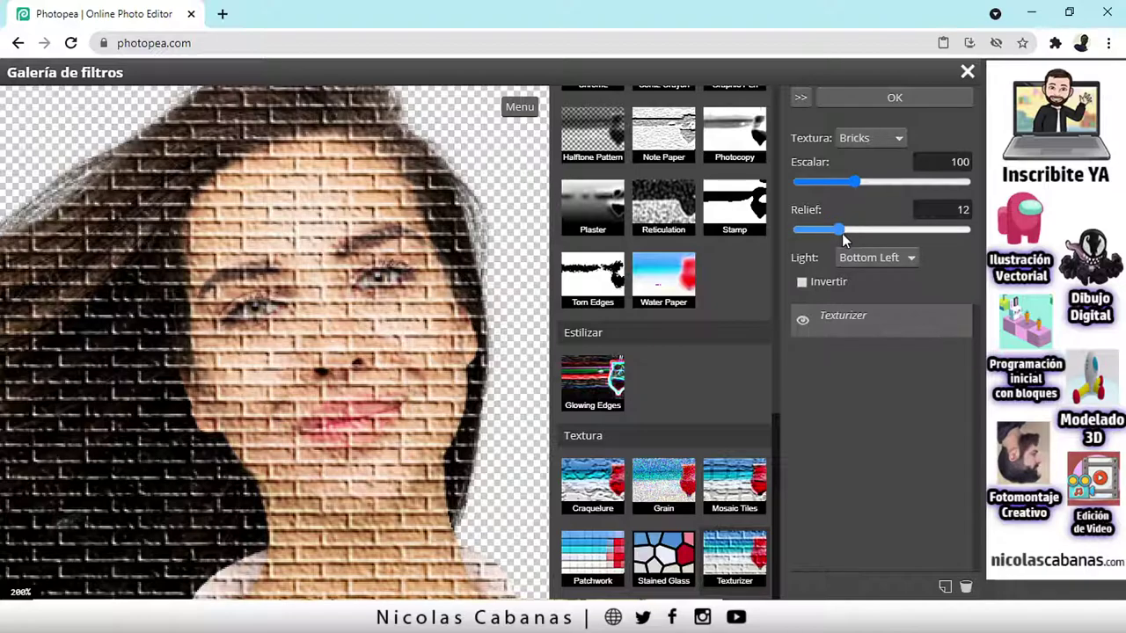
{"action": "left_click", "coordinate": [804, 283]}
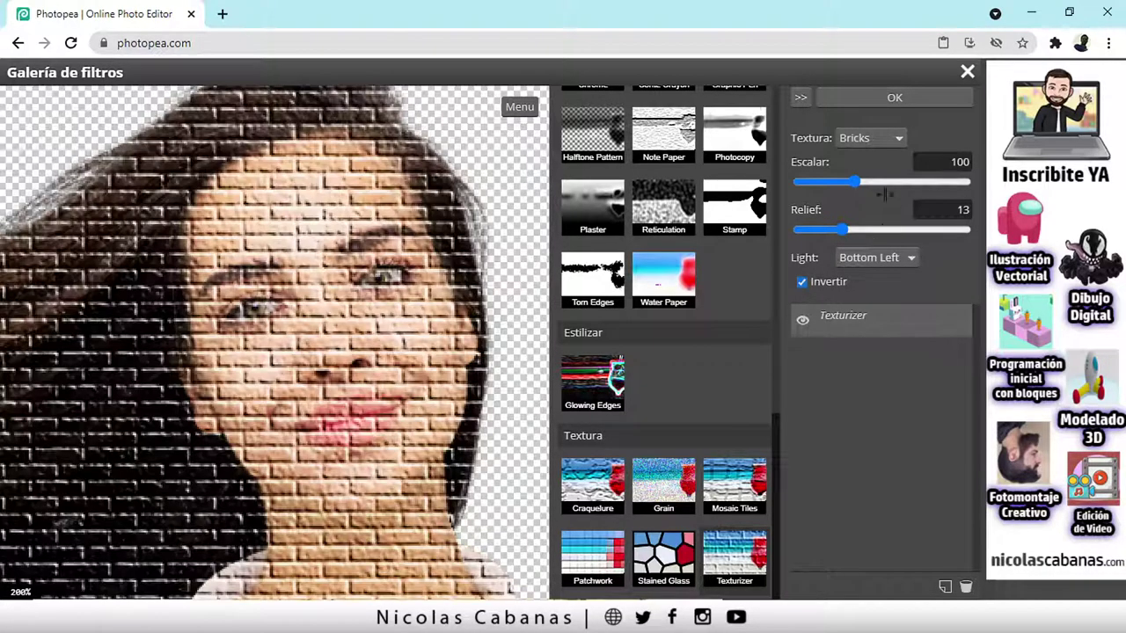
{"action": "left_click", "coordinate": [802, 283]}
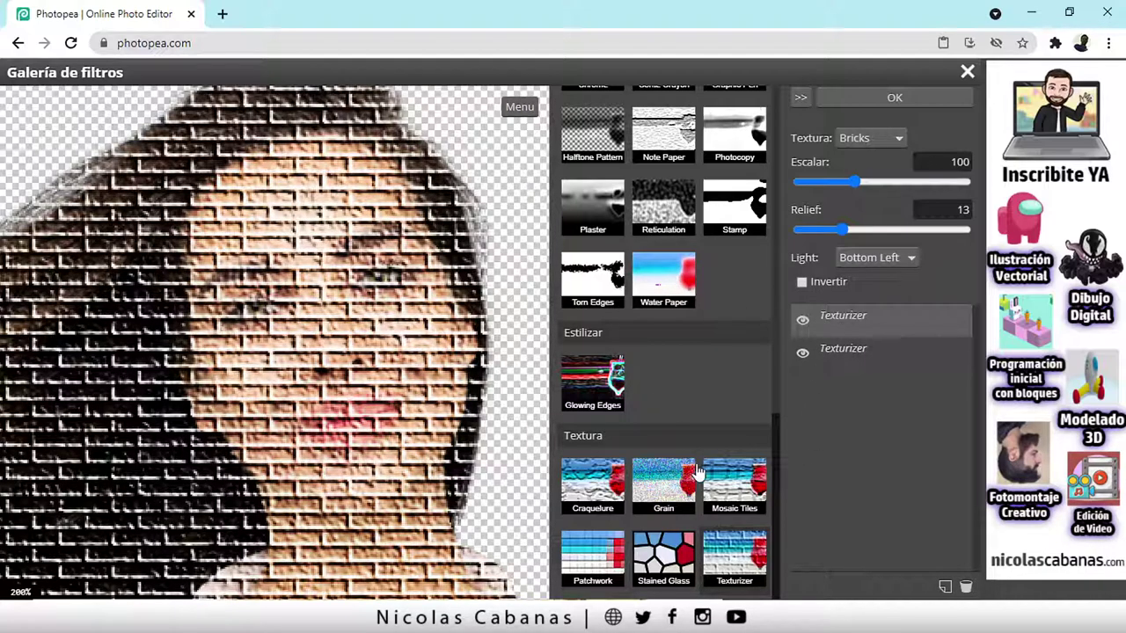
Step: Try Stained Glass over Texturizer with a cell size of 5, delete that effect, and close the filter gallery without applying
{"action": "left_click", "coordinate": [673, 541]}
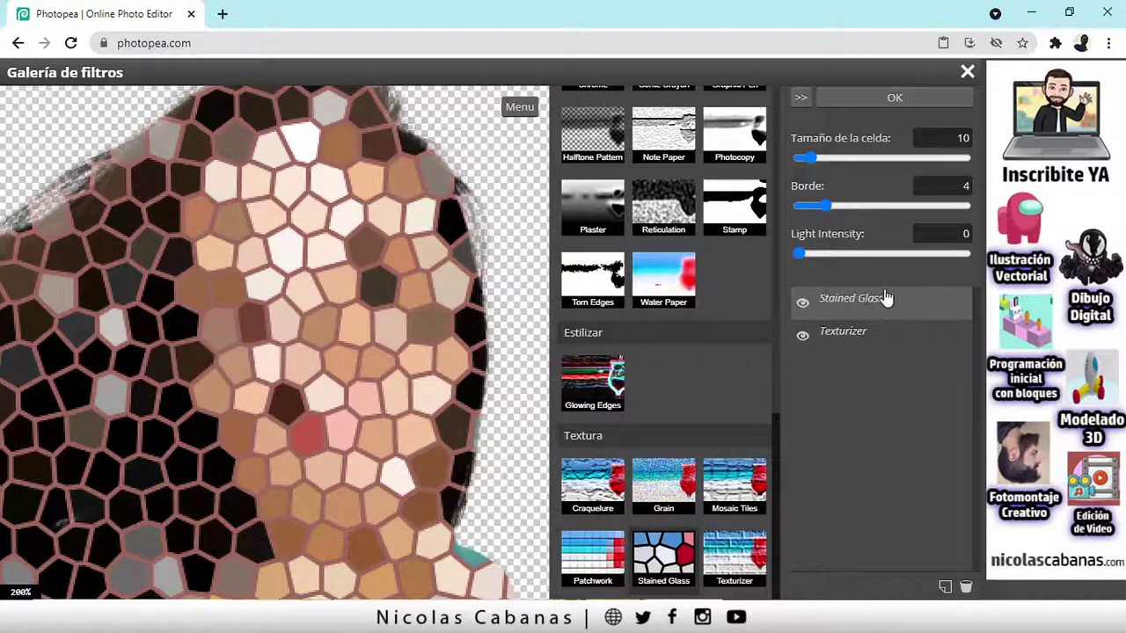
{"action": "left_click_drag", "start_coordinate": [808, 159], "coordinate": [799, 160]}
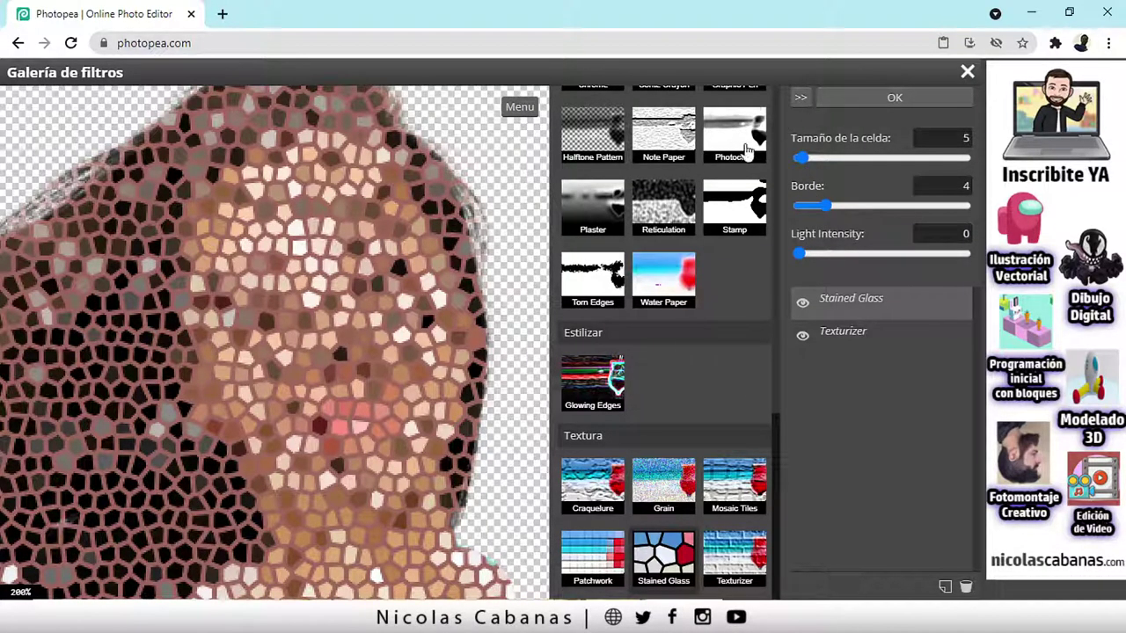
{"action": "left_click", "coordinate": [966, 587]}
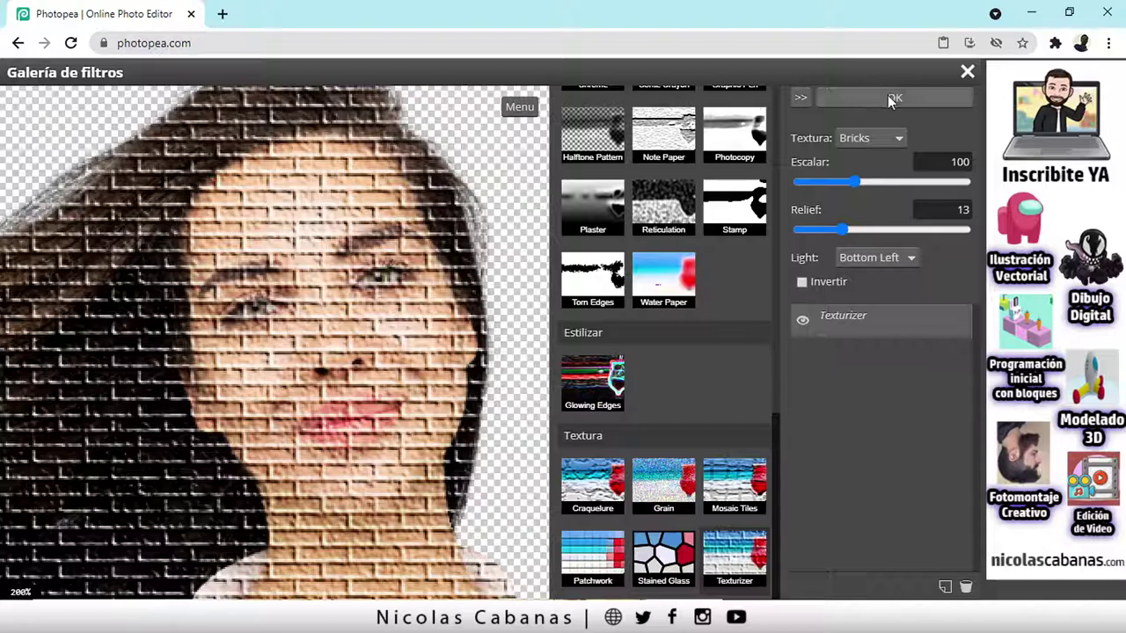
{"action": "left_click", "coordinate": [967, 74]}
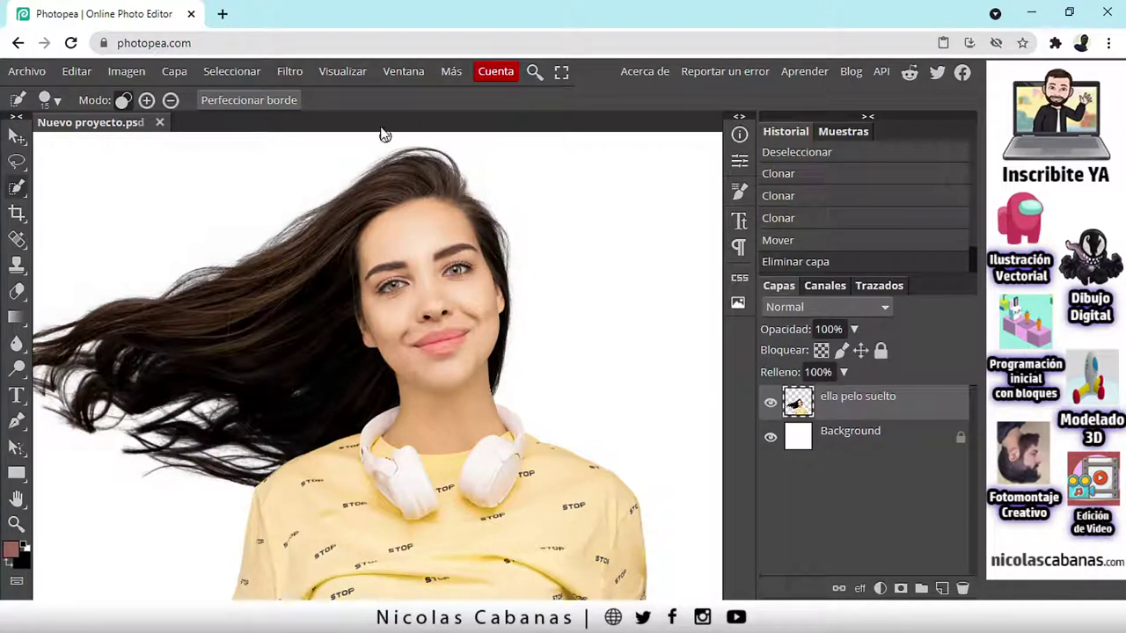
Step: Open the Licuar filter on the "ella pelo suelto" layer, frame the woman's face, and choose the Pucker tool
{"action": "left_click", "coordinate": [290, 72]}
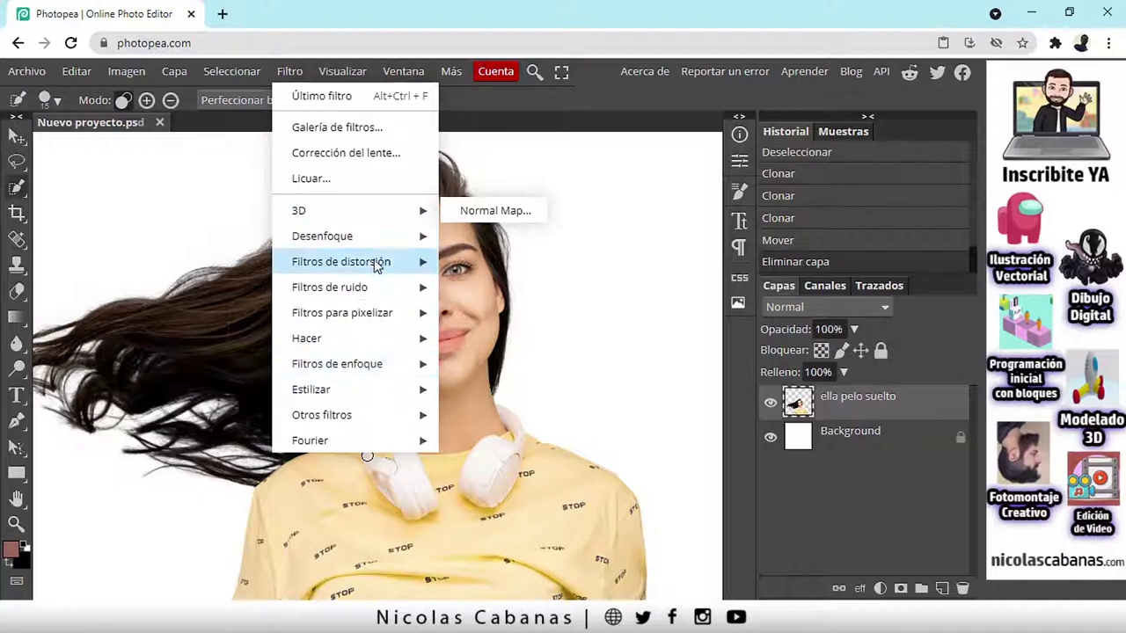
{"action": "left_click", "coordinate": [346, 187]}
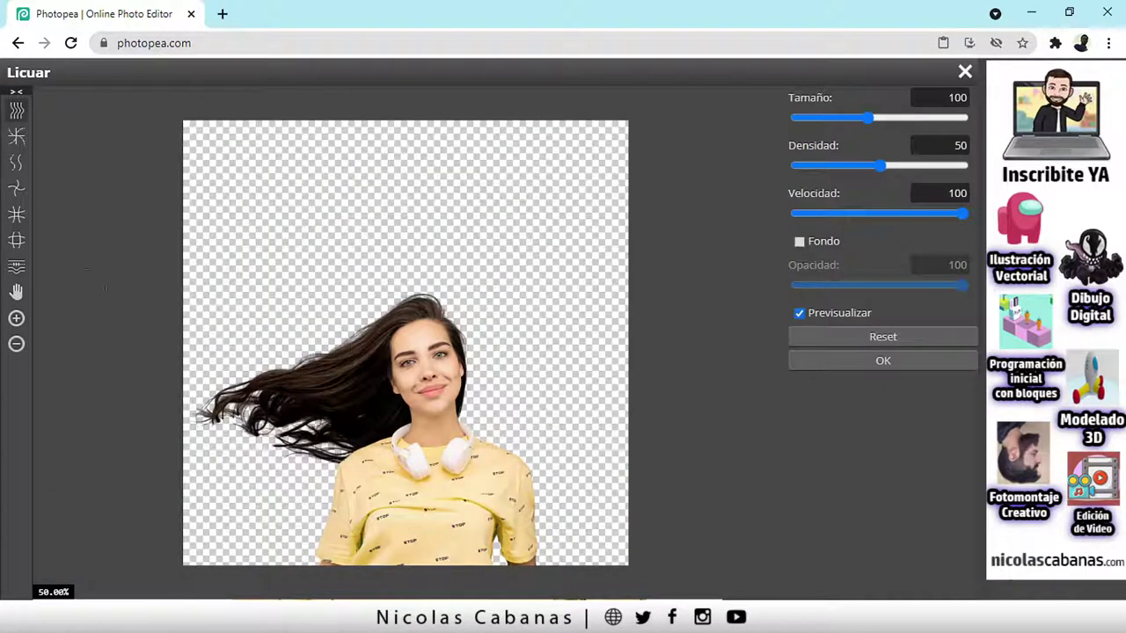
{"action": "scroll", "coordinate": [367, 387], "scroll_direction": "up", "scroll_amount": 2}
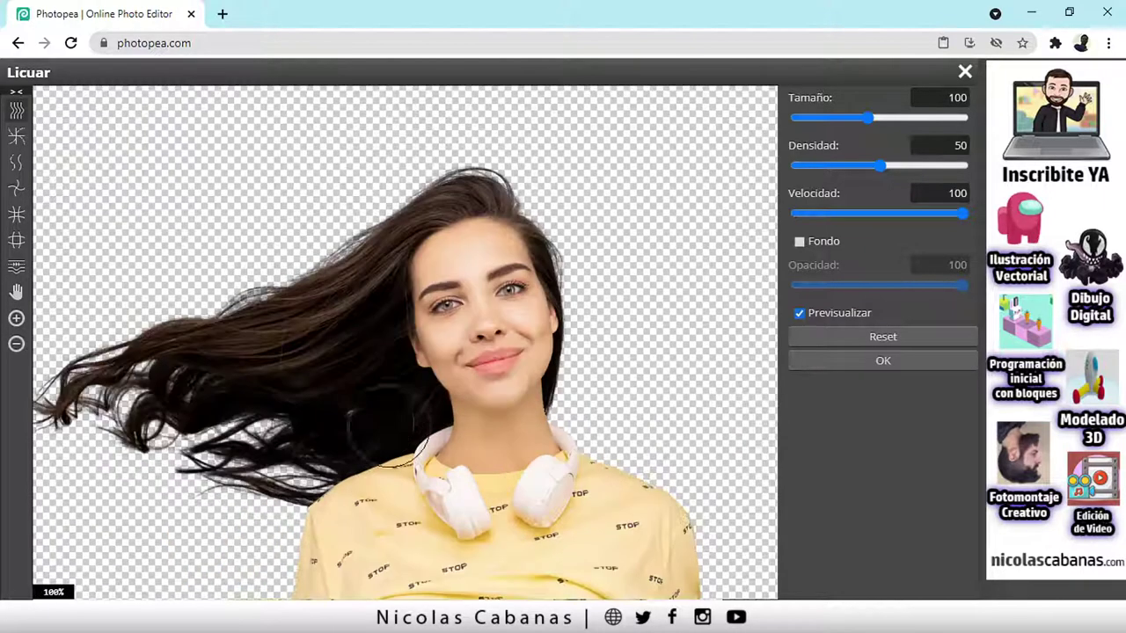
{"action": "scroll", "coordinate": [540, 326], "scroll_direction": "up", "scroll_amount": 2}
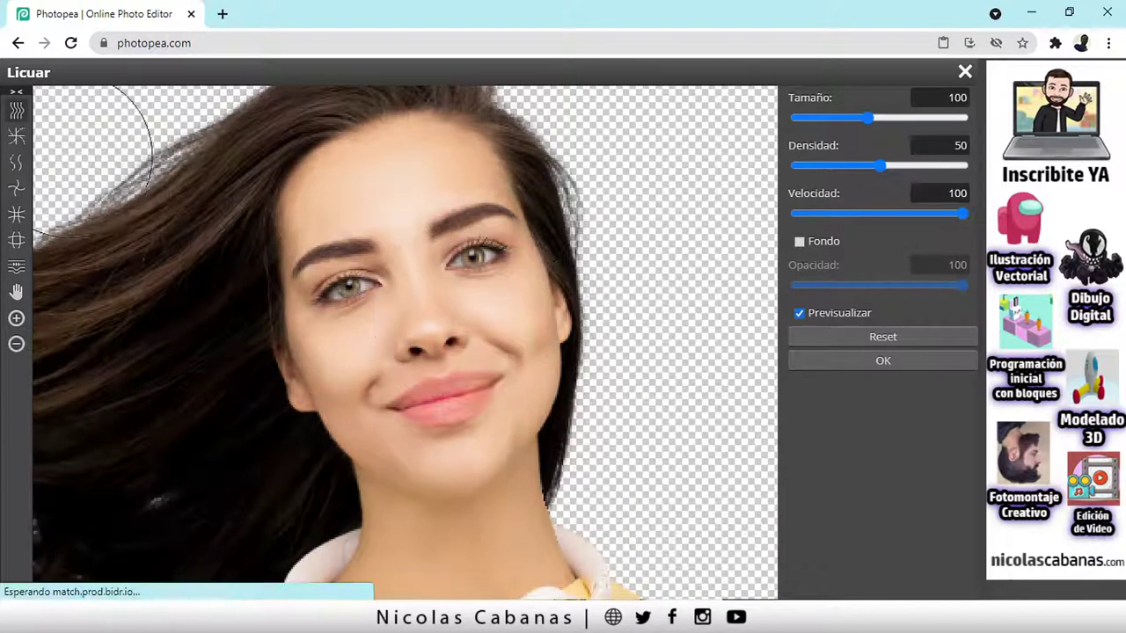
{"action": "left_click", "coordinate": [16, 111]}
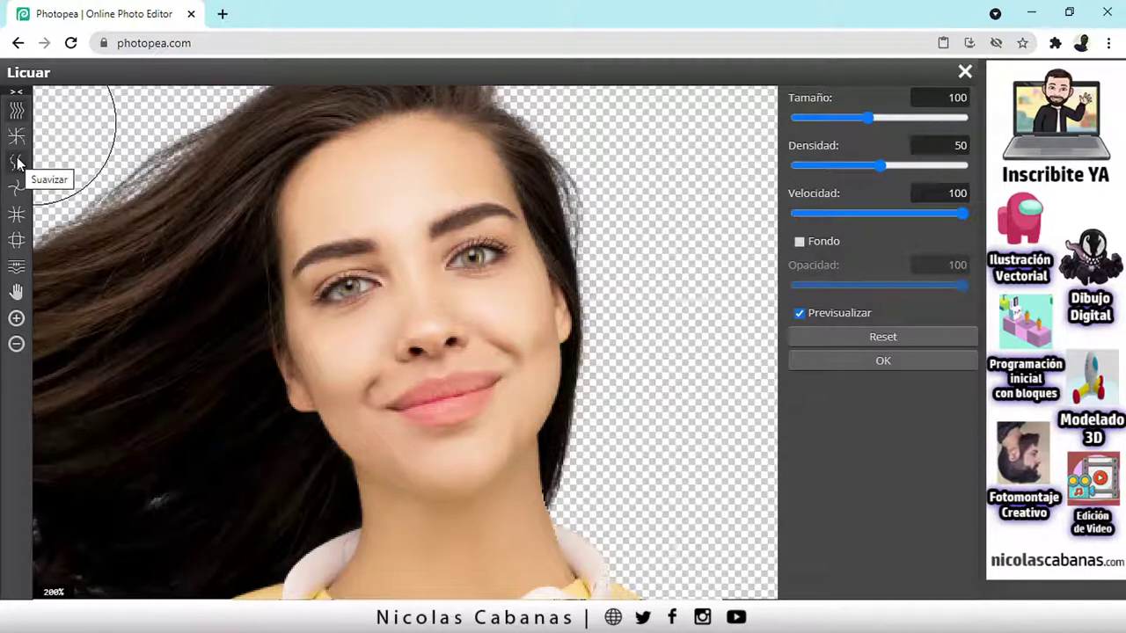
{"action": "left_click", "coordinate": [15, 217]}
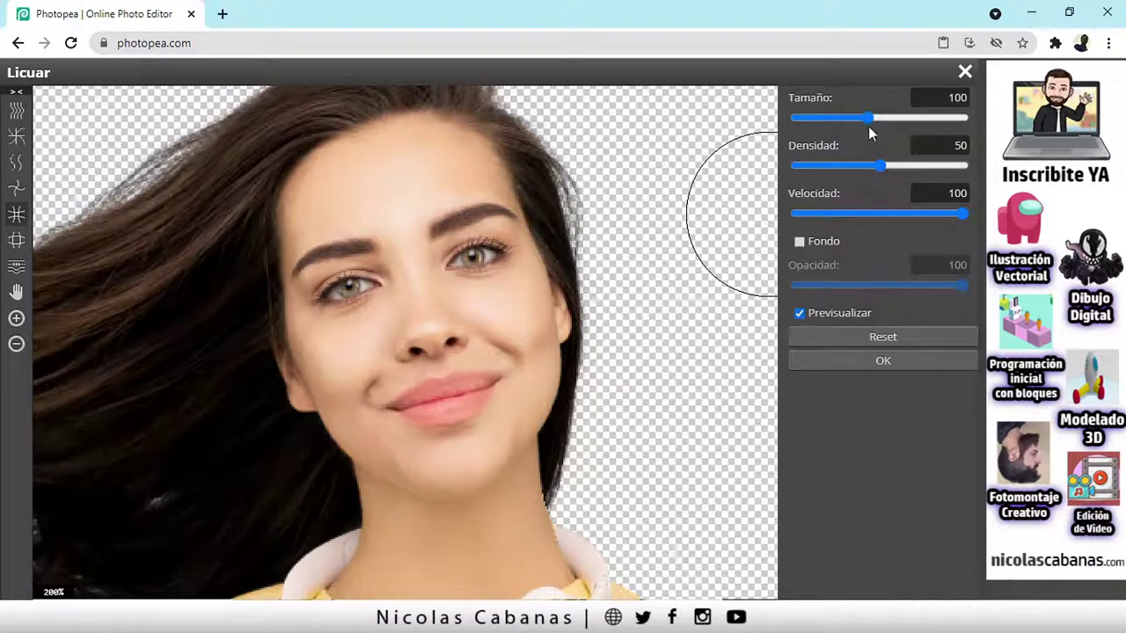
Step: Set the Licuar brush size to 62, test showing and hiding the Fondo, and keep the Pucker tool active
{"action": "left_click_drag", "start_coordinate": [869, 118], "coordinate": [855, 120]}
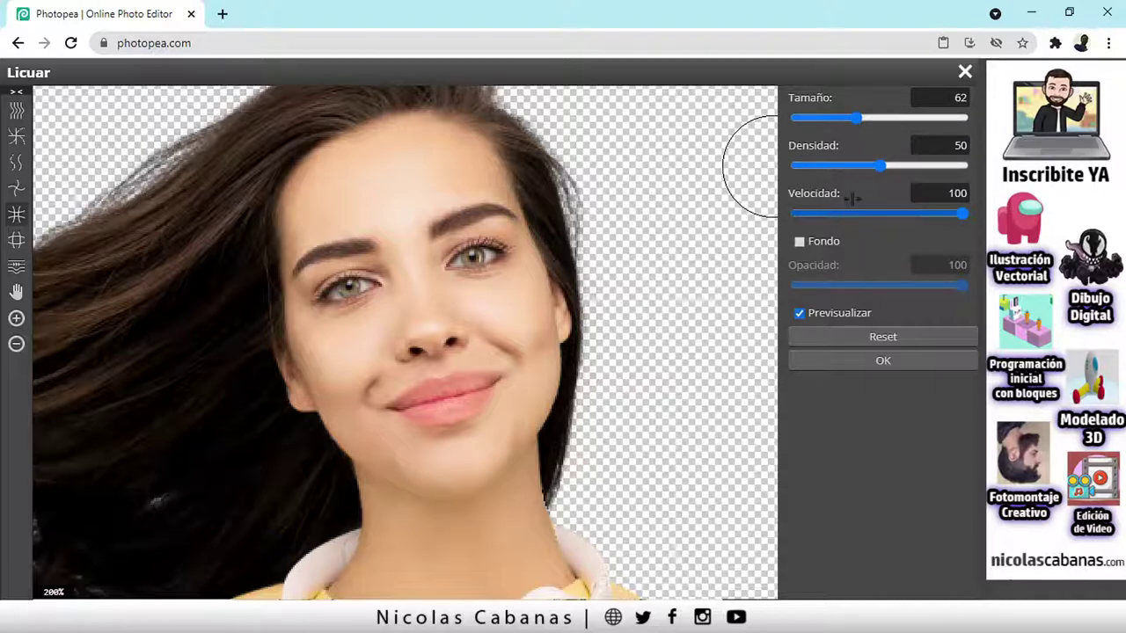
{"action": "left_click", "coordinate": [801, 243]}
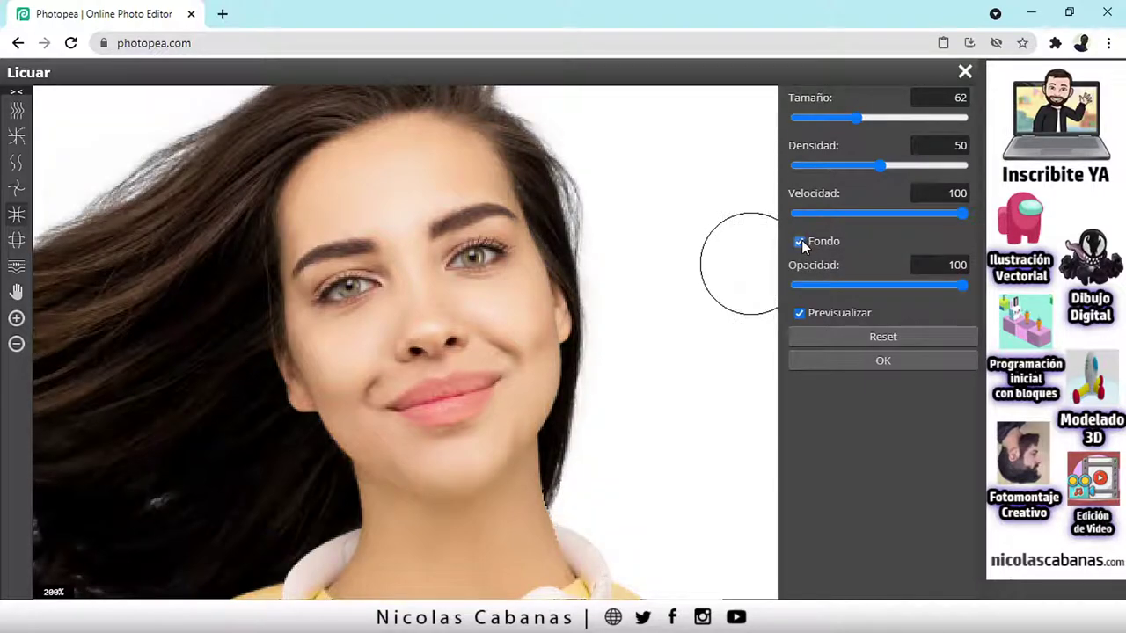
{"action": "left_click", "coordinate": [801, 241]}
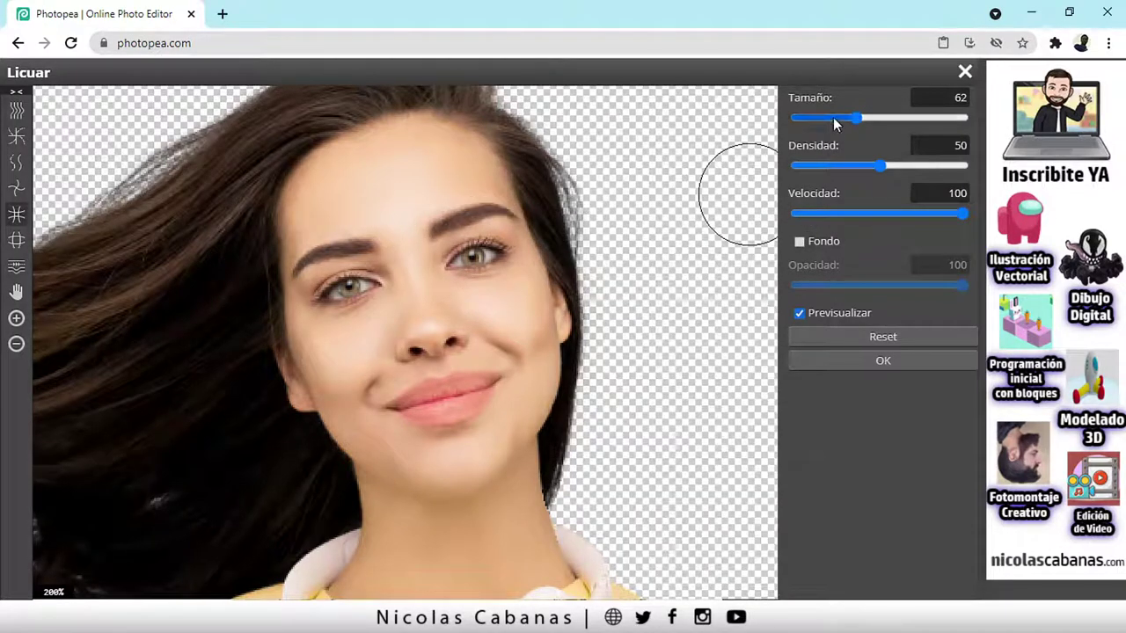
{"action": "left_click", "coordinate": [16, 216]}
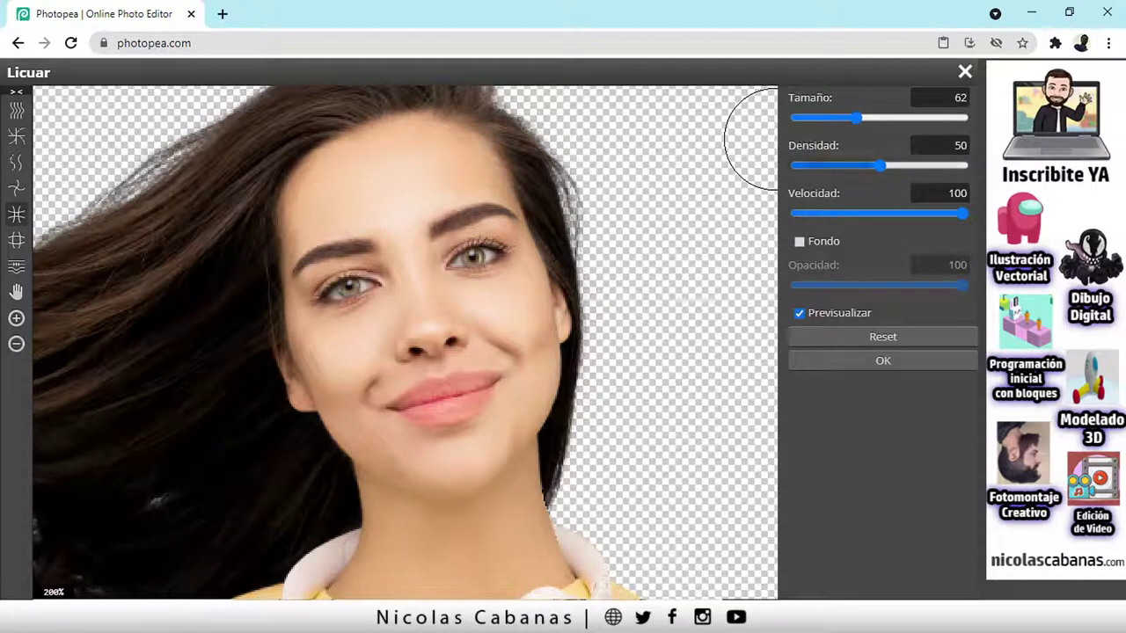
Step: Shrink both of the woman's eyes with the Pucker tool and enlarge her nose with the Bloat tool
{"action": "left_click_drag", "start_coordinate": [477, 260], "coordinate": [477, 259]}
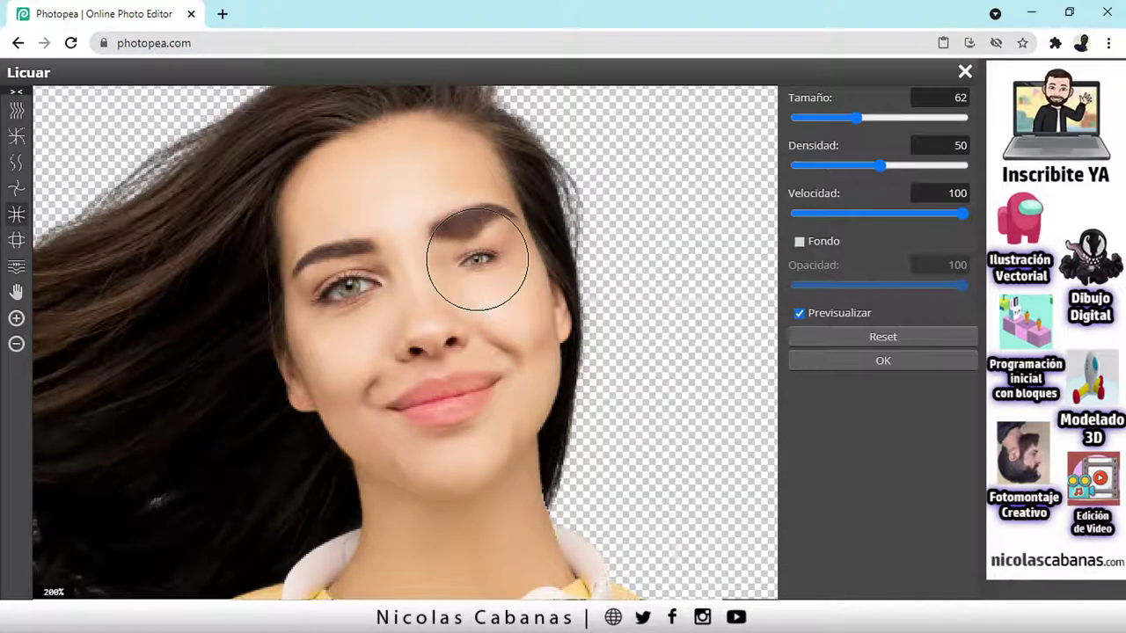
{"action": "left_click_drag", "start_coordinate": [360, 289], "coordinate": [344, 290]}
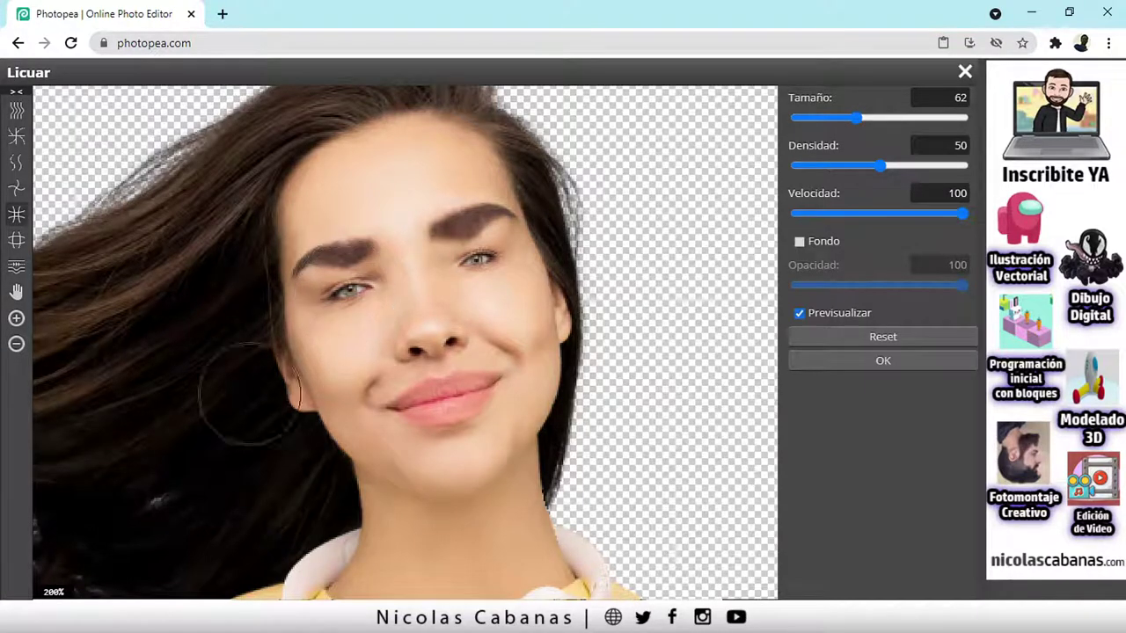
{"action": "left_click", "coordinate": [15, 217]}
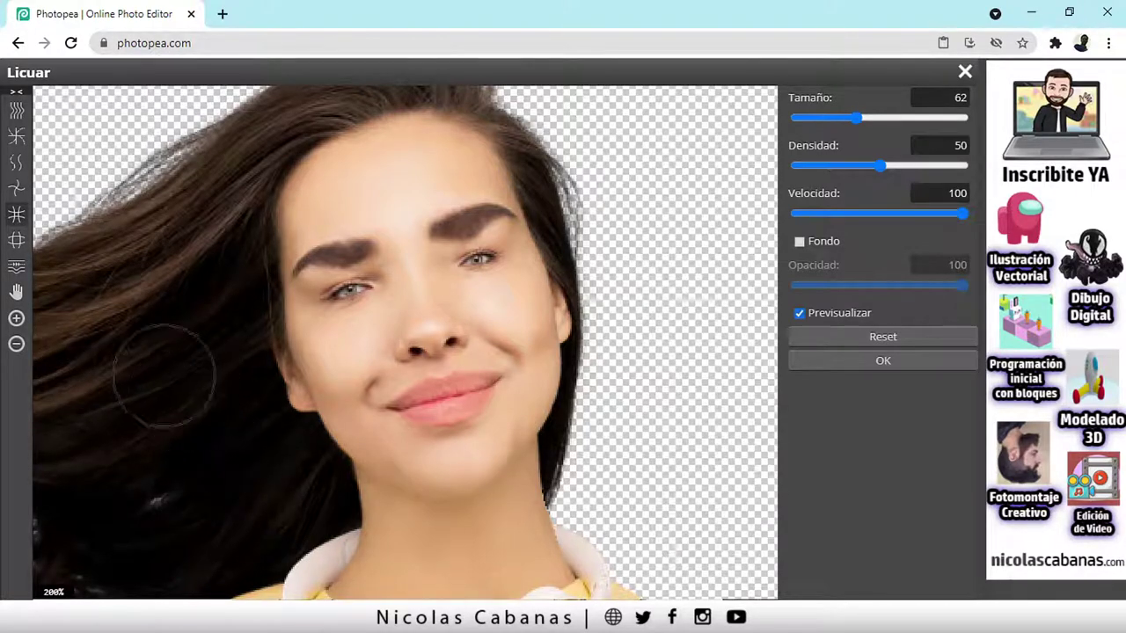
{"action": "left_click", "coordinate": [16, 245]}
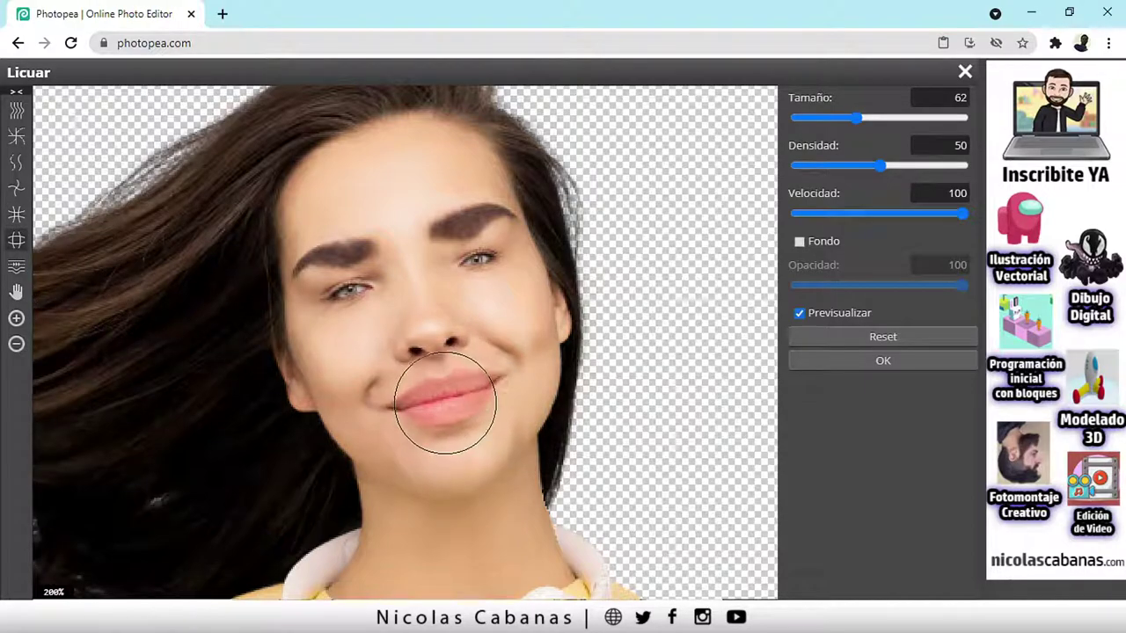
{"action": "left_click_drag", "start_coordinate": [429, 332], "coordinate": [425, 337]}
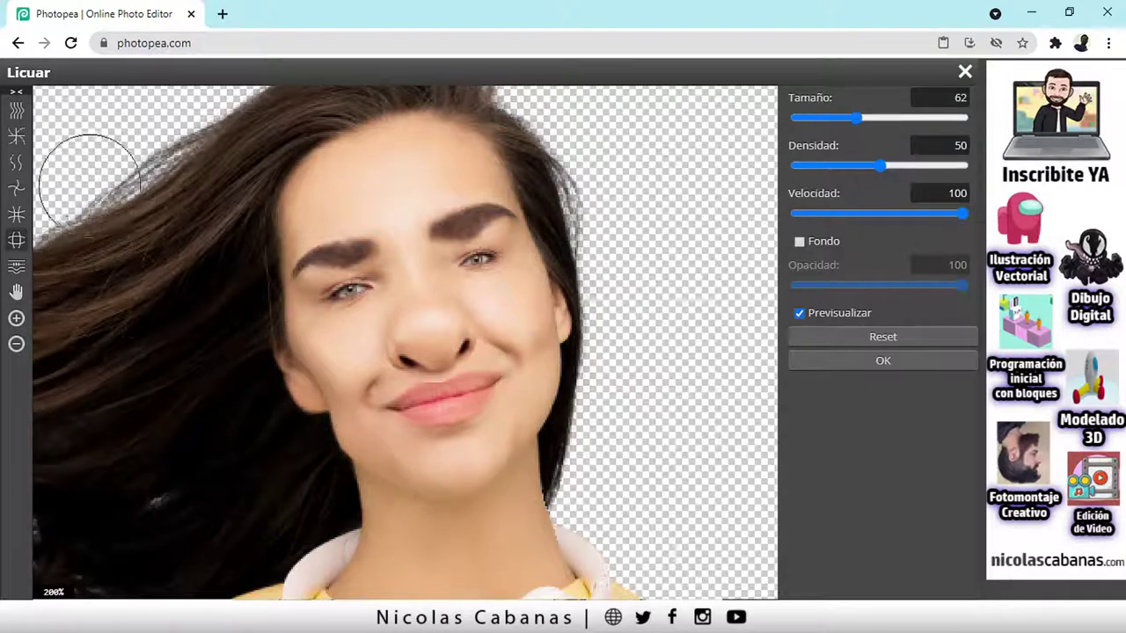
Step: Restore the nose's original shape with the Reconstruct tool, raising the brush Densidad to 73
{"action": "left_click", "coordinate": [16, 136]}
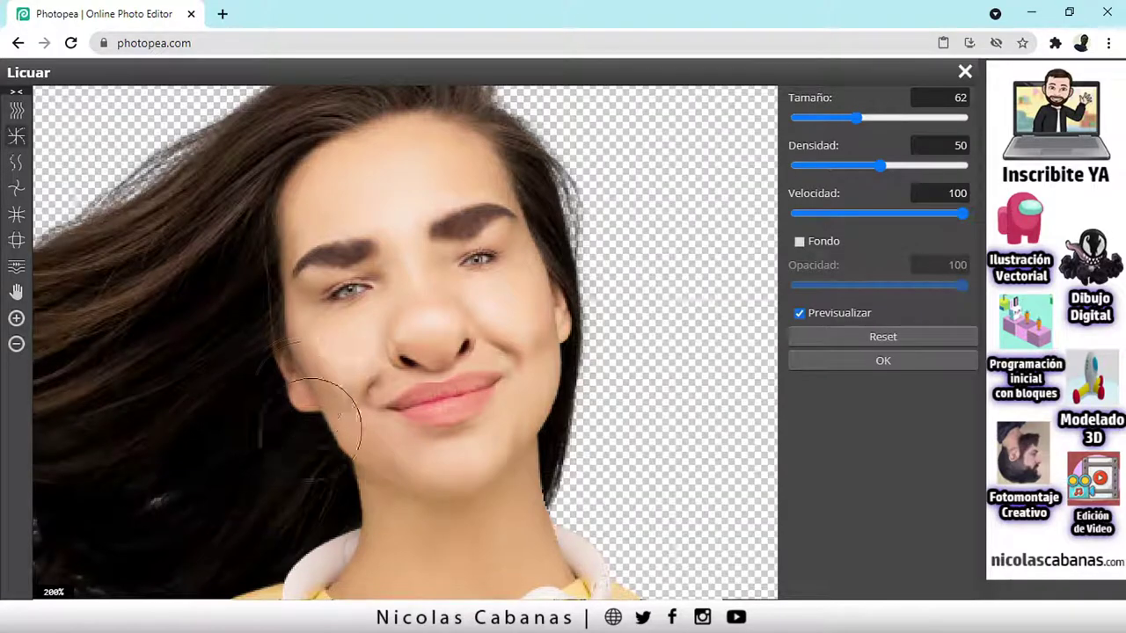
{"action": "left_click_drag", "start_coordinate": [447, 362], "coordinate": [438, 322]}
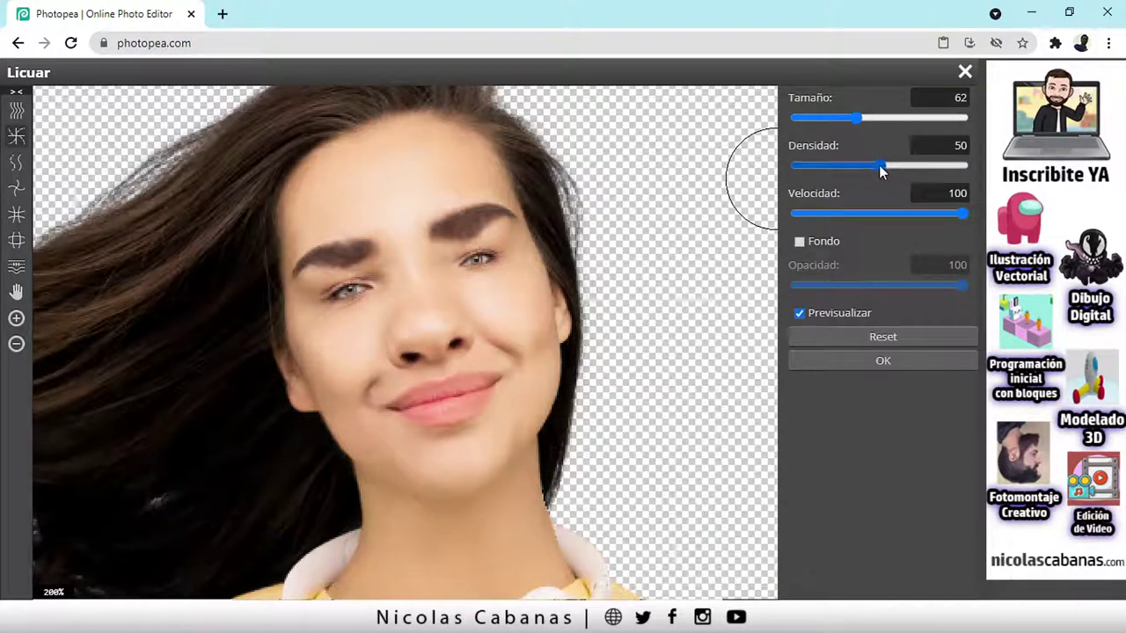
{"action": "left_click_drag", "start_coordinate": [879, 165], "coordinate": [918, 166]}
{"action": "mouse_move", "coordinate": [459, 333]}
{"action": "left_mouse_down"}
{"action": "mouse_move", "coordinate": [423, 331]}
{"action": "mouse_move", "coordinate": [445, 328]}
{"action": "mouse_move", "coordinate": [439, 344]}
{"action": "mouse_move", "coordinate": [433, 330]}
{"action": "mouse_move", "coordinate": [443, 356]}
{"action": "mouse_move", "coordinate": [451, 343]}
{"action": "mouse_move", "coordinate": [446, 335]}
{"action": "mouse_move", "coordinate": [432, 379]}
{"action": "mouse_move", "coordinate": [443, 377]}
{"action": "mouse_move", "coordinate": [436, 333]}
{"action": "mouse_move", "coordinate": [390, 319]}
{"action": "left_mouse_up"}
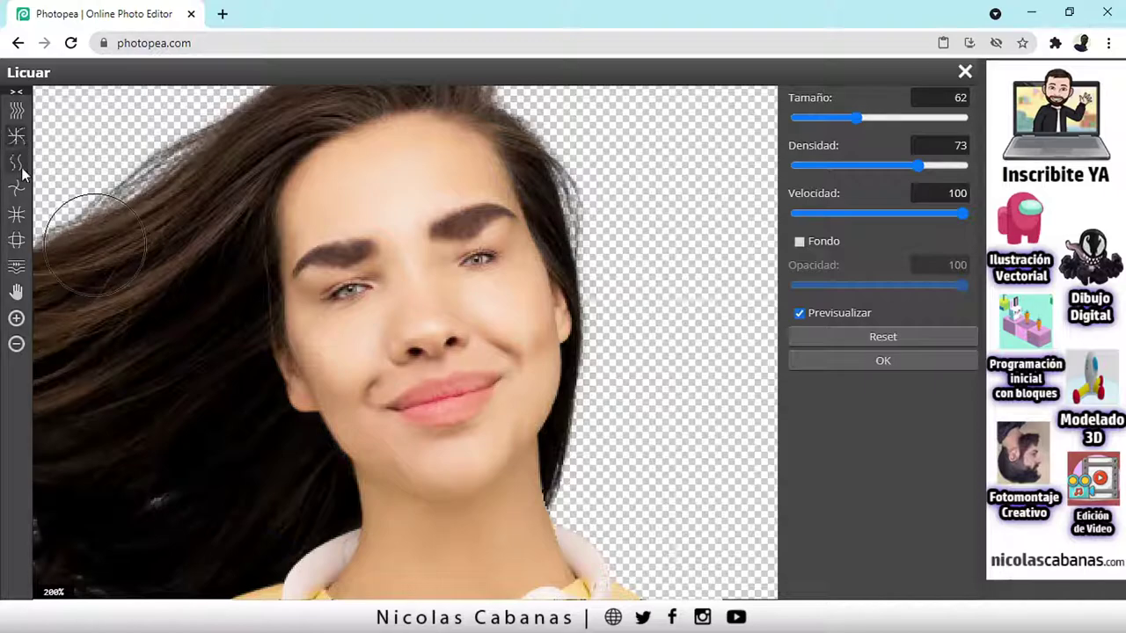
Step: Push the cheekbones outward and slim the jaw and neck with the Forward Warp tool
{"action": "left_click", "coordinate": [16, 110]}
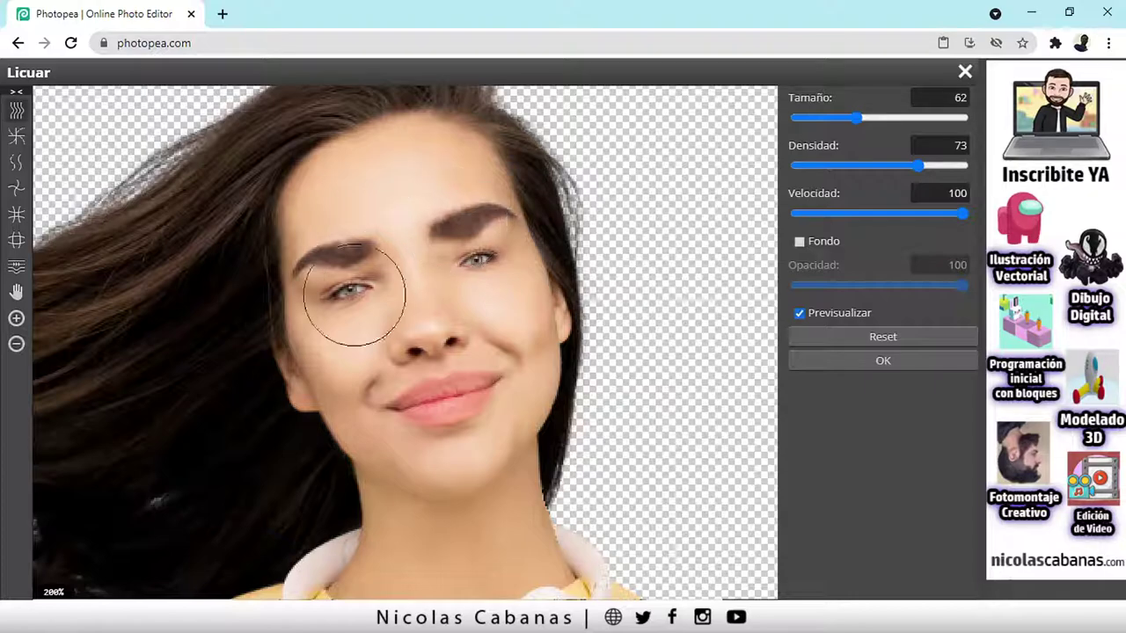
{"action": "mouse_move", "coordinate": [352, 294]}
{"action": "left_mouse_down"}
{"action": "mouse_move", "coordinate": [300, 363]}
{"action": "mouse_move", "coordinate": [251, 352]}
{"action": "left_mouse_up"}
{"action": "left_click_drag", "start_coordinate": [554, 313], "coordinate": [578, 271]}
{"action": "mouse_move", "coordinate": [546, 383]}
{"action": "left_mouse_down"}
{"action": "mouse_move", "coordinate": [518, 381]}
{"action": "mouse_move", "coordinate": [540, 367]}
{"action": "left_mouse_up"}
{"action": "left_click_drag", "start_coordinate": [309, 438], "coordinate": [340, 455]}
{"action": "mouse_move", "coordinate": [341, 499]}
{"action": "left_mouse_down"}
{"action": "mouse_move", "coordinate": [389, 510]}
{"action": "mouse_move", "coordinate": [344, 505]}
{"action": "mouse_move", "coordinate": [359, 499]}
{"action": "left_mouse_up"}
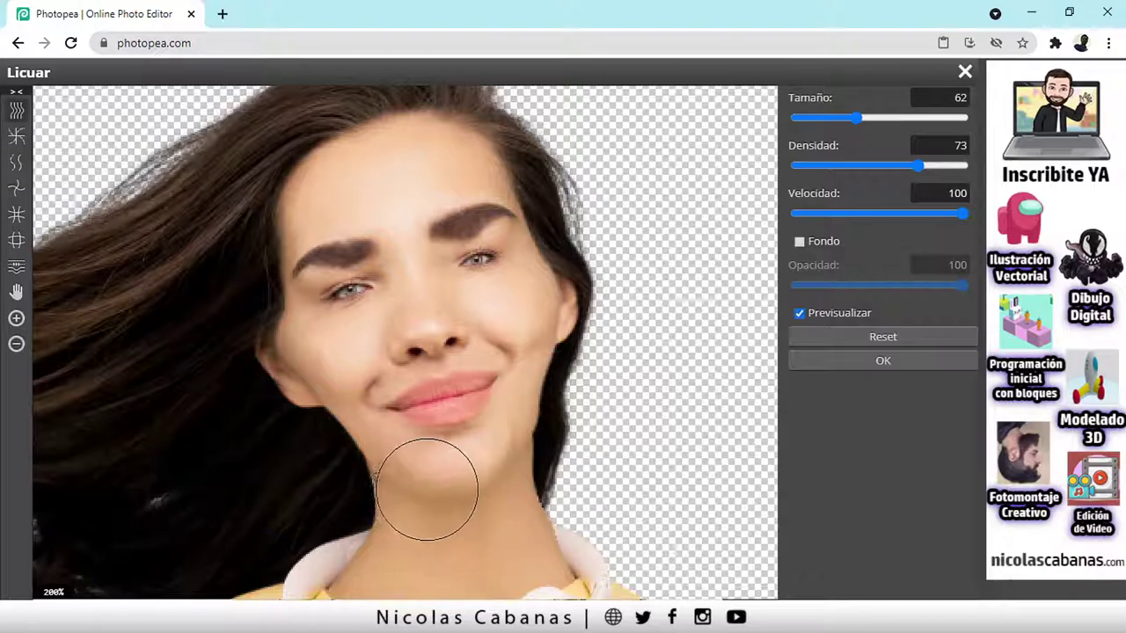
Step: Make the lips fuller, reshape the eyes and eyebrows, even them out with the Smooth tool, and apply the Licuar filter
{"action": "mouse_move", "coordinate": [440, 483]}
{"action": "left_mouse_down"}
{"action": "mouse_move", "coordinate": [431, 425]}
{"action": "mouse_move", "coordinate": [441, 405]}
{"action": "mouse_move", "coordinate": [415, 388]}
{"action": "mouse_move", "coordinate": [489, 365]}
{"action": "mouse_move", "coordinate": [458, 422]}
{"action": "left_mouse_up"}
{"action": "left_click_drag", "start_coordinate": [342, 235], "coordinate": [327, 238]}
{"action": "mouse_move", "coordinate": [462, 229]}
{"action": "left_mouse_down"}
{"action": "mouse_move", "coordinate": [477, 226]}
{"action": "mouse_move", "coordinate": [440, 233]}
{"action": "left_mouse_up"}
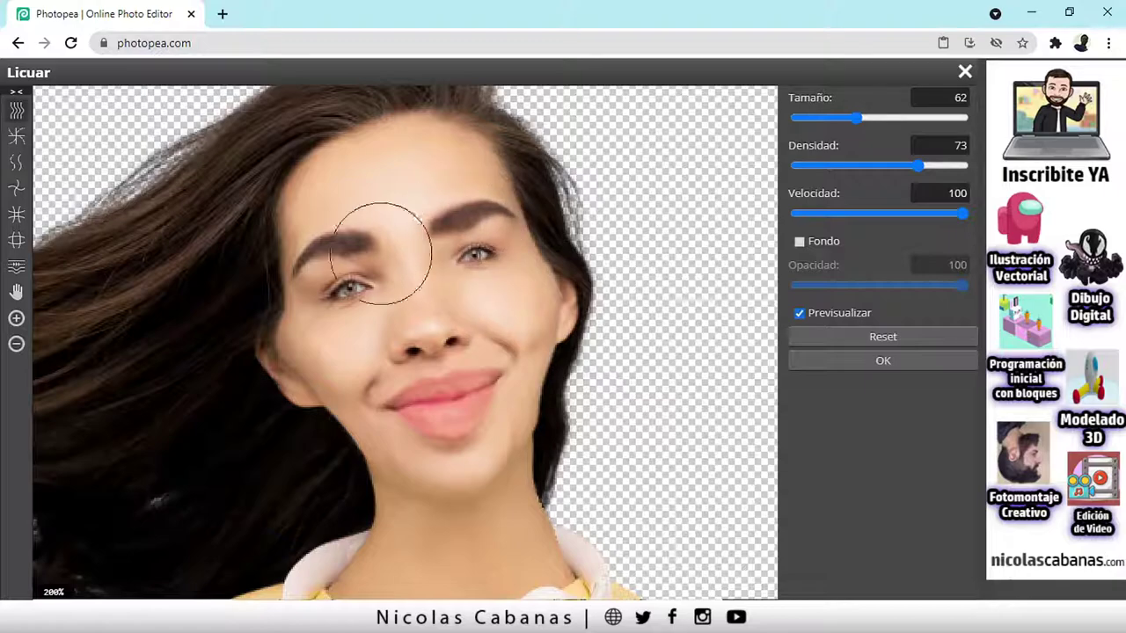
{"action": "left_click", "coordinate": [17, 162]}
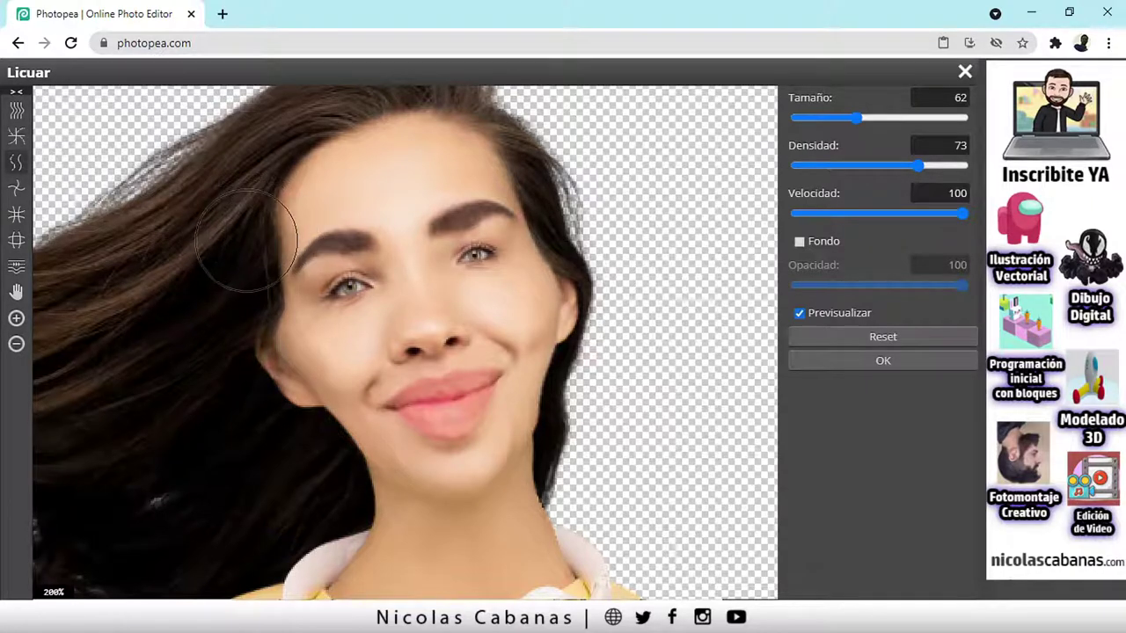
{"action": "mouse_move", "coordinate": [350, 215]}
{"action": "left_mouse_down"}
{"action": "mouse_move", "coordinate": [412, 189]}
{"action": "mouse_move", "coordinate": [485, 237]}
{"action": "mouse_move", "coordinate": [474, 223]}
{"action": "mouse_move", "coordinate": [363, 248]}
{"action": "mouse_move", "coordinate": [348, 270]}
{"action": "mouse_move", "coordinate": [245, 299]}
{"action": "left_mouse_up"}
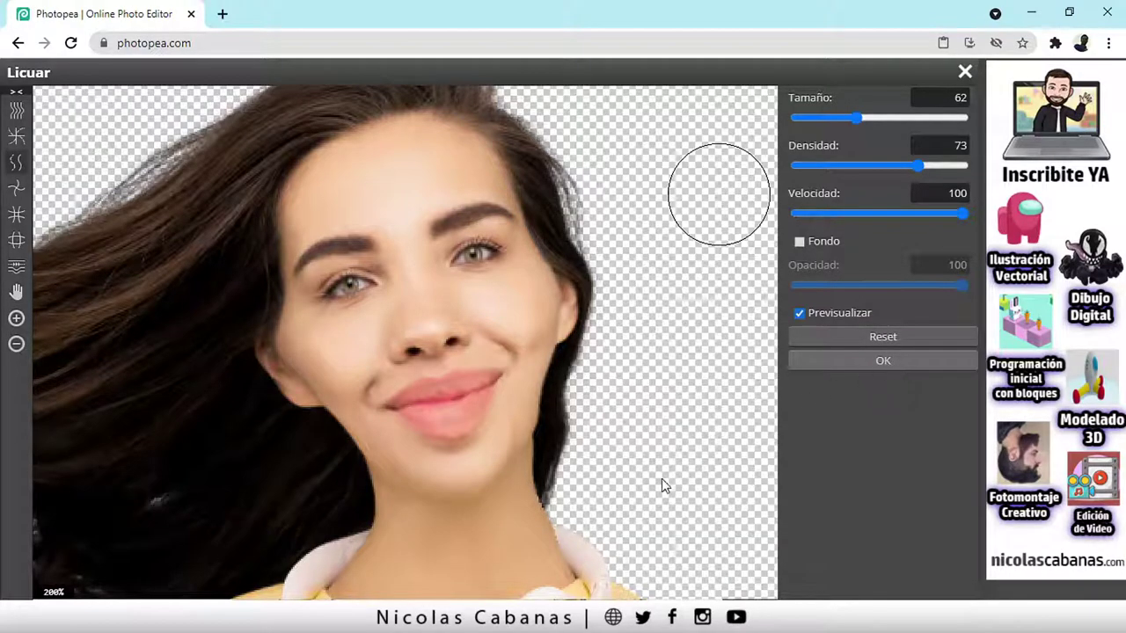
{"action": "key", "text": "Return"}
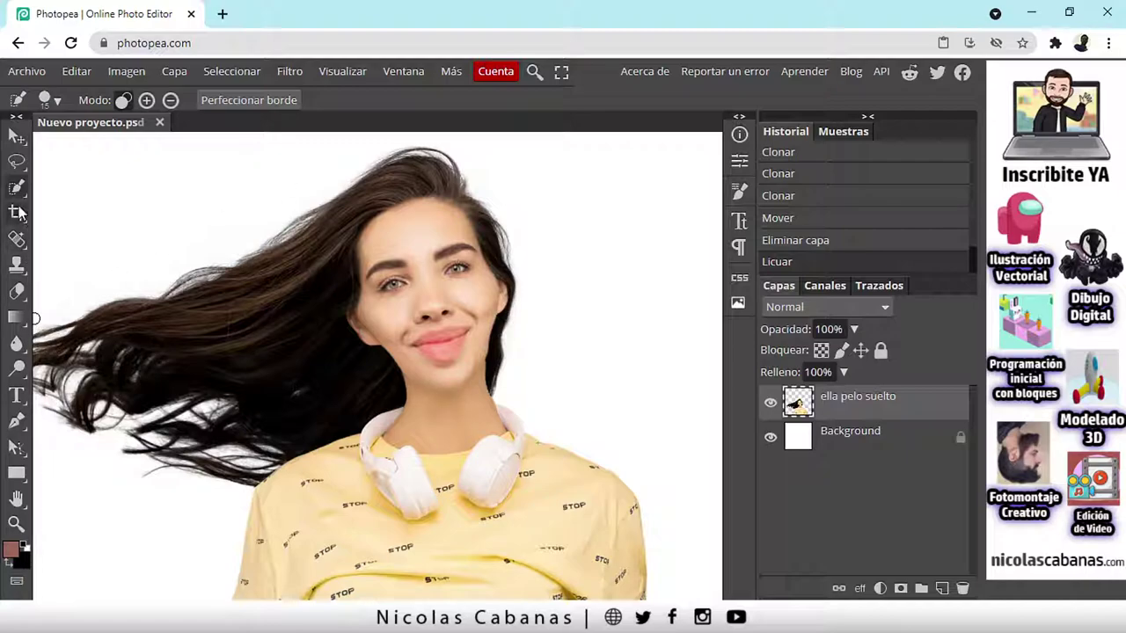
Step: Review the variants of the shape, dodge, blur, gradient and healing brush tools, along with the text tool
{"action": "right_click", "coordinate": [16, 473]}
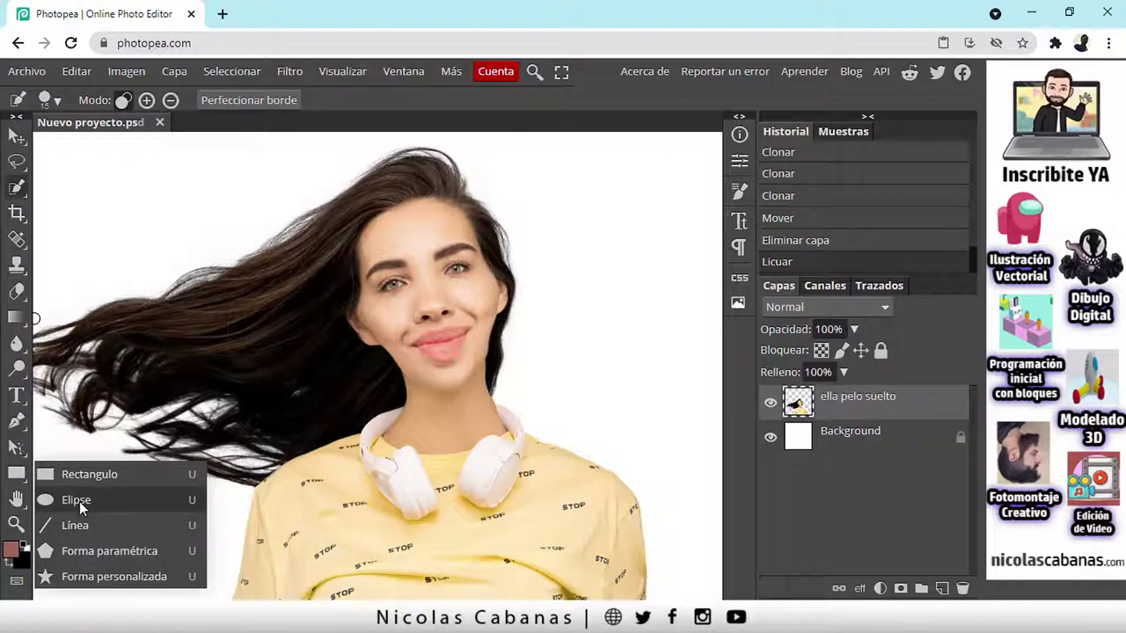
{"action": "left_click", "coordinate": [21, 400]}
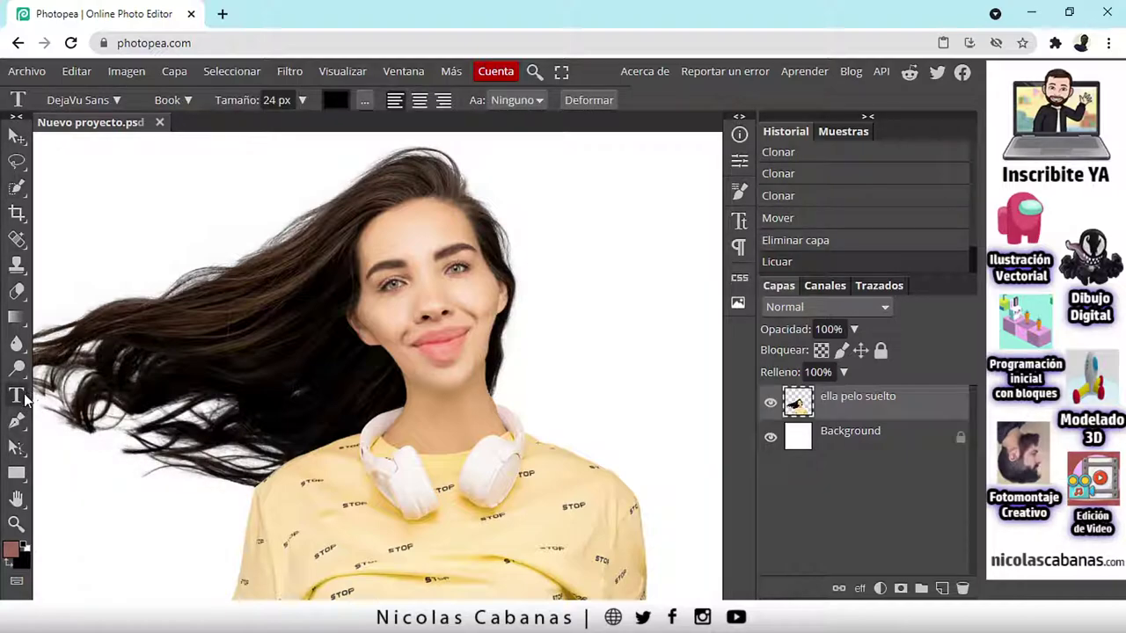
{"action": "right_click", "coordinate": [24, 376]}
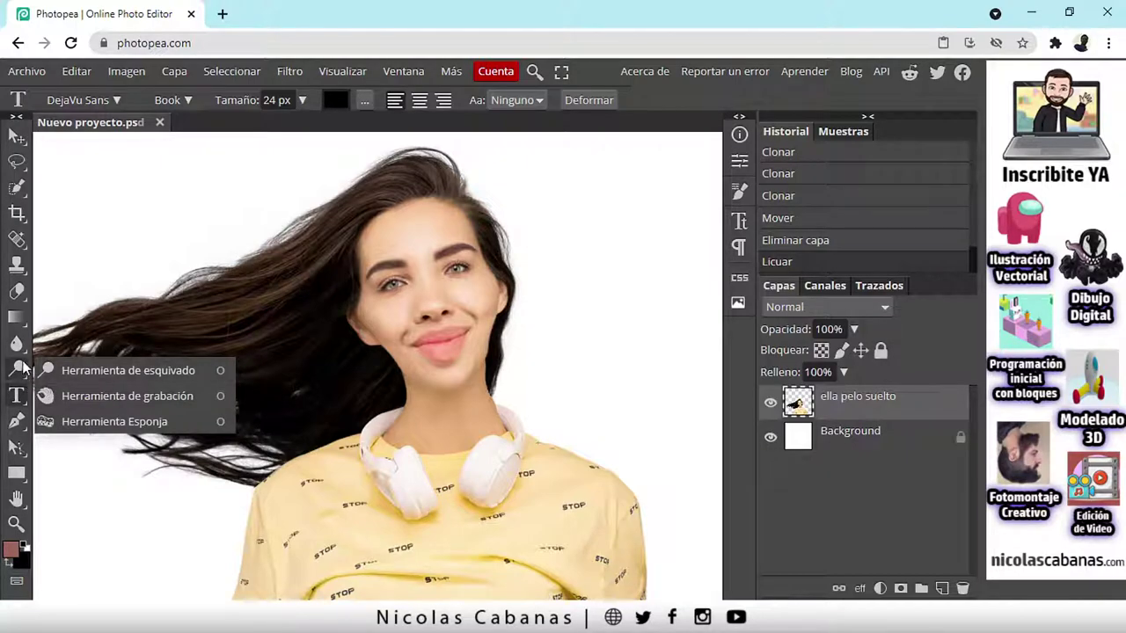
{"action": "right_click", "coordinate": [16, 344]}
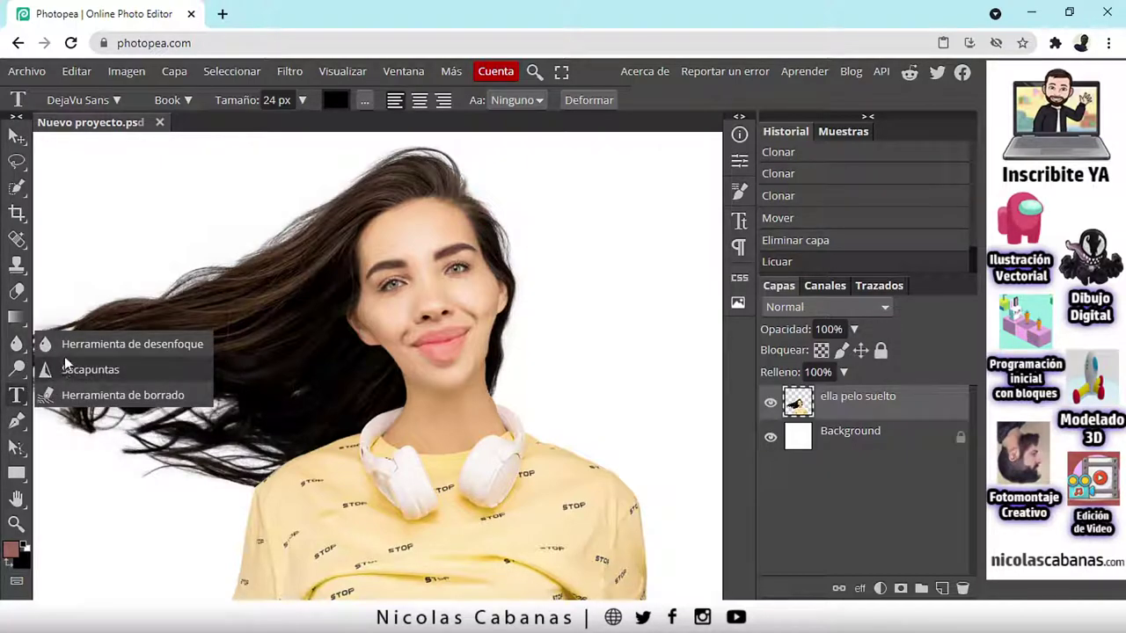
{"action": "right_click", "coordinate": [17, 369]}
{"action": "right_click", "coordinate": [18, 348]}
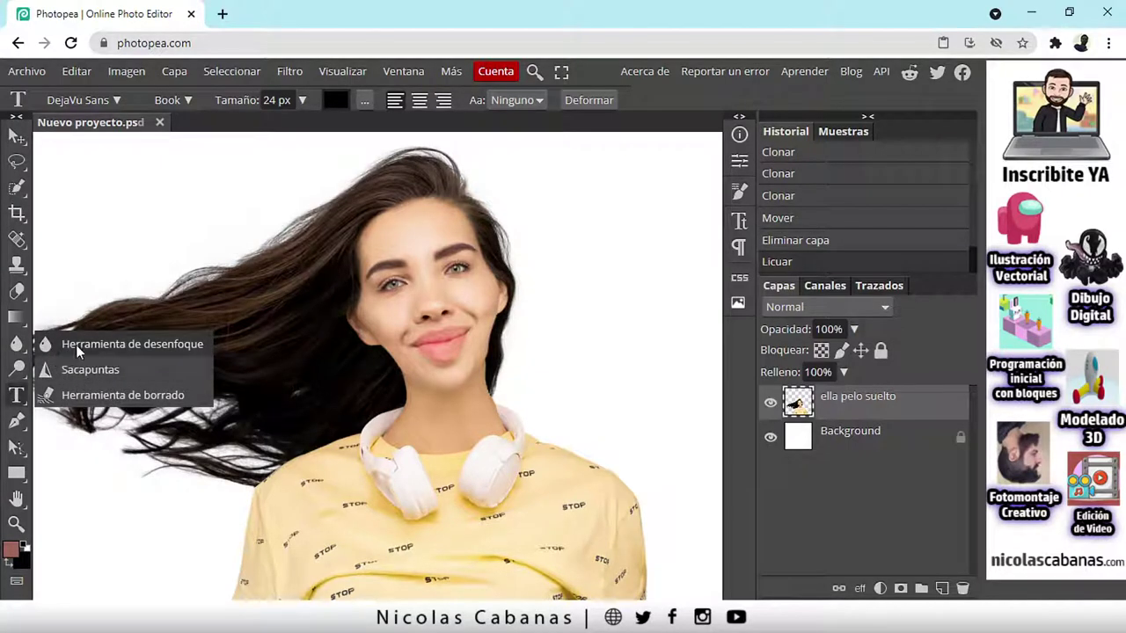
{"action": "right_click", "coordinate": [18, 369]}
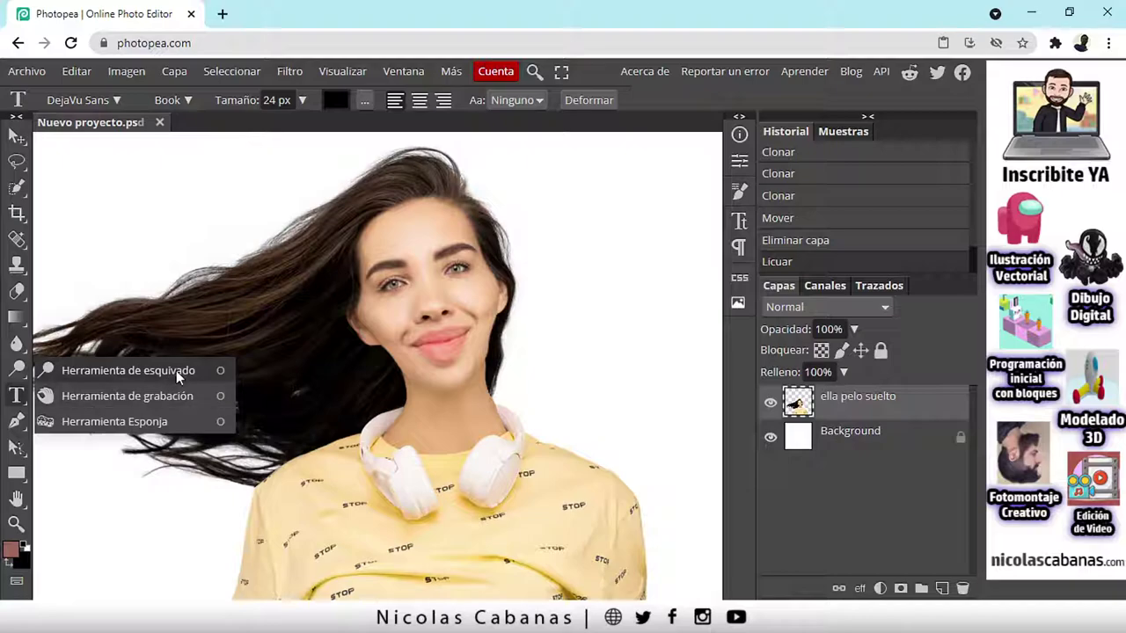
{"action": "right_click", "coordinate": [17, 320]}
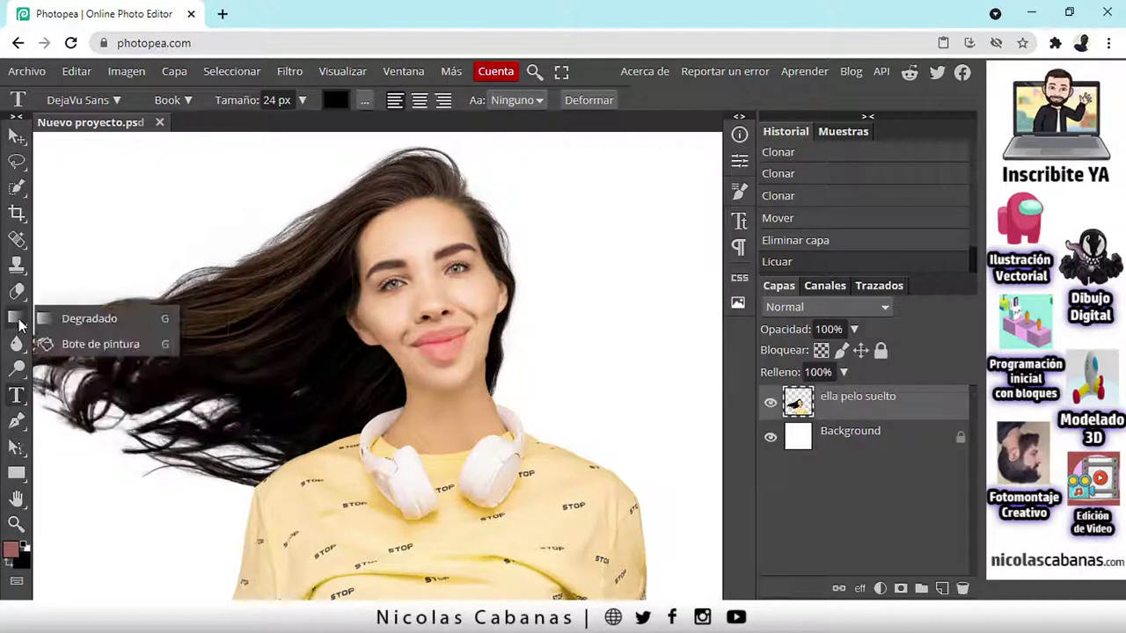
{"action": "right_click", "coordinate": [19, 240]}
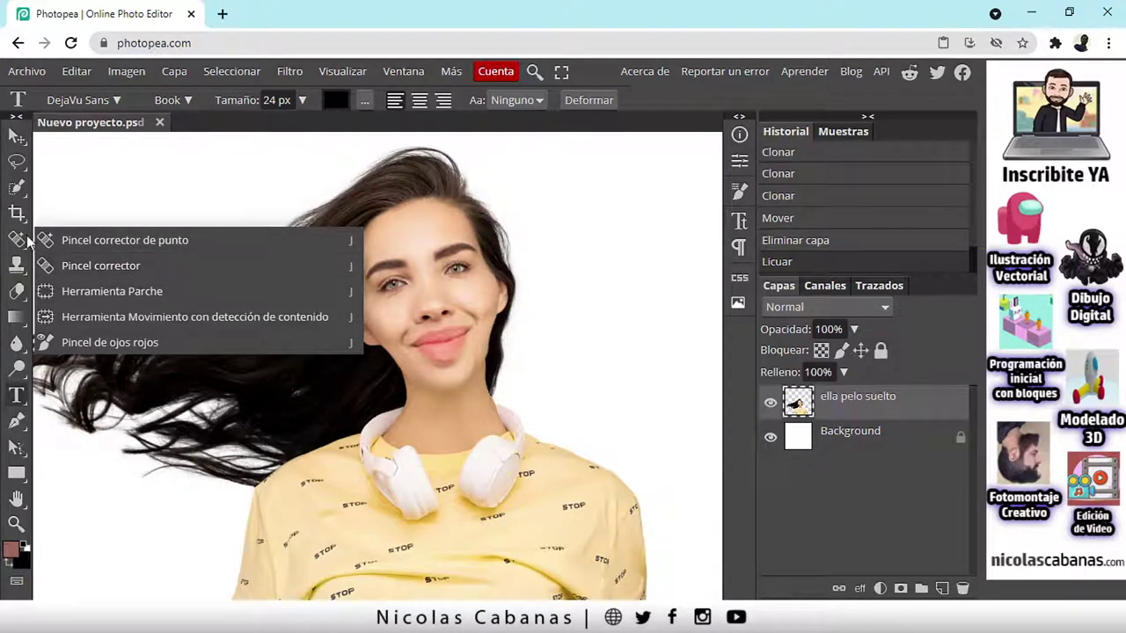
{"action": "left_click", "coordinate": [108, 129]}
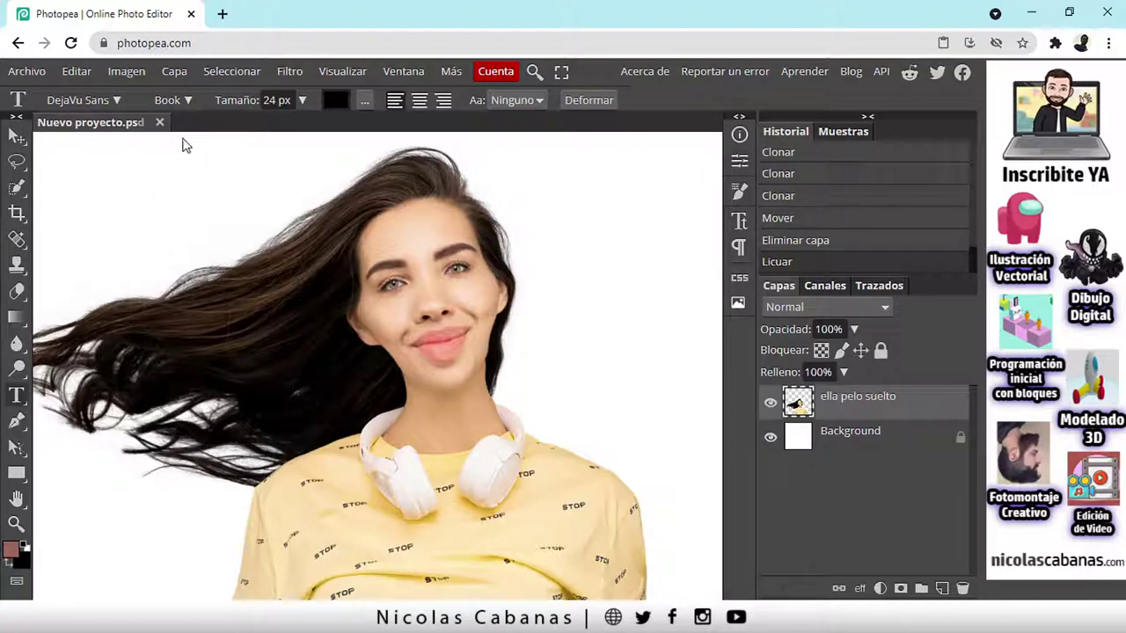
Step: Place the image galaxia.jpg into the project directly above the Background layer
{"action": "left_click", "coordinate": [16, 136]}
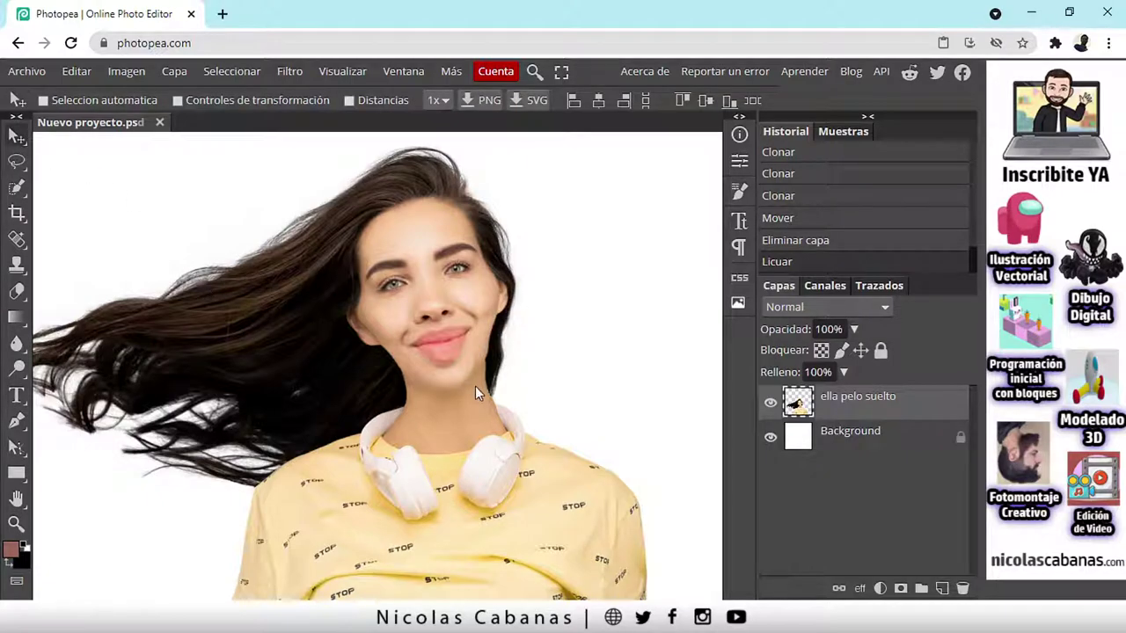
{"action": "scroll", "coordinate": [463, 405], "scroll_direction": "down", "scroll_amount": 3}
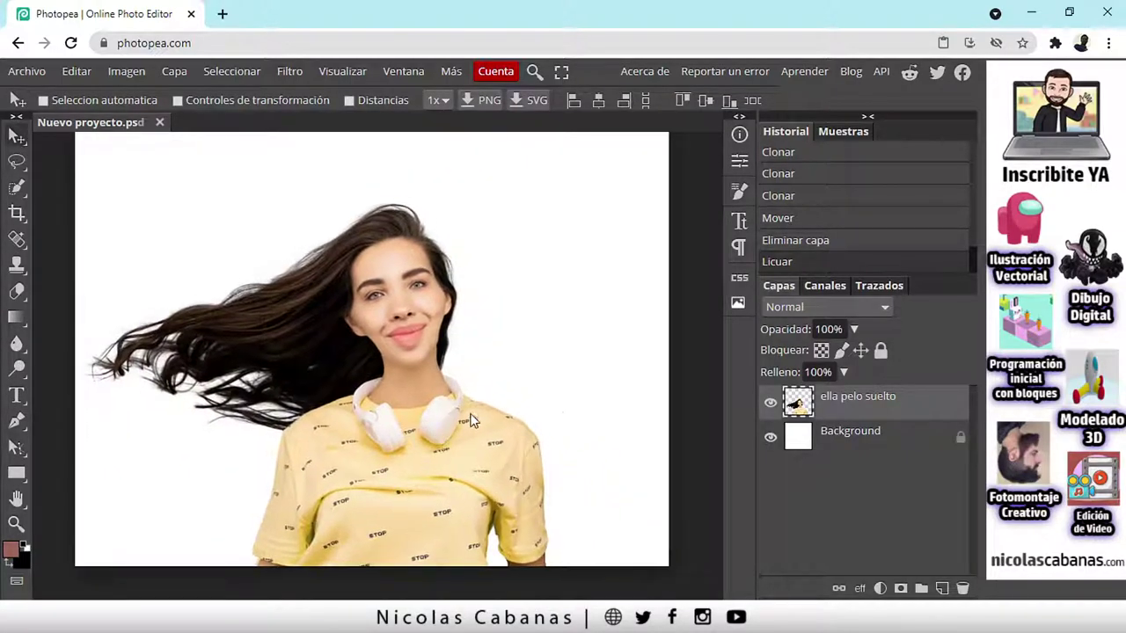
{"action": "left_click", "coordinate": [802, 439]}
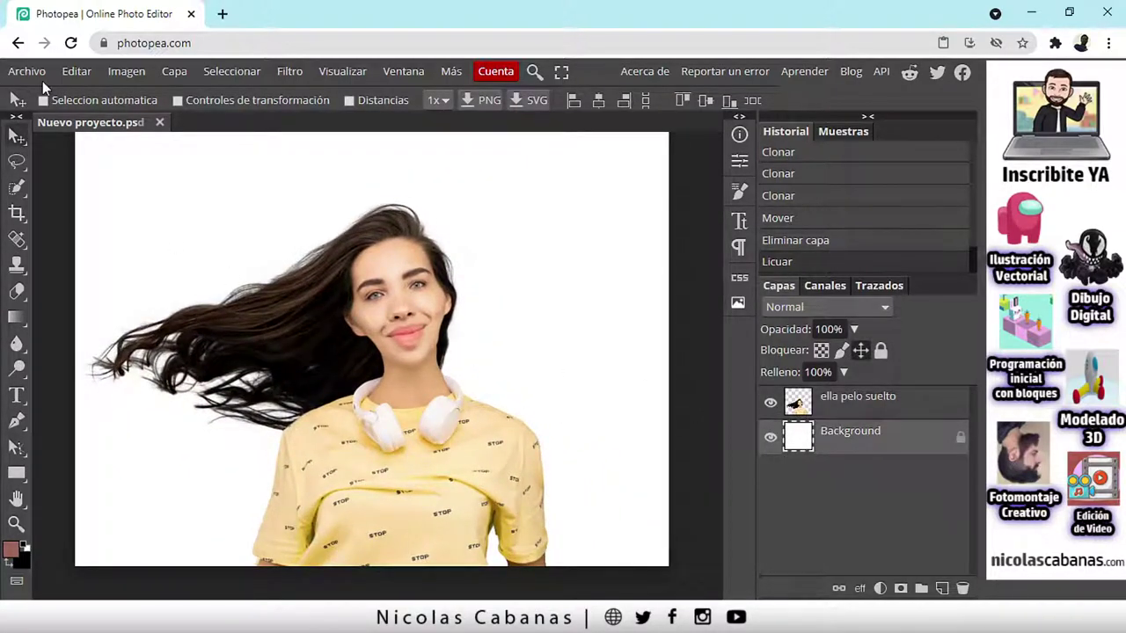
{"action": "left_click", "coordinate": [29, 73]}
{"action": "left_click", "coordinate": [46, 150]}
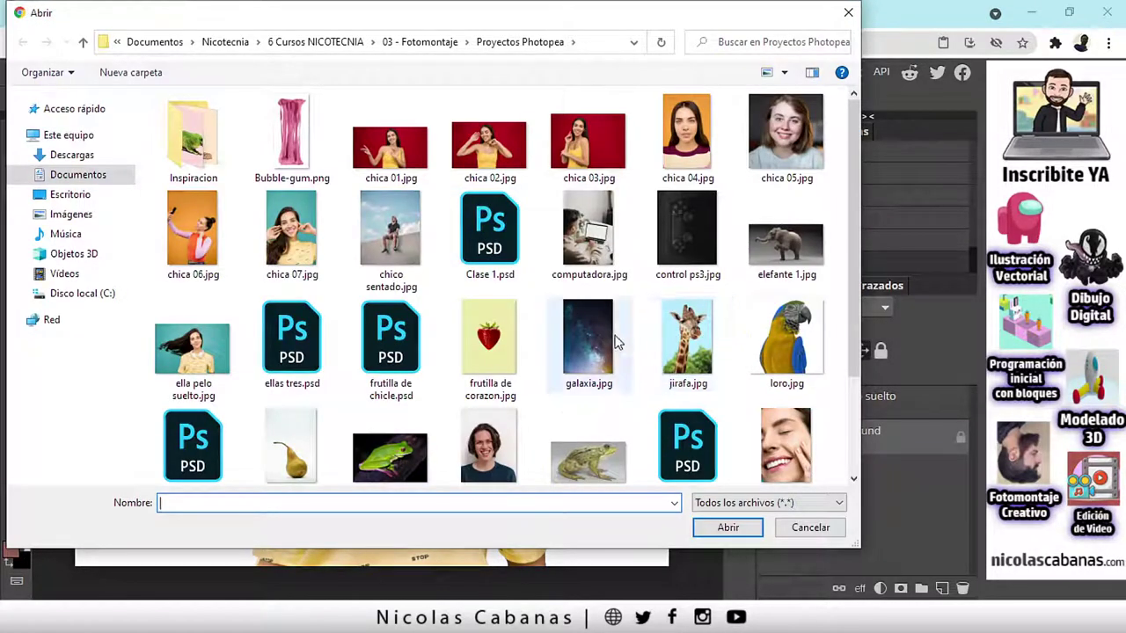
{"action": "left_click", "coordinate": [589, 343]}
{"action": "left_click", "coordinate": [728, 527]}
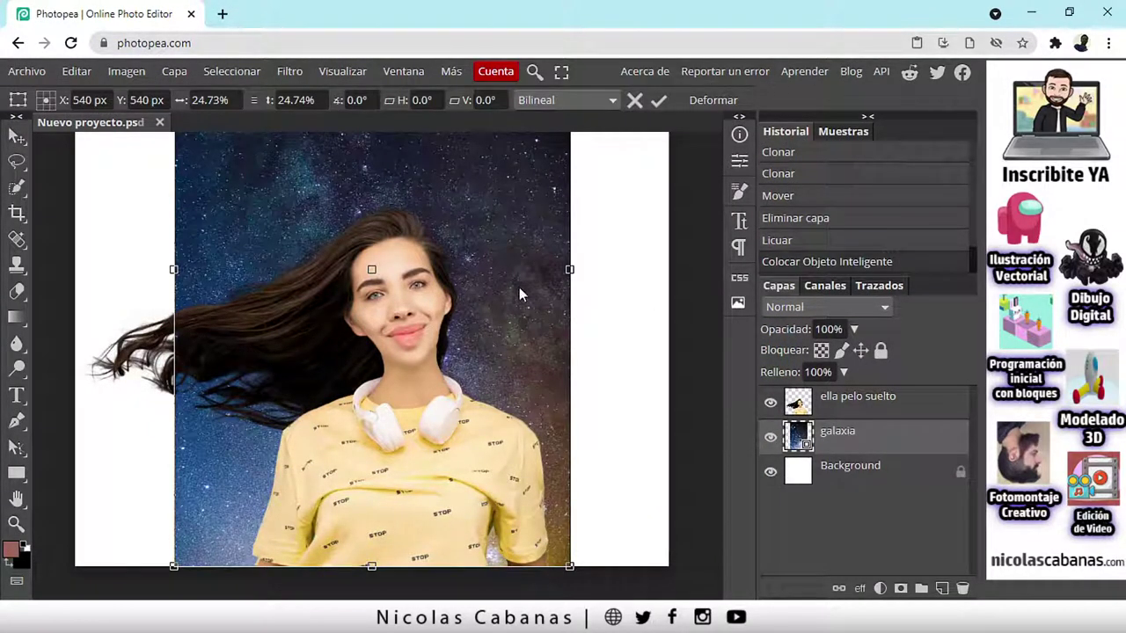
Step: Scale the galaxia layer to 38.13% width and 32.97% height and move it to cover the whole canvas behind the woman
{"action": "mouse_move", "coordinate": [544, 298]}
{"action": "left_mouse_down"}
{"action": "mouse_move", "coordinate": [452, 294]}
{"action": "mouse_move", "coordinate": [530, 292]}
{"action": "left_mouse_up"}
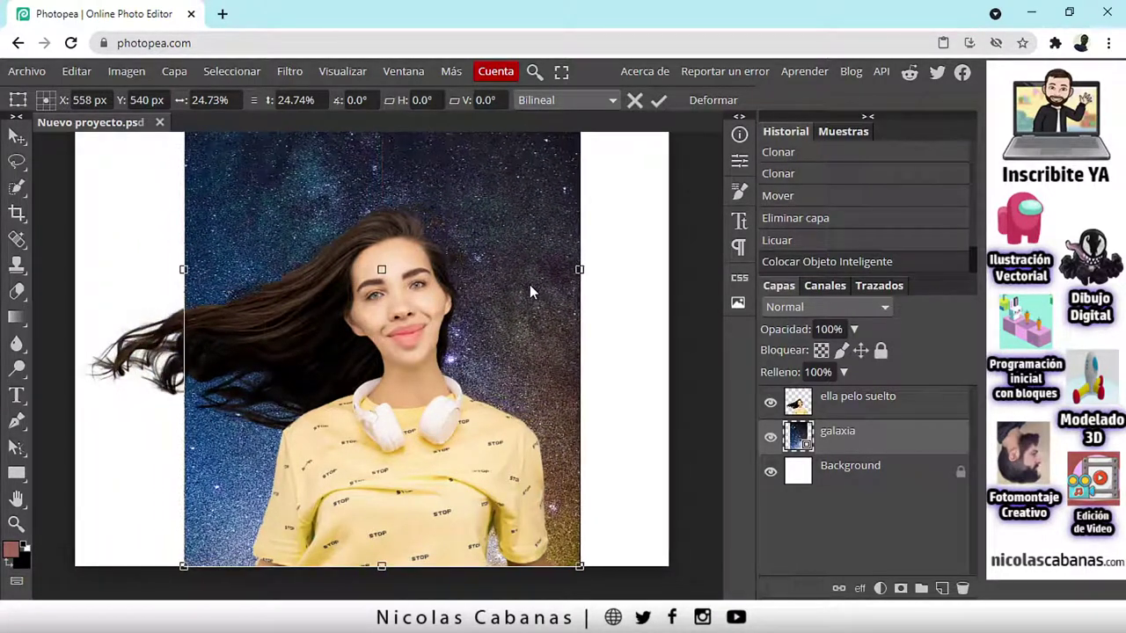
{"action": "scroll", "coordinate": [491, 328], "scroll_direction": "down", "scroll_amount": 2}
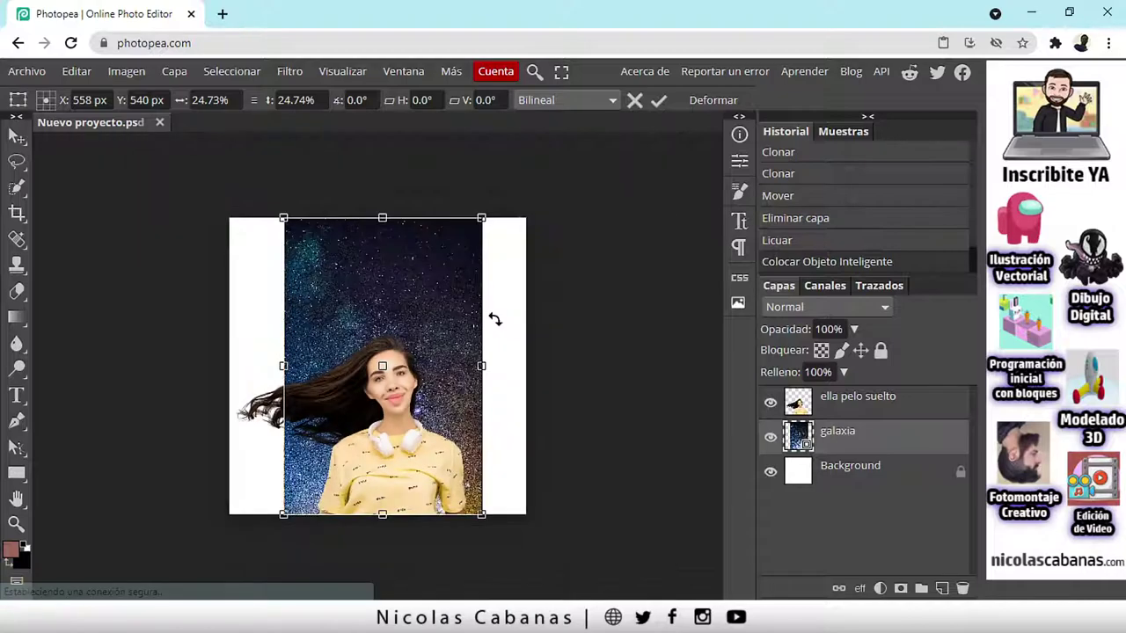
{"action": "left_click_drag", "start_coordinate": [480, 215], "coordinate": [537, 167]}
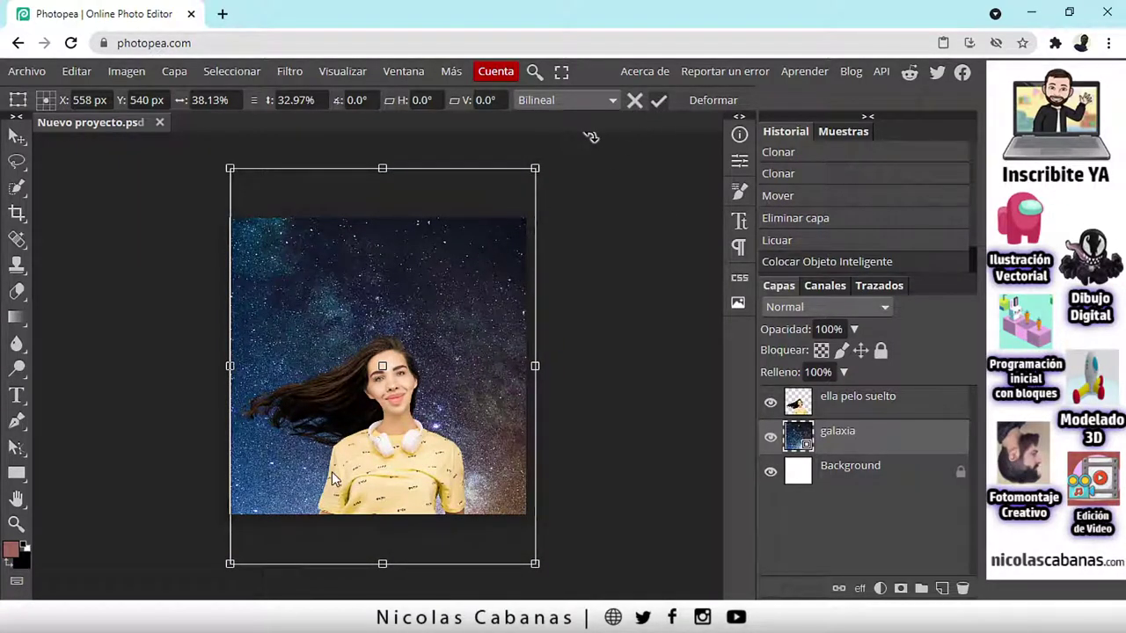
{"action": "key", "text": "Return"}
{"action": "key", "text": "ctrl+0"}
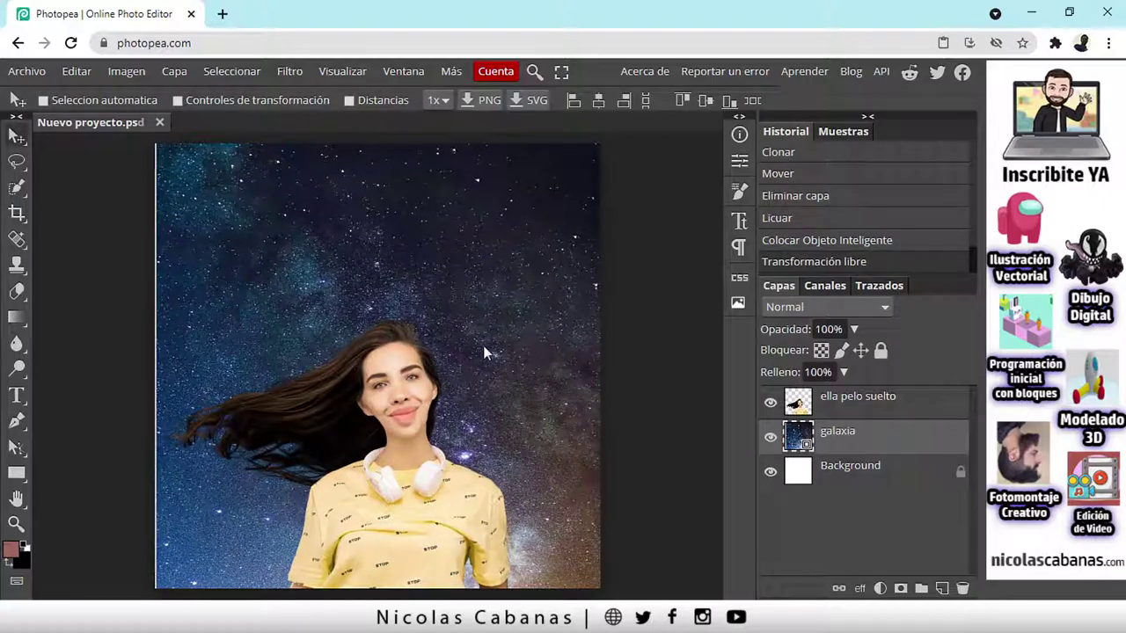
{"action": "left_click_drag", "start_coordinate": [483, 345], "coordinate": [479, 345]}
{"action": "scroll", "coordinate": [399, 484], "scroll_direction": "up", "scroll_amount": 3}
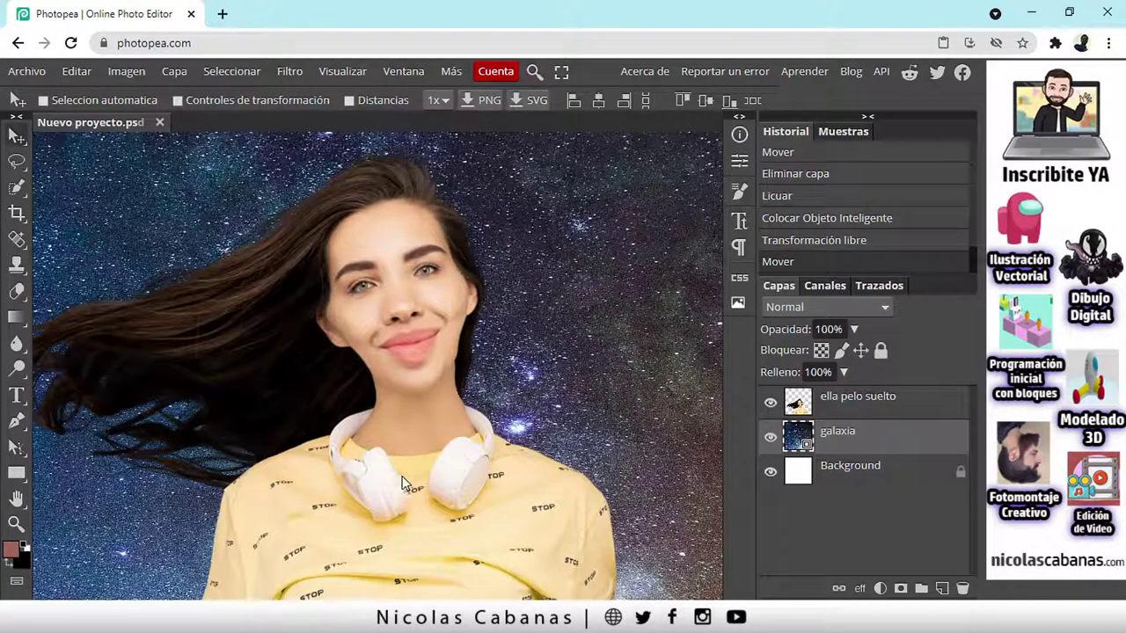
{"action": "scroll", "coordinate": [343, 409], "scroll_direction": "down", "scroll_amount": 5}
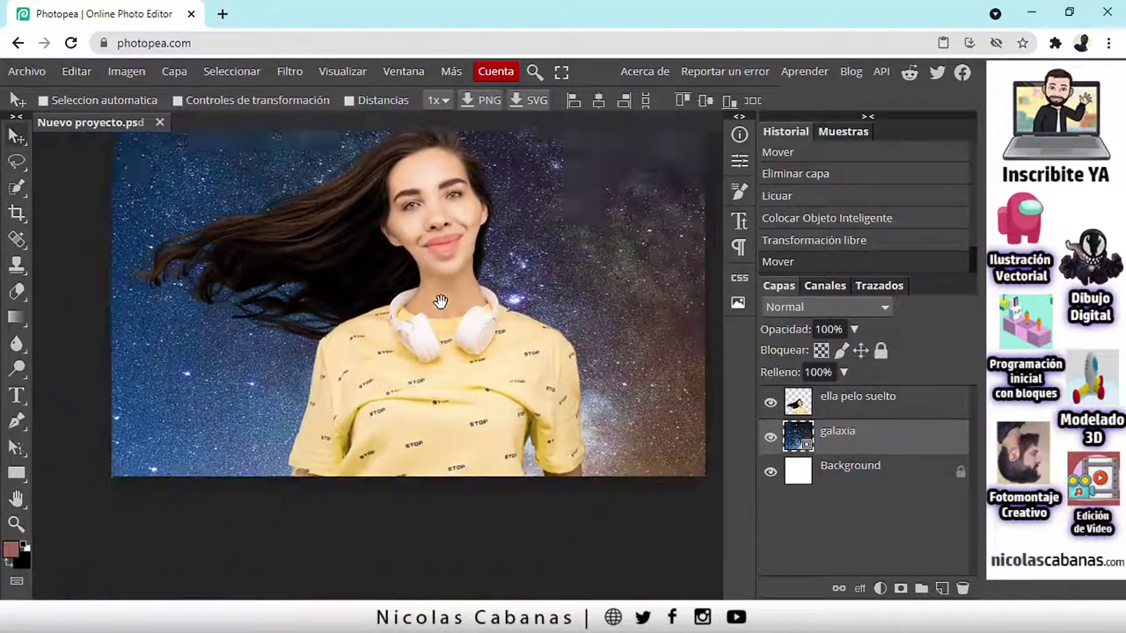
{"action": "left_click_drag", "start_coordinate": [439, 302], "coordinate": [399, 416]}
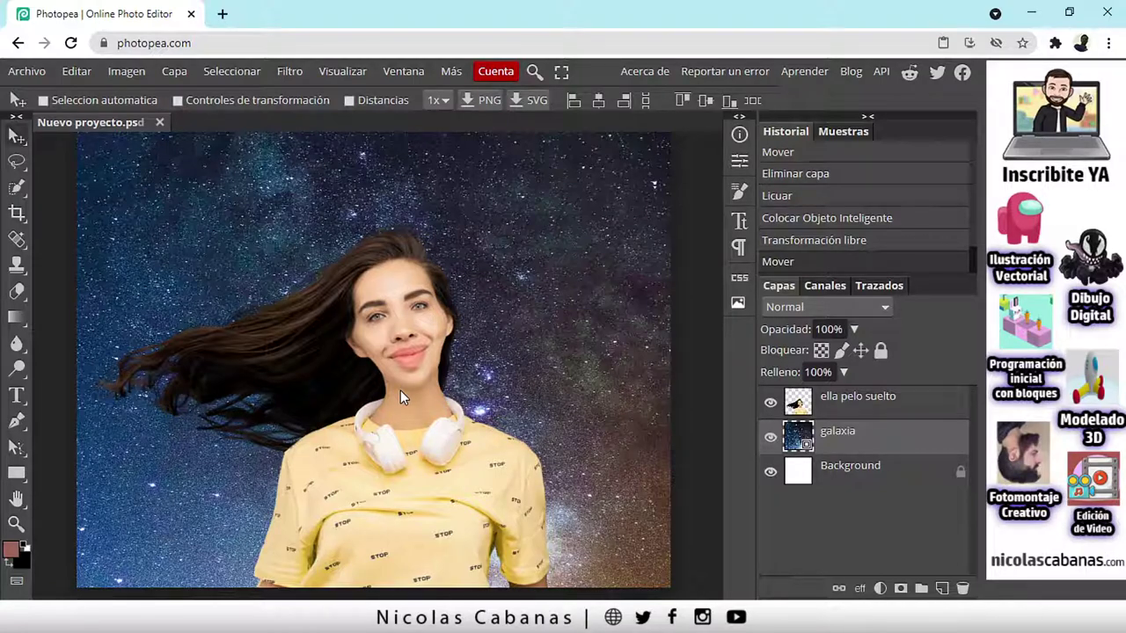
Step: Switch to ps.jpg in Photos, enlarge its window, and examine the square, triangle, circle and cross teeth up close
{"action": "left_click", "coordinate": [143, 620]}
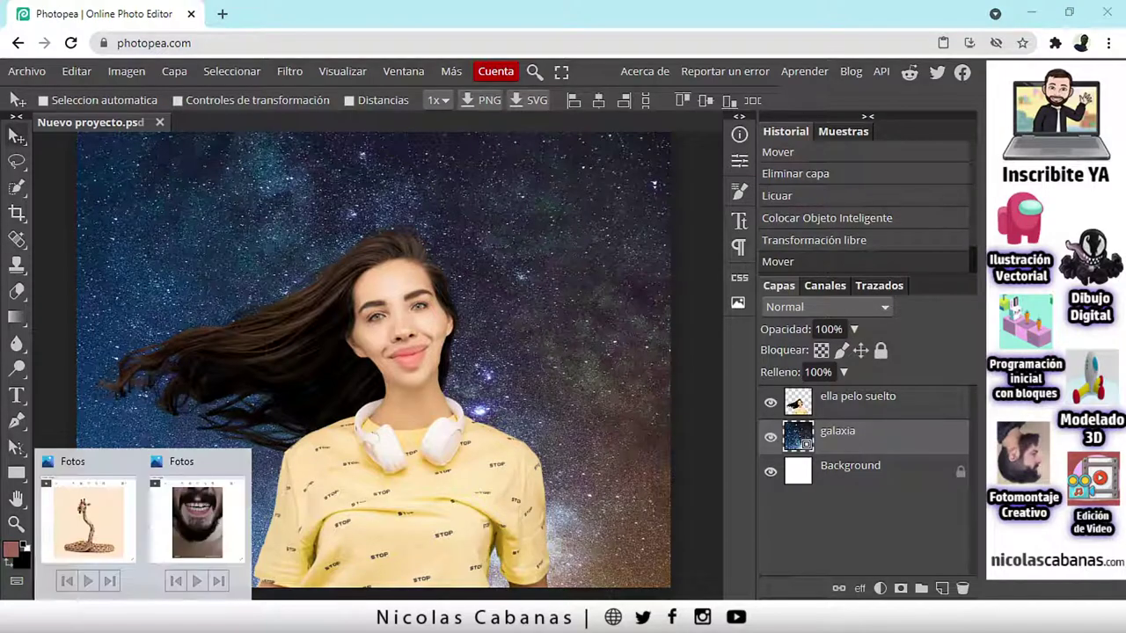
{"action": "left_click", "coordinate": [196, 547]}
{"action": "left_click_drag", "start_coordinate": [746, 129], "coordinate": [257, 62]}
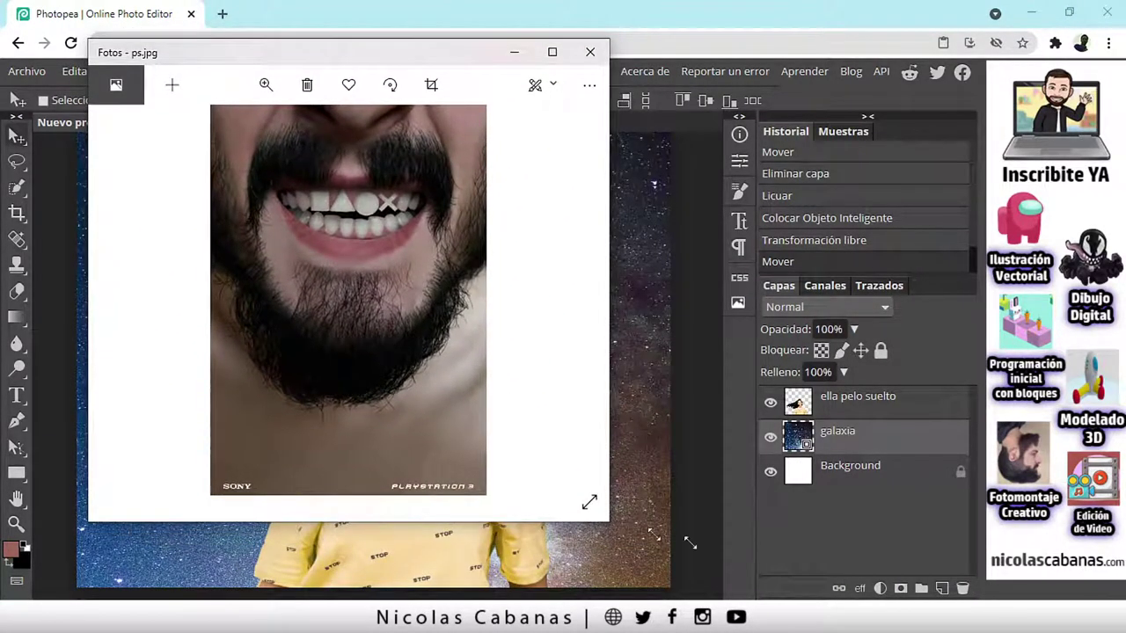
{"action": "left_click_drag", "start_coordinate": [691, 545], "coordinate": [939, 573]}
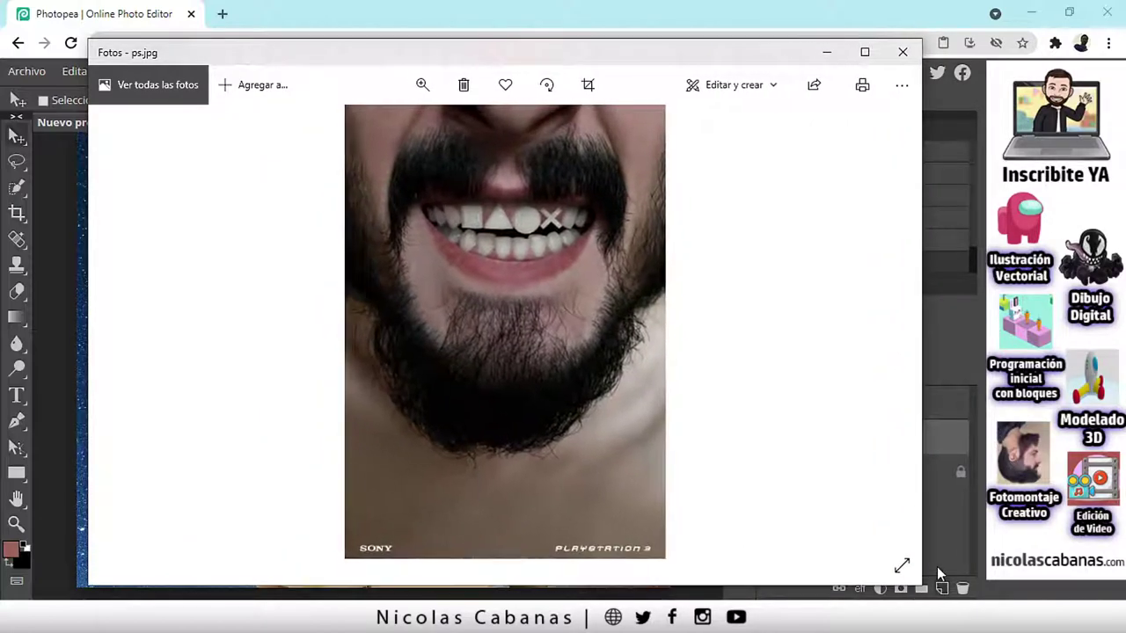
{"action": "left_click", "coordinate": [435, 89]}
{"action": "left_click", "coordinate": [378, 136]}
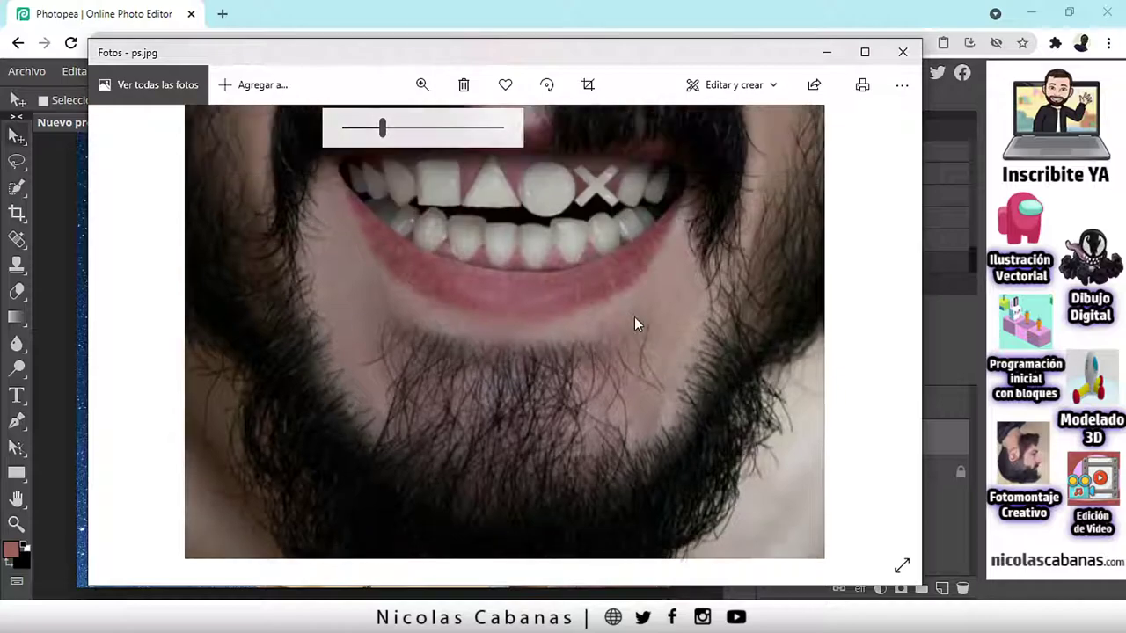
{"action": "left_click_drag", "start_coordinate": [636, 323], "coordinate": [640, 431]}
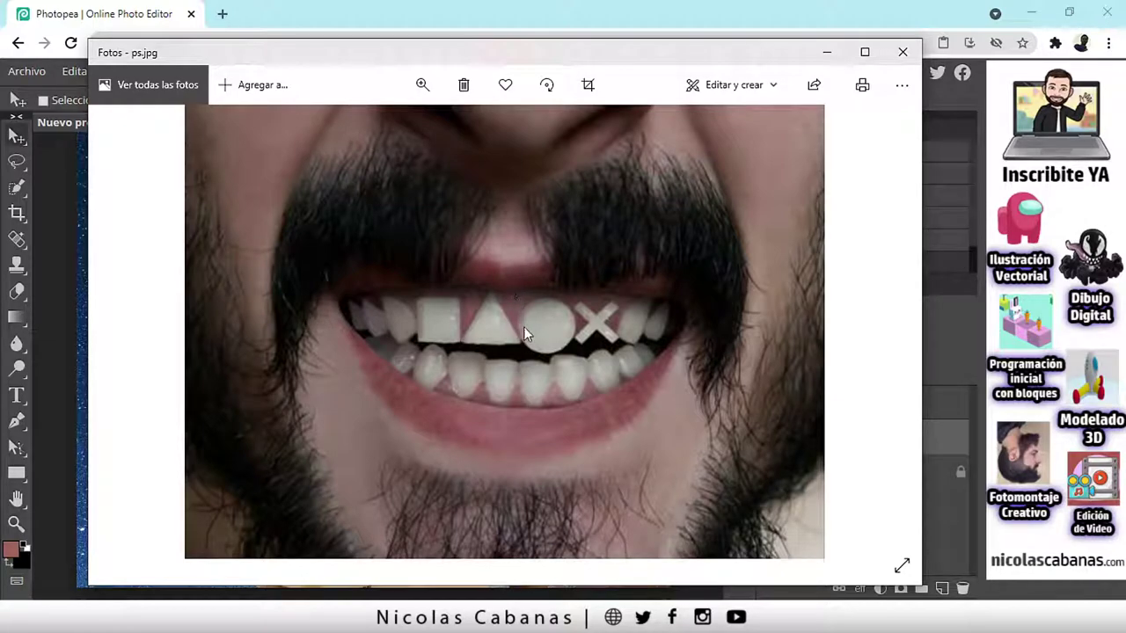
{"action": "left_click", "coordinate": [422, 84]}
{"action": "left_click_drag", "start_coordinate": [394, 132], "coordinate": [417, 131]}
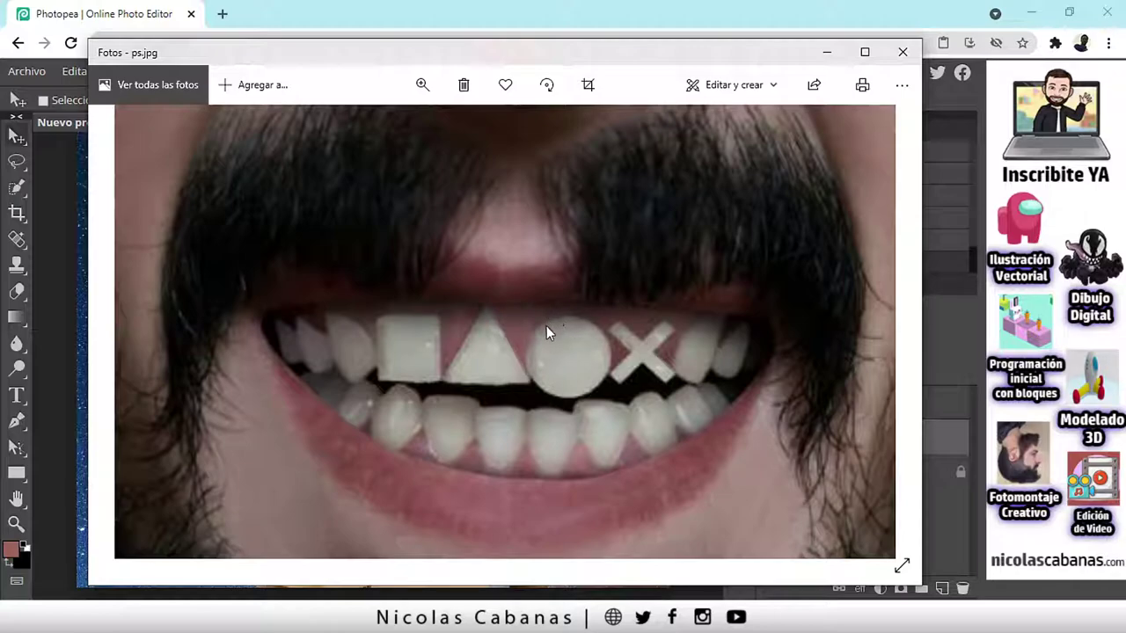
Step: Activate the elliptical selection tool in Photopea, and return to ps.jpg in Photos to view the whole retouched portrait
{"action": "right_click", "coordinate": [20, 165]}
{"action": "left_click", "coordinate": [92, 187]}
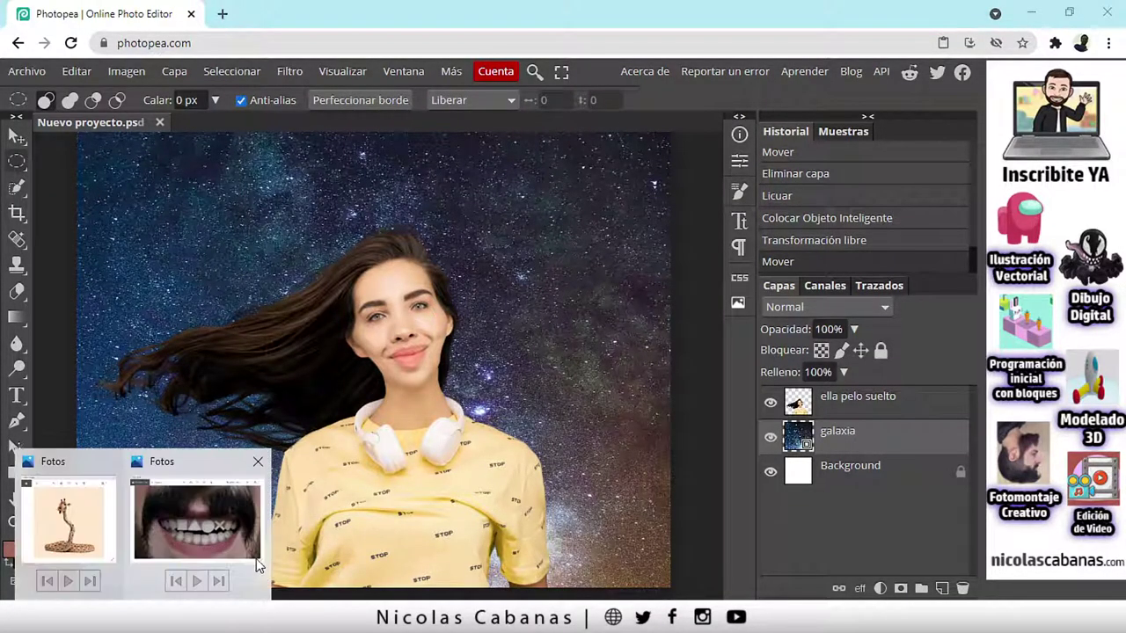
{"action": "left_click", "coordinate": [253, 527]}
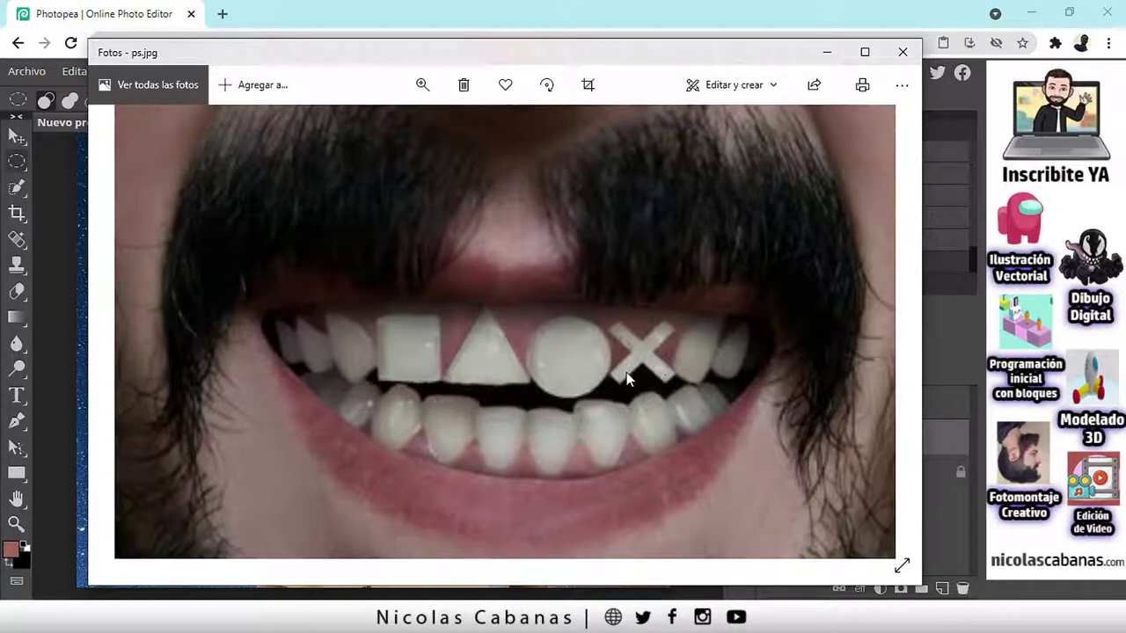
{"action": "left_click", "coordinate": [422, 85]}
{"action": "left_click_drag", "start_coordinate": [446, 127], "coordinate": [345, 151]}
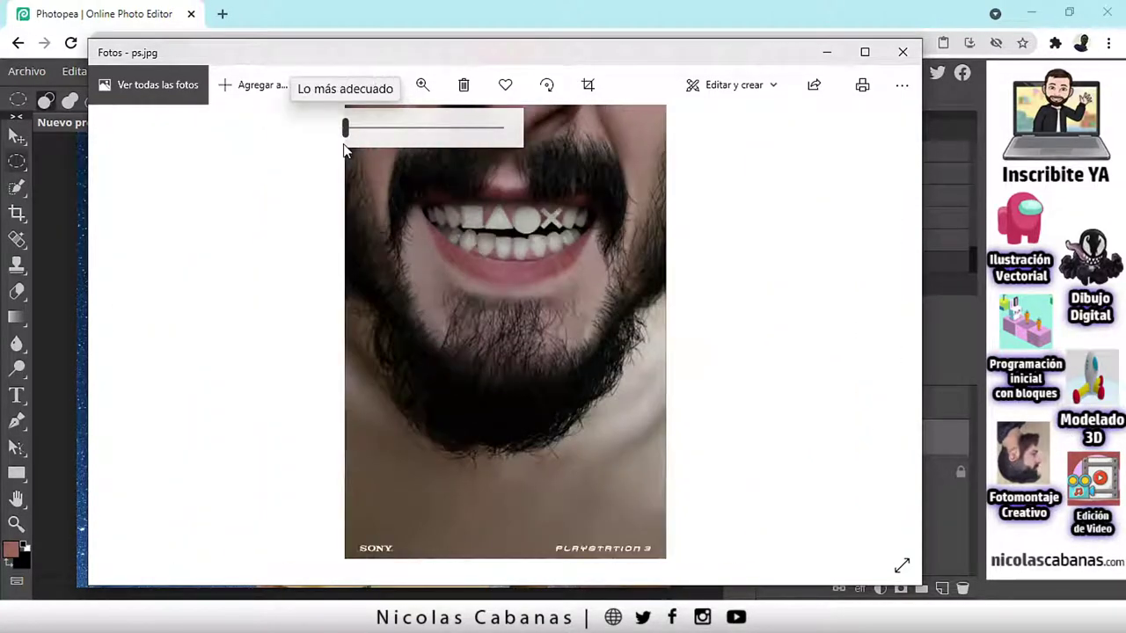
{"action": "left_click", "coordinate": [466, 460]}
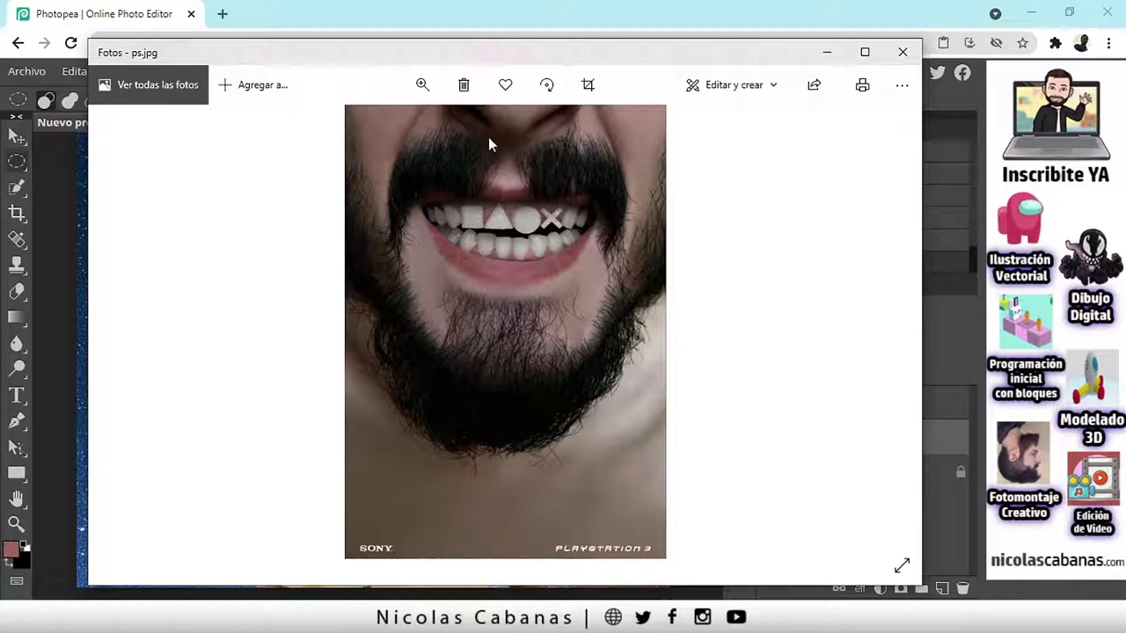
{"action": "left_click", "coordinate": [422, 85]}
{"action": "left_click_drag", "start_coordinate": [403, 129], "coordinate": [326, 171]}
Step: Examine the giraffe-headed snake montage in 03.jpg from head to coils, and minimize both Photos windows to return to Photopea
{"action": "left_click", "coordinate": [145, 621]}
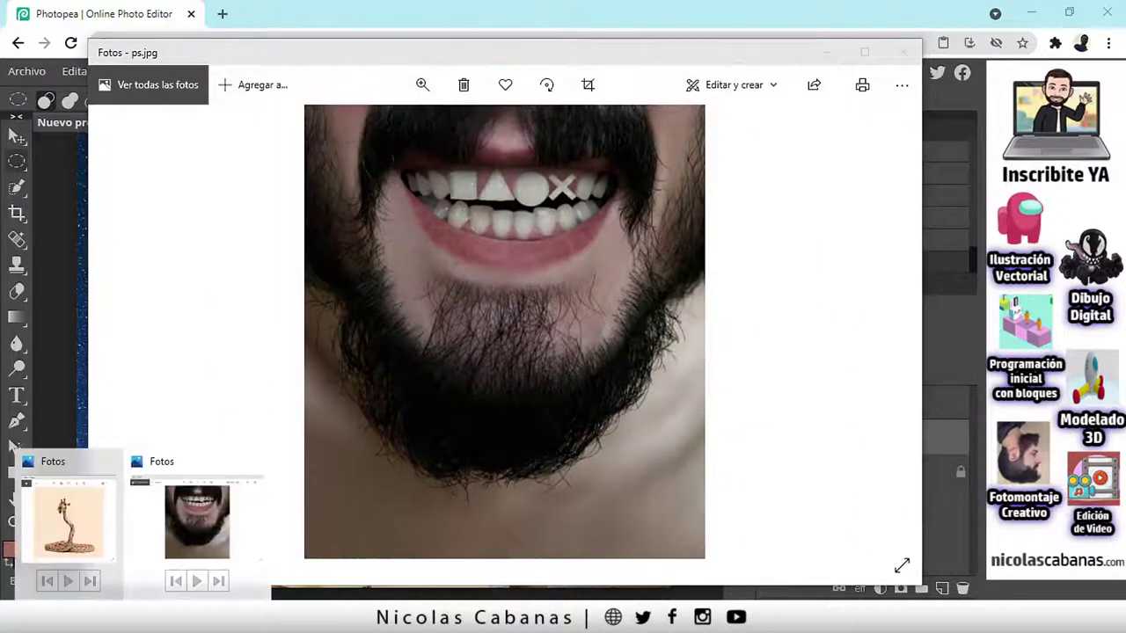
{"action": "left_click", "coordinate": [103, 554]}
{"action": "left_click_drag", "start_coordinate": [573, 90], "coordinate": [504, 91]}
{"action": "left_click", "coordinate": [453, 116]}
{"action": "mouse_move", "coordinate": [402, 169]}
{"action": "left_mouse_down"}
{"action": "mouse_move", "coordinate": [414, 167]}
{"action": "mouse_move", "coordinate": [396, 163]}
{"action": "left_mouse_up"}
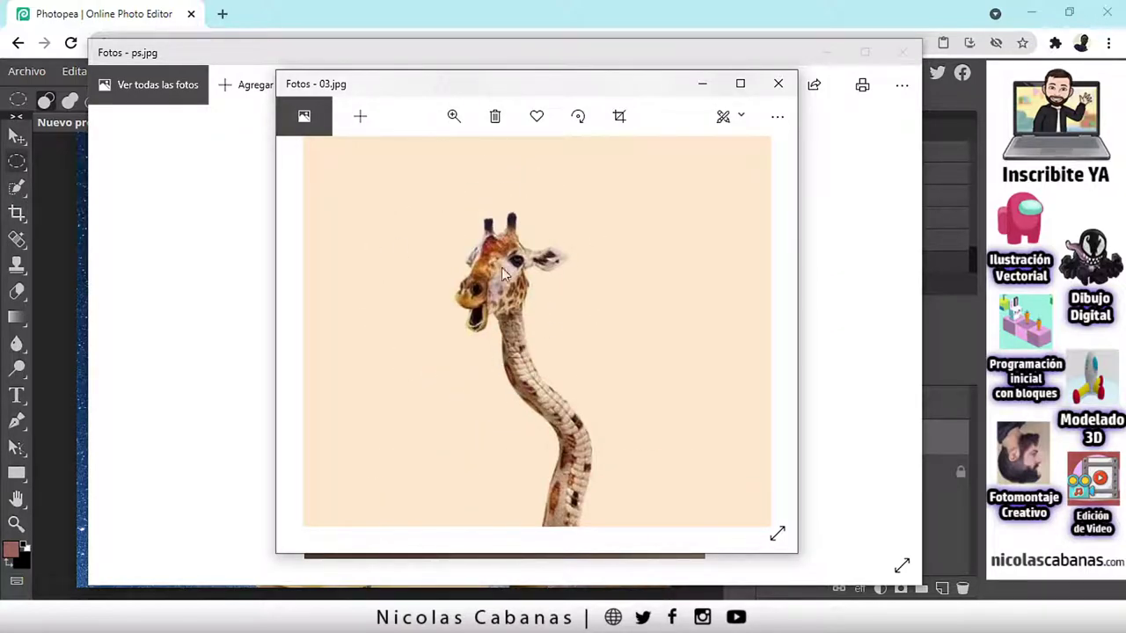
{"action": "scroll", "coordinate": [585, 378], "scroll_direction": "down", "scroll_amount": 3}
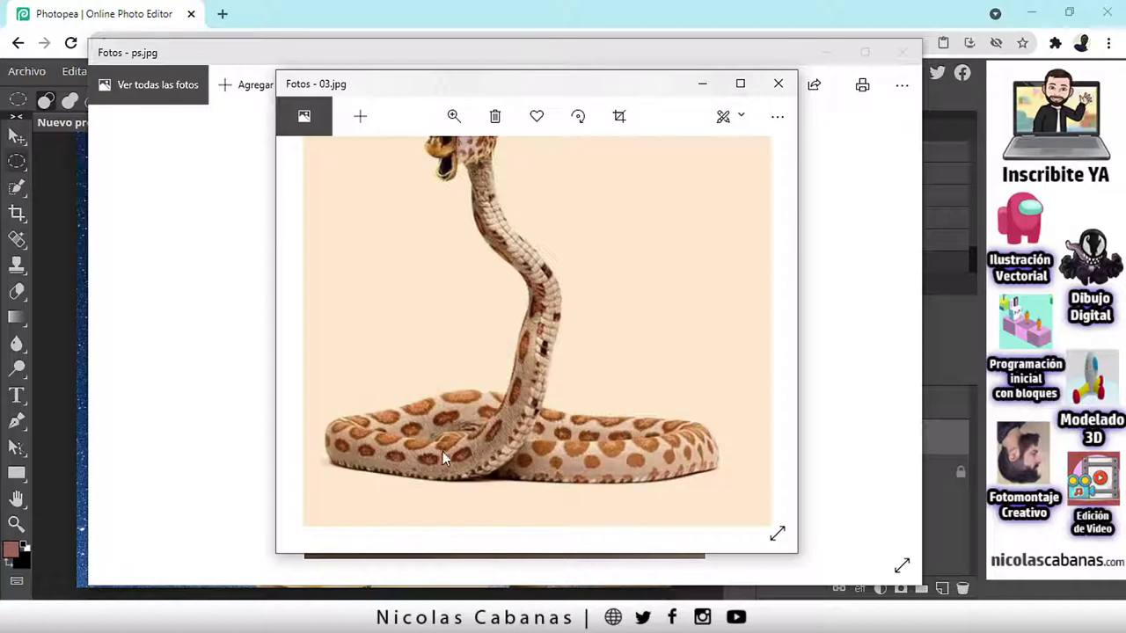
{"action": "left_click_drag", "start_coordinate": [482, 421], "coordinate": [508, 435]}
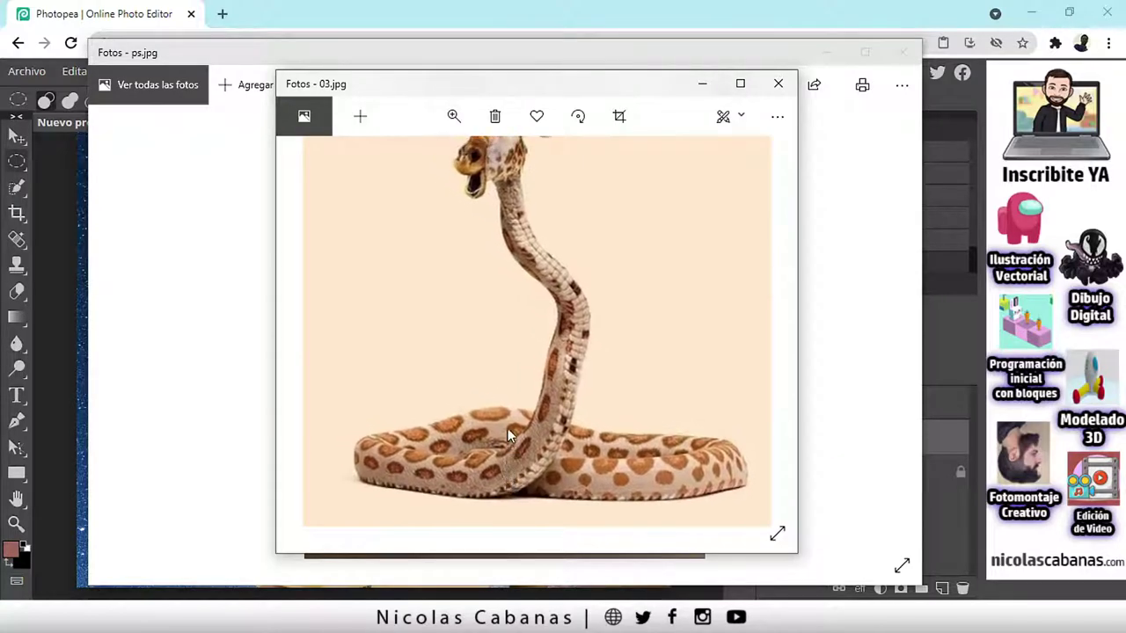
{"action": "left_click_drag", "start_coordinate": [517, 233], "coordinate": [517, 322]}
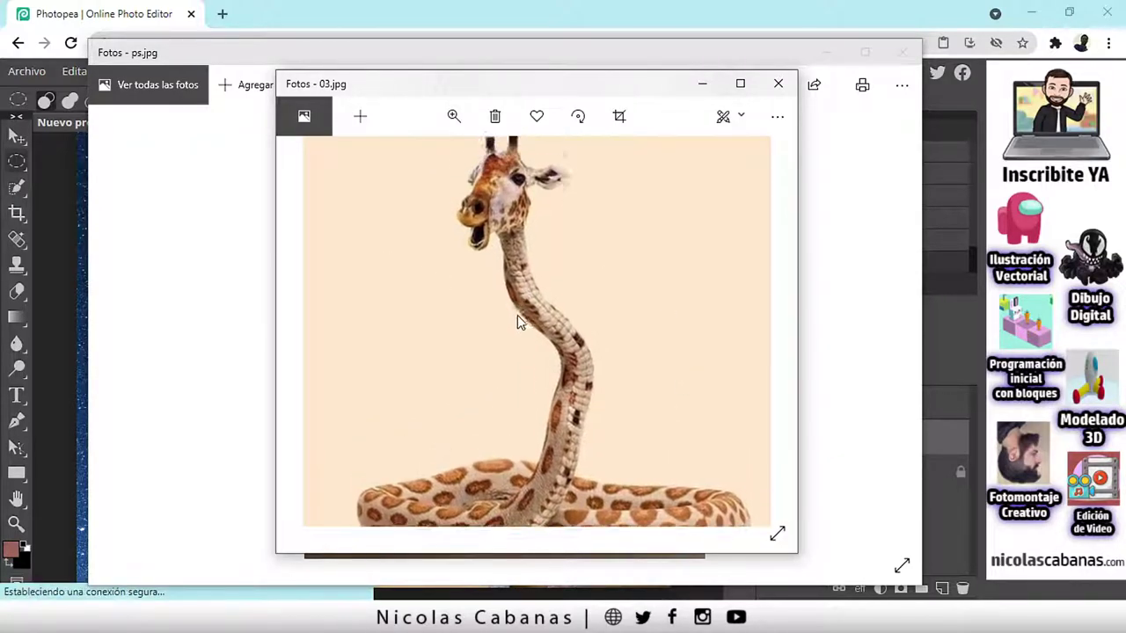
{"action": "left_click_drag", "start_coordinate": [517, 261], "coordinate": [517, 275]}
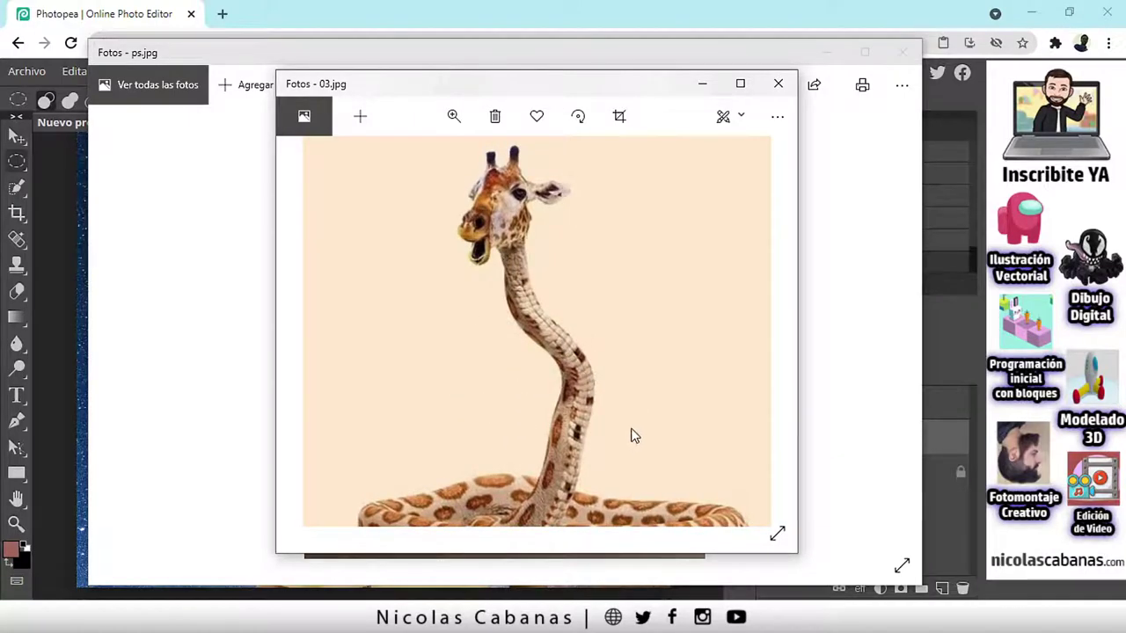
{"action": "left_click_drag", "start_coordinate": [644, 488], "coordinate": [620, 359]}
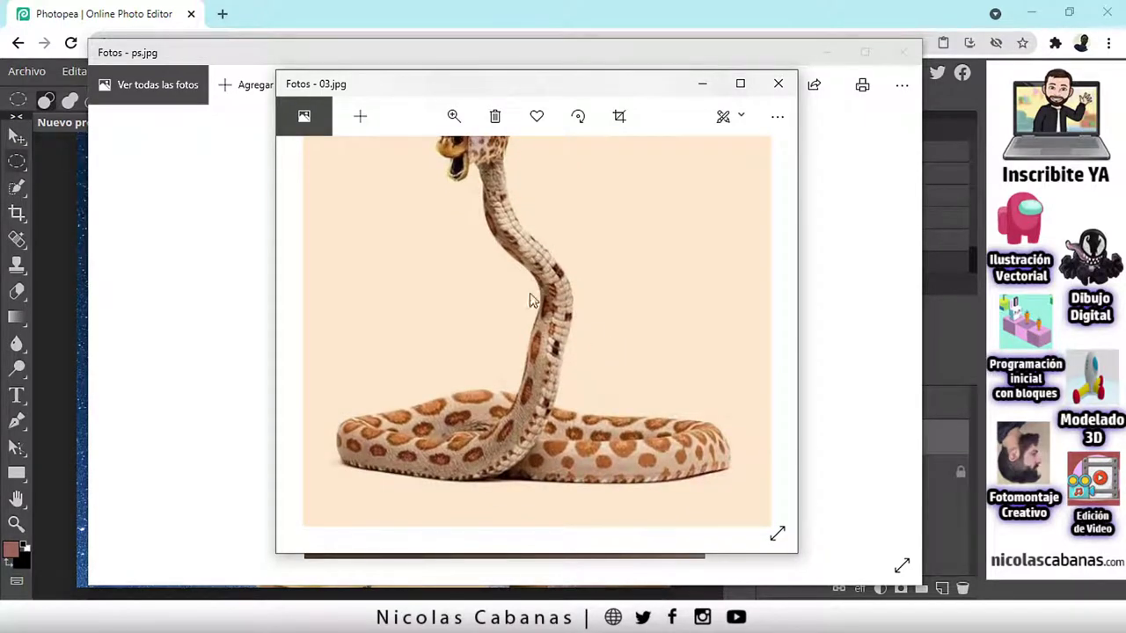
{"action": "left_click_drag", "start_coordinate": [531, 296], "coordinate": [529, 365]}
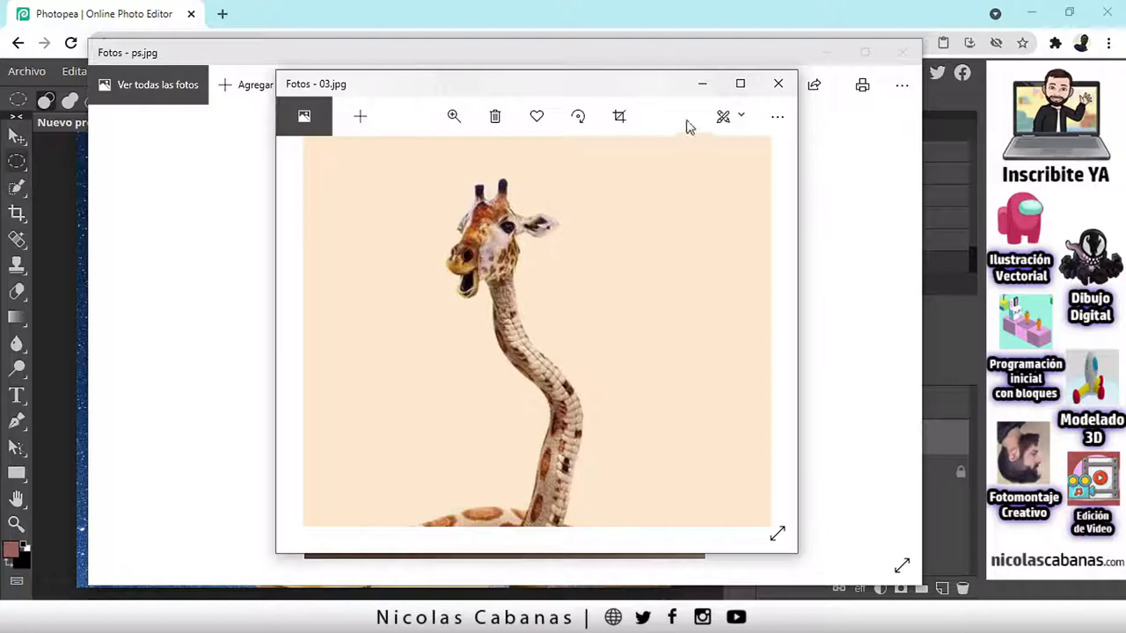
{"action": "left_click", "coordinate": [702, 84]}
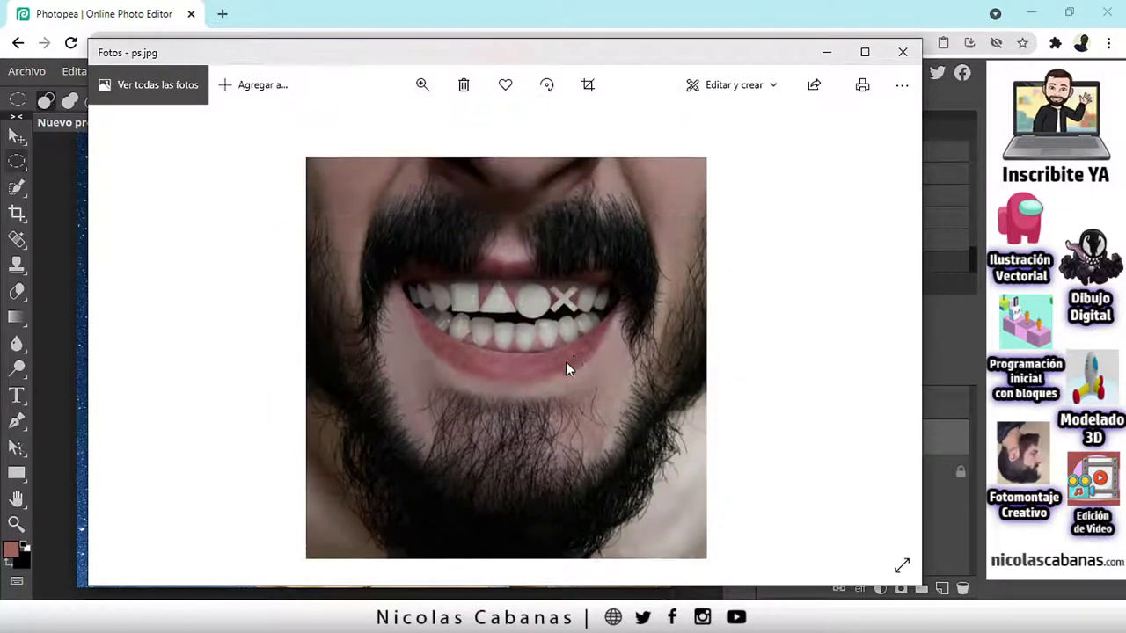
{"action": "left_click", "coordinate": [827, 51]}
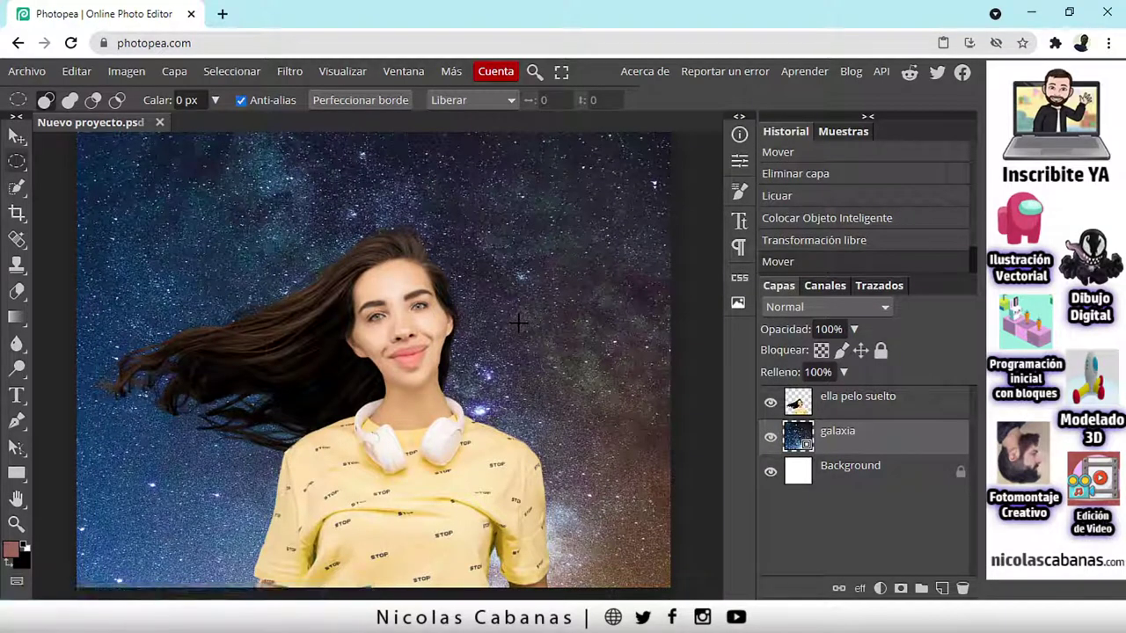